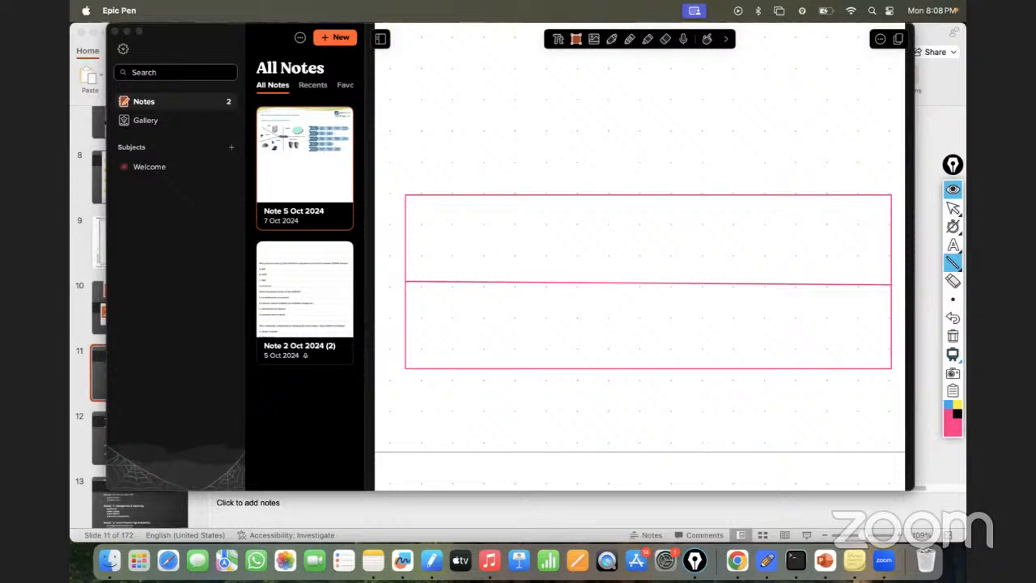
- Draw four vertical lines across the two-row rectangle to divide it into five columns
{"action": "left_click_drag", "start_coordinate": [510, 195], "coordinate": [515, 369]}
{"action": "left_click_drag", "start_coordinate": [598, 196], "coordinate": [601, 368]}
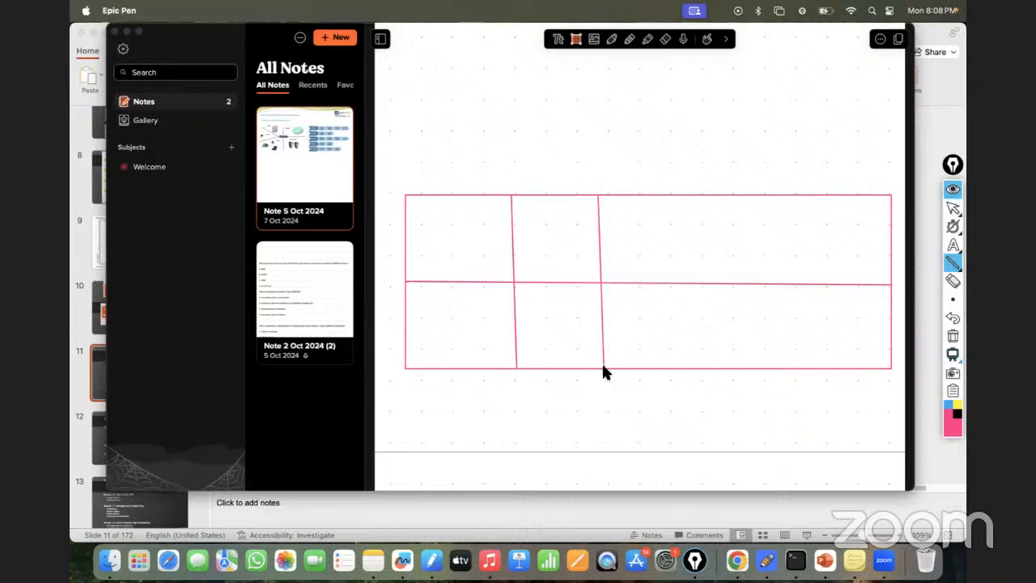
{"action": "left_click_drag", "start_coordinate": [681, 197], "coordinate": [690, 368]}
{"action": "left_click_drag", "start_coordinate": [770, 197], "coordinate": [775, 369]}
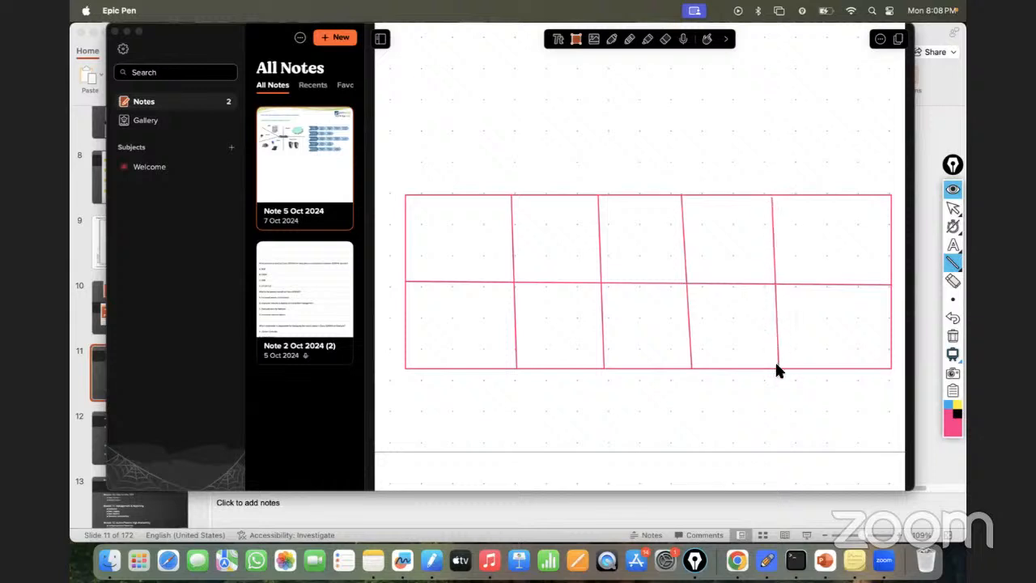
- Add the text labels IT to the upper cell and HR to the lower cell of the first column
{"action": "left_click", "coordinate": [952, 244]}
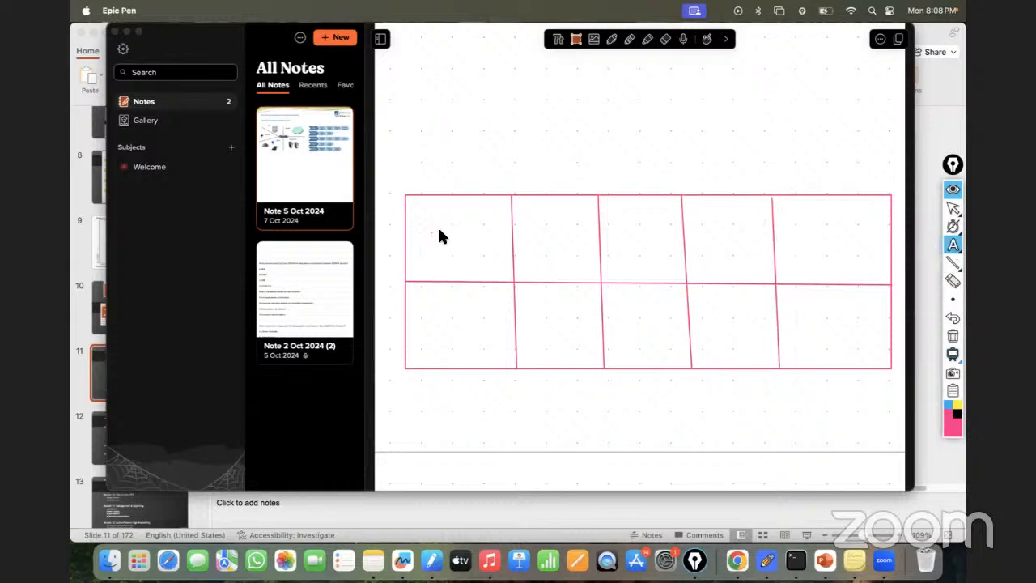
{"action": "left_click", "coordinate": [430, 231]}
{"action": "type", "text": "IT"}
{"action": "left_click", "coordinate": [433, 302]}
{"action": "type", "text": "HR"}
- Label the second column's upper cell Sales and its lower cell Marketing
{"action": "left_click", "coordinate": [549, 245]}
{"action": "type", "text": "Sales"}
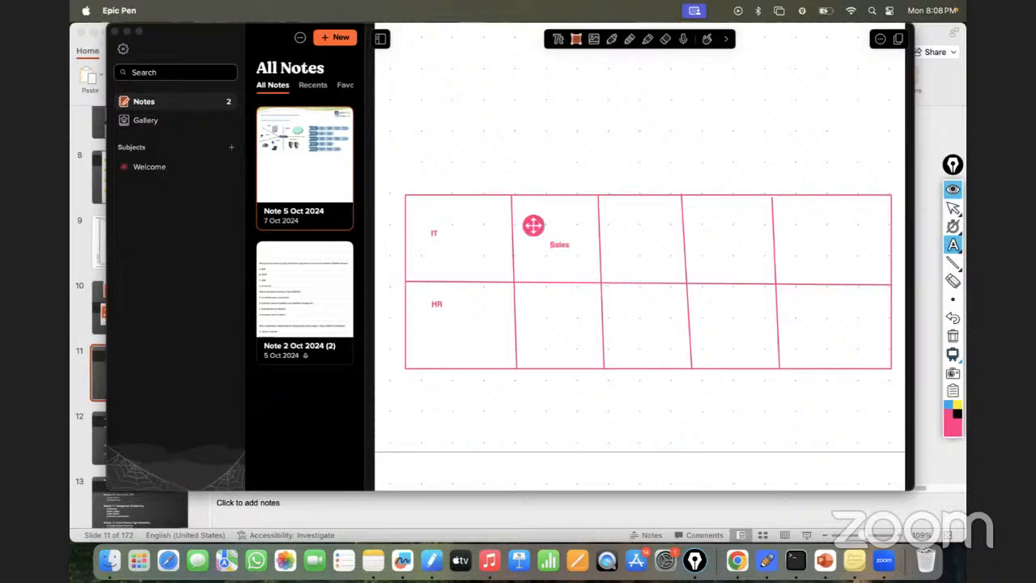
{"action": "left_click", "coordinate": [537, 325]}
{"action": "type", "text": "mark"}
{"action": "key", "text": "BackSpace"}
{"action": "key", "text": "BackSpace"}
{"action": "key", "text": "BackSpace"}
{"action": "key", "text": "BackSpace"}
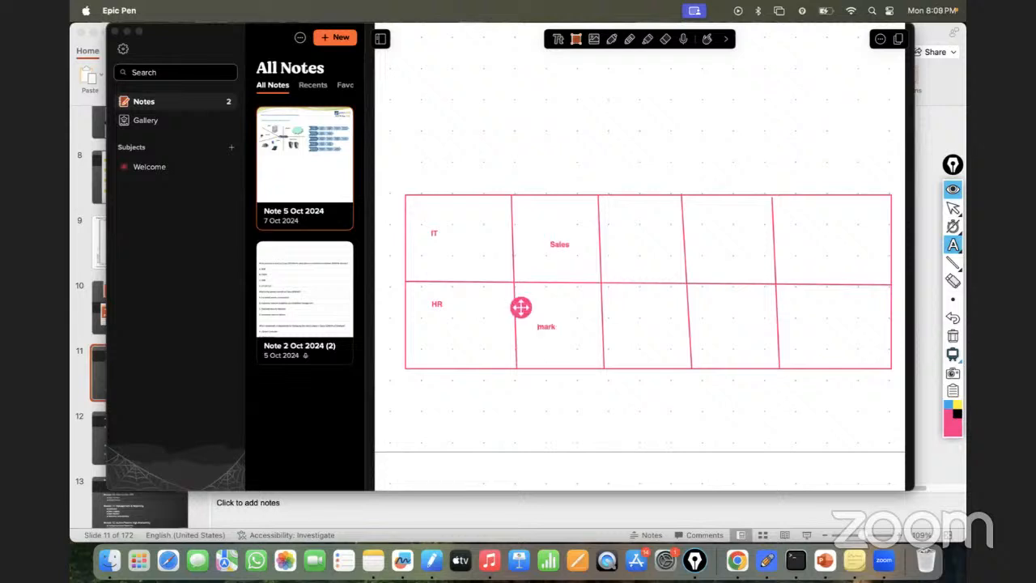
{"action": "type", "text": "Marketing"}
- Label the third column's upper cell HR and its lower cell IT
{"action": "left_click", "coordinate": [636, 239]}
{"action": "type", "text": "HR"}
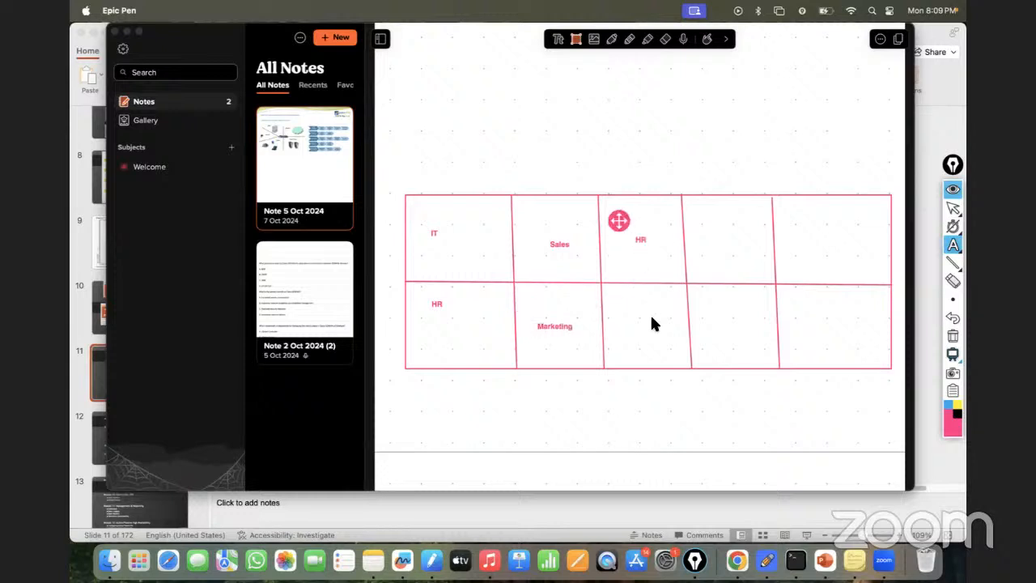
{"action": "left_click", "coordinate": [630, 327]}
{"action": "left_click", "coordinate": [630, 327]}
{"action": "type", "text": "IT"}
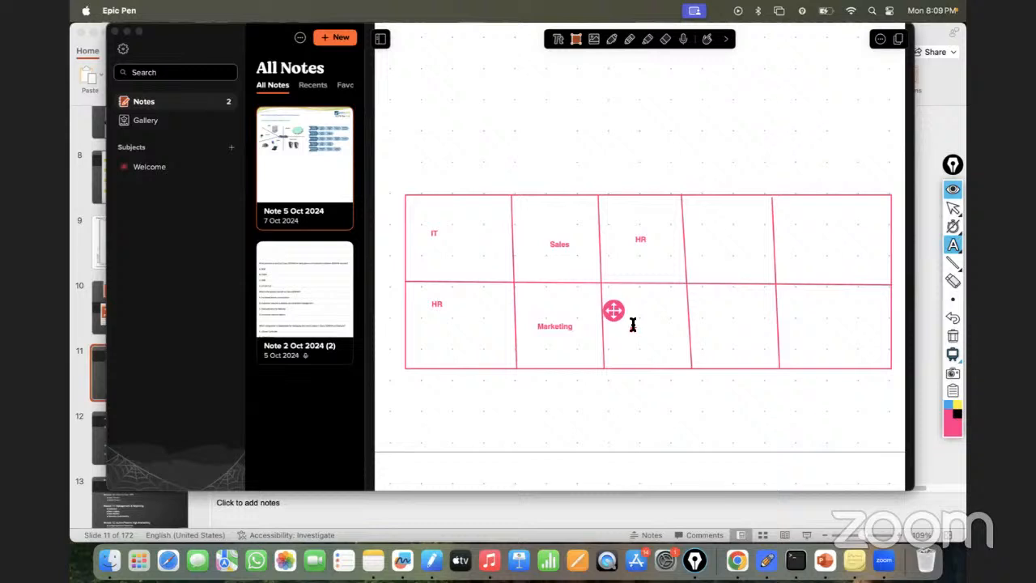
- Label the fourth column's upper cell IT and its lower cell Sales
{"action": "left_click", "coordinate": [719, 227]}
{"action": "left_click", "coordinate": [719, 228]}
{"action": "type", "text": "IT"}
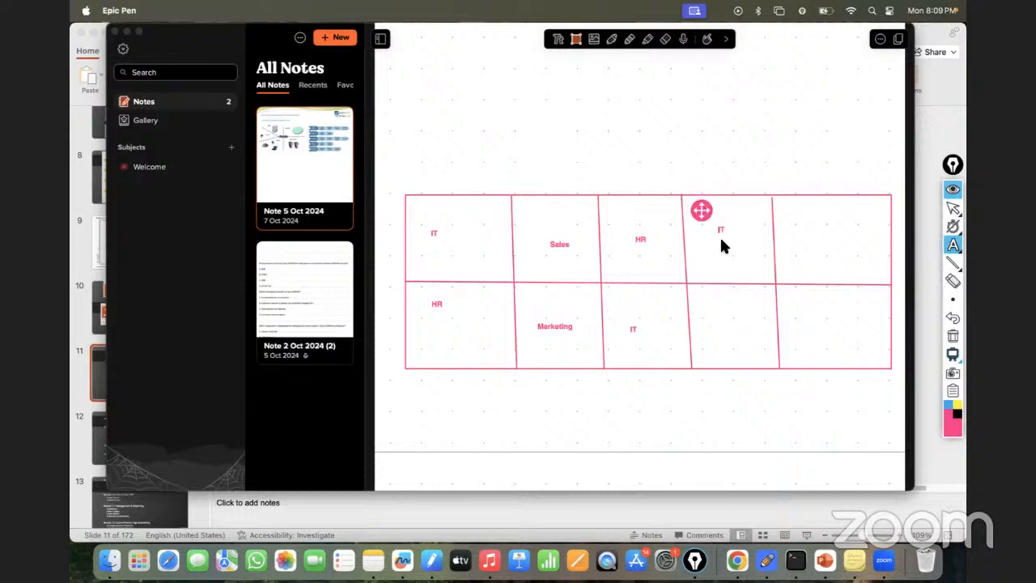
{"action": "left_click", "coordinate": [719, 329]}
{"action": "left_click", "coordinate": [719, 328]}
{"action": "type", "text": "Bales"}
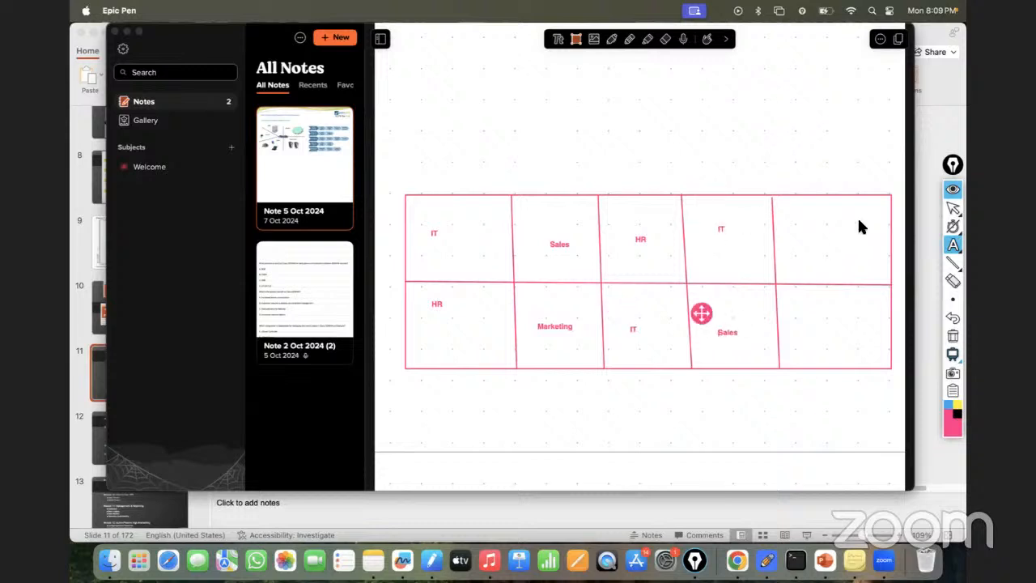
- Label the fifth column's upper cell Mark. and its lower cell Sales
{"action": "left_click", "coordinate": [807, 224]}
{"action": "left_click", "coordinate": [806, 224]}
{"action": "type", "text": "MAr"}
{"action": "key", "text": "BackSpace"}
{"action": "type", "text": "ark."}
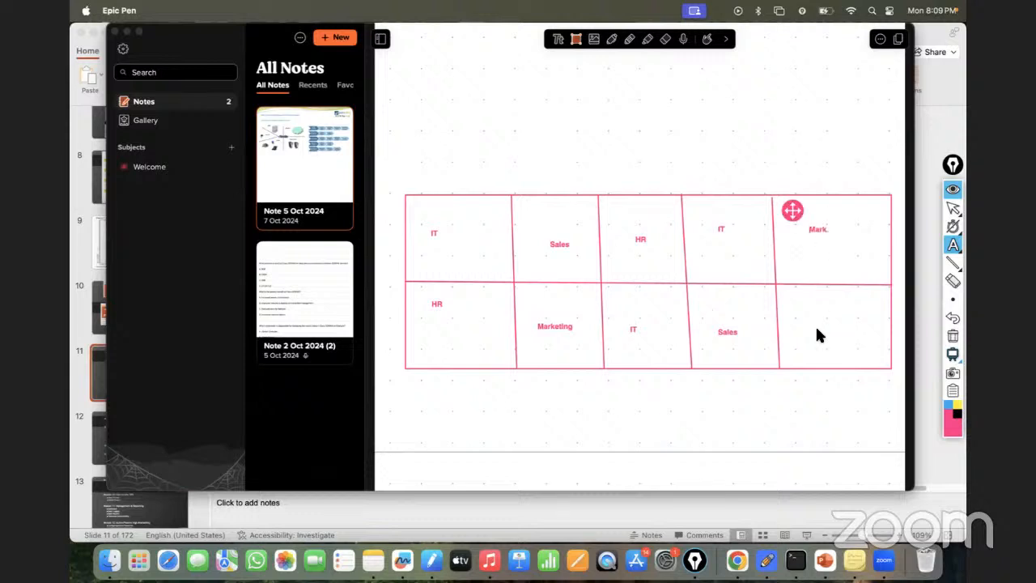
{"action": "left_click", "coordinate": [816, 329]}
{"action": "left_click", "coordinate": [814, 328]}
{"action": "type", "text": "Sales"}
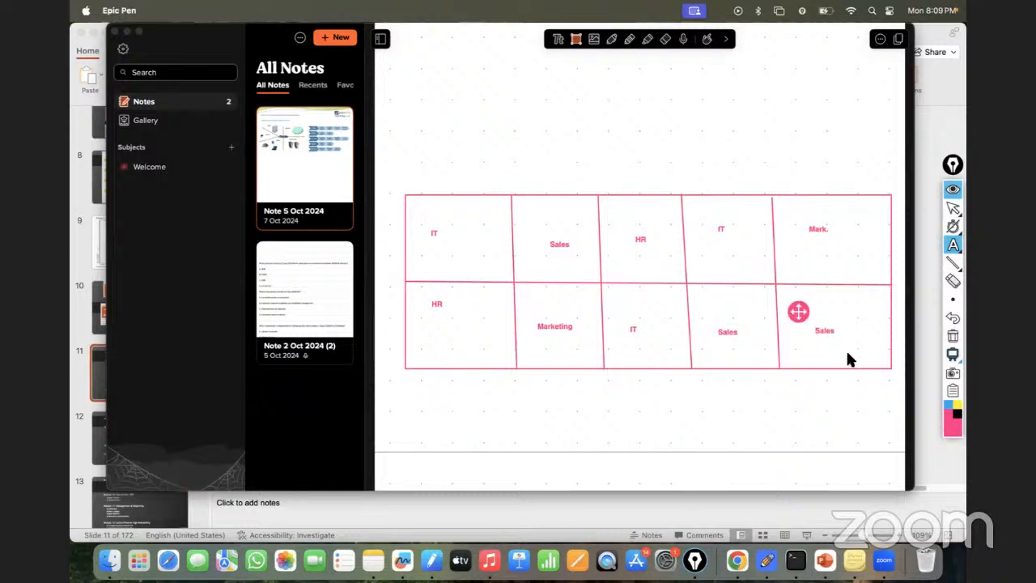
{"action": "left_click", "coordinate": [812, 419]}
- Draw pairs of short straight lines as entrances outside both first-column cells and below the other four lower-row cells
{"action": "left_click", "coordinate": [953, 264]}
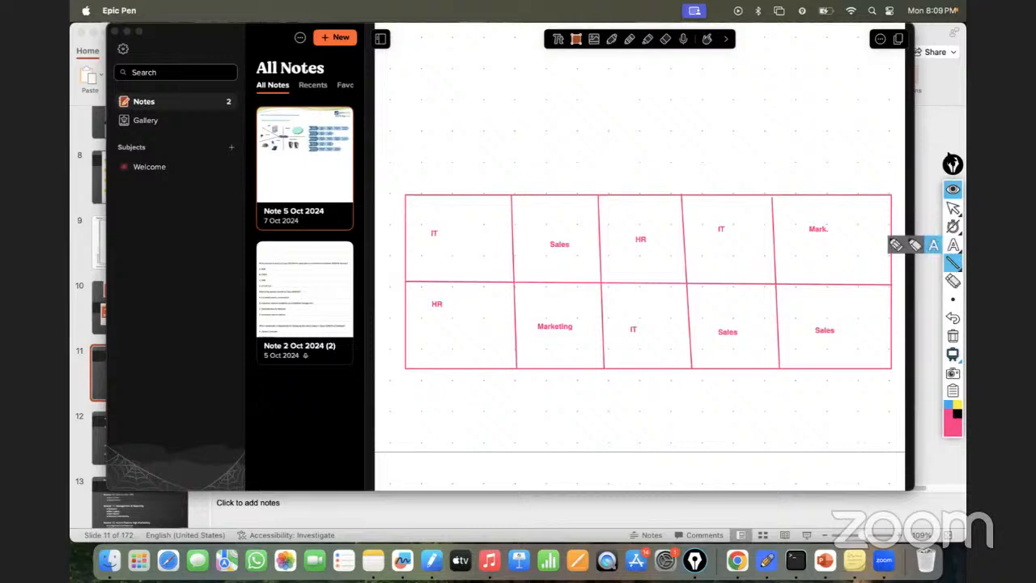
{"action": "left_click_drag", "start_coordinate": [947, 169], "coordinate": [935, 166]}
{"action": "mouse_move", "coordinate": [936, 263]}
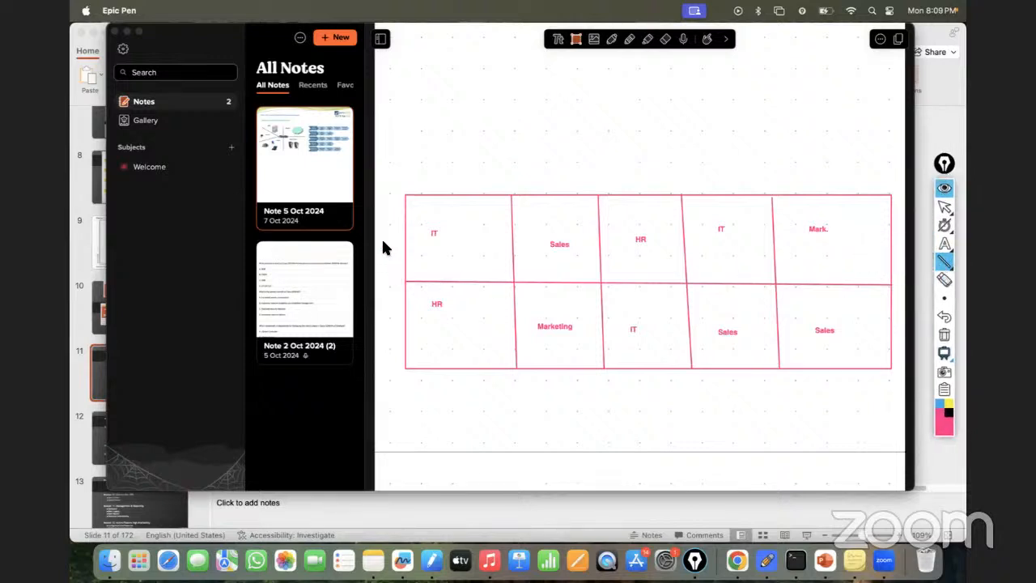
{"action": "left_click_drag", "start_coordinate": [381, 236], "coordinate": [396, 237]}
{"action": "left_click_drag", "start_coordinate": [399, 332], "coordinate": [404, 333]}
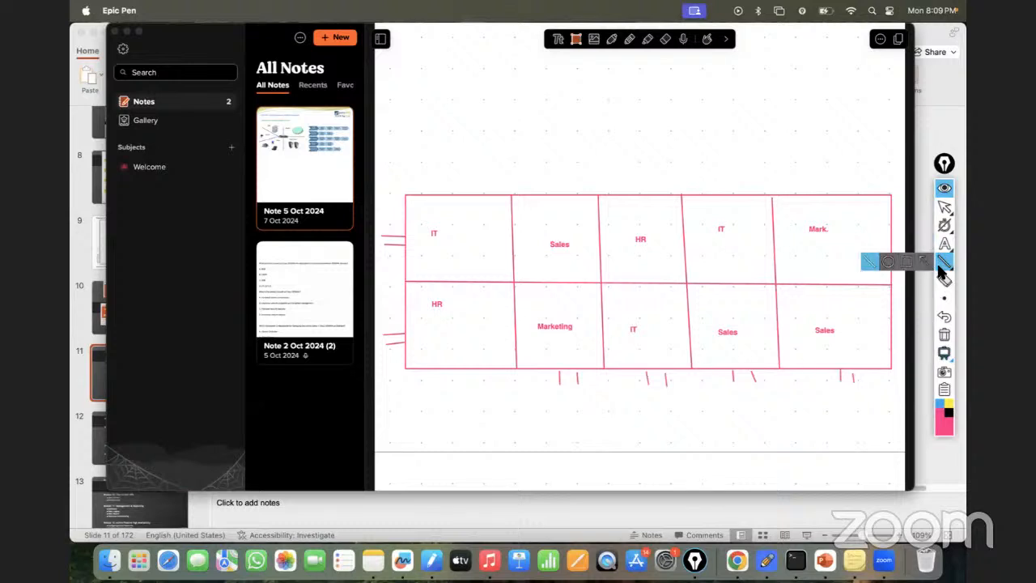
- Draw freehand curved arrows leading into the entrances of the first-column IT and HR cells and the Marketing cell
{"action": "mouse_move", "coordinate": [943, 248]}
{"action": "left_click", "coordinate": [887, 244]}
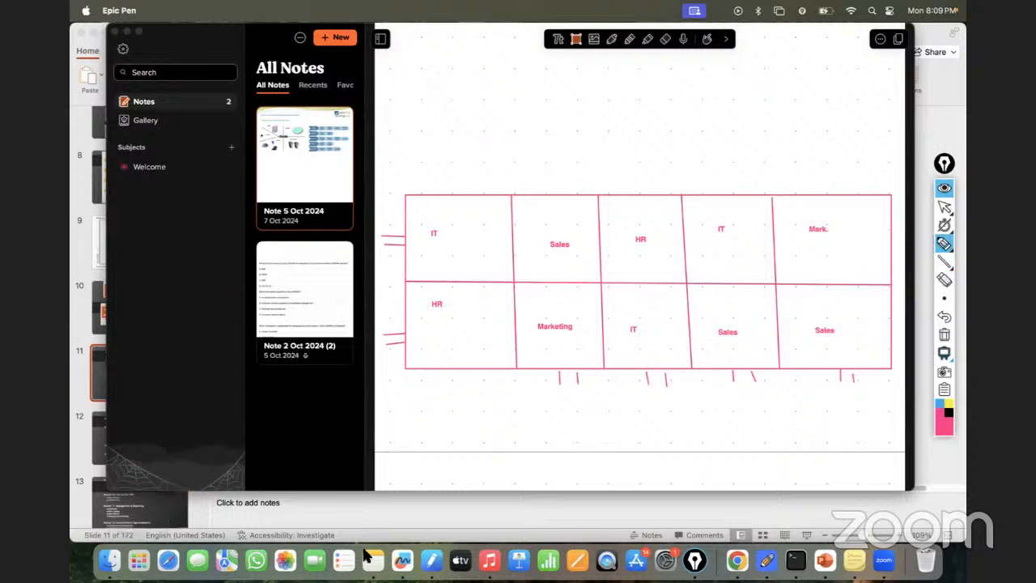
{"action": "mouse_move", "coordinate": [399, 174]}
{"action": "left_mouse_down"}
{"action": "mouse_move", "coordinate": [387, 173]}
{"action": "mouse_move", "coordinate": [378, 230]}
{"action": "mouse_move", "coordinate": [394, 241]}
{"action": "left_mouse_up"}
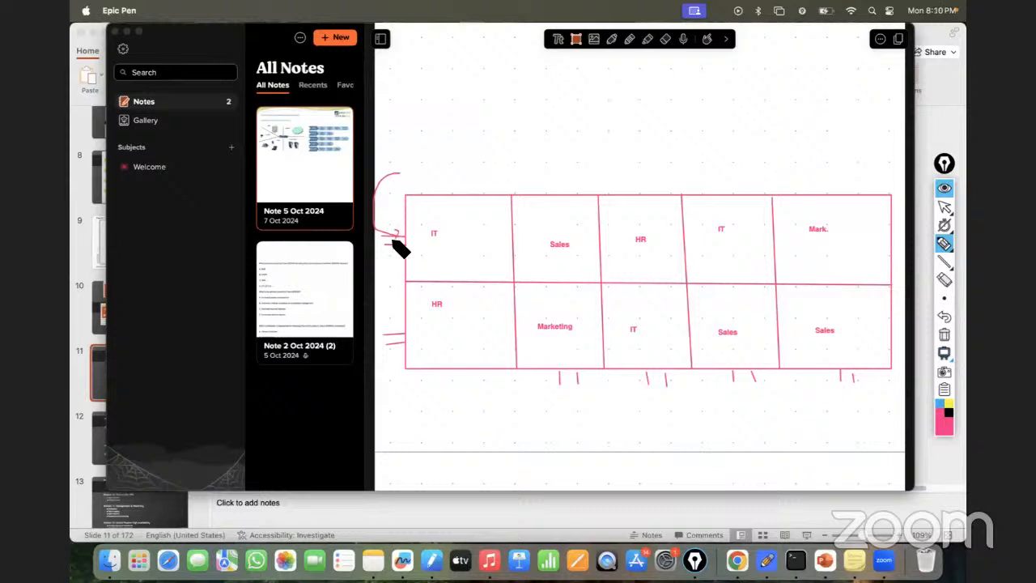
{"action": "left_click_drag", "start_coordinate": [377, 365], "coordinate": [383, 348]}
{"action": "left_click_drag", "start_coordinate": [578, 429], "coordinate": [569, 389]}
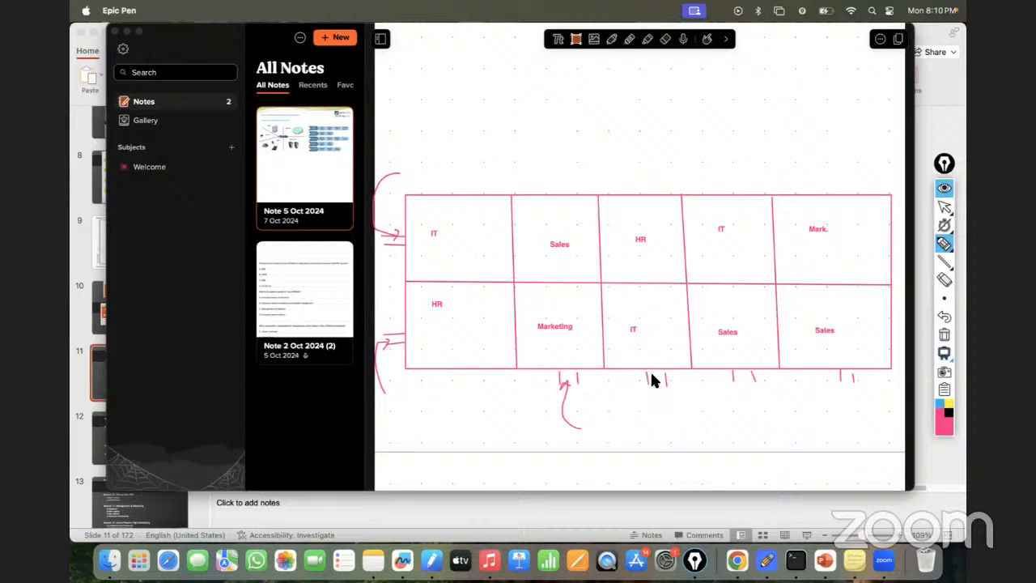
- Handwrite 30 in each of the three IT cells and put a check mark beside each IT label
{"action": "left_click_drag", "start_coordinate": [454, 240], "coordinate": [470, 252]}
{"action": "mouse_move", "coordinate": [638, 343]}
{"action": "left_mouse_down"}
{"action": "mouse_move", "coordinate": [640, 353]}
{"action": "mouse_move", "coordinate": [649, 347]}
{"action": "left_mouse_up"}
{"action": "left_click_drag", "start_coordinate": [733, 261], "coordinate": [720, 257]}
{"action": "left_click_drag", "start_coordinate": [447, 232], "coordinate": [454, 228]}
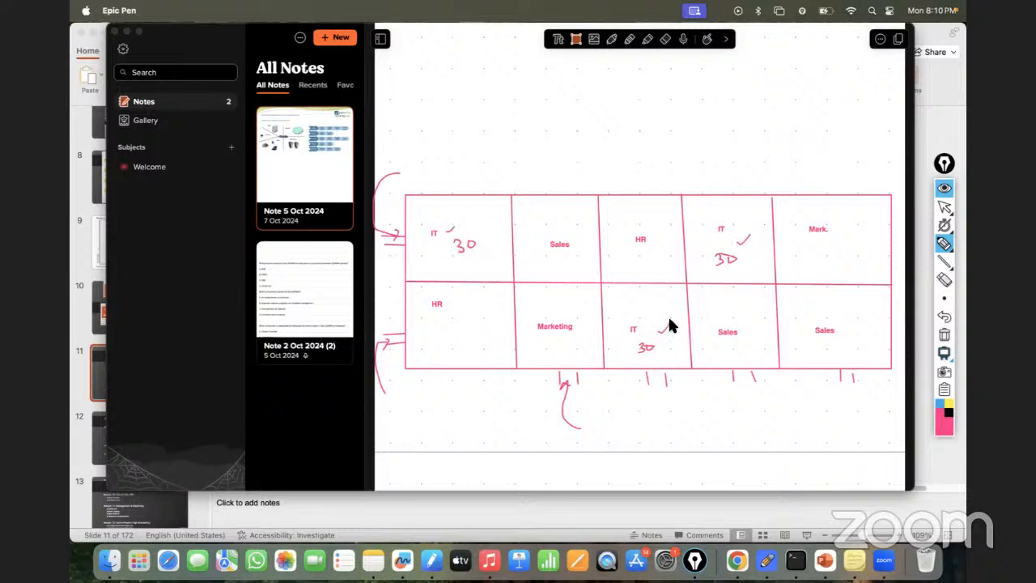
- Handwrite 20 in both HR cells
{"action": "mouse_move", "coordinate": [450, 331]}
{"action": "left_mouse_down"}
{"action": "mouse_move", "coordinate": [469, 335]}
{"action": "mouse_move", "coordinate": [459, 331]}
{"action": "left_mouse_up"}
{"action": "left_click_drag", "start_coordinate": [636, 257], "coordinate": [652, 261]}
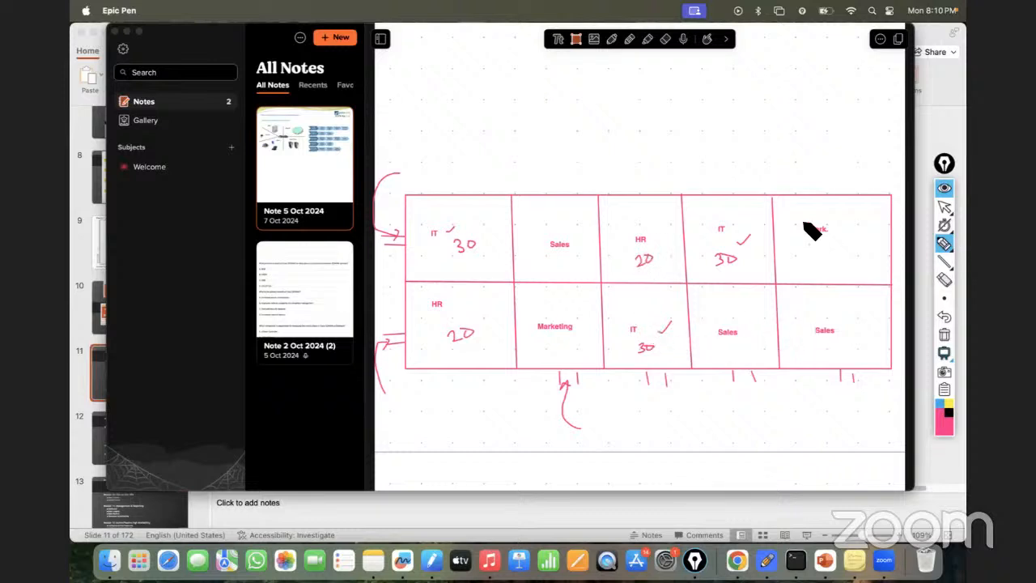
{"action": "left_click", "coordinate": [942, 208]}
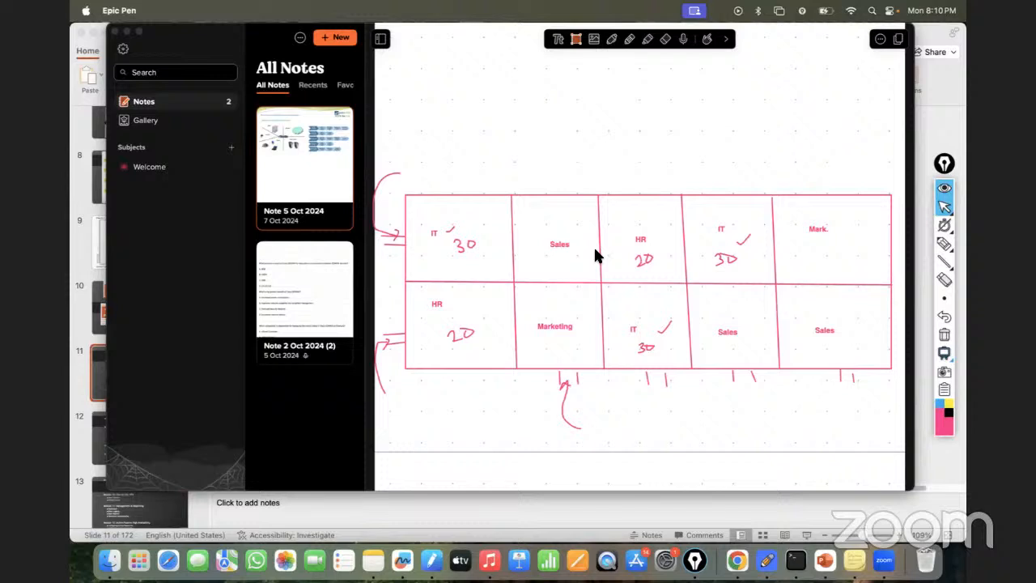
- Connect cells of the same department with freehand curves, one pink between the upper IT cells and the rest in blue
{"action": "left_click", "coordinate": [944, 244]}
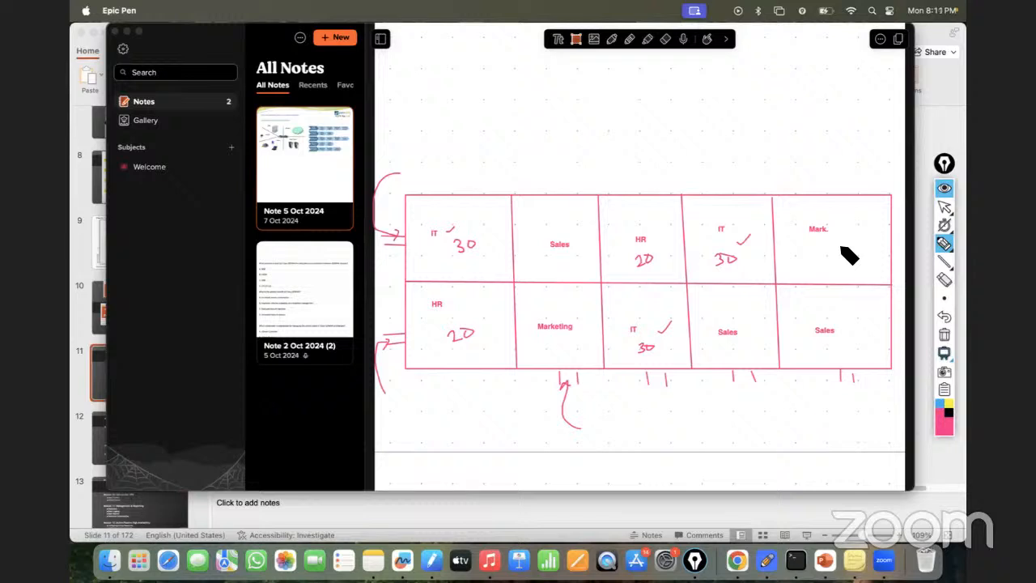
{"action": "mouse_move", "coordinate": [442, 220]}
{"action": "left_mouse_down"}
{"action": "mouse_move", "coordinate": [448, 186]}
{"action": "mouse_move", "coordinate": [625, 147]}
{"action": "mouse_move", "coordinate": [709, 181]}
{"action": "mouse_move", "coordinate": [709, 194]}
{"action": "left_mouse_up"}
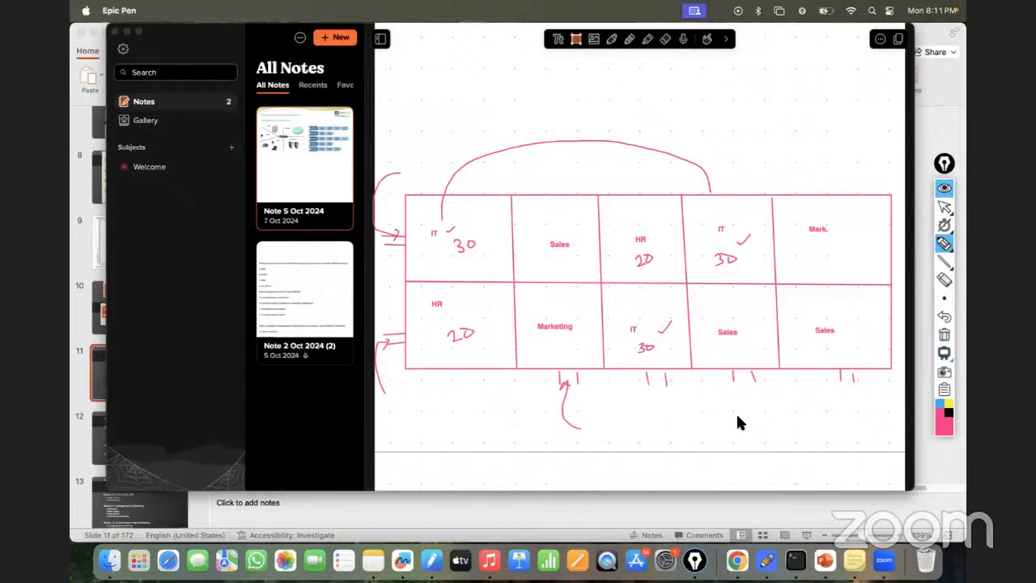
{"action": "left_click", "coordinate": [939, 403]}
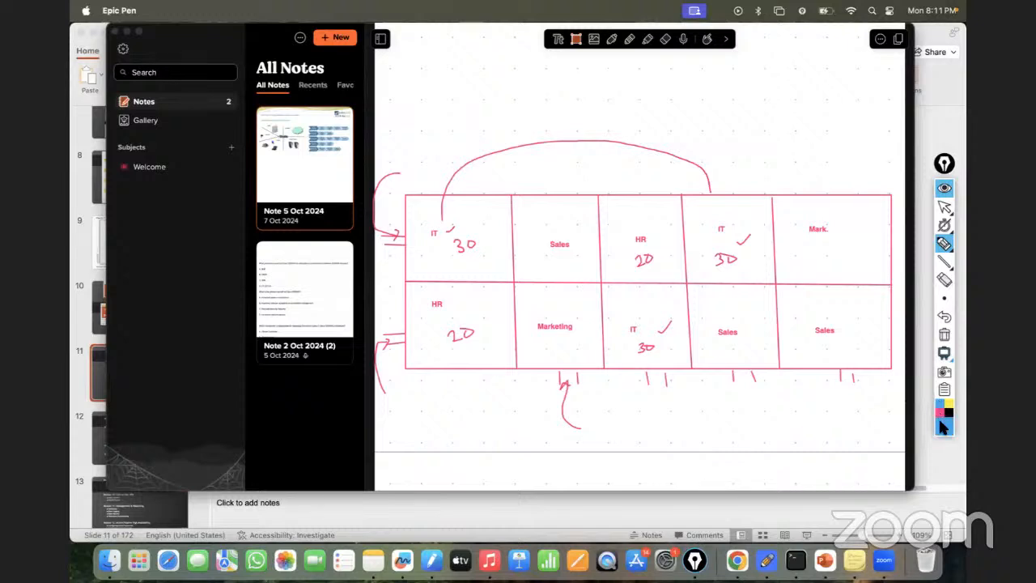
{"action": "left_click", "coordinate": [941, 424]}
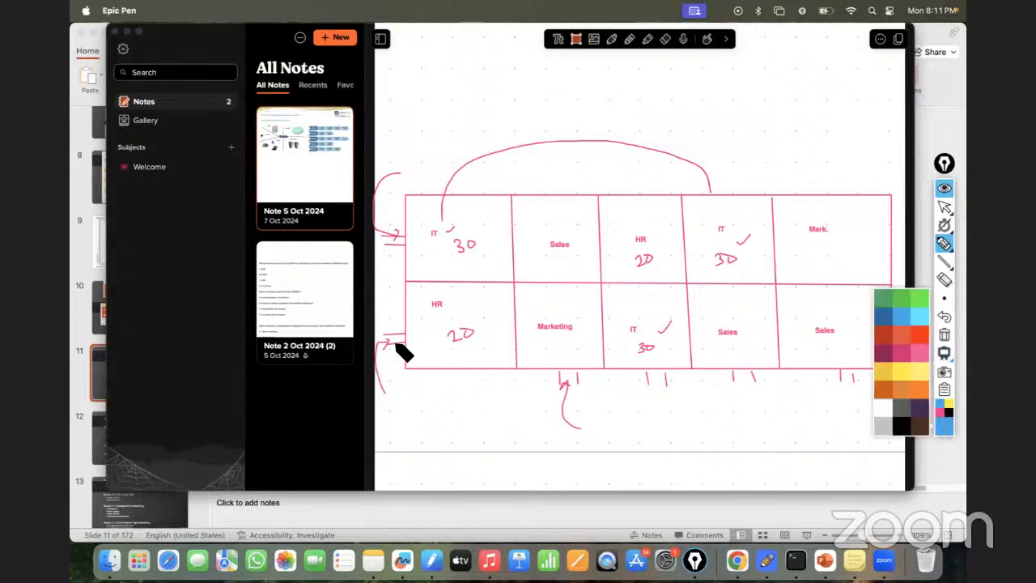
{"action": "mouse_move", "coordinate": [388, 347]}
{"action": "left_mouse_down"}
{"action": "mouse_move", "coordinate": [374, 309]}
{"action": "mouse_move", "coordinate": [450, 143]}
{"action": "mouse_move", "coordinate": [569, 168]}
{"action": "mouse_move", "coordinate": [616, 191]}
{"action": "left_mouse_up"}
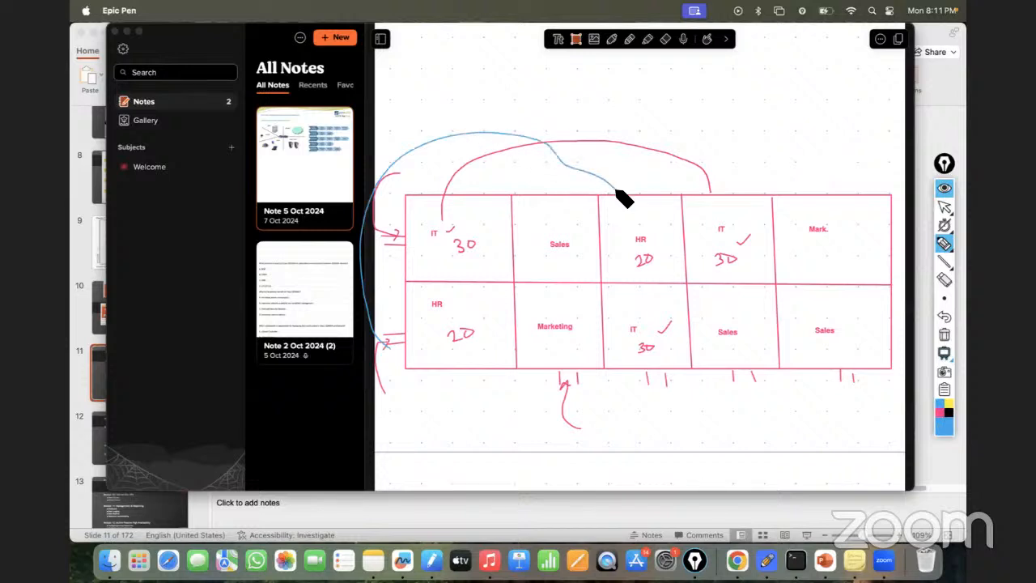
{"action": "mouse_move", "coordinate": [730, 365]}
{"action": "left_mouse_down"}
{"action": "mouse_move", "coordinate": [809, 409]}
{"action": "mouse_move", "coordinate": [822, 371]}
{"action": "left_mouse_up"}
{"action": "mouse_move", "coordinate": [407, 251]}
{"action": "left_mouse_down"}
{"action": "mouse_move", "coordinate": [402, 242]}
{"action": "mouse_move", "coordinate": [397, 331]}
{"action": "mouse_move", "coordinate": [548, 414]}
{"action": "mouse_move", "coordinate": [606, 370]}
{"action": "left_mouse_up"}
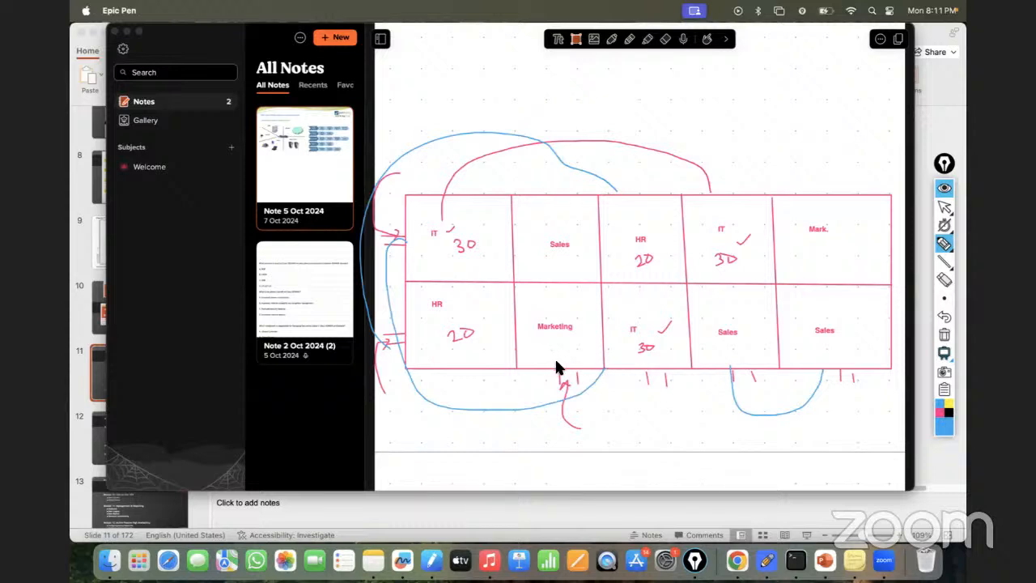
{"action": "mouse_move", "coordinate": [559, 372]}
{"action": "left_mouse_down"}
{"action": "mouse_move", "coordinate": [613, 210]}
{"action": "mouse_move", "coordinate": [829, 154]}
{"action": "mouse_move", "coordinate": [837, 190]}
{"action": "left_mouse_up"}
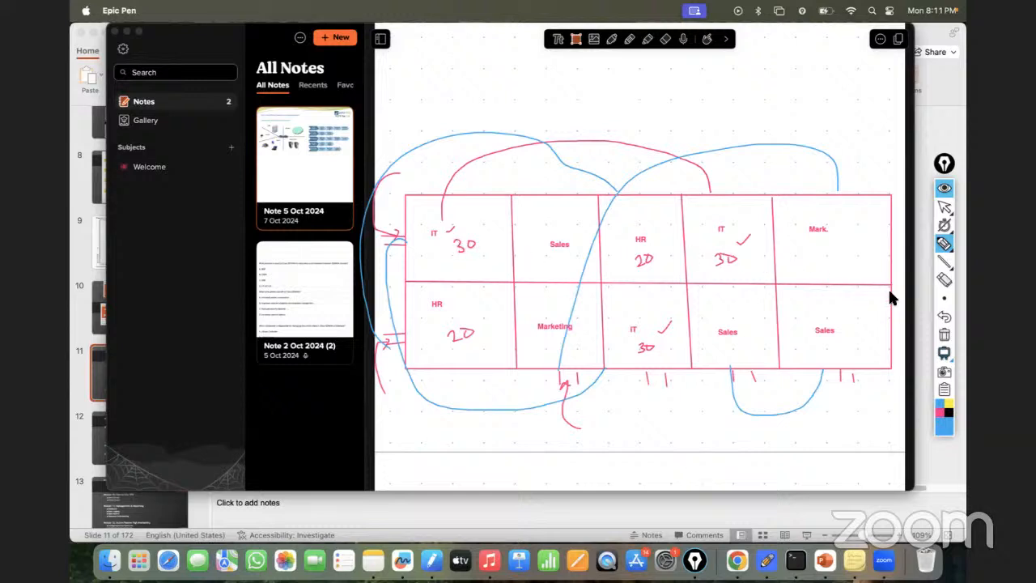
- Undo the freehand curves connecting the cells of the same department
{"action": "left_click", "coordinate": [944, 317]}
{"action": "left_click", "coordinate": [944, 318]}
{"action": "left_click", "coordinate": [945, 318]}
{"action": "left_click", "coordinate": [944, 318]}
{"action": "left_click", "coordinate": [944, 318]}
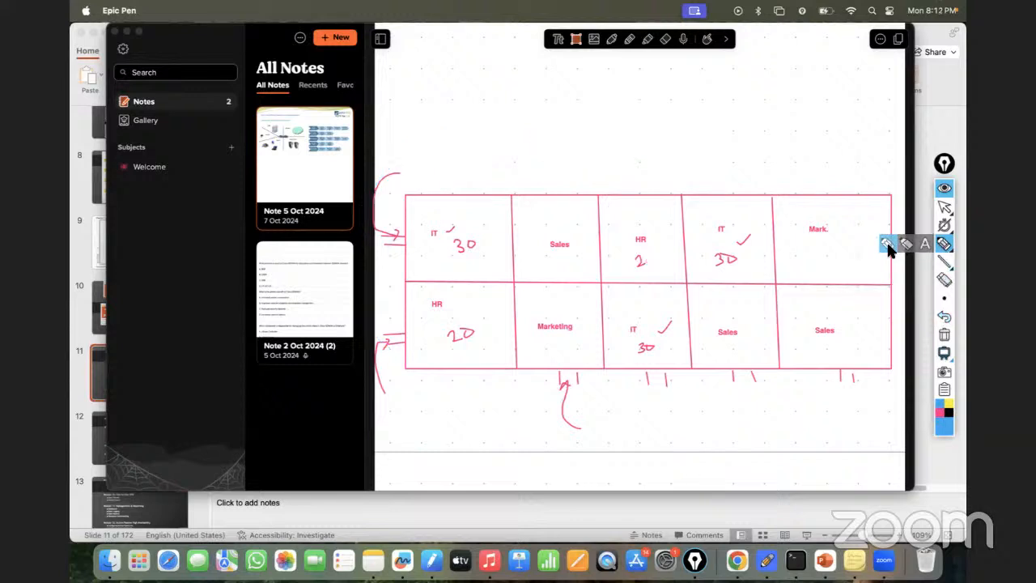
- Draw a blue freehand arc from the first IT cell to the upper Sales cell, with a small circle at each end
{"action": "mouse_move", "coordinate": [465, 194]}
{"action": "left_mouse_down"}
{"action": "mouse_move", "coordinate": [469, 167]}
{"action": "mouse_move", "coordinate": [556, 173]}
{"action": "mouse_move", "coordinate": [556, 194]}
{"action": "left_mouse_up"}
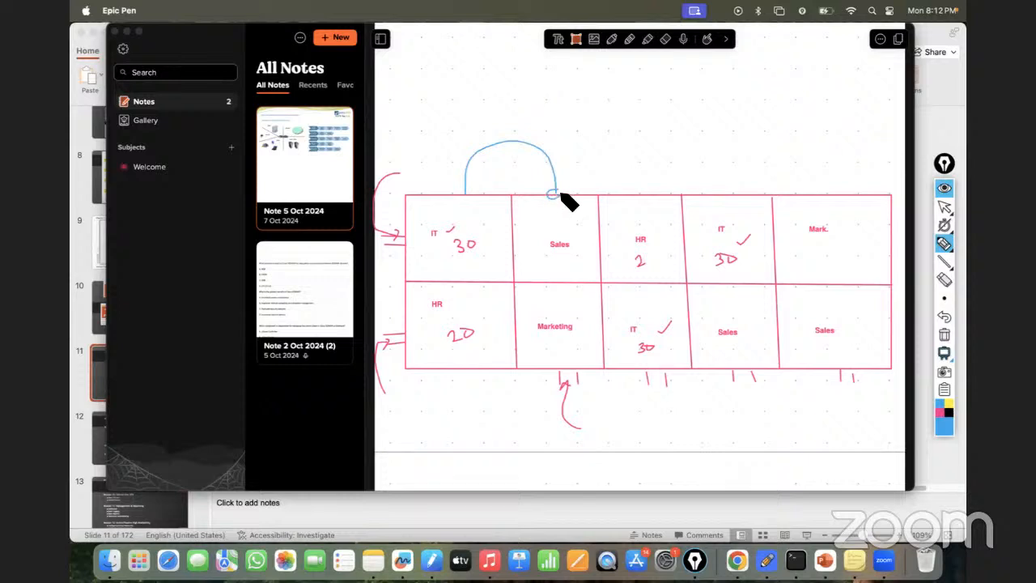
{"action": "mouse_move", "coordinate": [470, 192]}
{"action": "left_mouse_down"}
{"action": "mouse_move", "coordinate": [461, 196]}
{"action": "mouse_move", "coordinate": [472, 193]}
{"action": "left_mouse_up"}
- Add the blue text note "By Default access will be allowed - for same department Emp.." above the grid
{"action": "left_click", "coordinate": [924, 244]}
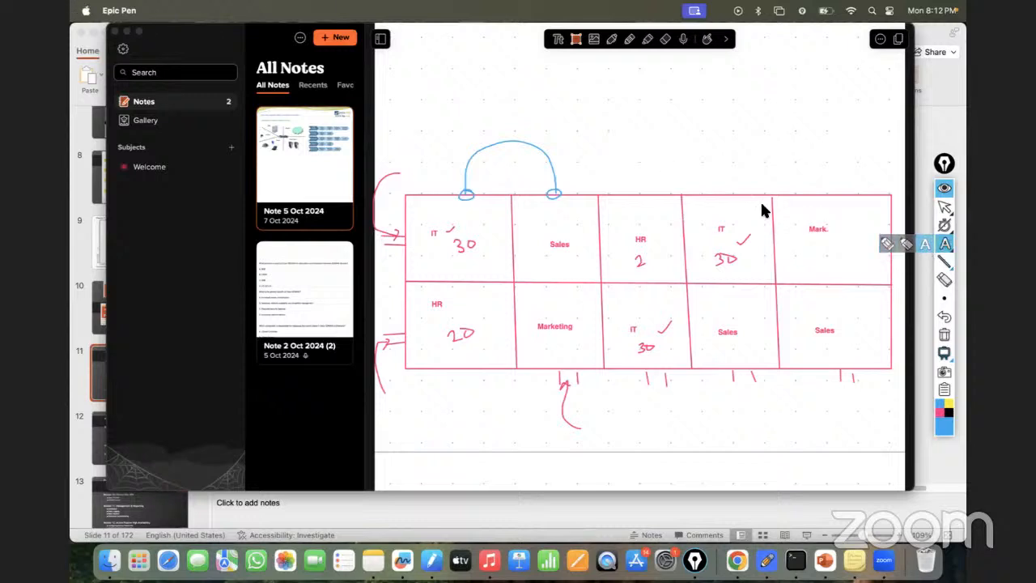
{"action": "left_click", "coordinate": [616, 112]}
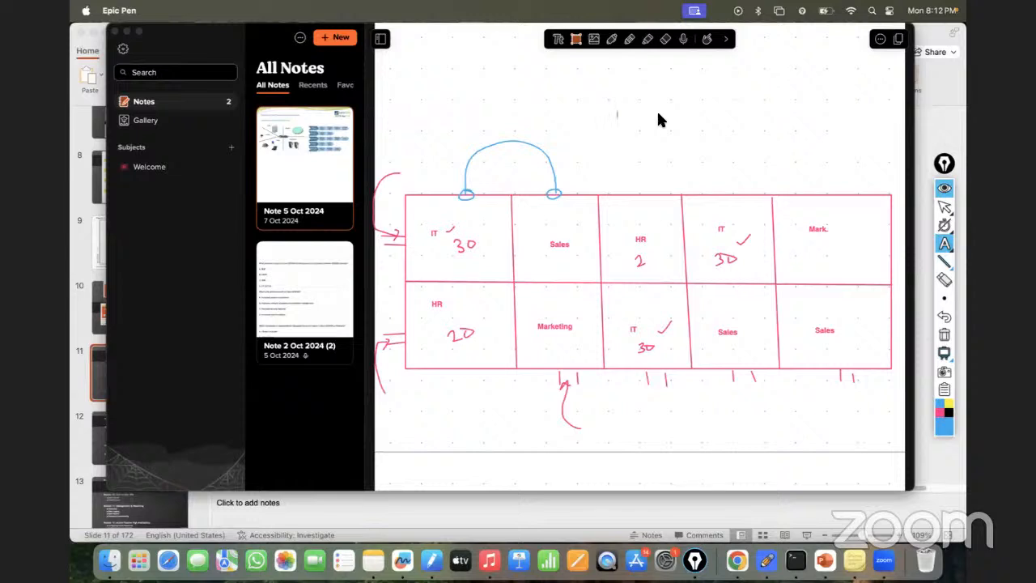
{"action": "type", "text": "By Default access will be allowed - for same departm"}
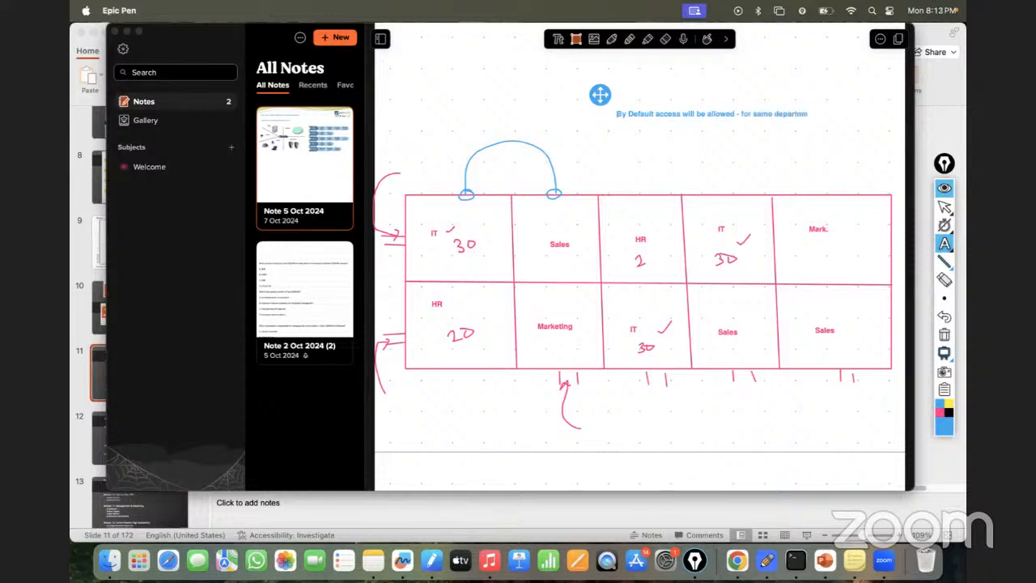
{"action": "type", "text": "ent Emp.."}
- Add a second line to the note reading "By default access will be blocked – for diff. dept. emp."
{"action": "key", "text": "Return"}
{"action": "type", "text": "By default access wil"}
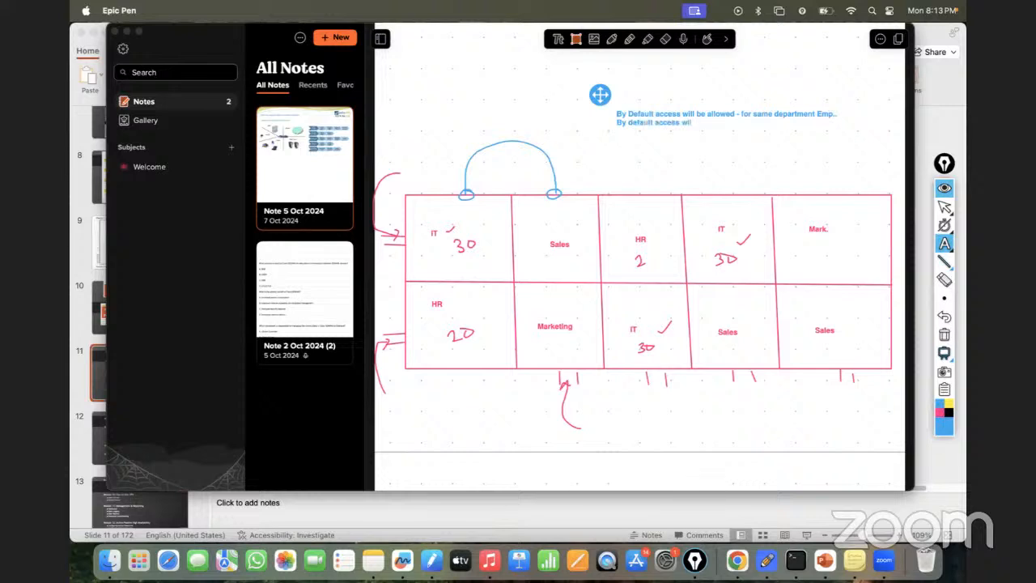
{"action": "type", "text": "l be blocked - for diff. dept. emp."}
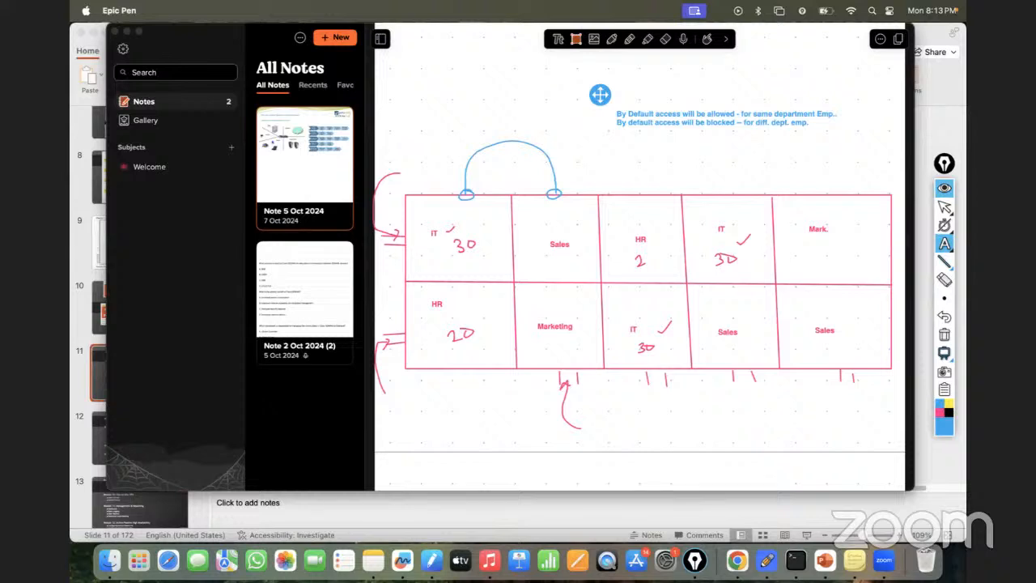
{"action": "left_click", "coordinate": [944, 209]}
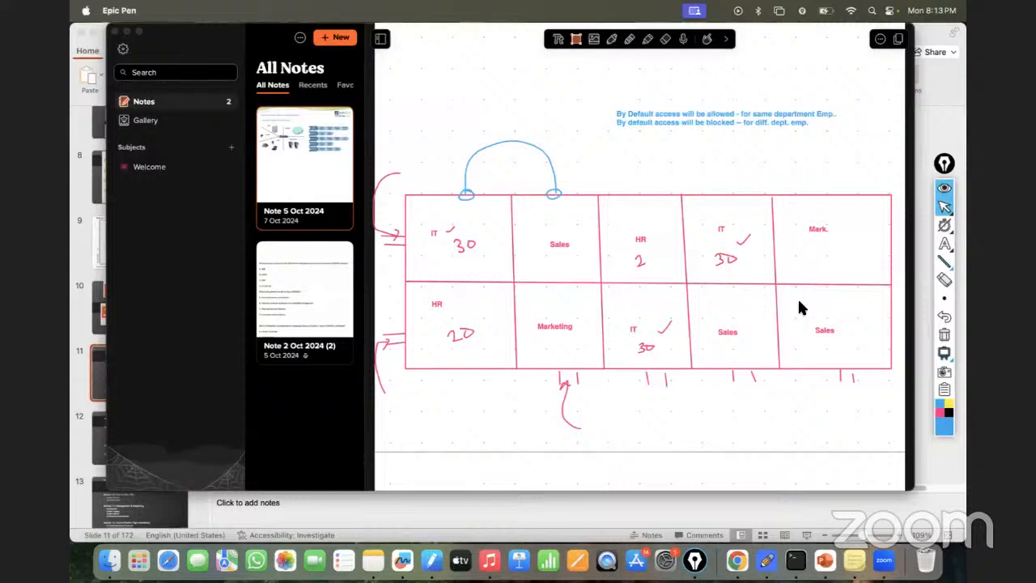
{"action": "left_click", "coordinate": [850, 407]}
{"action": "scroll", "coordinate": [840, 382], "scroll_direction": "down", "scroll_amount": 3}
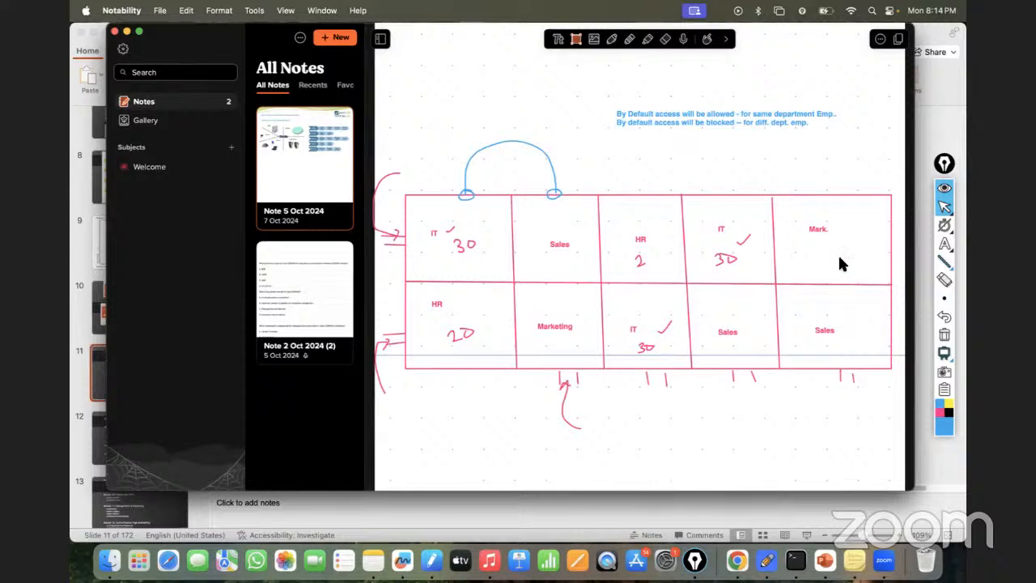
- Draw a small blue rectangle below the department grid and label it "Fw"
{"action": "mouse_move", "coordinate": [941, 259]}
{"action": "left_click", "coordinate": [906, 262]}
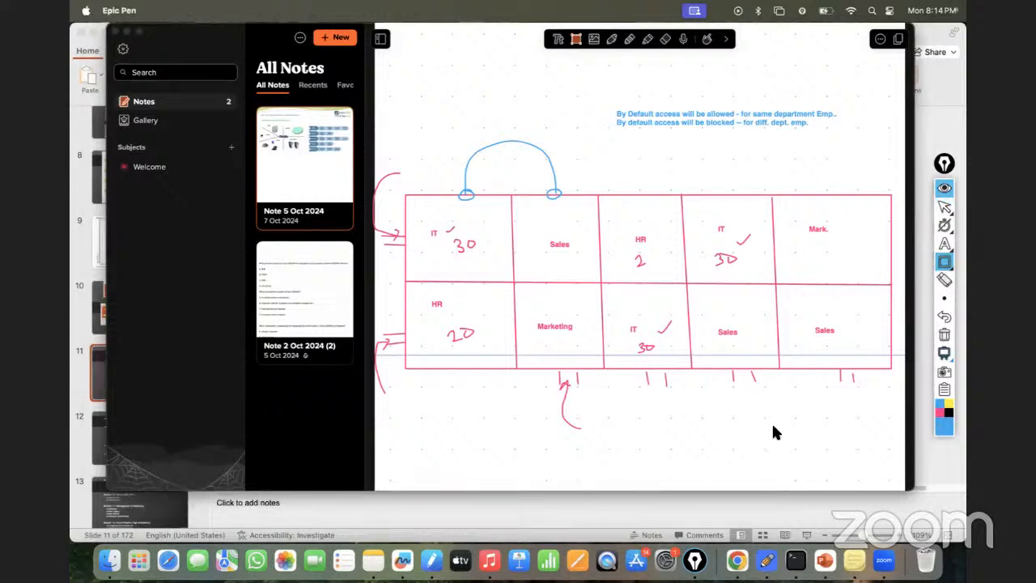
{"action": "left_click_drag", "start_coordinate": [769, 463], "coordinate": [776, 473]}
{"action": "left_click", "coordinate": [944, 242]}
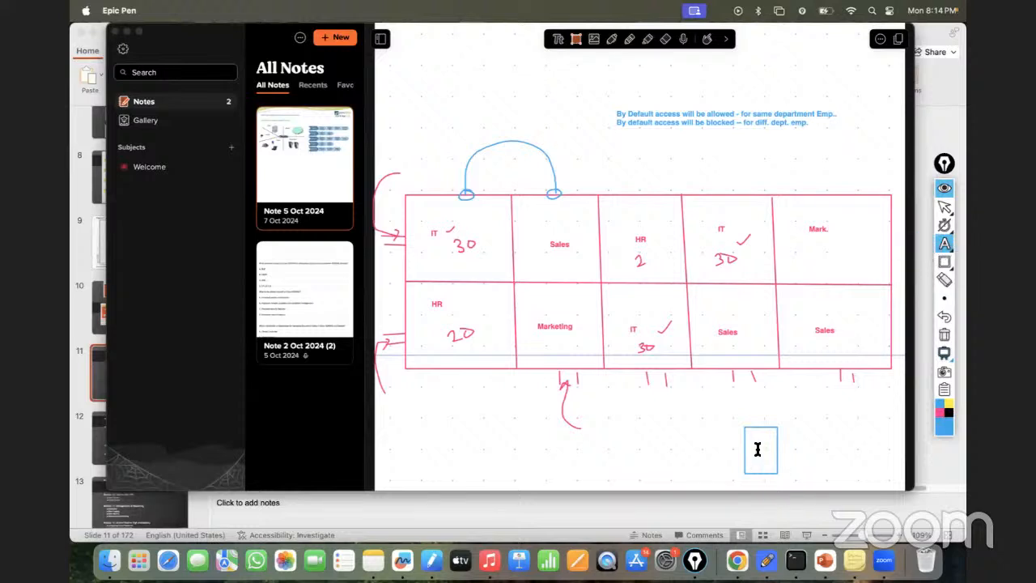
{"action": "left_click", "coordinate": [755, 450]}
- Draw four blue straight lines outward from the Fw box: one left, one up and two to the right
{"action": "left_click", "coordinate": [944, 266]}
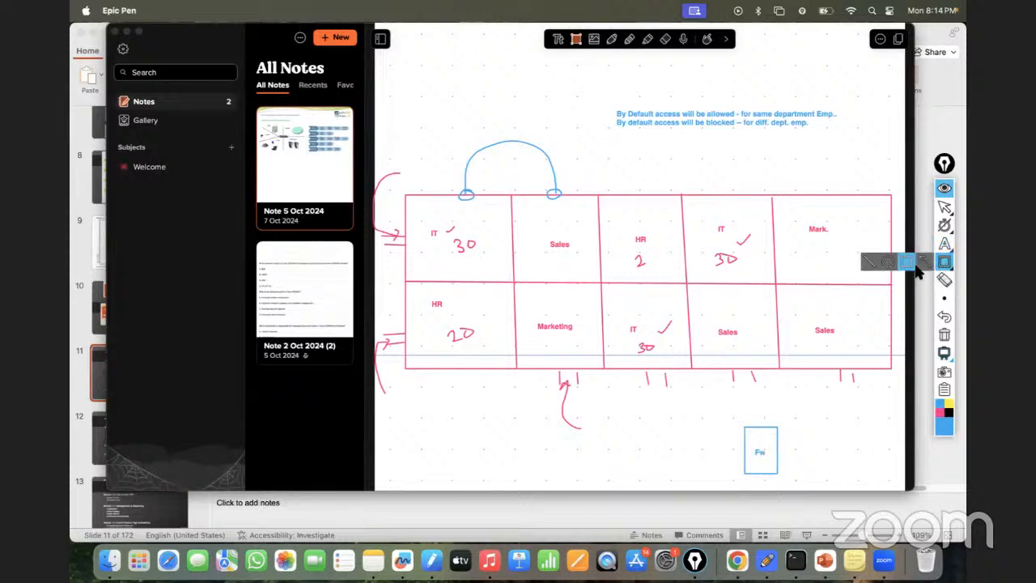
{"action": "left_click", "coordinate": [868, 262]}
{"action": "left_click_drag", "start_coordinate": [667, 454], "coordinate": [840, 448]}
{"action": "left_click_drag", "start_coordinate": [757, 396], "coordinate": [758, 425]}
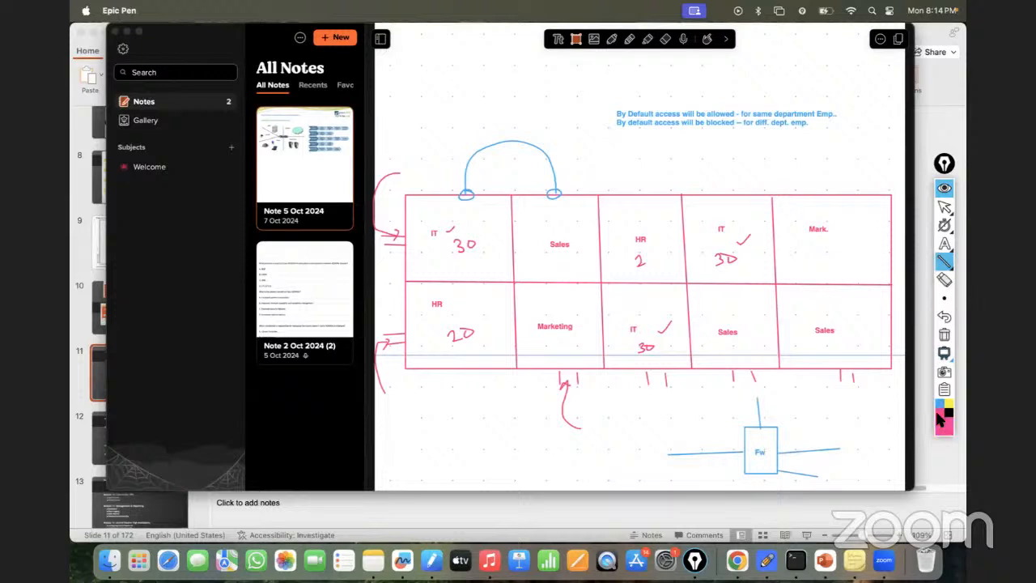
- Label the two lines right of the Fw box in pink as "HR eth0/0" and "eth0/1 - IT"
{"action": "left_click", "coordinate": [943, 243]}
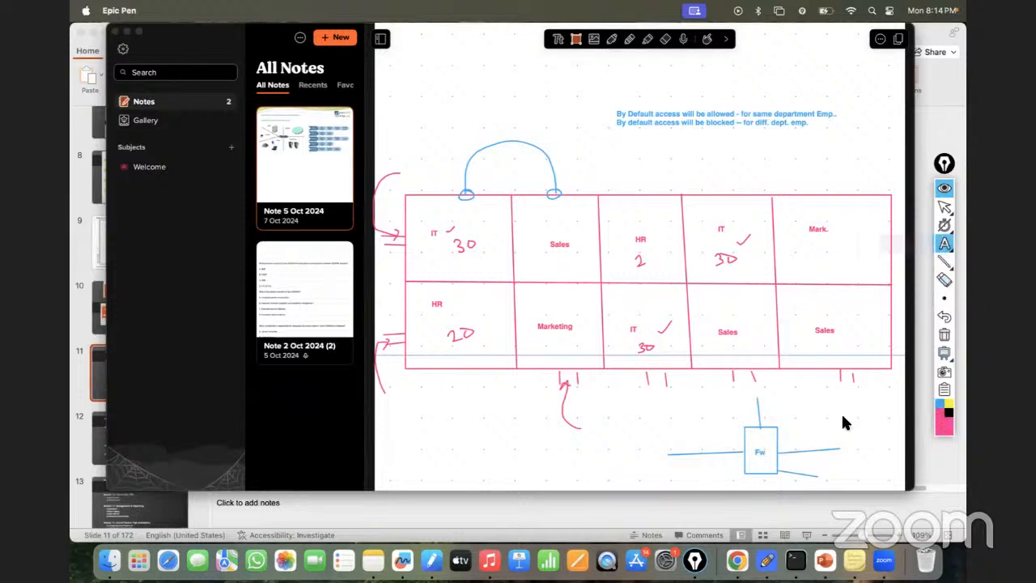
{"action": "left_click", "coordinate": [800, 444]}
{"action": "type", "text": "HR"}
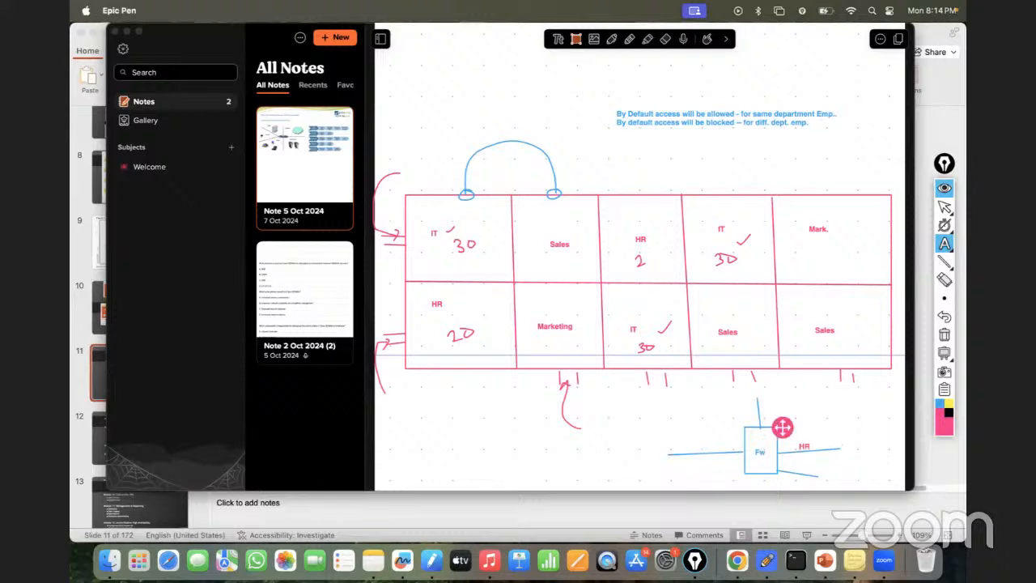
{"action": "left_click", "coordinate": [822, 445]}
{"action": "type", "text": "eth0/0"}
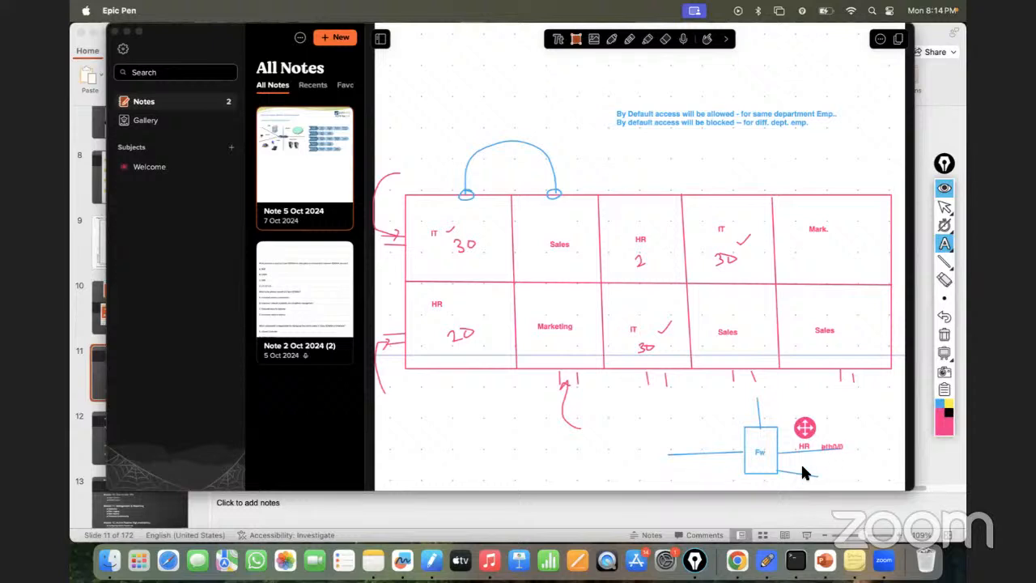
{"action": "left_click", "coordinate": [804, 468]}
{"action": "left_click", "coordinate": [804, 468]}
{"action": "type", "text": "eth0/1 - IT"}
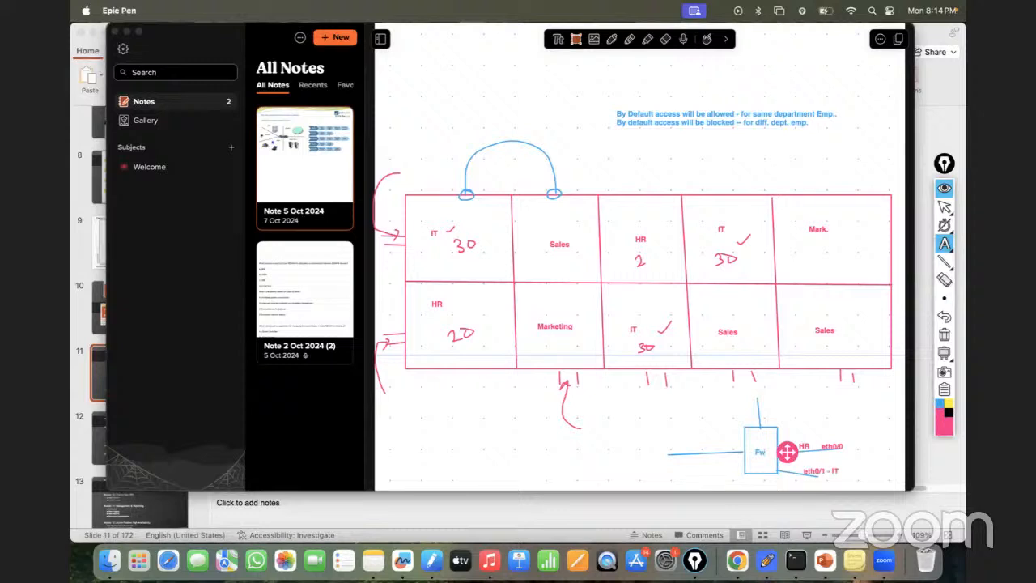
- Label the line above the Fw box "eth0/2 - IT" and the line on its left "eth0/3 – HR"
{"action": "left_click", "coordinate": [758, 401]}
{"action": "left_click", "coordinate": [758, 403]}
{"action": "type", "text": "eth"}
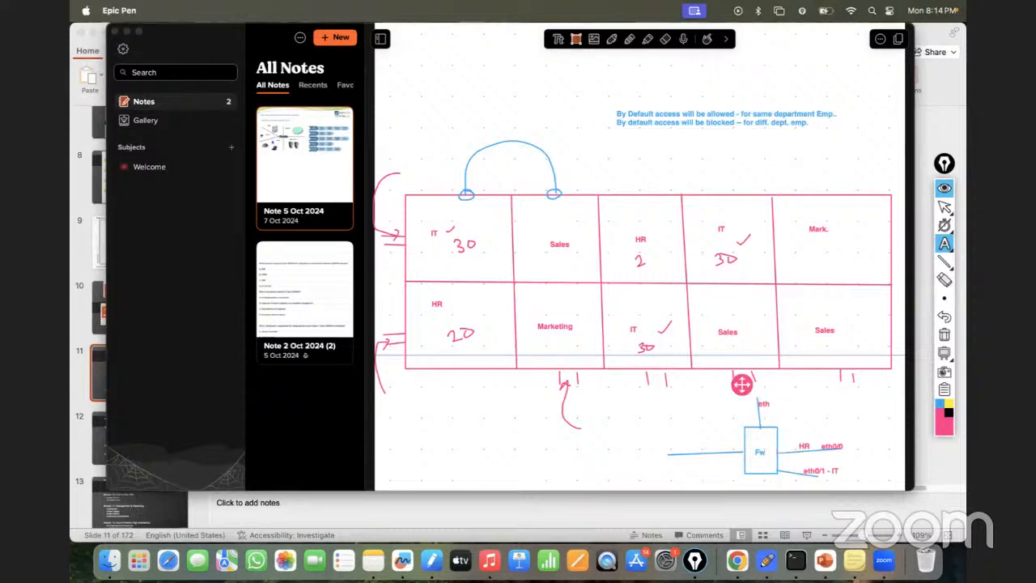
{"action": "type", "text": "0/3"}
{"action": "left_click", "coordinate": [666, 445]}
{"action": "left_click", "coordinate": [667, 447]}
{"action": "type", "text": "wth0/3"}
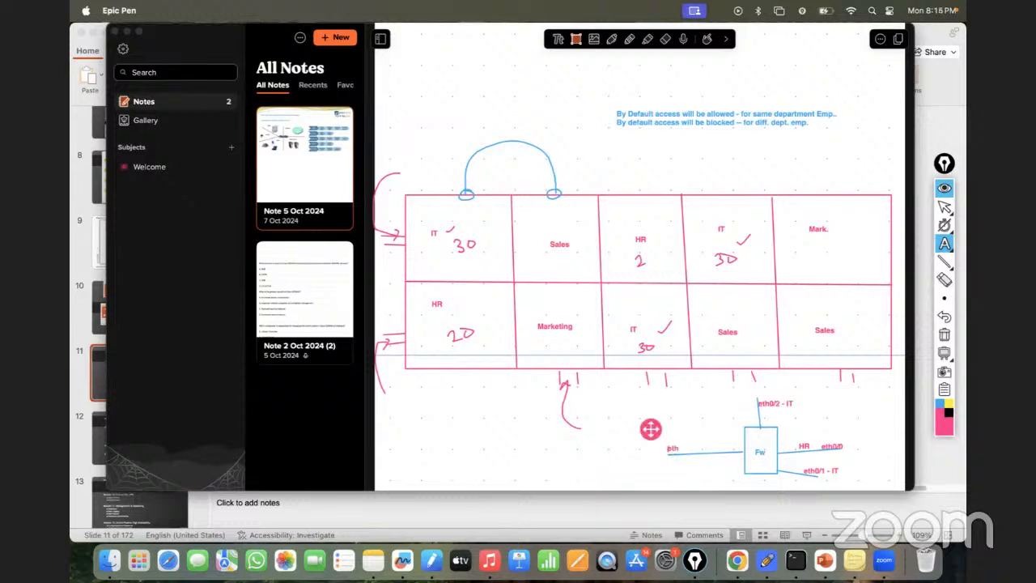
{"action": "type", "text": " - HR"}
- Draw a pink freehand arc around each of the four interface connections of the Fw box
{"action": "left_click", "coordinate": [943, 244]}
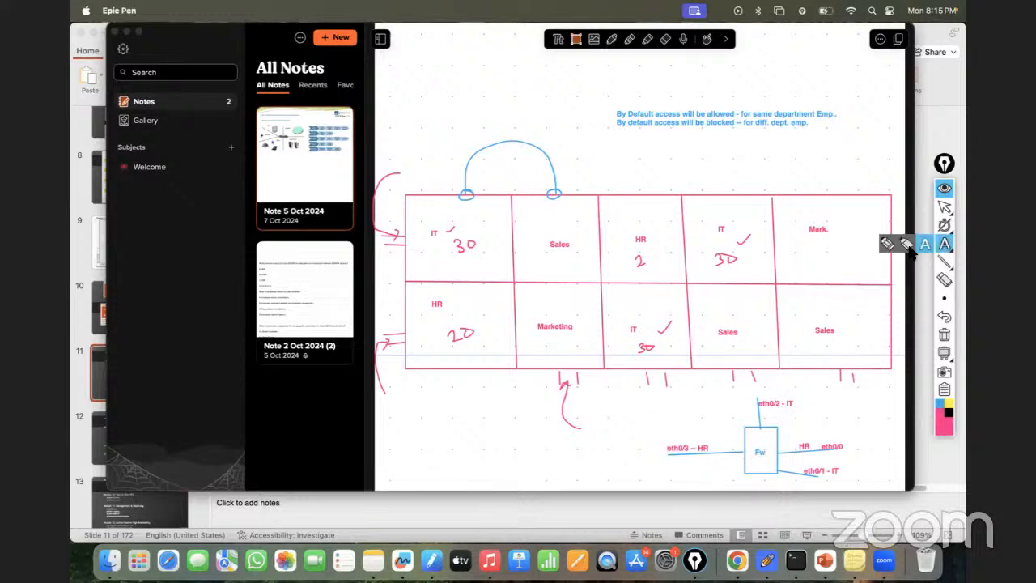
{"action": "left_click", "coordinate": [887, 245]}
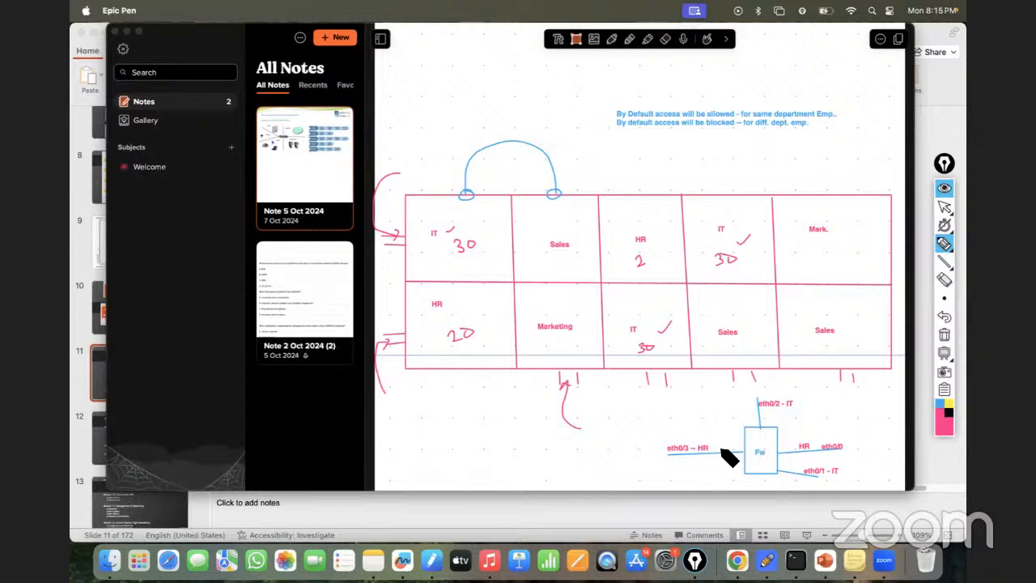
{"action": "mouse_move", "coordinate": [718, 428]}
{"action": "left_mouse_down"}
{"action": "mouse_move", "coordinate": [735, 474]}
{"action": "mouse_move", "coordinate": [705, 481]}
{"action": "left_mouse_up"}
{"action": "mouse_move", "coordinate": [744, 409]}
{"action": "left_mouse_down"}
{"action": "mouse_move", "coordinate": [760, 426]}
{"action": "mouse_move", "coordinate": [801, 409]}
{"action": "mouse_move", "coordinate": [779, 479]}
{"action": "mouse_move", "coordinate": [801, 487]}
{"action": "left_mouse_up"}
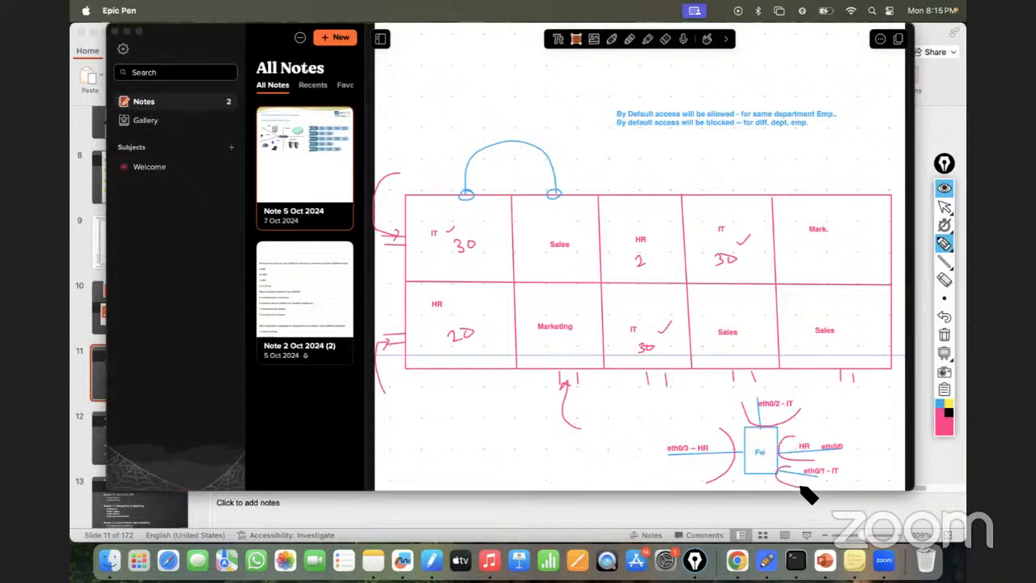
- Sketch small dark brown computers at the ends of the two HR lines and connect them with a curve through the Fw box
{"action": "left_click", "coordinate": [945, 429]}
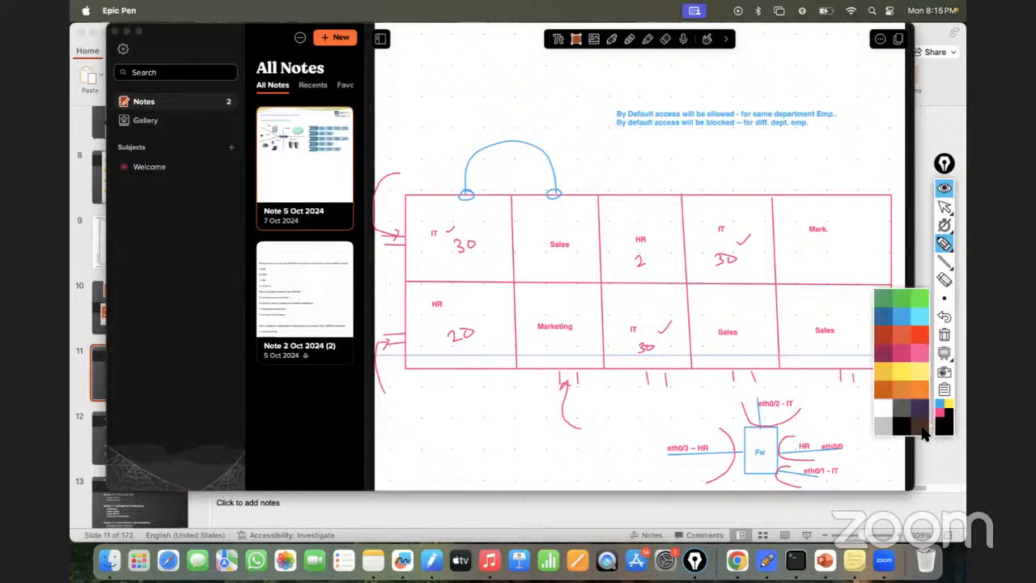
{"action": "left_click", "coordinate": [920, 423]}
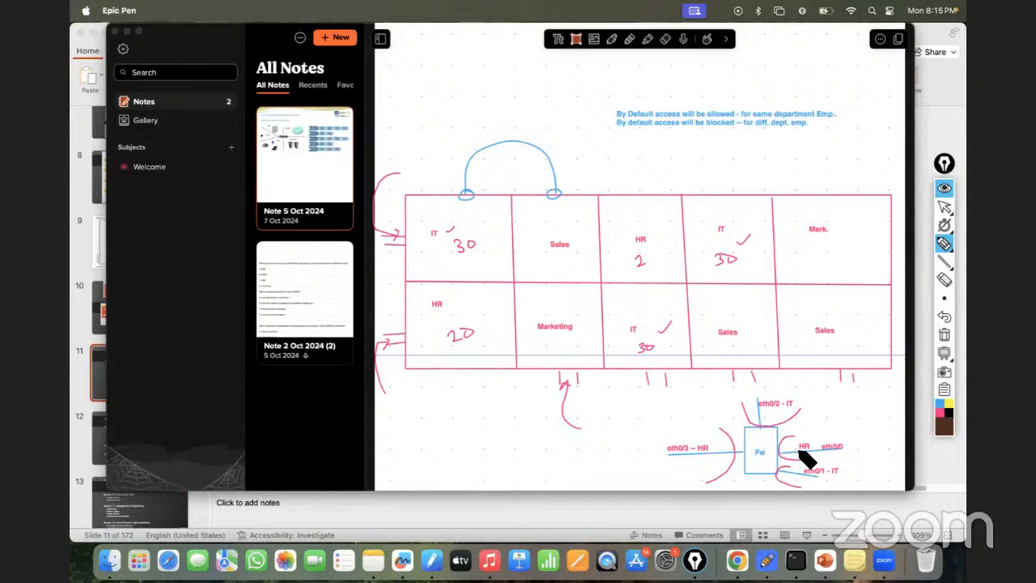
{"action": "mouse_move", "coordinate": [841, 448]}
{"action": "left_mouse_down"}
{"action": "mouse_move", "coordinate": [870, 442]}
{"action": "mouse_move", "coordinate": [857, 446]}
{"action": "left_mouse_up"}
{"action": "left_click_drag", "start_coordinate": [646, 452], "coordinate": [650, 462]}
{"action": "left_click_drag", "start_coordinate": [654, 458], "coordinate": [864, 444]}
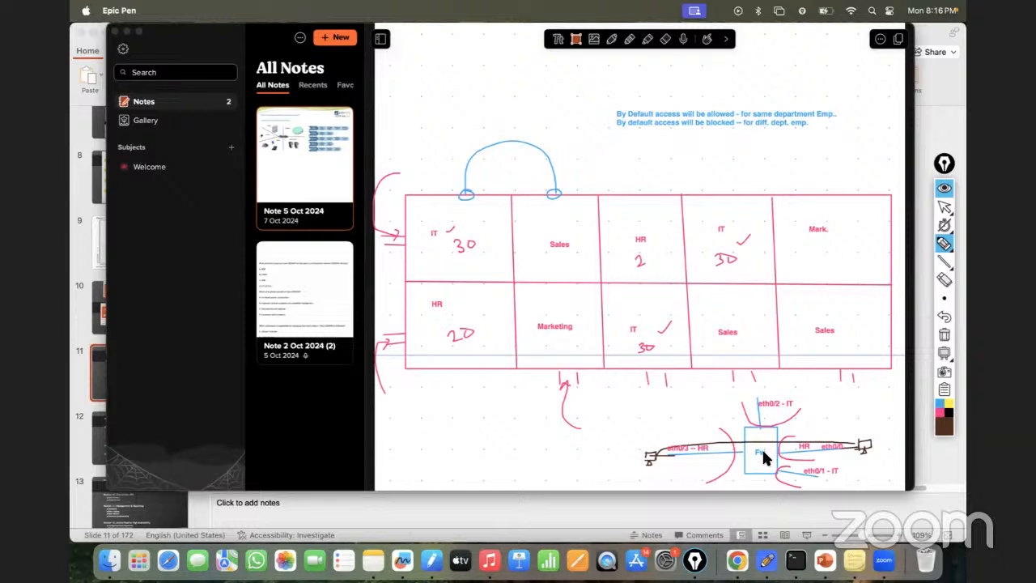
- Tick the allowed-access note and sketch a box on the eth0/2 IT line with a curve through the firewall to the eth0/0 computer
{"action": "left_click_drag", "start_coordinate": [605, 111], "coordinate": [625, 103]}
{"action": "mouse_move", "coordinate": [759, 397]}
{"action": "left_mouse_down"}
{"action": "mouse_move", "coordinate": [774, 432]}
{"action": "mouse_move", "coordinate": [818, 442]}
{"action": "left_mouse_up"}
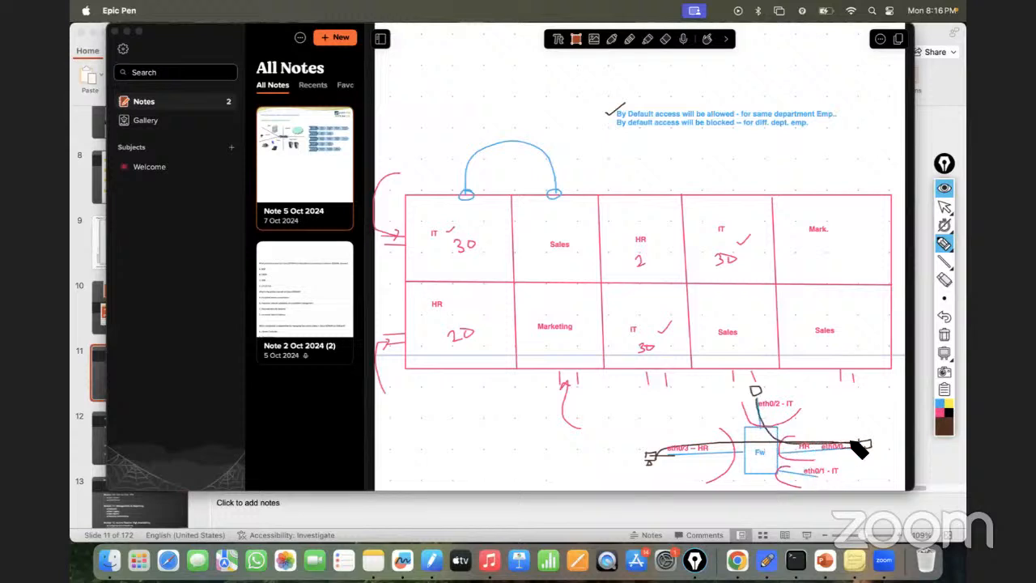
{"action": "left_click_drag", "start_coordinate": [774, 429], "coordinate": [766, 441]}
- Clear all annotations, then minimize the note window and switch to the PNETLab topology in Chrome
{"action": "left_click", "coordinate": [940, 319]}
{"action": "left_click", "coordinate": [944, 334]}
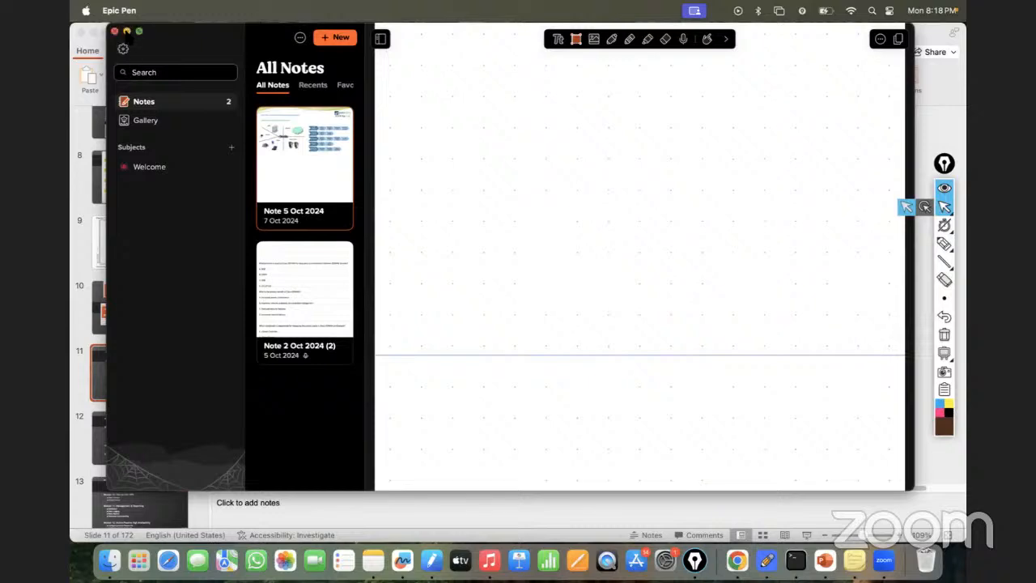
{"action": "left_click", "coordinate": [126, 31]}
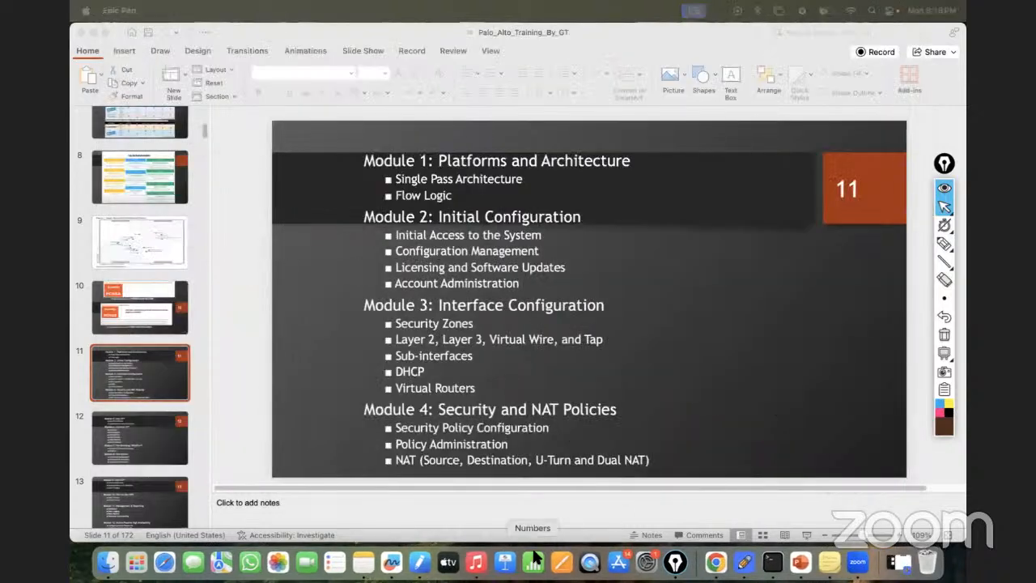
{"action": "left_click", "coordinate": [715, 561]}
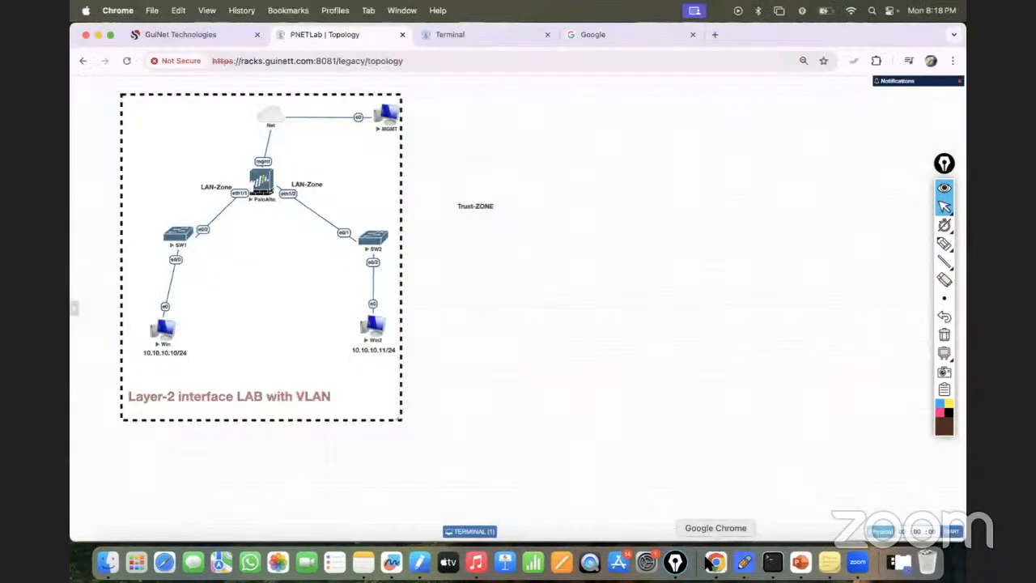
{"action": "right_click", "coordinate": [261, 189]}
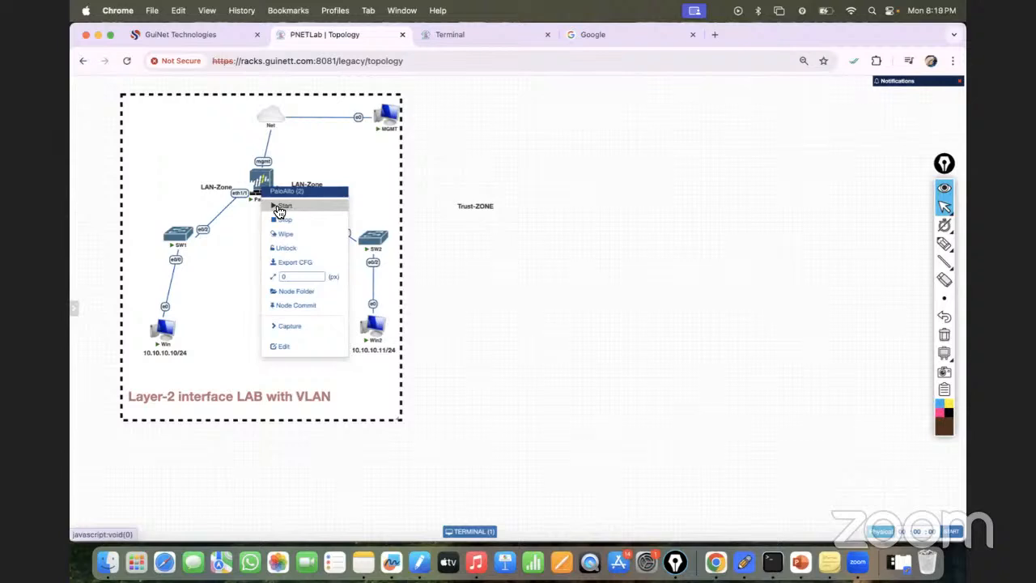
{"action": "left_click", "coordinate": [526, 199]}
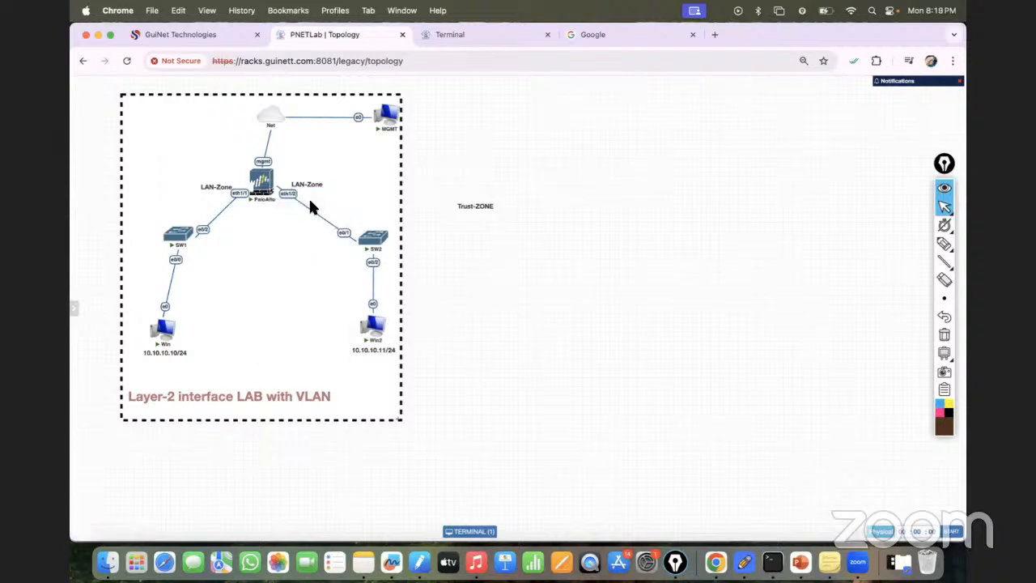
{"action": "right_click", "coordinate": [259, 183]}
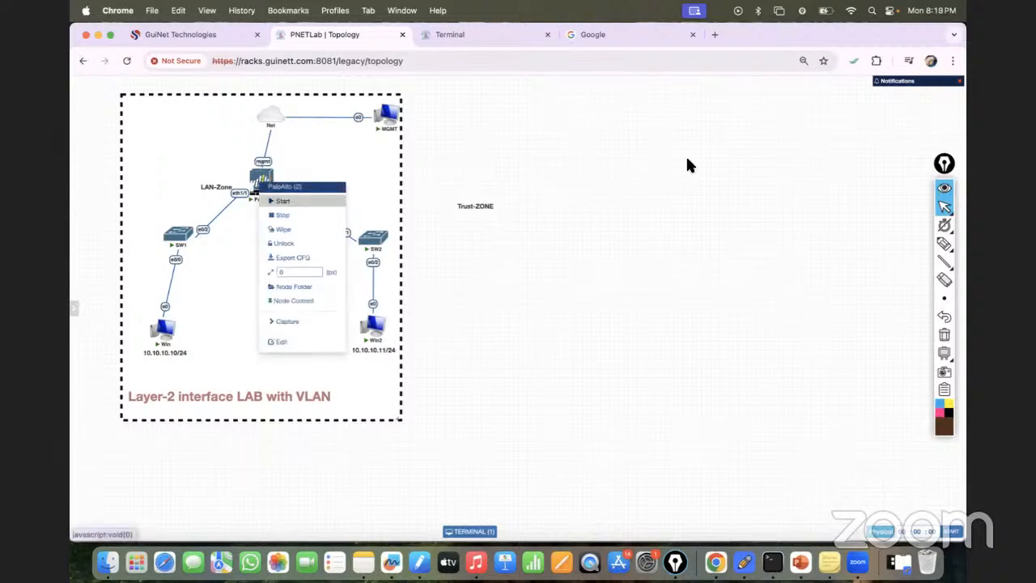
- Open the new node form with the Palo Alto template and examine the available image versions
{"action": "right_click", "coordinate": [720, 155]}
{"action": "left_click", "coordinate": [735, 169]}
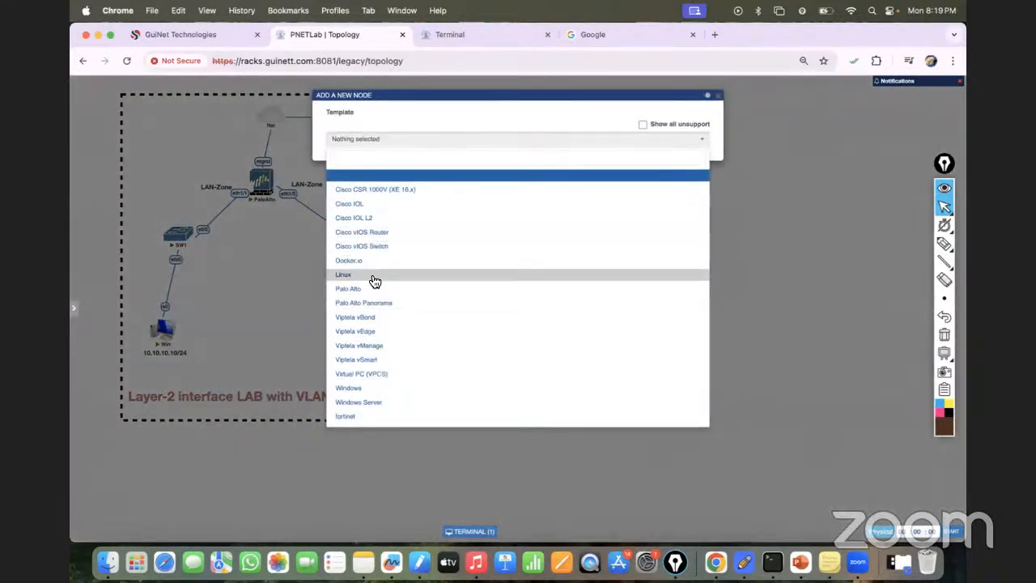
{"action": "left_click", "coordinate": [583, 144]}
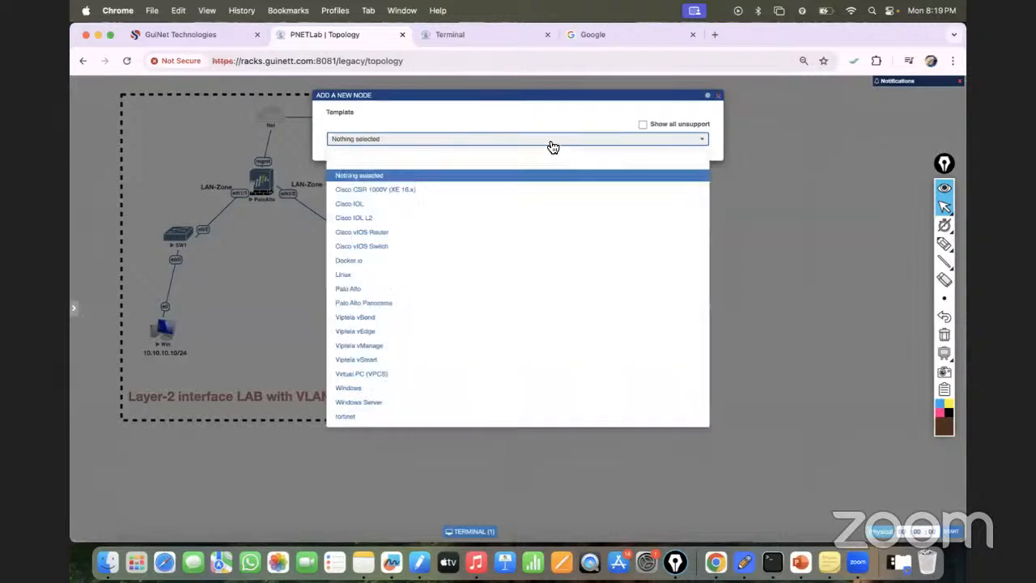
{"action": "left_click", "coordinate": [364, 289]}
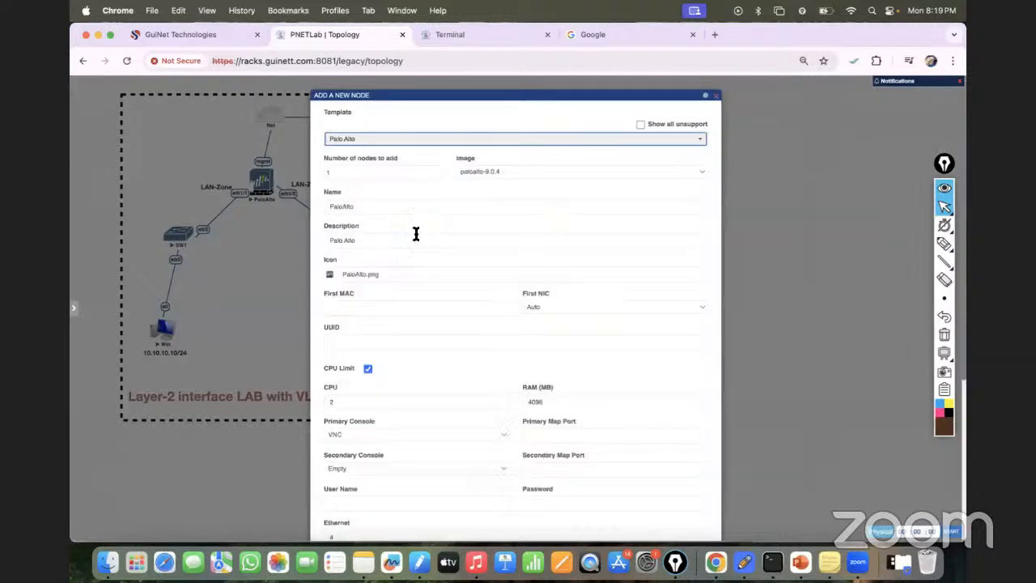
{"action": "left_click", "coordinate": [511, 172]}
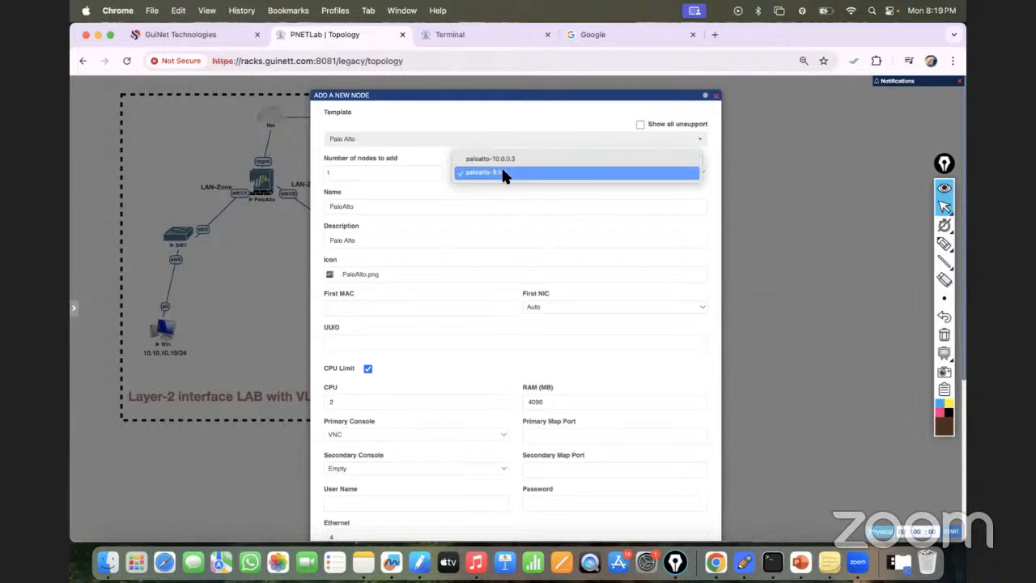
{"action": "left_click", "coordinate": [526, 99]}
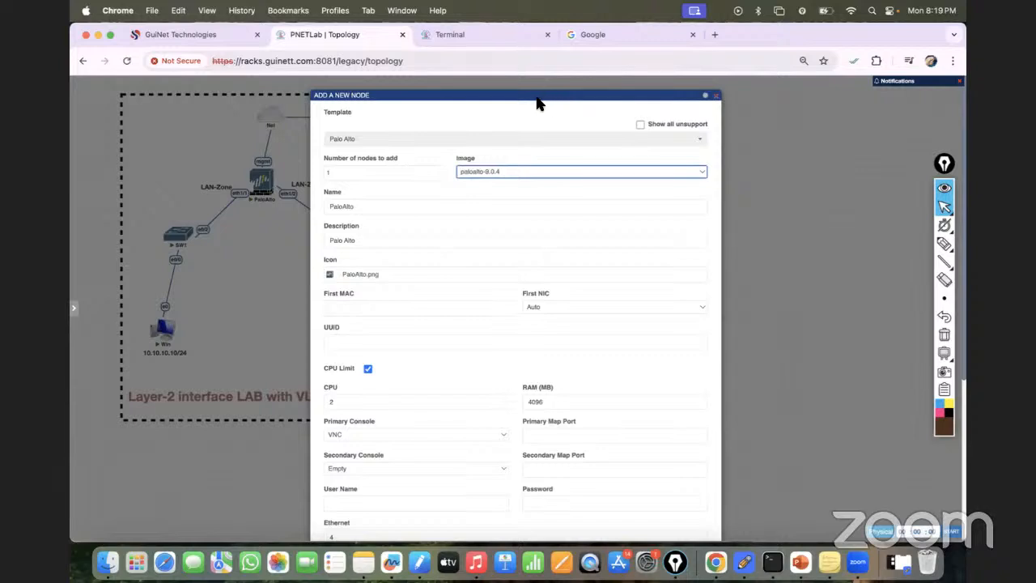
{"action": "left_click_drag", "start_coordinate": [539, 99], "coordinate": [615, 96]}
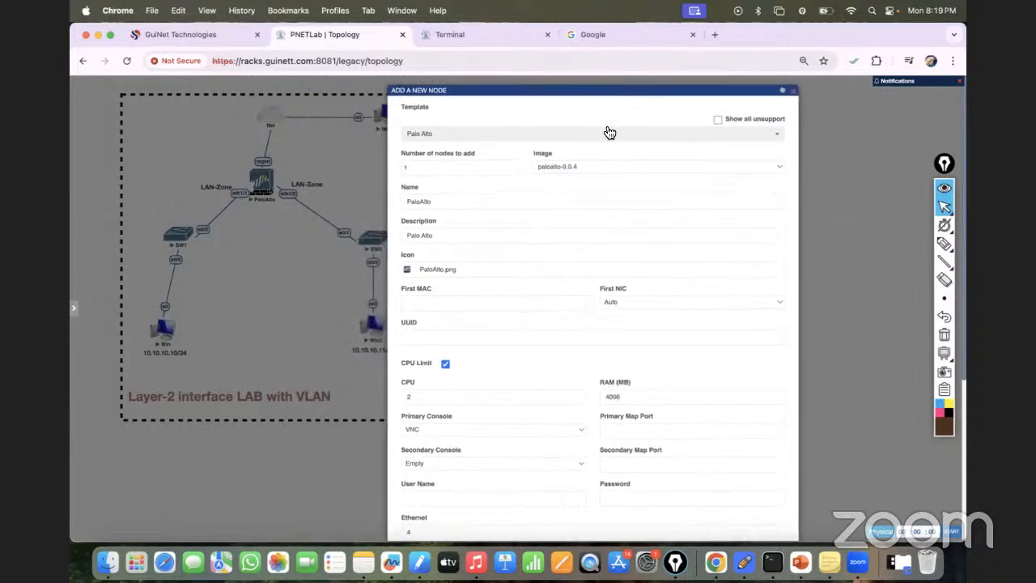
{"action": "left_click", "coordinate": [596, 165]}
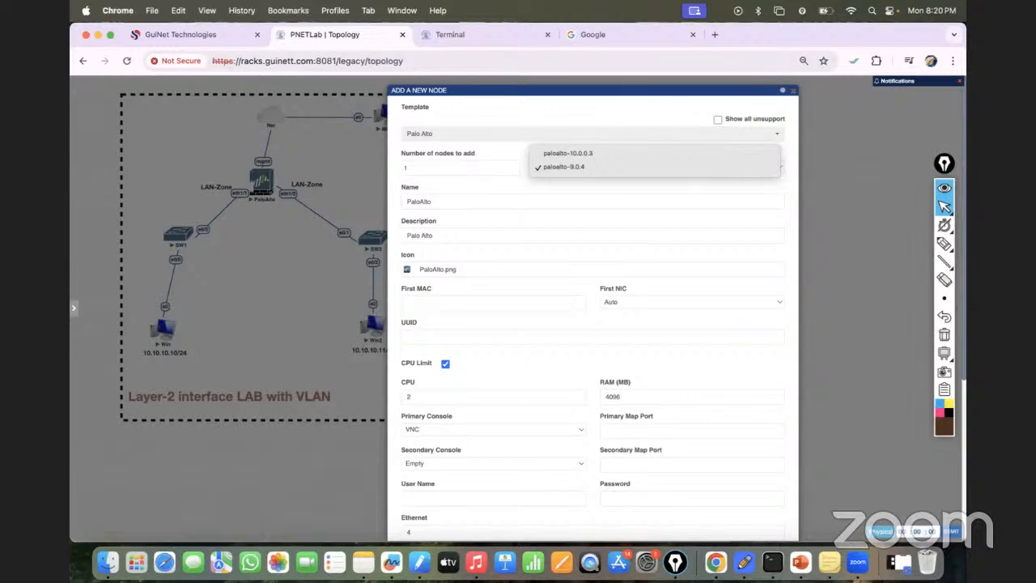
{"action": "left_click", "coordinate": [564, 167]}
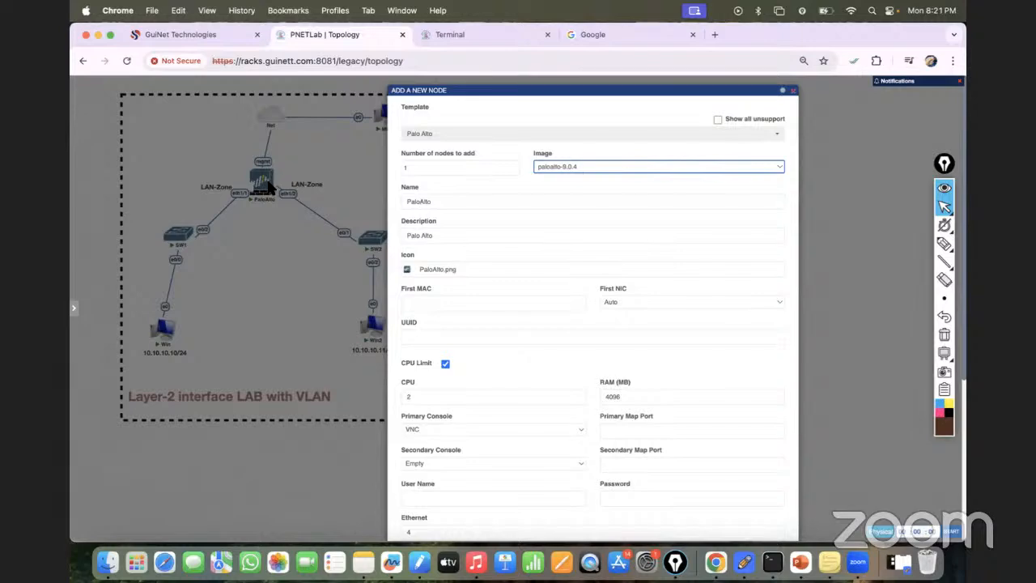
- Review the remaining settings of the new Palo Alto node and cancel the form
{"action": "scroll", "coordinate": [701, 386], "scroll_direction": "down", "scroll_amount": 3}
{"action": "scroll", "coordinate": [701, 385], "scroll_direction": "down", "scroll_amount": 3}
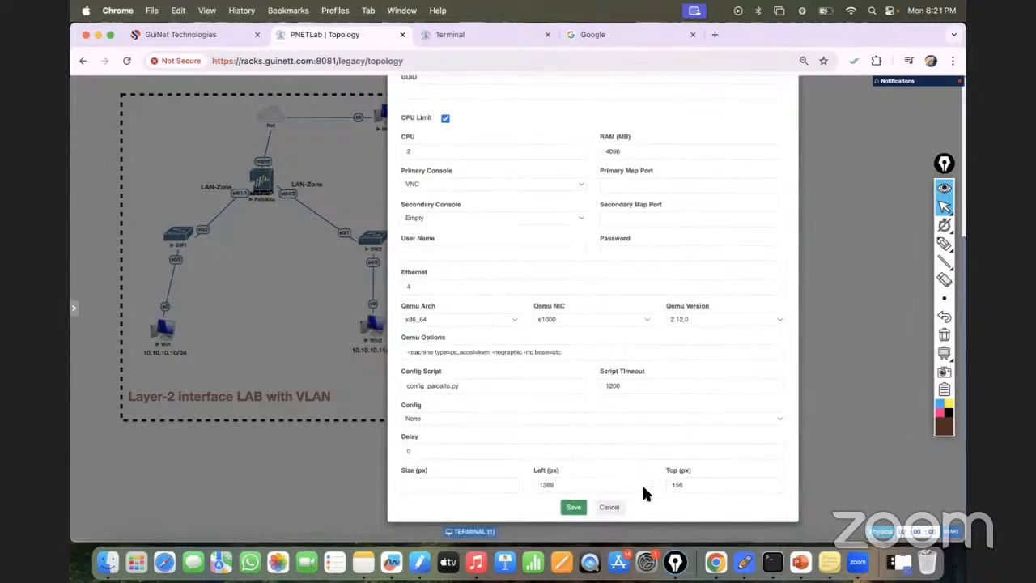
{"action": "left_click", "coordinate": [607, 506]}
- Add a Palo Alto node with the template's default settings to the empty area beside the Layer-2 lab and start it
{"action": "right_click", "coordinate": [618, 240]}
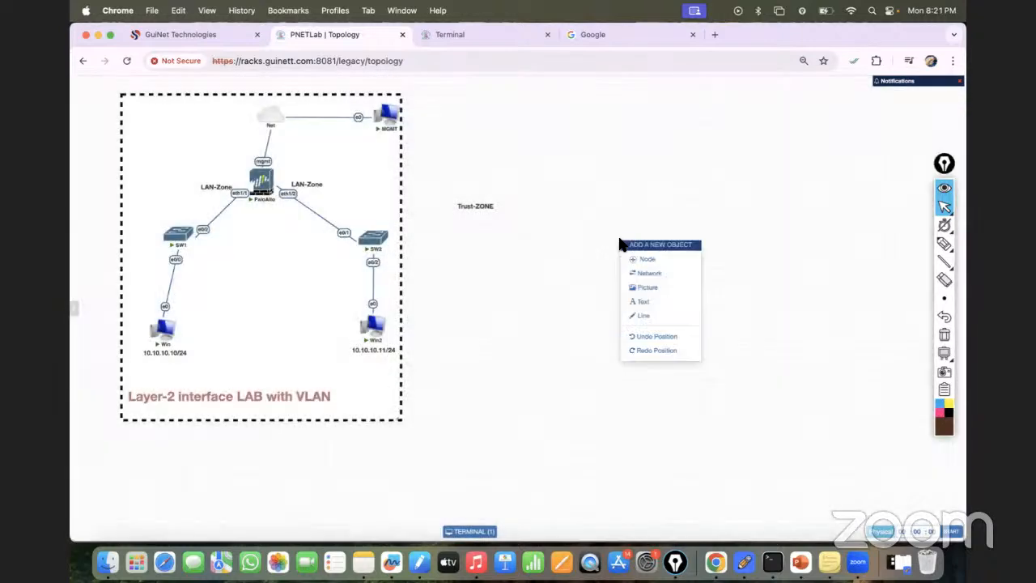
{"action": "left_click", "coordinate": [642, 260]}
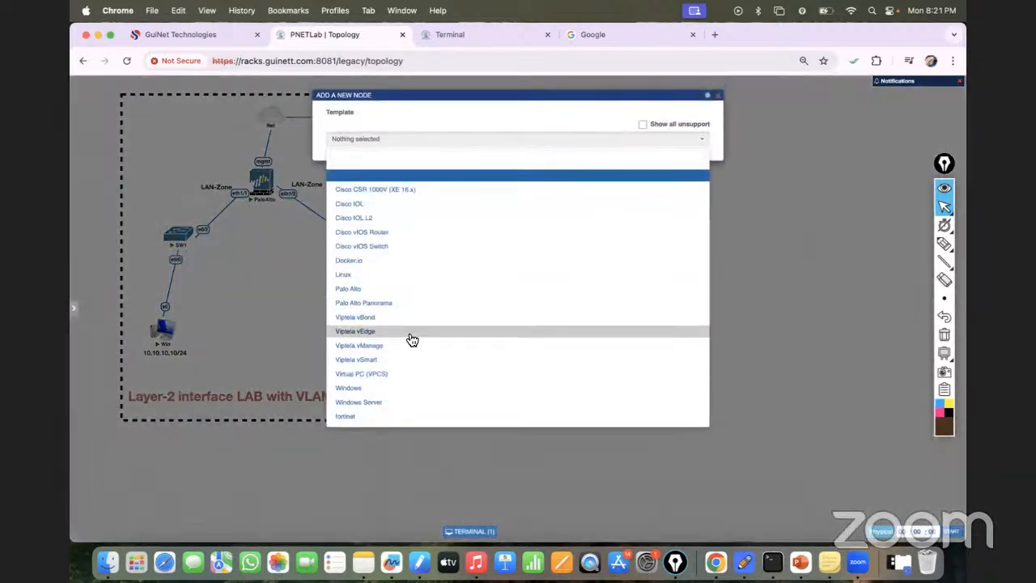
{"action": "left_click", "coordinate": [380, 288]}
{"action": "scroll", "coordinate": [497, 284], "scroll_direction": "down", "scroll_amount": 5}
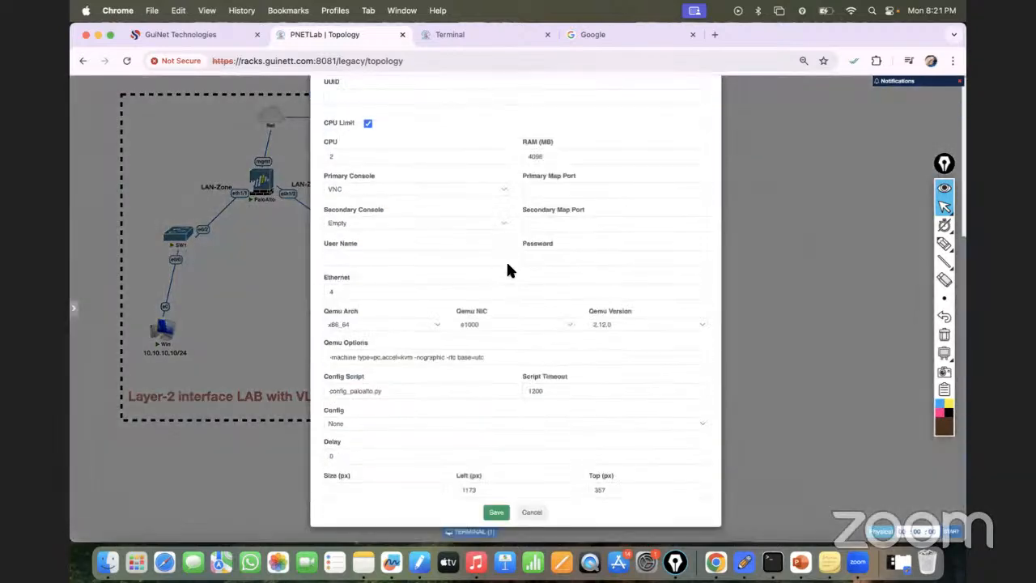
{"action": "left_click", "coordinate": [494, 511]}
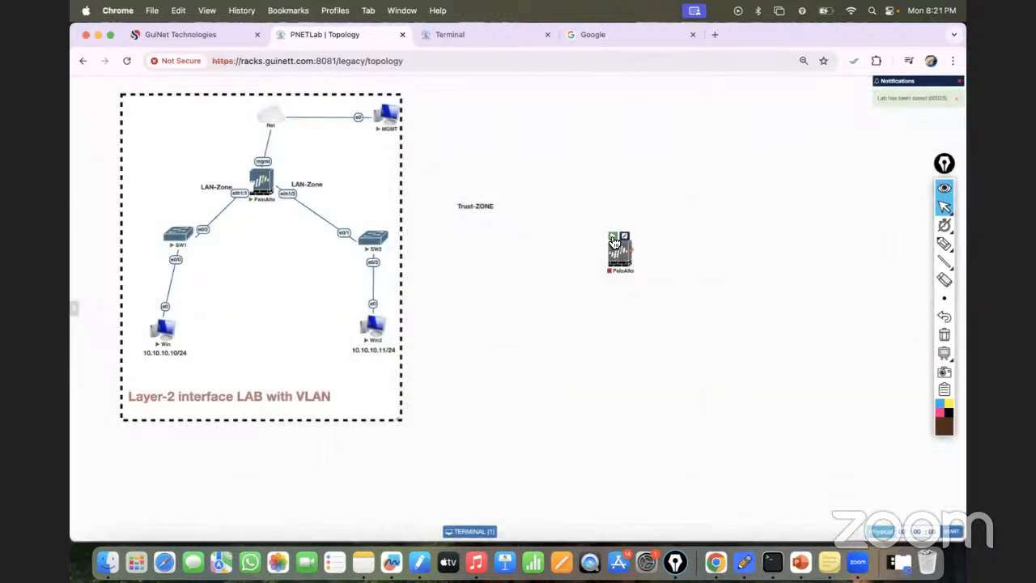
{"action": "left_click", "coordinate": [613, 237]}
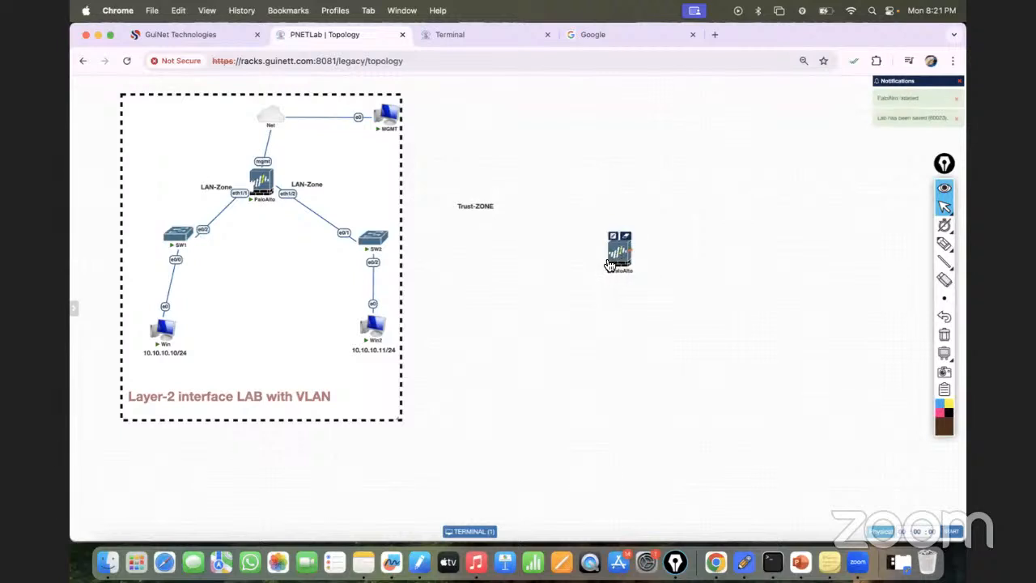
- Stop the newly added PaloAlto node and delete it from the topology
{"action": "right_click", "coordinate": [612, 258]}
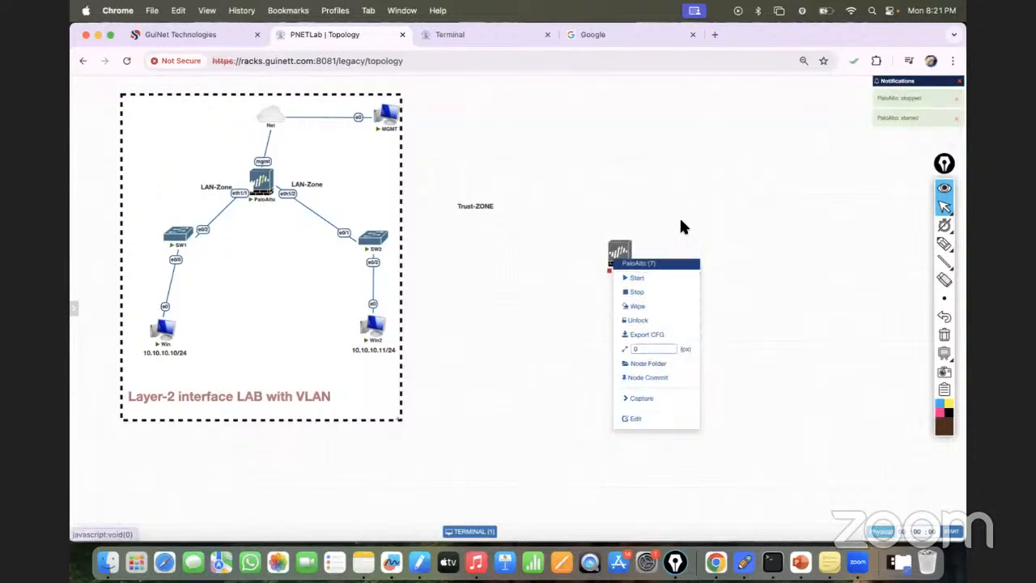
{"action": "right_click", "coordinate": [628, 257]}
{"action": "left_click", "coordinate": [662, 429]}
{"action": "left_click", "coordinate": [501, 135]}
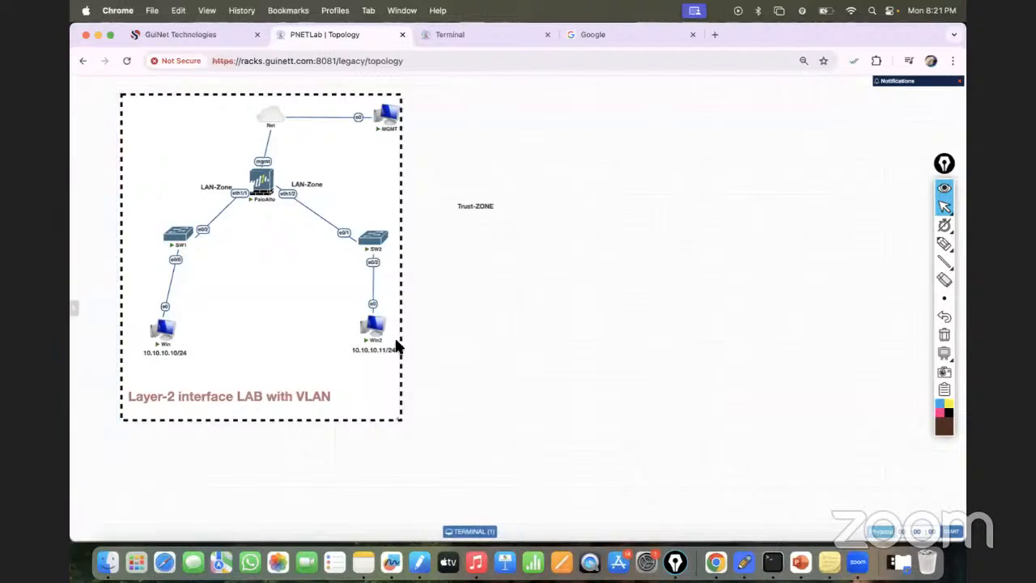
- Mark the path from the firewall's mgmt port through the Net cloud to the MGMT computer, and clear the pen marks
{"action": "left_click", "coordinate": [943, 244]}
{"action": "left_click", "coordinate": [888, 243]}
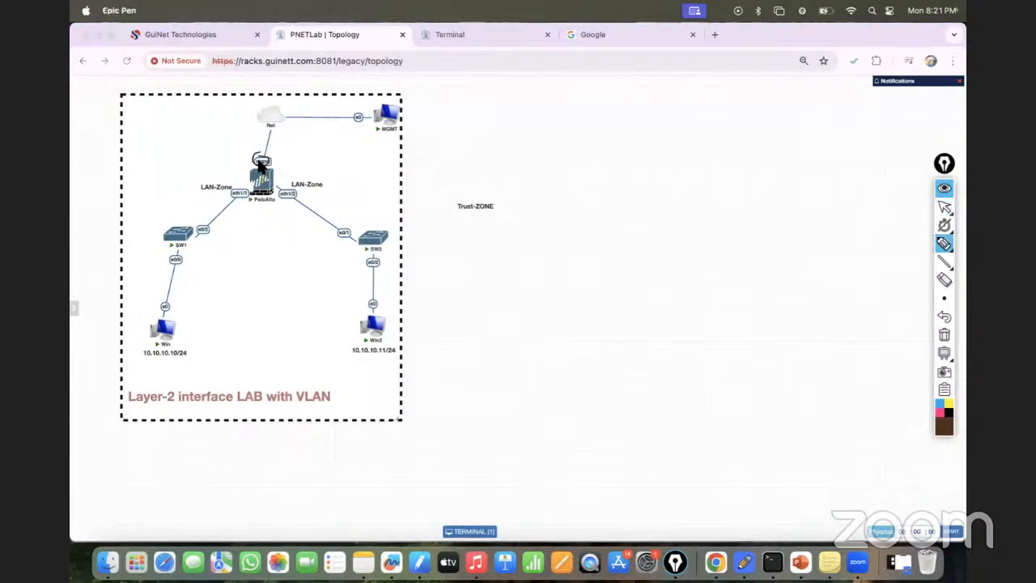
{"action": "mouse_move", "coordinate": [261, 160]}
{"action": "left_mouse_down"}
{"action": "mouse_move", "coordinate": [268, 111]}
{"action": "mouse_move", "coordinate": [286, 127]}
{"action": "mouse_move", "coordinate": [266, 146]}
{"action": "left_mouse_up"}
{"action": "left_click_drag", "start_coordinate": [283, 118], "coordinate": [382, 114]}
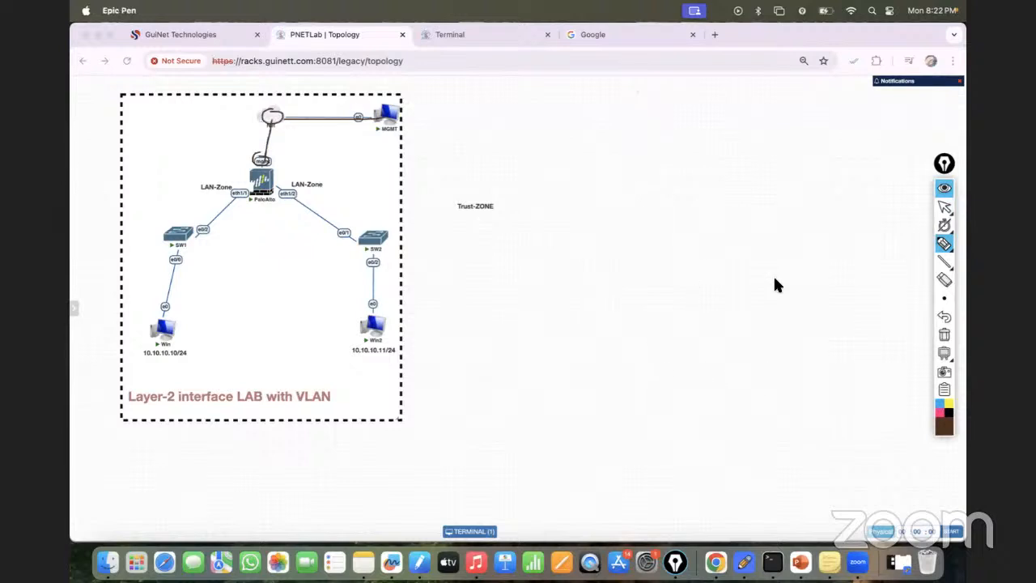
{"action": "left_click", "coordinate": [944, 334]}
{"action": "left_click", "coordinate": [944, 206]}
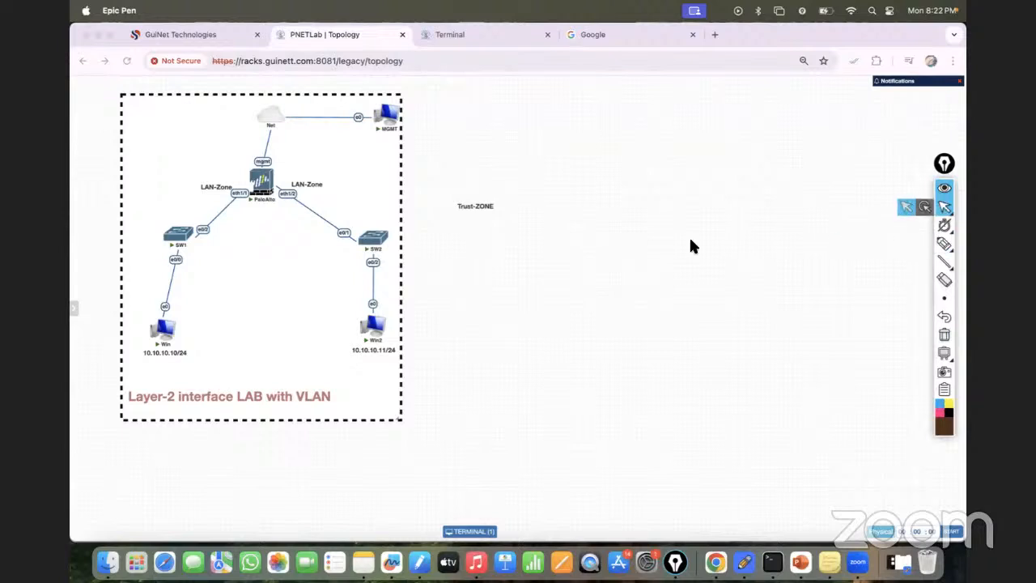
{"action": "left_click", "coordinate": [437, 36]}
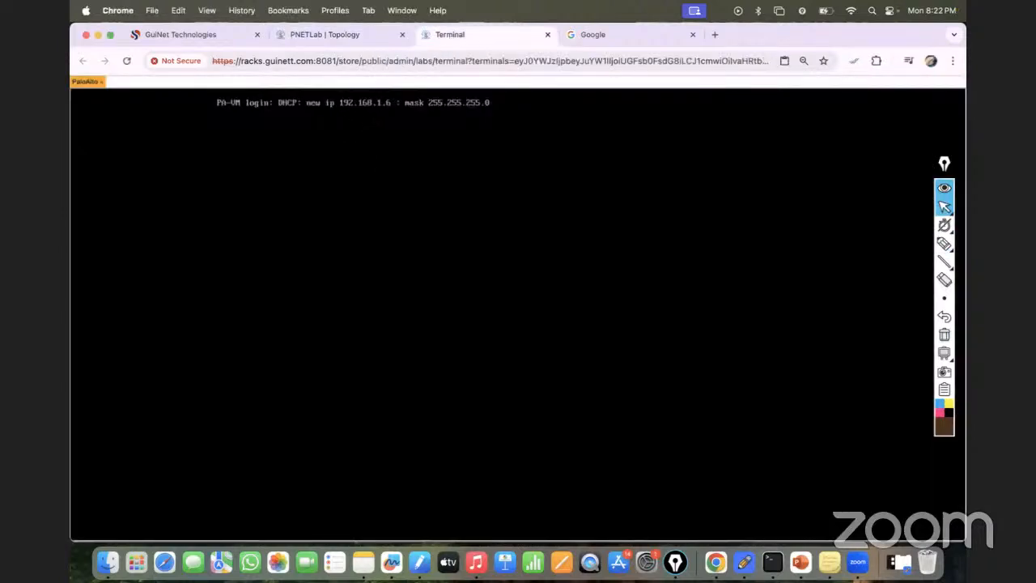
{"action": "left_click", "coordinate": [650, 34]}
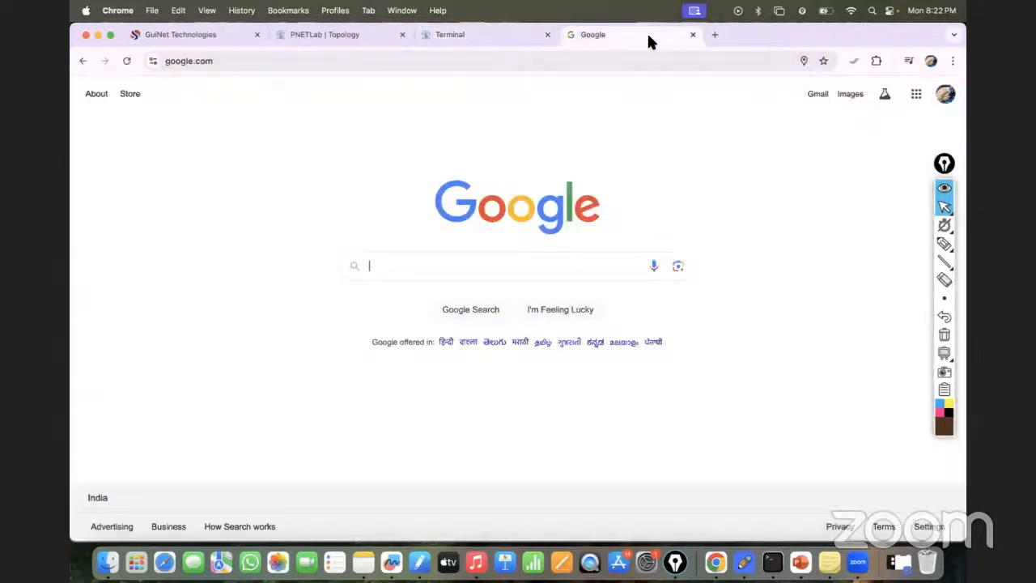
{"action": "left_click", "coordinate": [438, 62]}
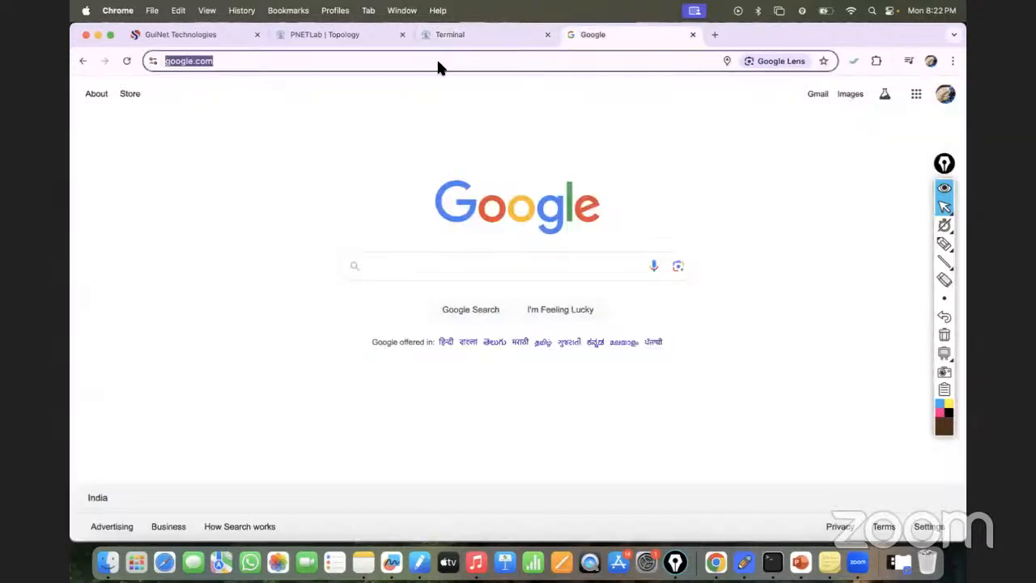
{"action": "type", "text": "https://google.c"}
{"action": "key", "text": "BackSpace"}
{"action": "key", "text": "BackSpace"}
{"action": "key", "text": "BackSpace"}
{"action": "key", "text": "BackSpace"}
{"action": "key", "text": "BackSpace"}
{"action": "key", "text": "BackSpace"}
{"action": "key", "text": "BackSpace"}
{"action": "key", "text": "BackSpace"}
{"action": "type", "text": "192"}
{"action": "key", "text": "Right"}
{"action": "key", "text": "BackSpace"}
{"action": "key", "text": "BackSpace"}
{"action": "key", "text": "BackSpace"}
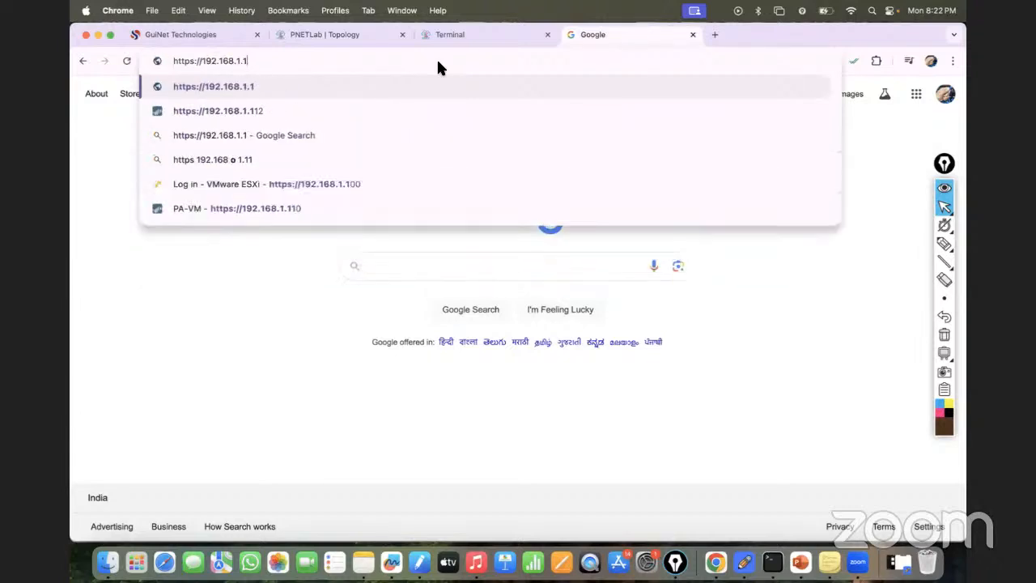
{"action": "type", "text": "6"}
{"action": "key", "text": "Return"}
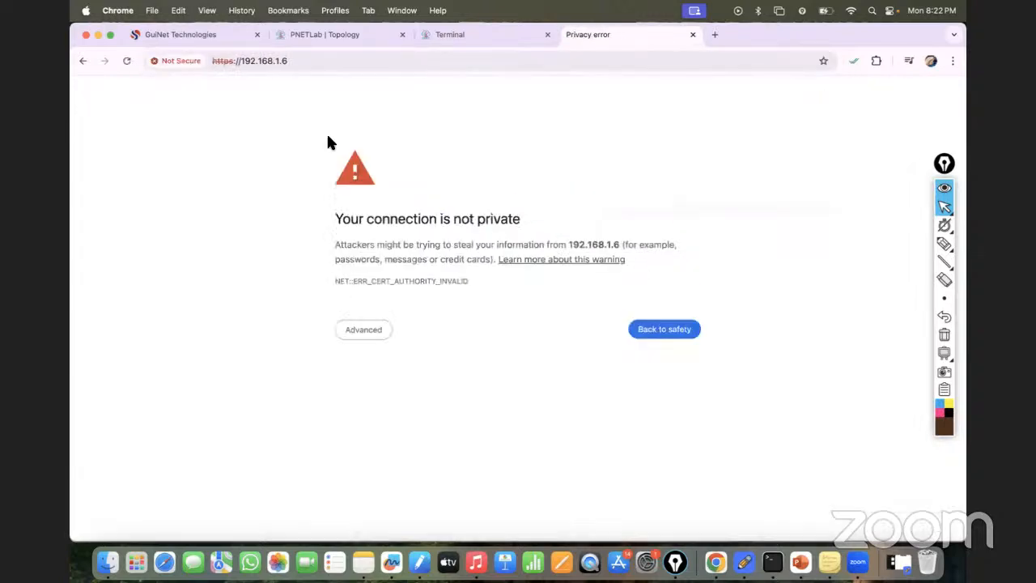
{"action": "left_click", "coordinate": [368, 332]}
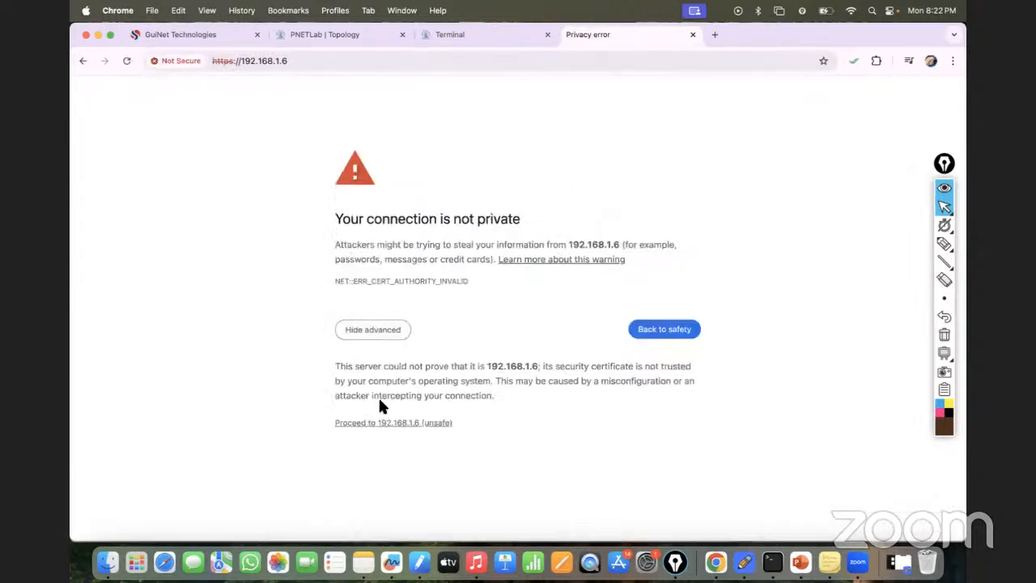
{"action": "left_click", "coordinate": [394, 426]}
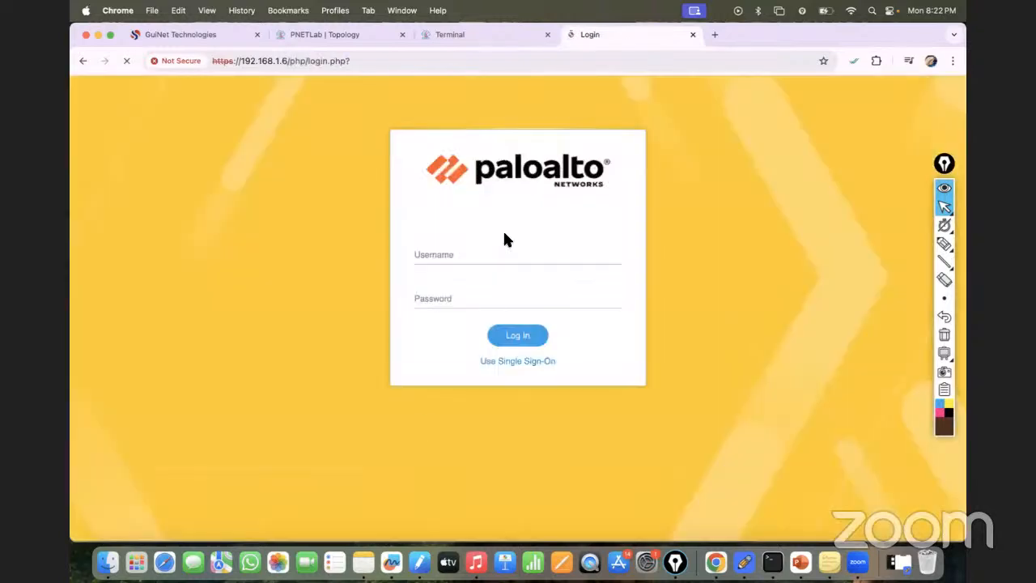
- Try to log in to the Palo Alto web interface with the username admin and the account password
{"action": "left_click", "coordinate": [439, 256]}
{"action": "type", "text": "admin"}
{"action": "key", "text": "Tab"}
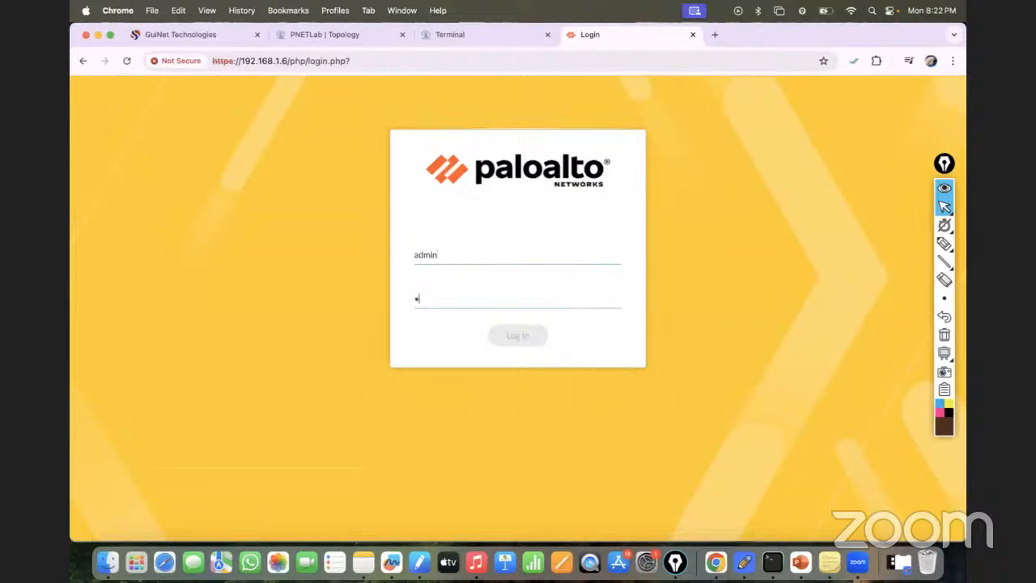
{"action": "type", "text": "********"}
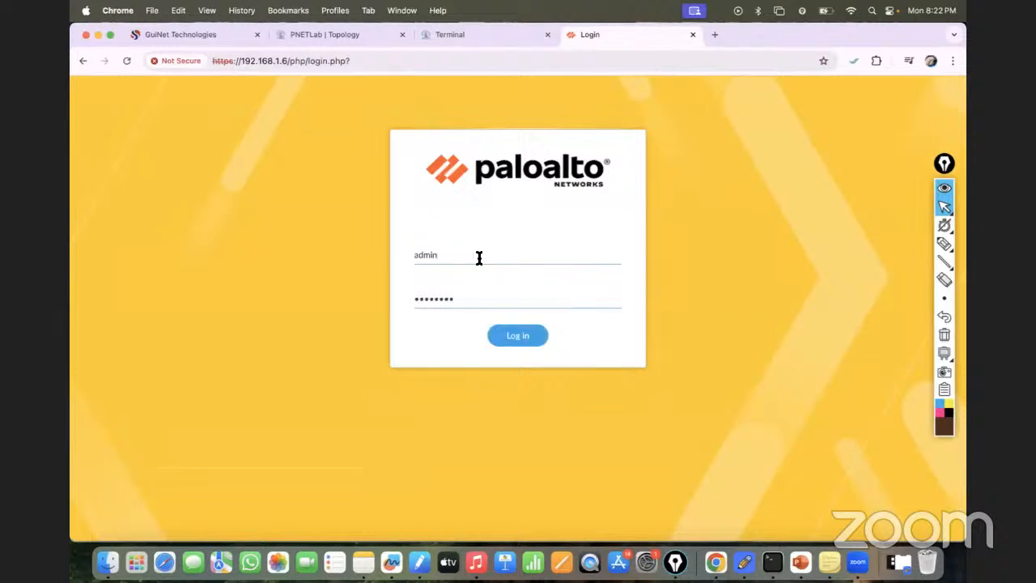
{"action": "left_click", "coordinate": [522, 339]}
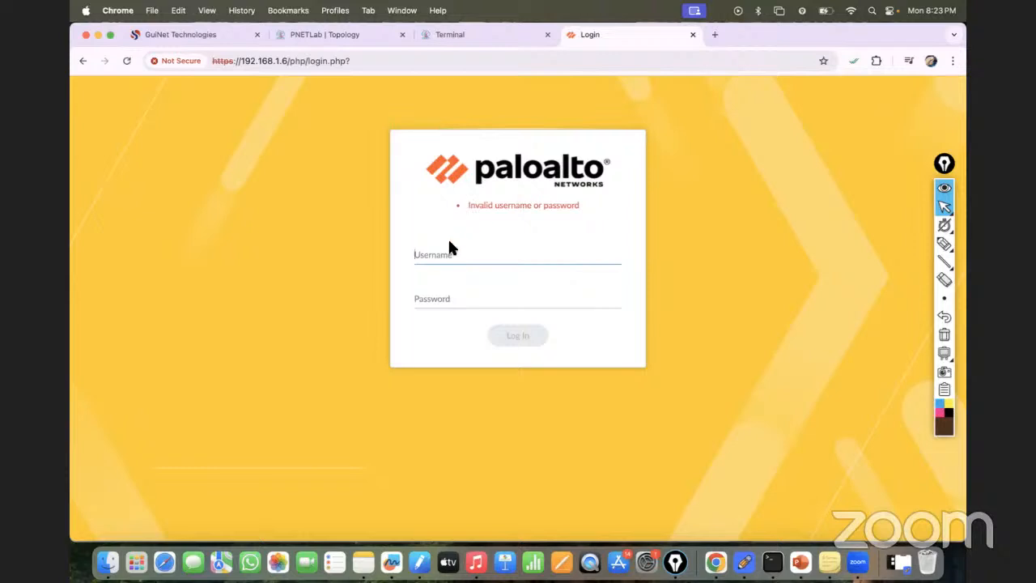
- Log in to the firewall again by re-entering the username admin and the account password
{"action": "type", "text": "admin"}
{"action": "key", "text": "Tab"}
{"action": "type", "text": "••••••"}
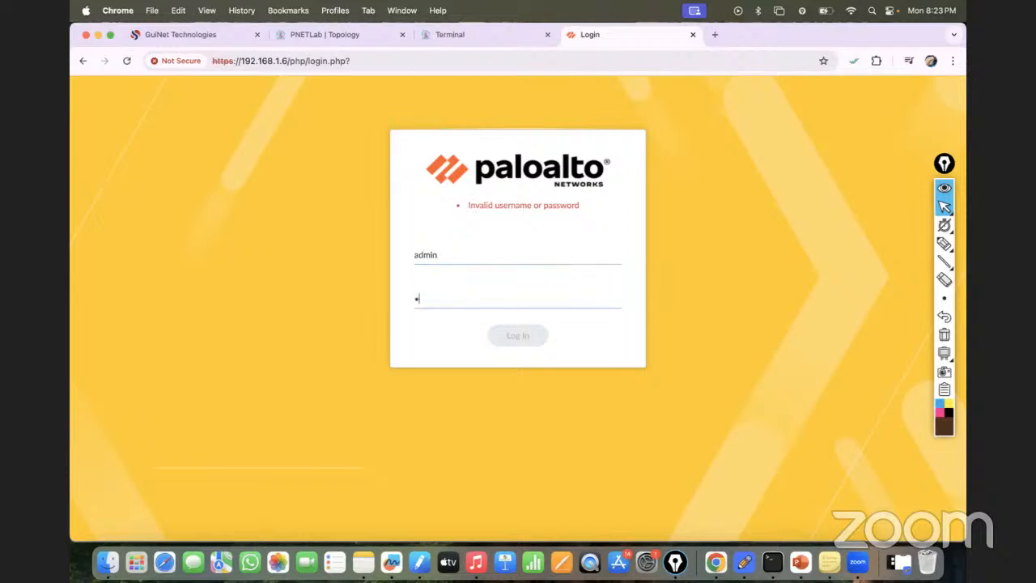
{"action": "type", "text": "••"}
{"action": "key", "text": "Return"}
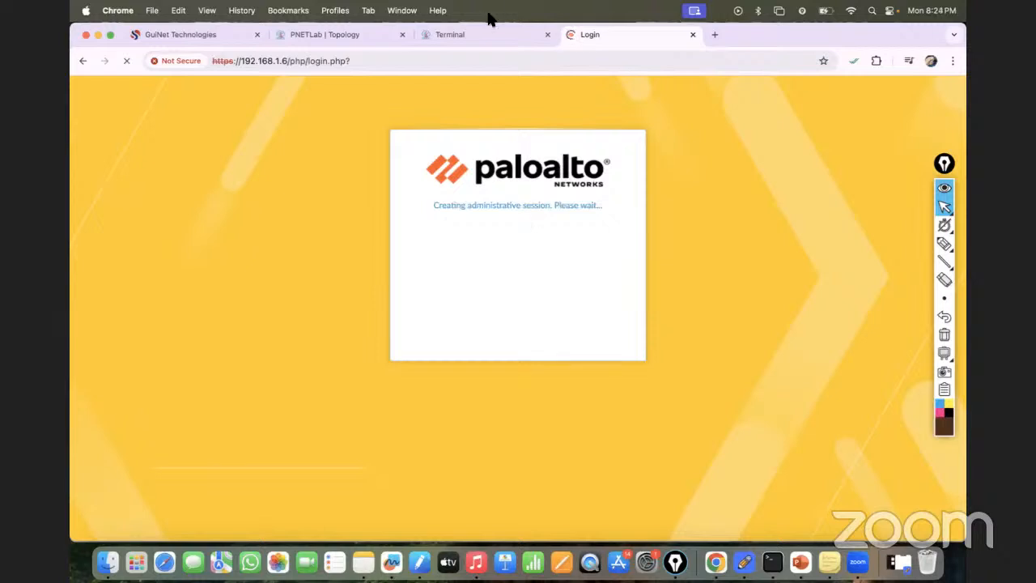
- Return to the PNETLab topology, leave the lab for the workspace and log out of the admin account
{"action": "left_click", "coordinate": [475, 36]}
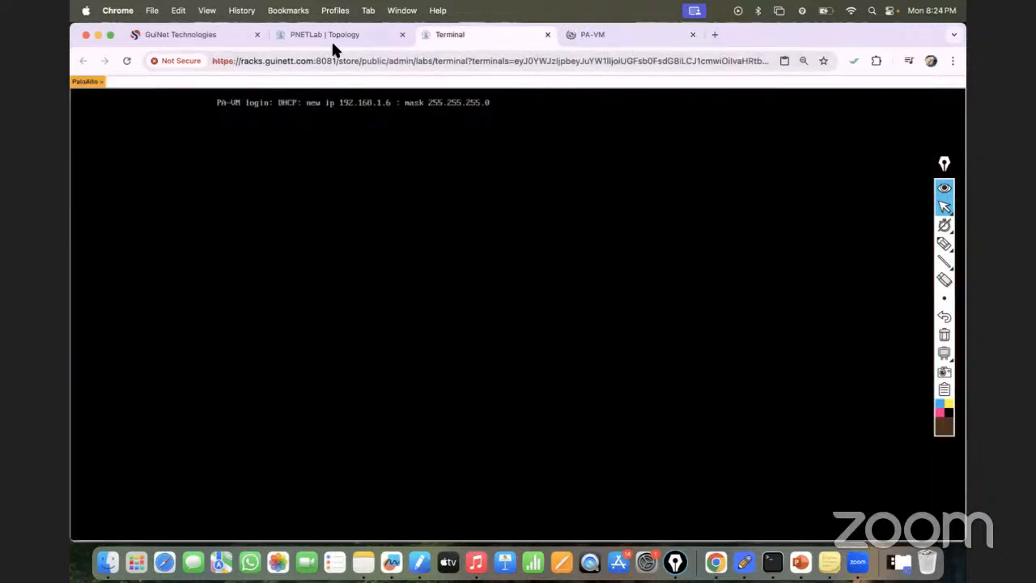
{"action": "left_click", "coordinate": [310, 36]}
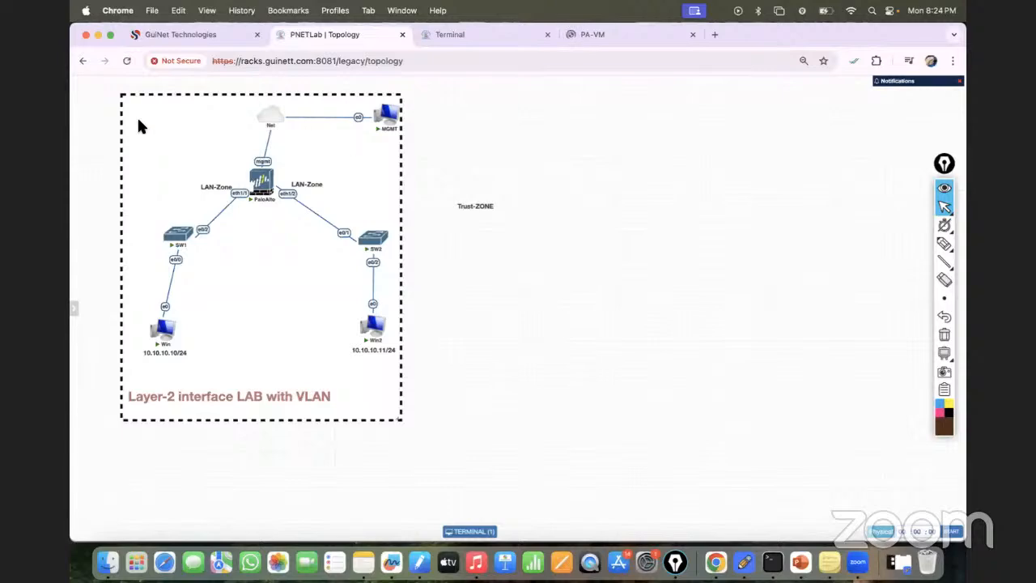
{"action": "mouse_move", "coordinate": [89, 233]}
{"action": "left_click", "coordinate": [100, 193]}
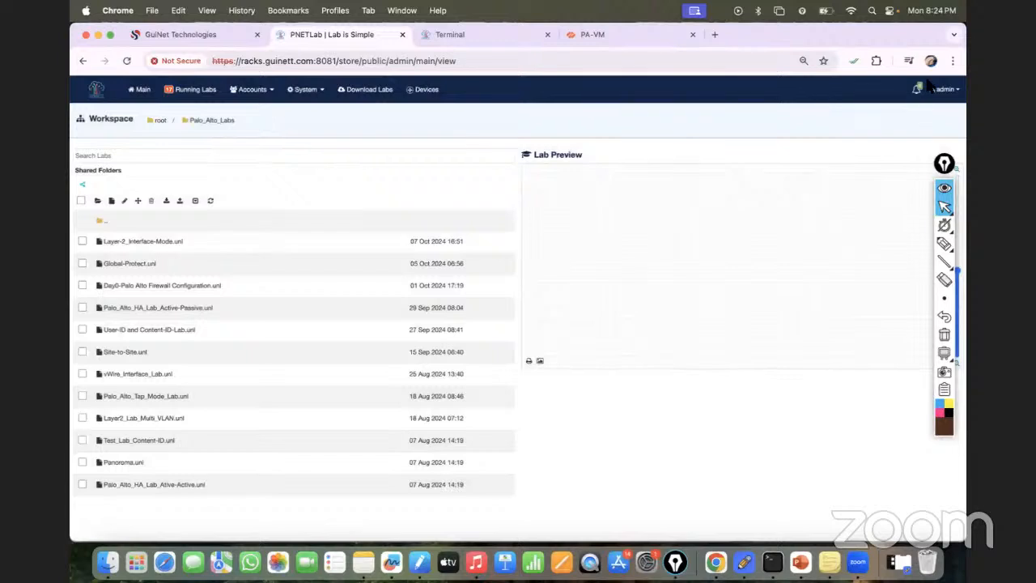
{"action": "left_click", "coordinate": [947, 90]}
{"action": "left_click", "coordinate": [912, 131]}
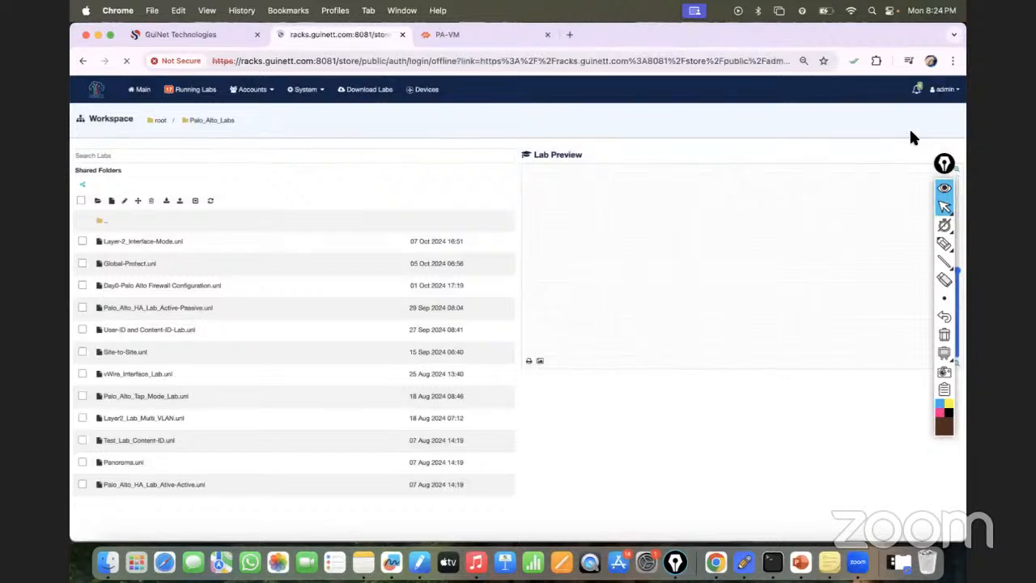
- Replace the page address with racks.guinett.com:8081 and load the PNETLab login page
{"action": "left_click", "coordinate": [312, 61]}
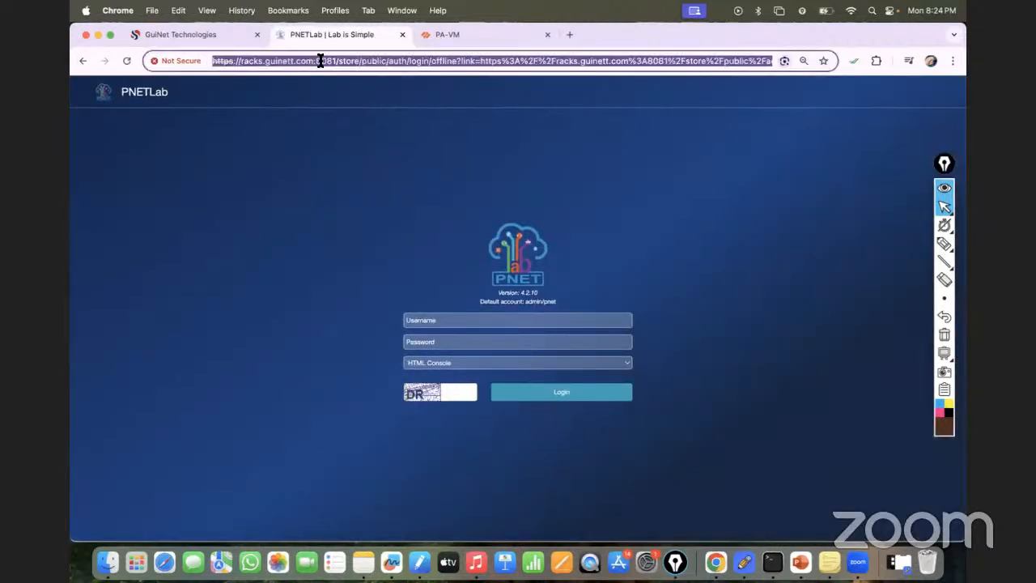
{"action": "left_click", "coordinate": [339, 61]}
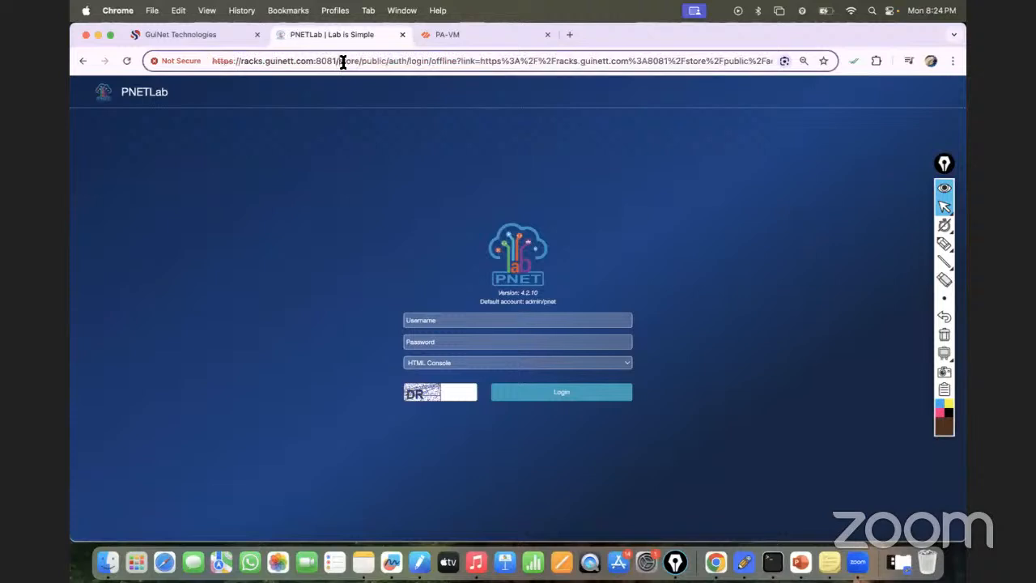
{"action": "key", "text": "alt+n"}
{"action": "key", "text": "super+a"}
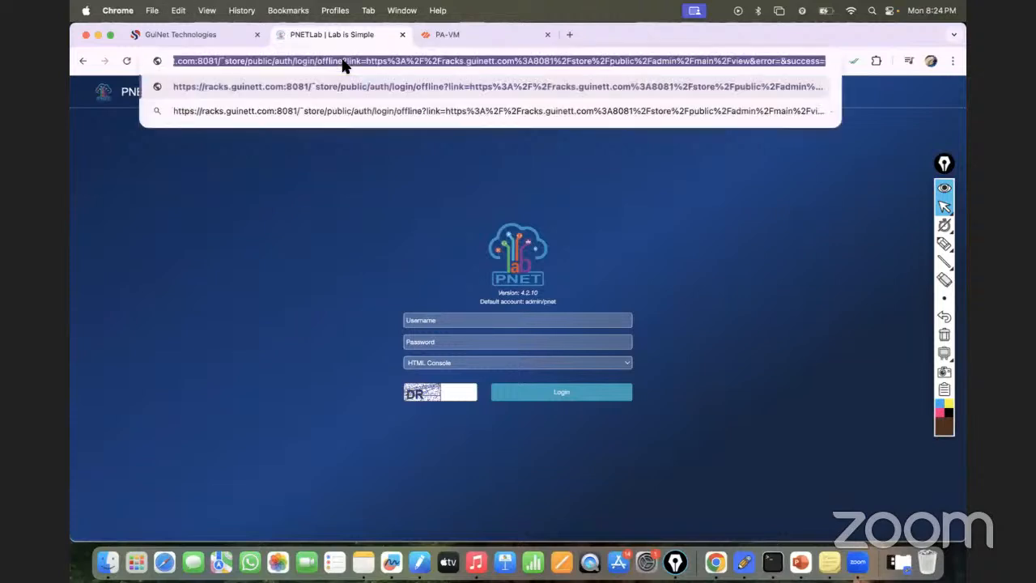
{"action": "type", "text": "ra"}
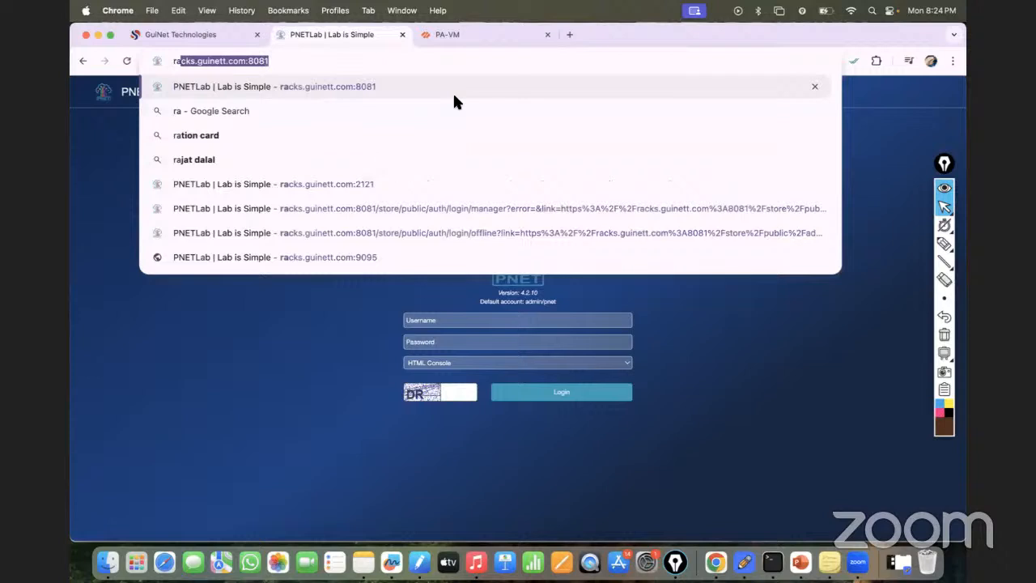
{"action": "key", "text": "Right"}
{"action": "key", "text": "Return"}
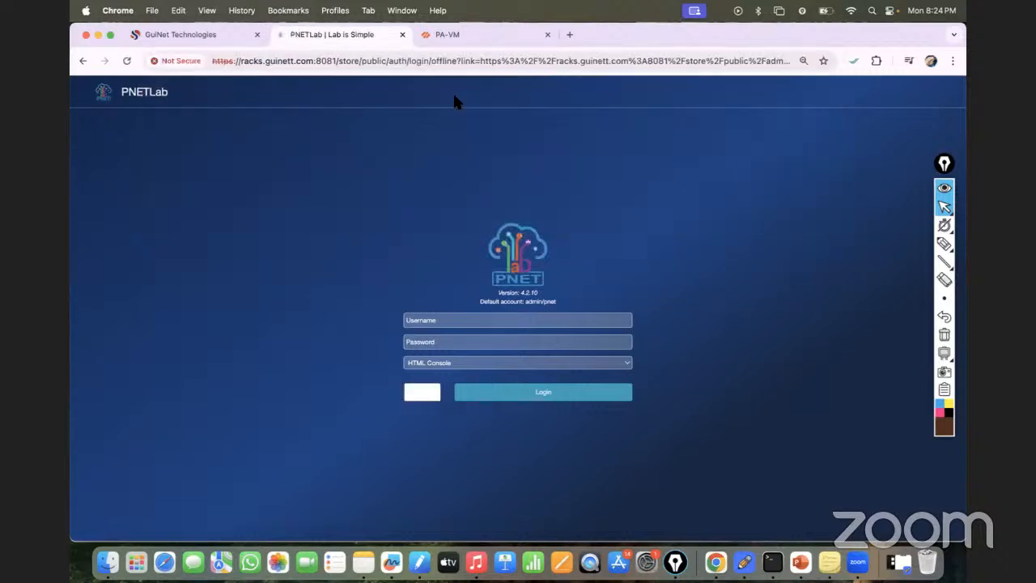
- Try to log in to PNETLab as admin with the account password, the HTML Console option and the captcha code
{"action": "left_click", "coordinate": [442, 320]}
{"action": "type", "text": "admin"}
{"action": "key", "text": "Tab"}
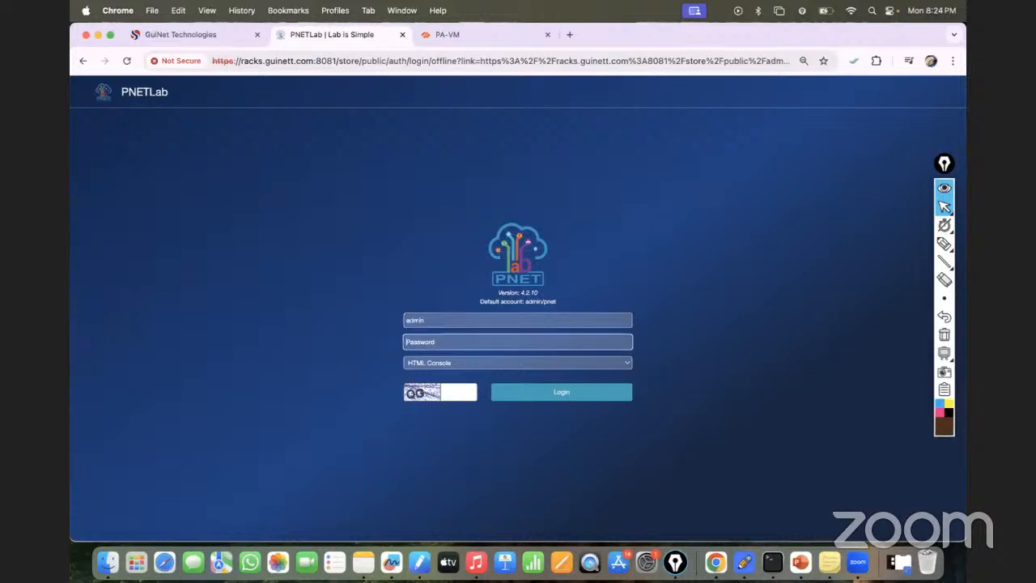
{"action": "type", "text": "********"}
{"action": "left_click", "coordinate": [449, 364]}
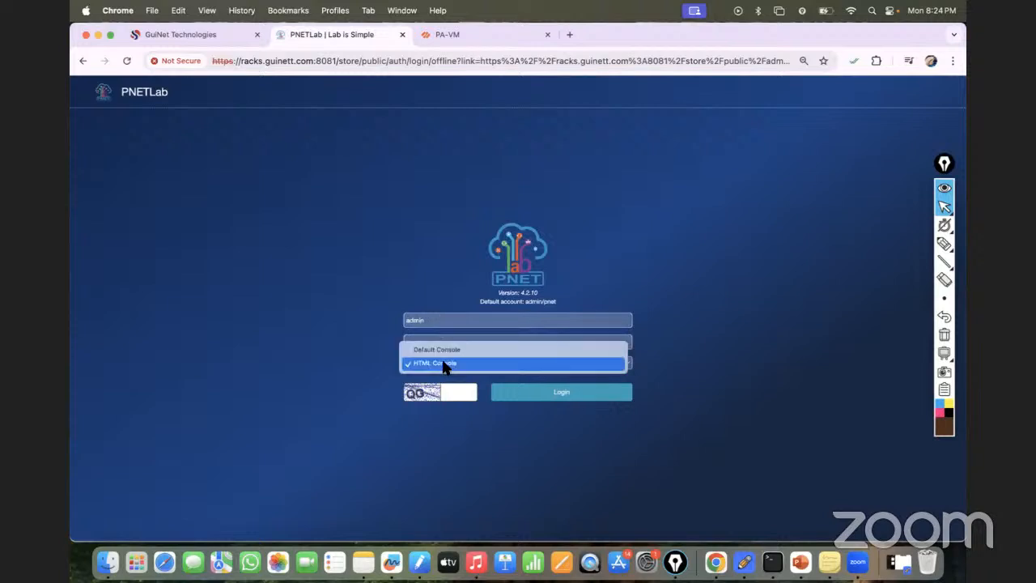
{"action": "left_click", "coordinate": [444, 365]}
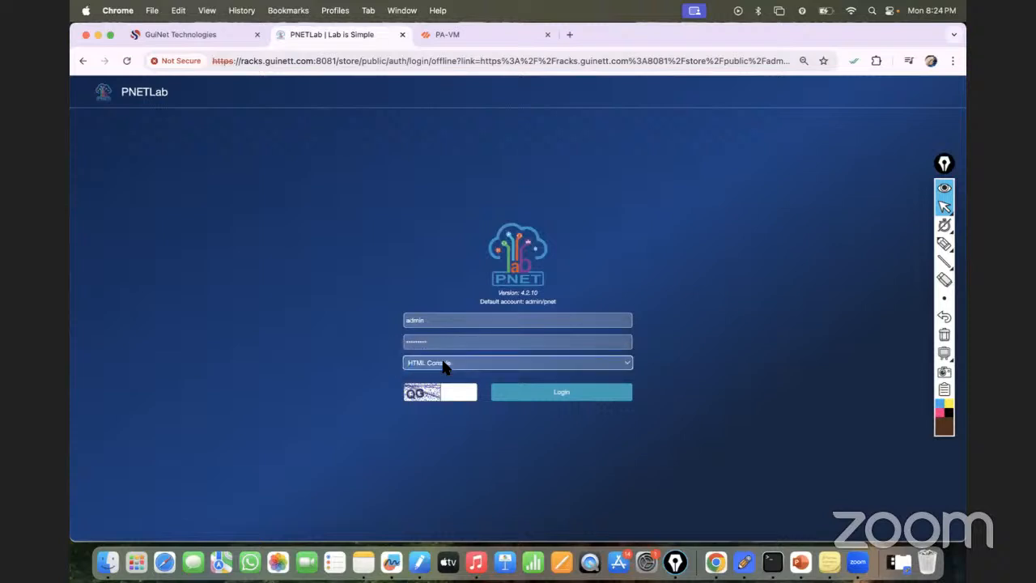
{"action": "left_click", "coordinate": [445, 392]}
{"action": "type", "text": "q"}
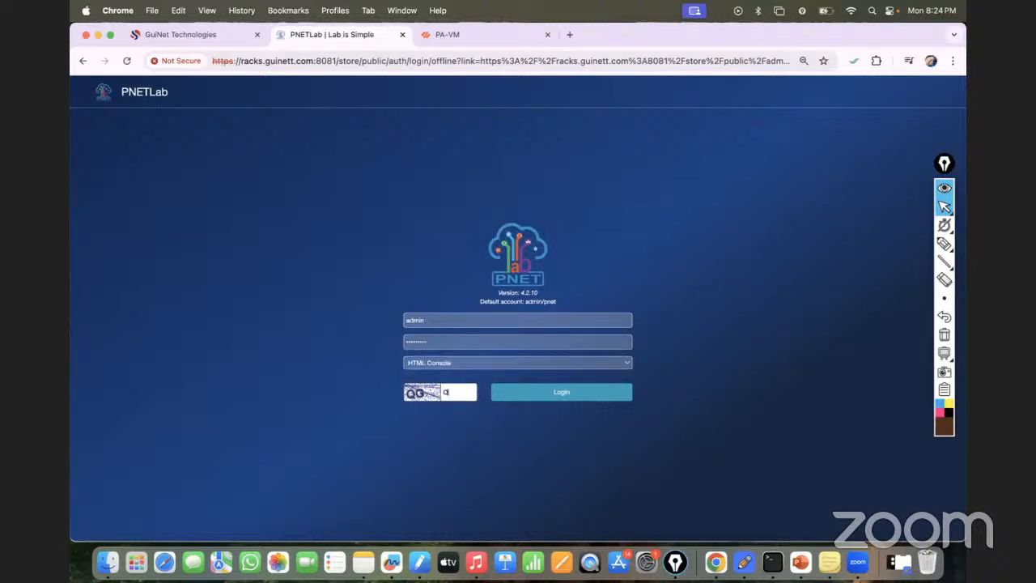
{"action": "type", "text": "g"}
{"action": "left_click", "coordinate": [556, 399]}
- Re-enter the PNETLab account password and the new captcha code, and submit the login with HTML Console
{"action": "left_click", "coordinate": [452, 355]}
{"action": "key", "text": "BackSpace"}
{"action": "key", "text": "BackSpace"}
{"action": "key", "text": "BackSpace"}
{"action": "key", "text": "BackSpace"}
{"action": "key", "text": "BackSpace"}
{"action": "key", "text": "BackSpace"}
{"action": "key", "text": "BackSpace"}
{"action": "key", "text": "BackSpace"}
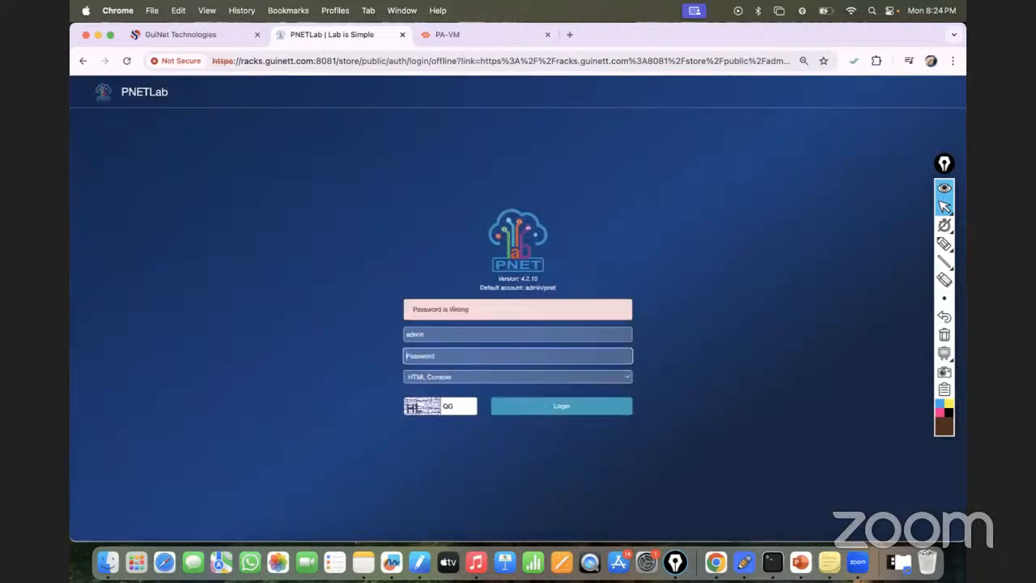
{"action": "type", "text": "*********"}
{"action": "left_click", "coordinate": [466, 408]}
{"action": "key", "text": "BackSpace"}
{"action": "key", "text": "BackSpace"}
{"action": "type", "text": "HK"}
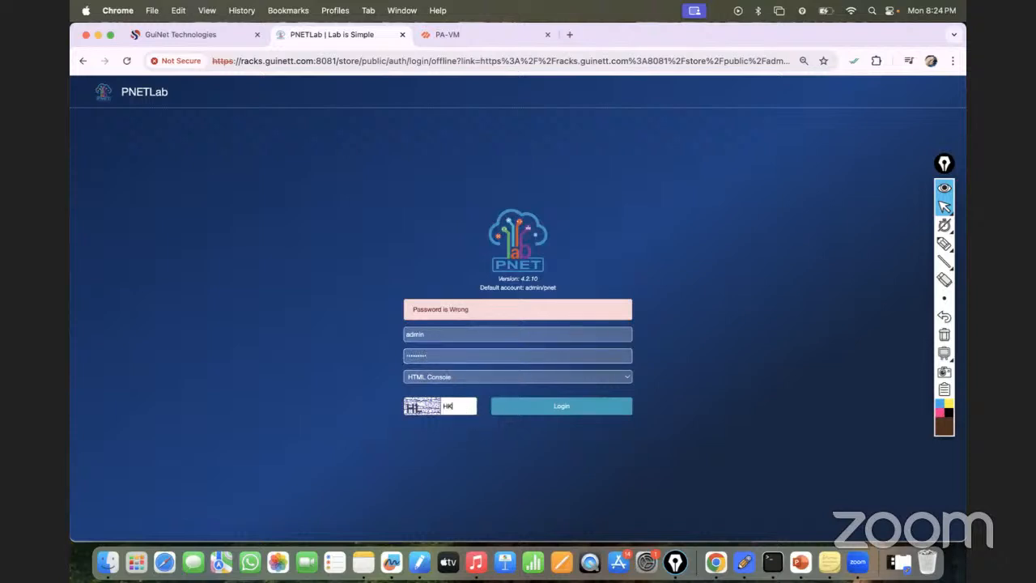
{"action": "key", "text": "Return"}
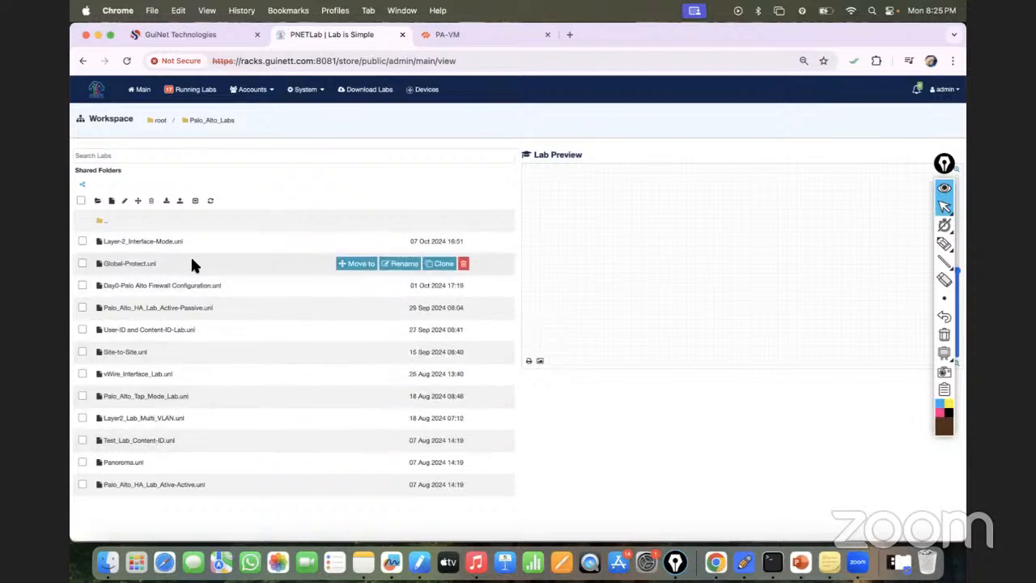
- Open the Layer-2_Interface-Mode.unl lab and postpone the Telemetry Data Collection prompt on the PA-VM page
{"action": "left_click", "coordinate": [154, 247]}
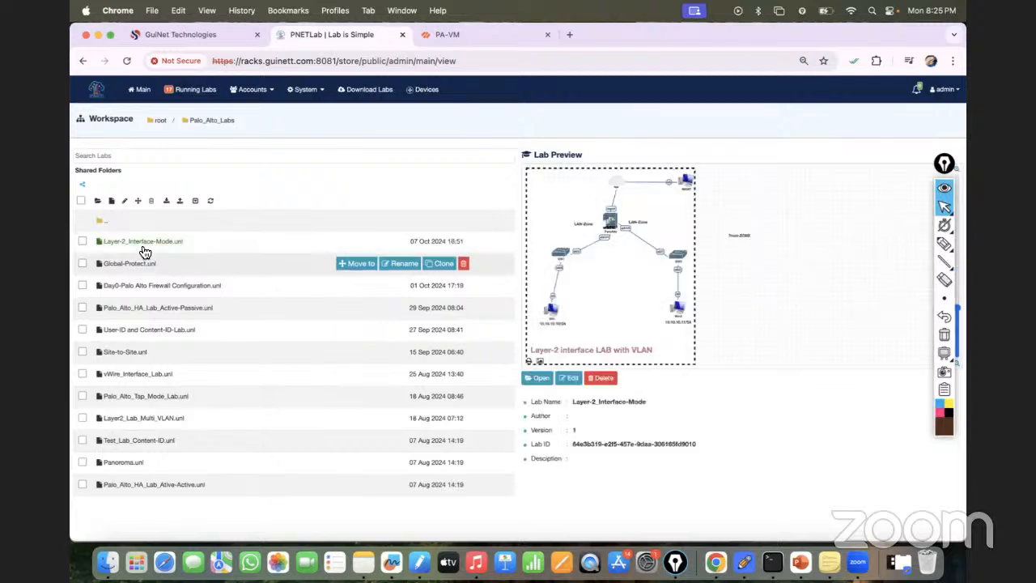
{"action": "left_click", "coordinate": [540, 382]}
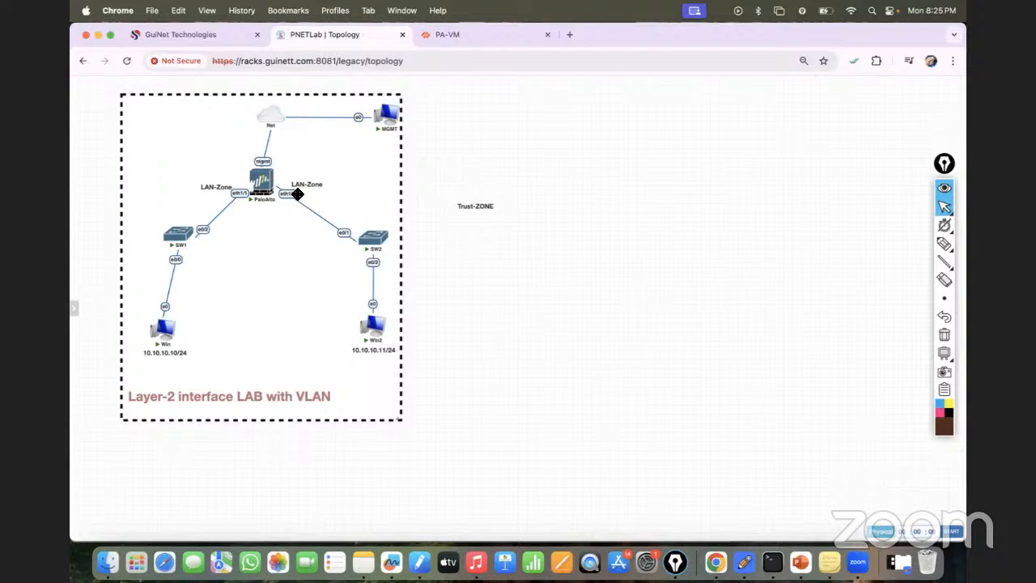
{"action": "left_click", "coordinate": [473, 33]}
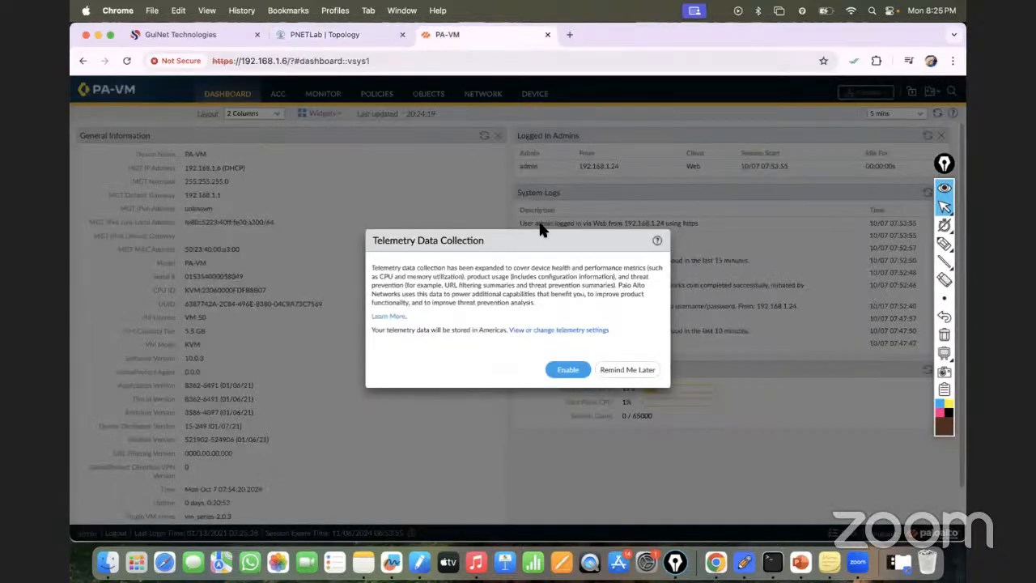
{"action": "left_click", "coordinate": [627, 372]}
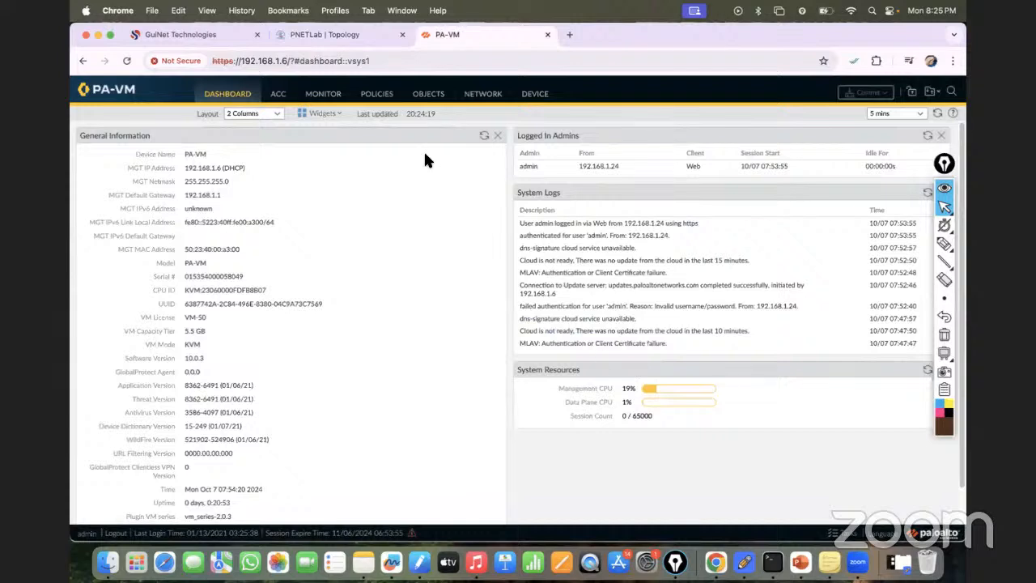
- Open the MGMT node's console from the lab topology and expand it into its own browser tab
{"action": "left_click", "coordinate": [332, 35]}
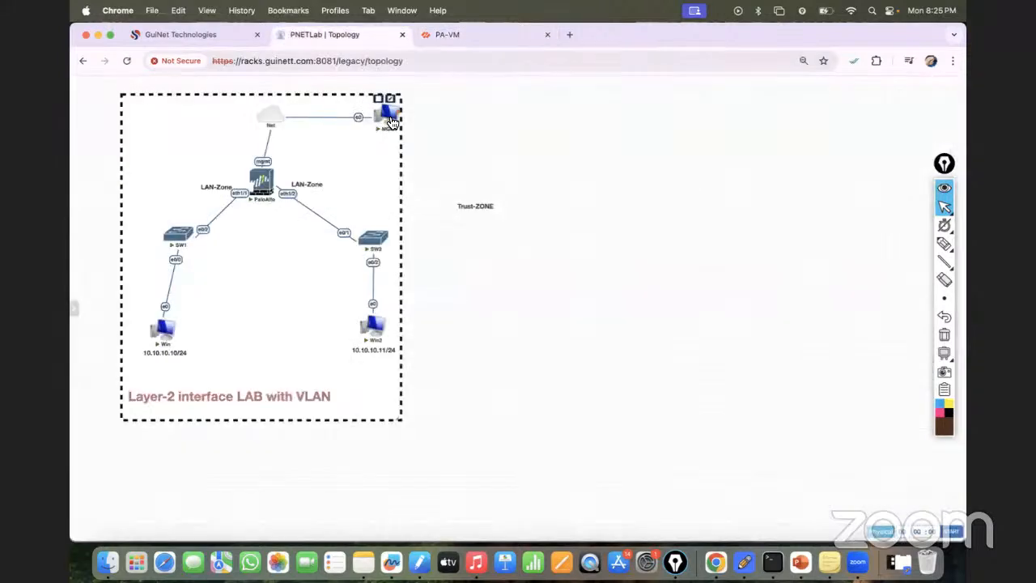
{"action": "left_click", "coordinate": [391, 121]}
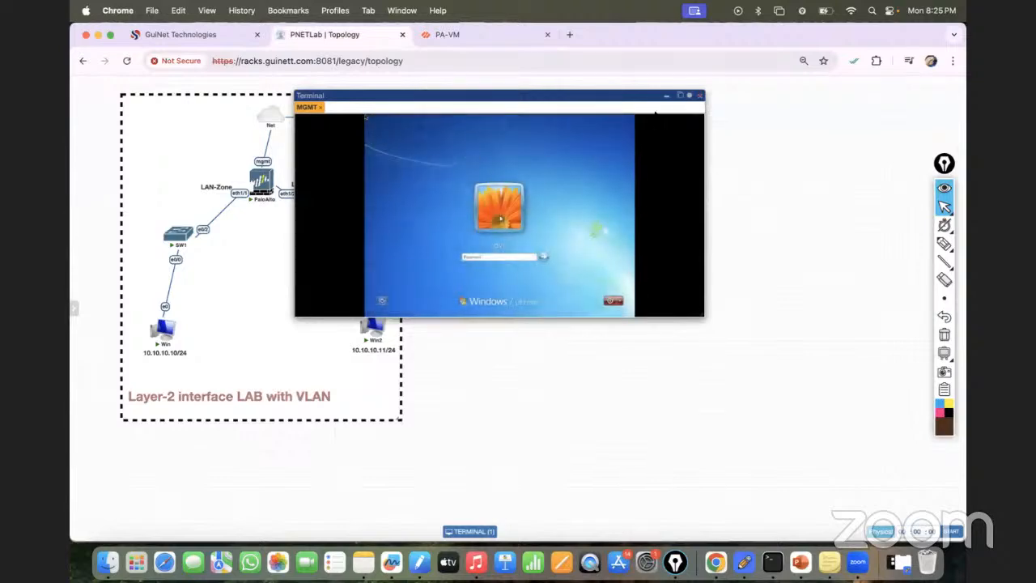
{"action": "left_click", "coordinate": [682, 97]}
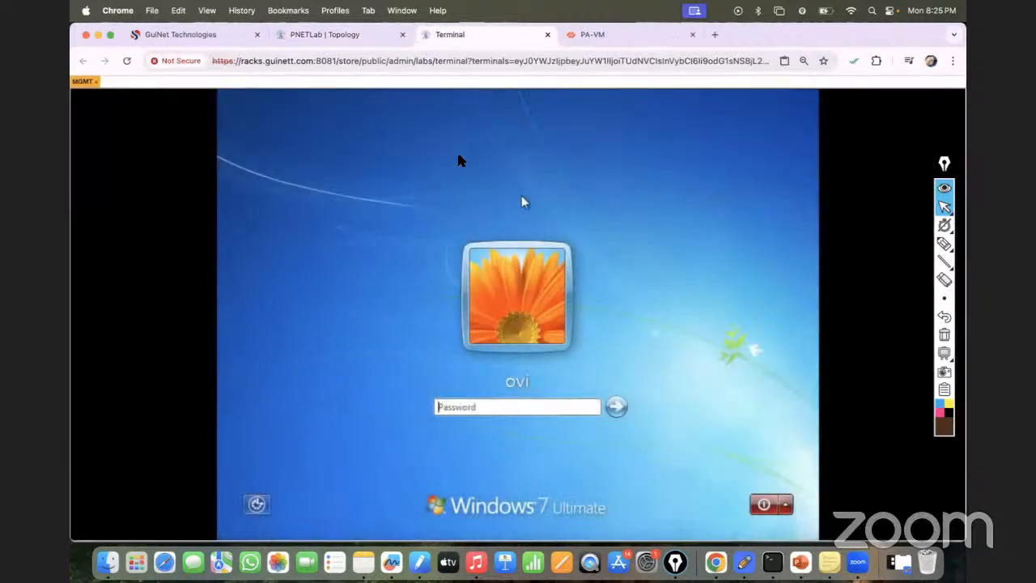
{"action": "left_click", "coordinate": [327, 34]}
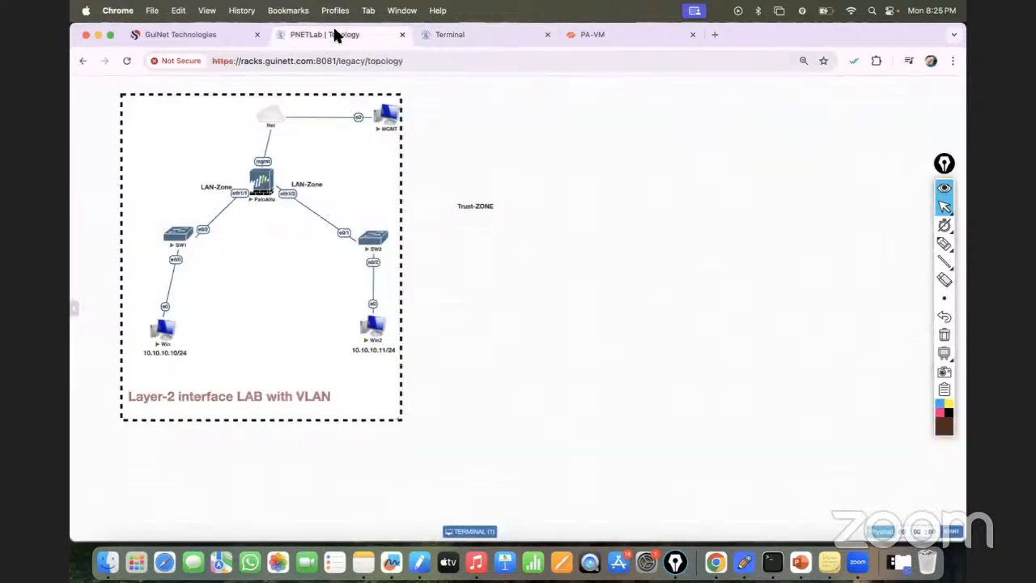
{"action": "left_click", "coordinate": [437, 35]}
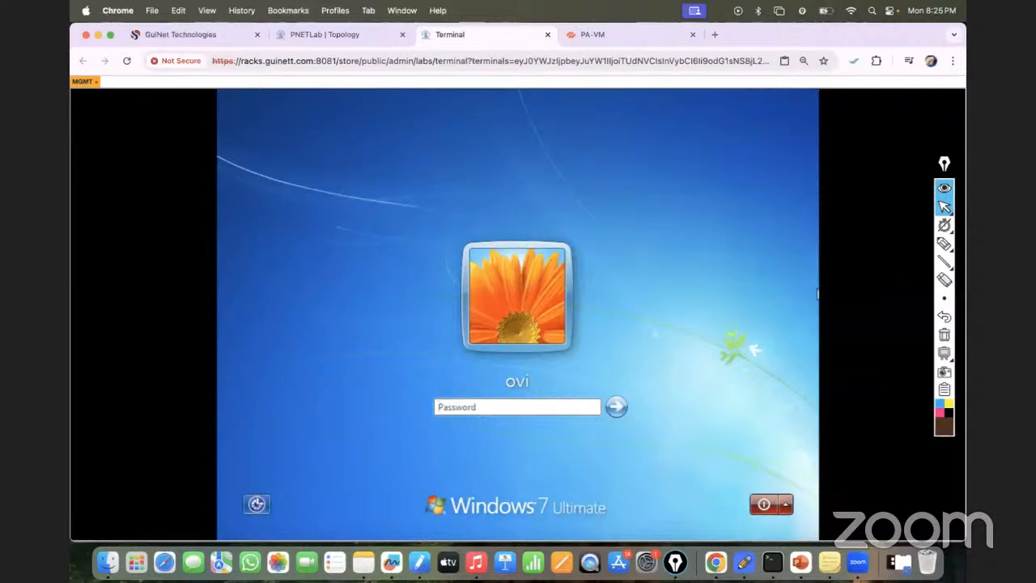
- Write the Windows account password as text annotations beside the login field and clear all the annotations
{"action": "left_click", "coordinate": [943, 245]}
{"action": "left_click", "coordinate": [925, 243]}
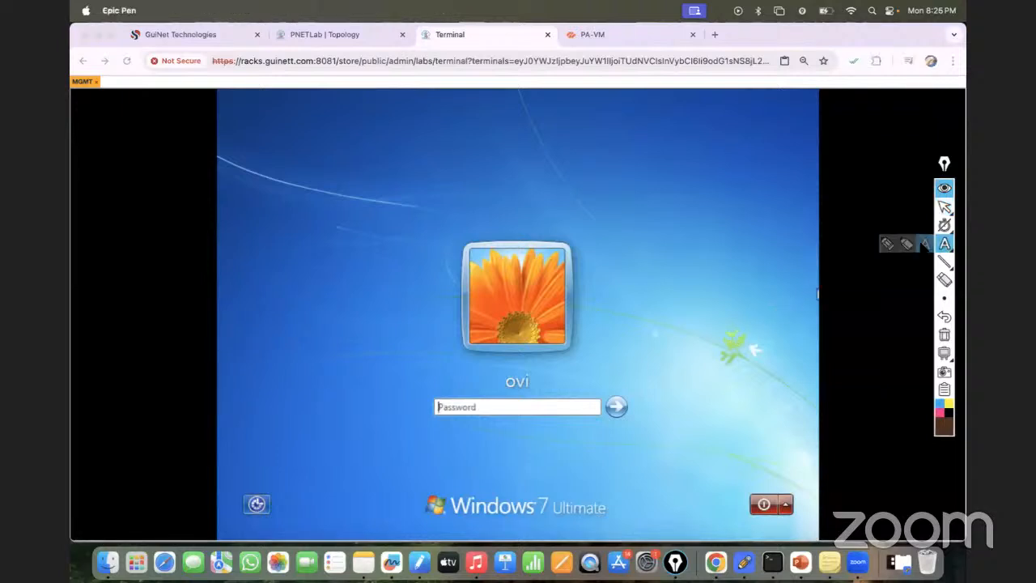
{"action": "left_click", "coordinate": [685, 342]}
{"action": "type", "text": "123"}
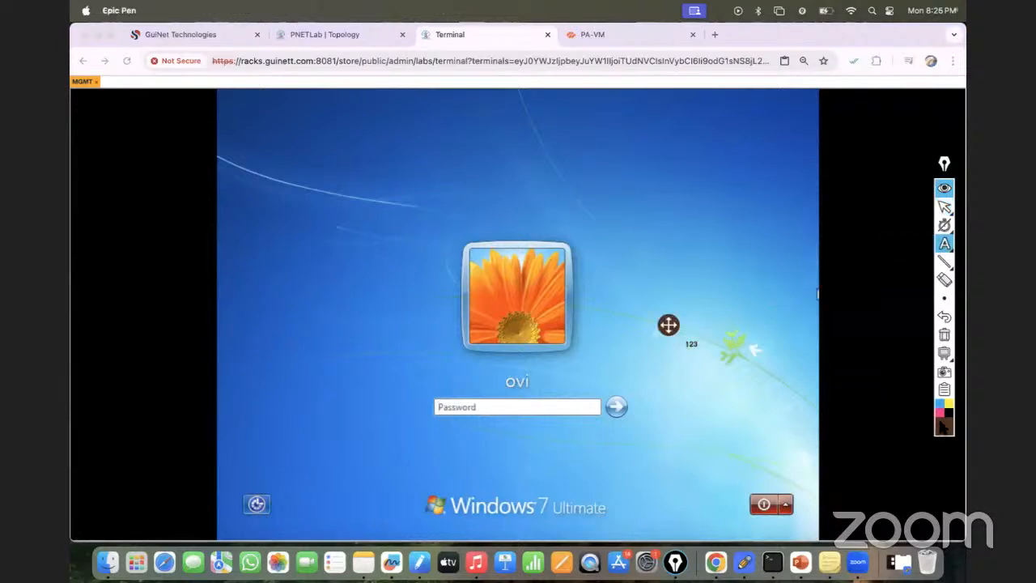
{"action": "type", "text": "123"}
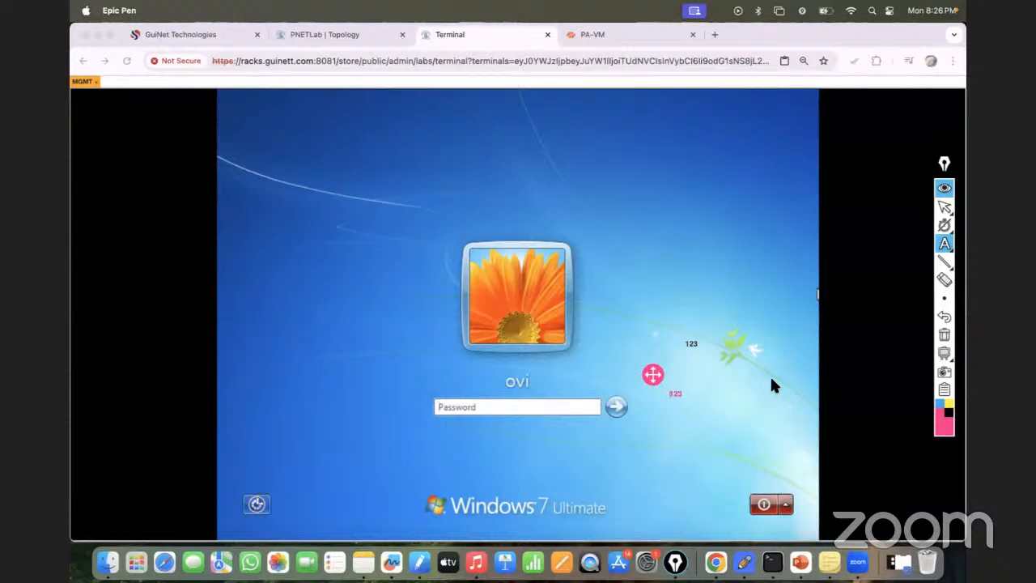
{"action": "left_click", "coordinate": [945, 335]}
{"action": "left_click", "coordinate": [945, 206]}
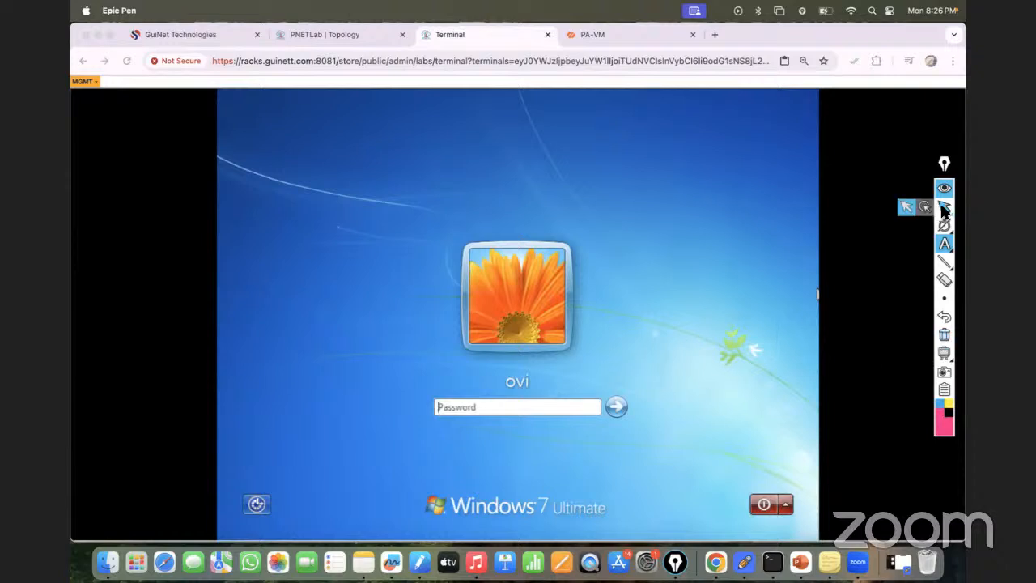
- Log in to the Windows 7 MGMT machine by entering the account password
{"action": "left_click", "coordinate": [455, 413]}
{"action": "type", "text": "123"}
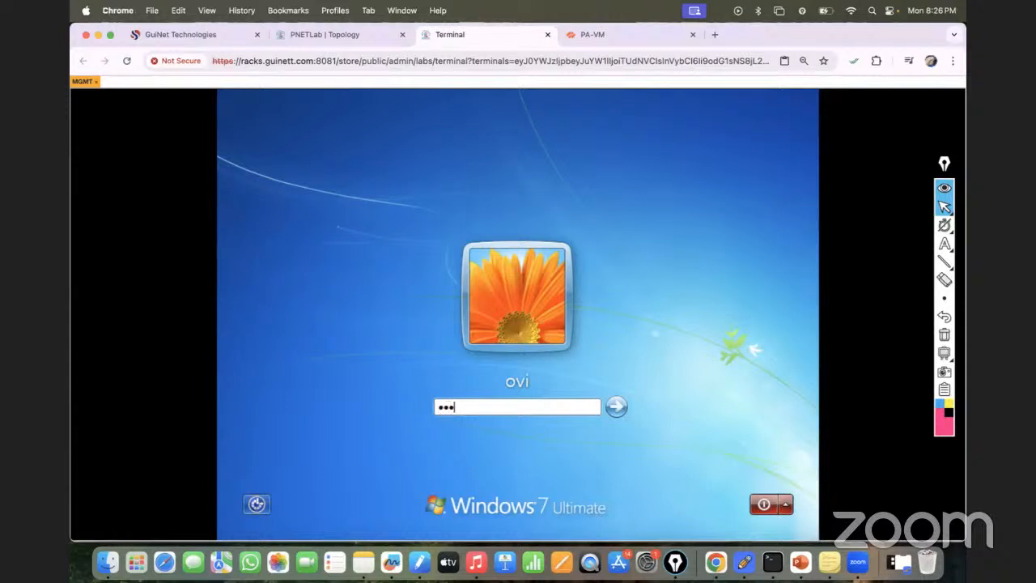
{"action": "key", "text": "Return"}
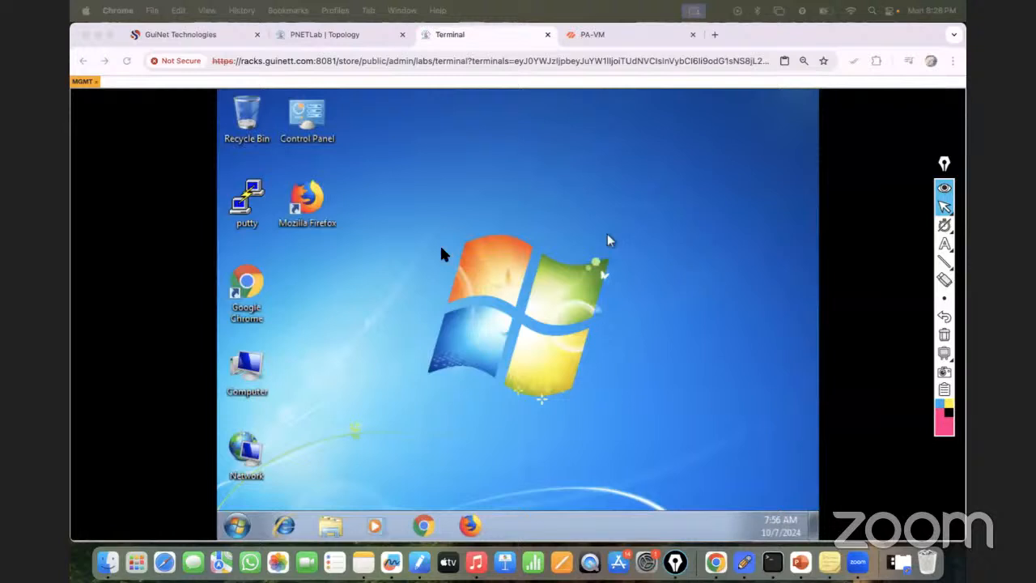
- Set the MGMT machine's screen resolution to 1440 × 900, keep the change and dismiss the network location dialog
{"action": "right_click", "coordinate": [619, 250]}
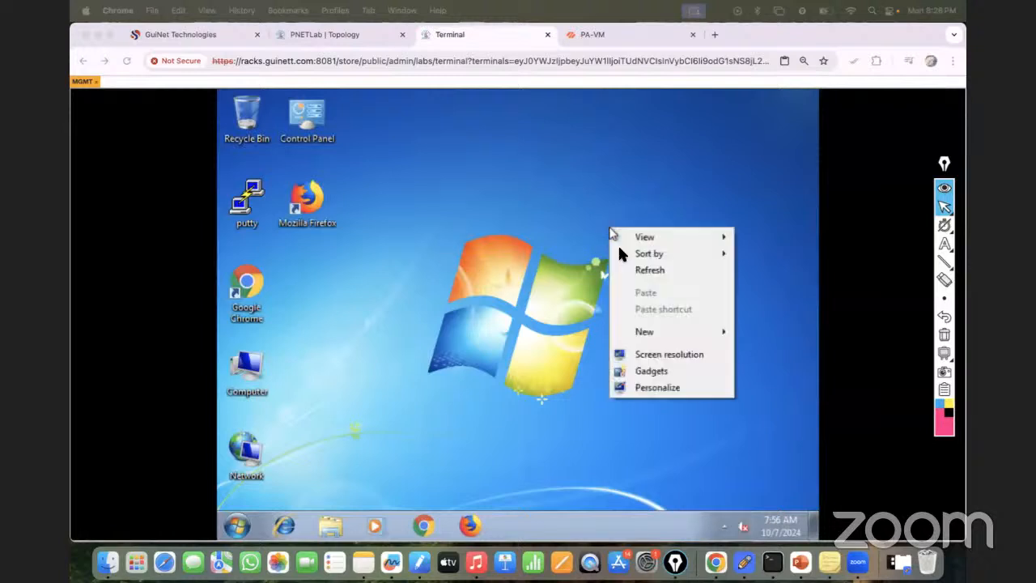
{"action": "left_click", "coordinate": [650, 354]}
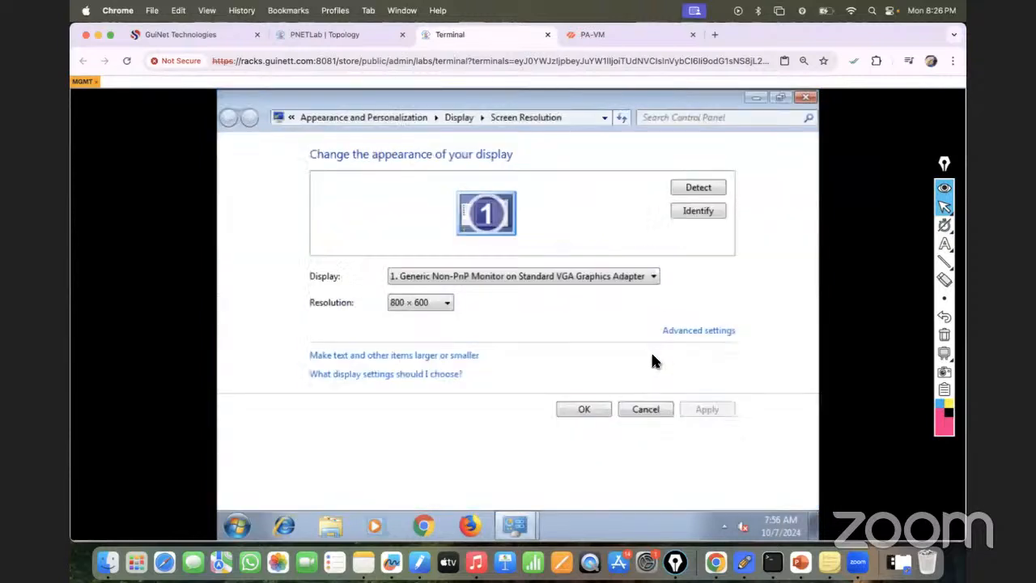
{"action": "left_click", "coordinate": [445, 308]}
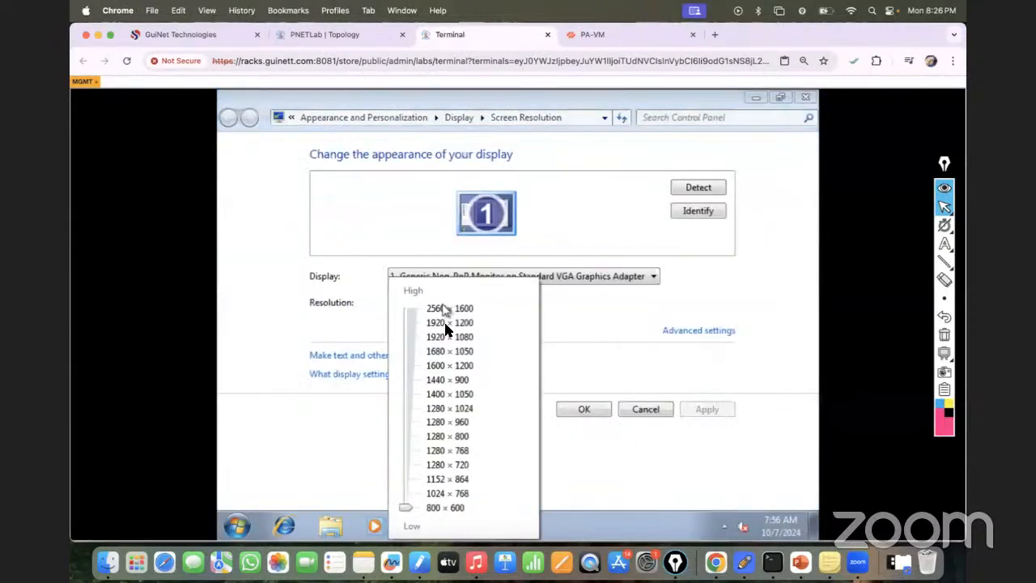
{"action": "left_click", "coordinate": [457, 381]}
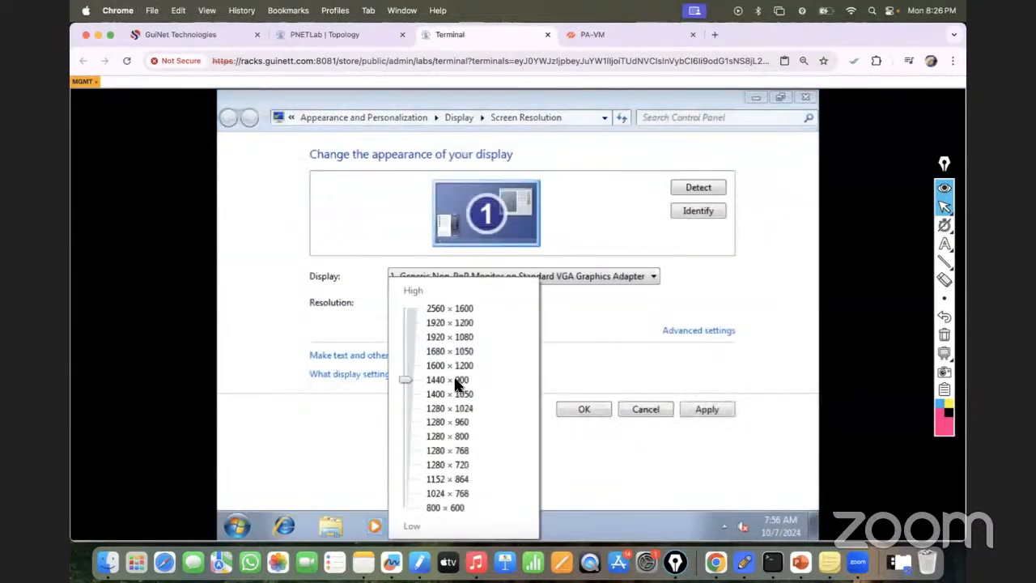
{"action": "left_click", "coordinate": [703, 411]}
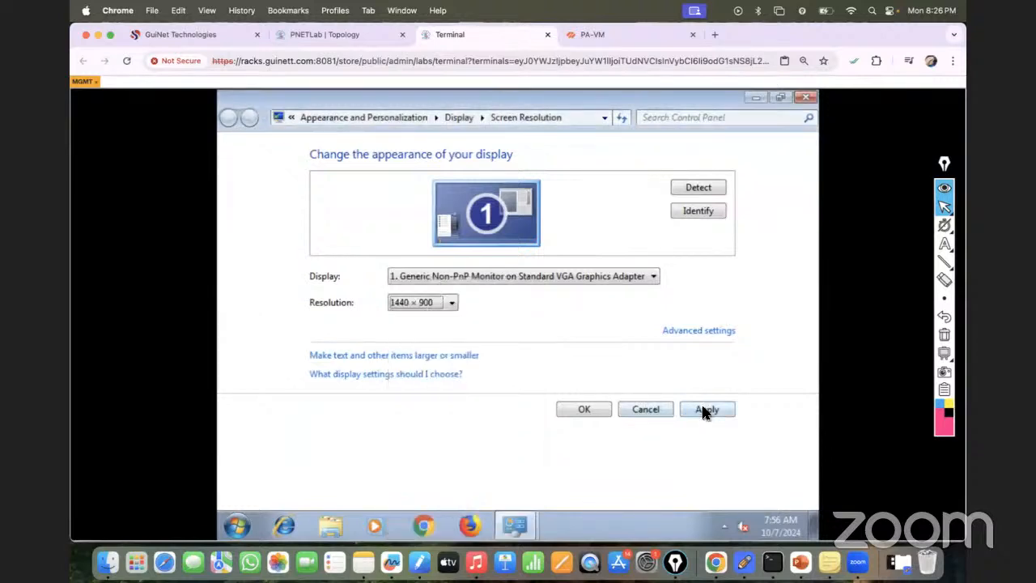
{"action": "left_click", "coordinate": [703, 411]}
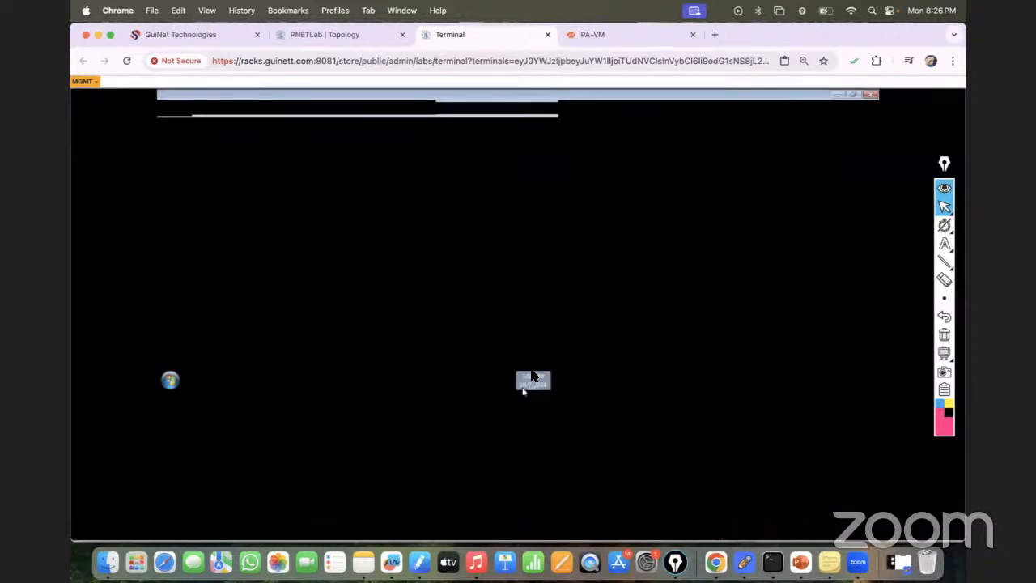
{"action": "left_click", "coordinate": [536, 303]}
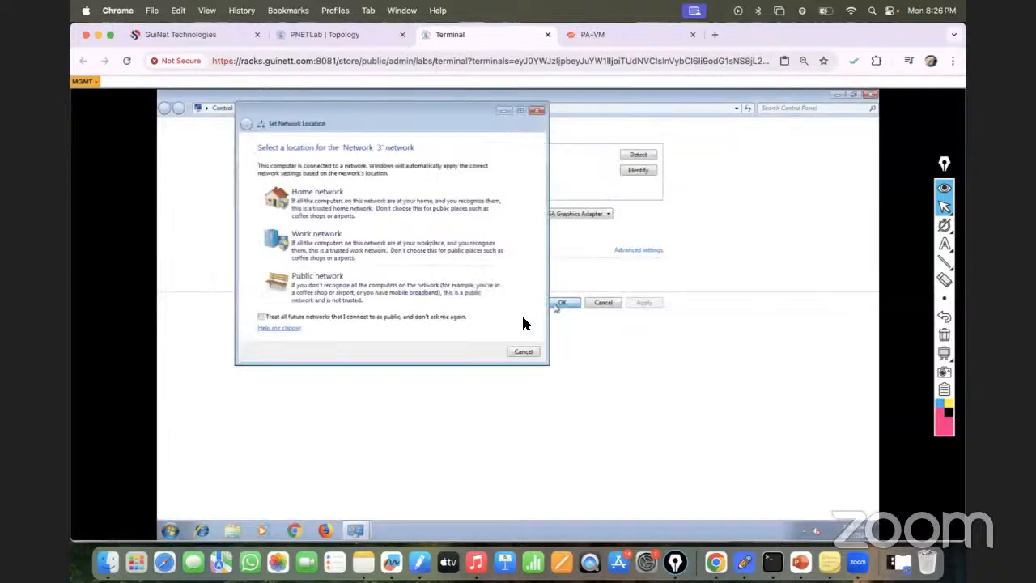
{"action": "left_click", "coordinate": [563, 302]}
{"action": "left_click", "coordinate": [520, 350]}
{"action": "left_click", "coordinate": [495, 286]}
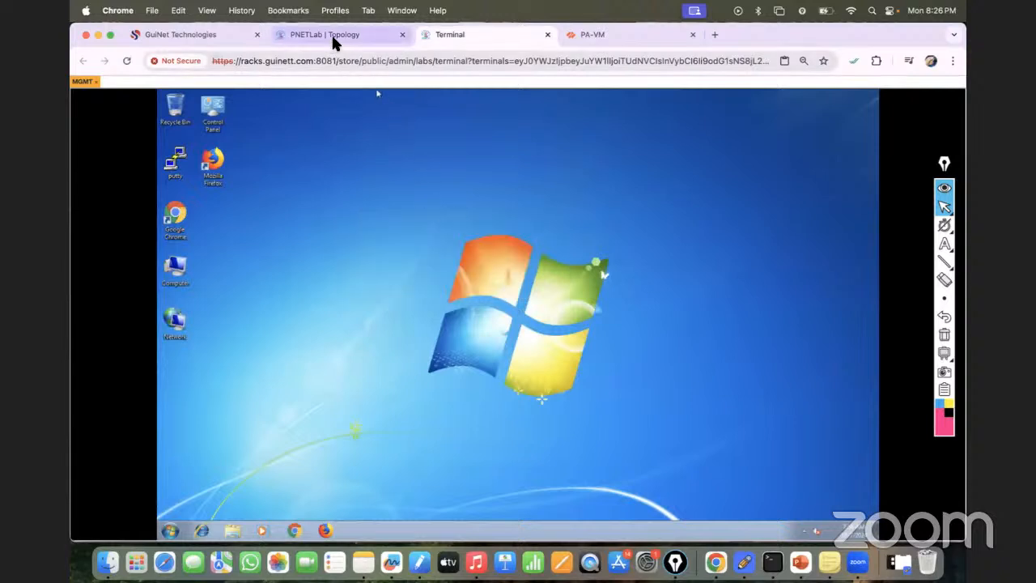
- Open the PaloAlto node's console from the lab topology alongside the MGMT session
{"action": "left_click", "coordinate": [333, 42]}
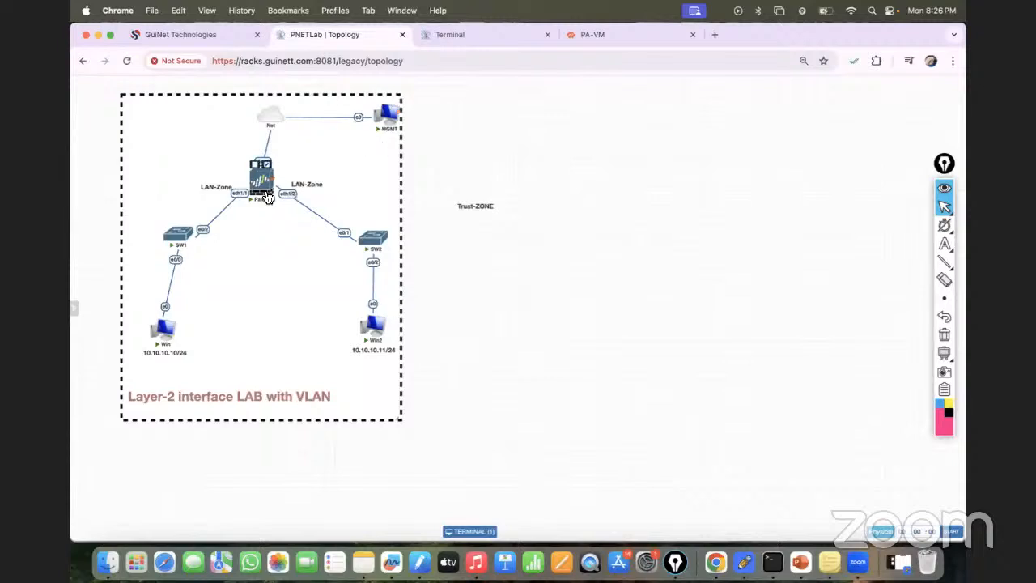
{"action": "left_click", "coordinate": [459, 33]}
{"action": "left_click", "coordinate": [354, 36]}
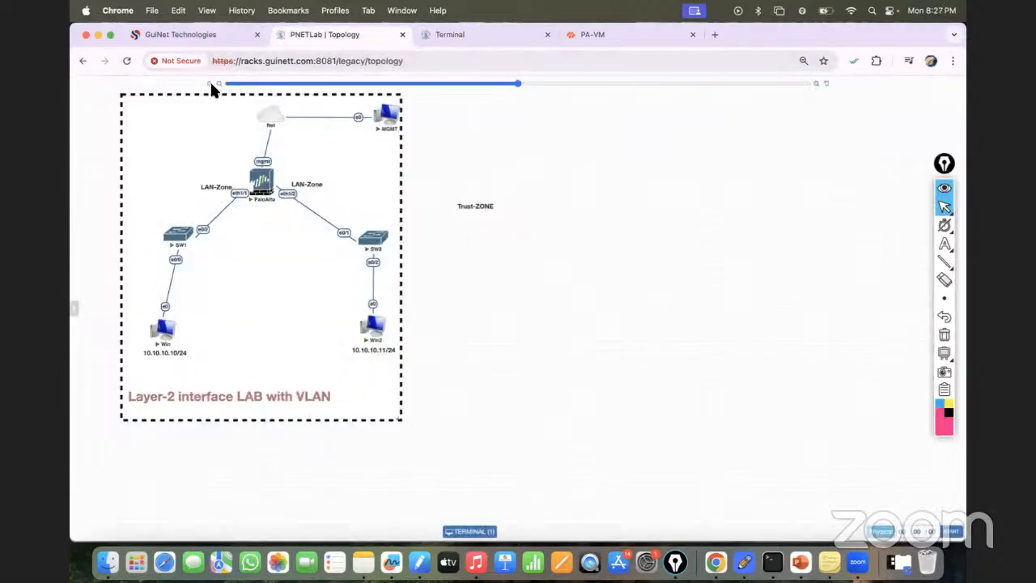
{"action": "left_click", "coordinate": [490, 34]}
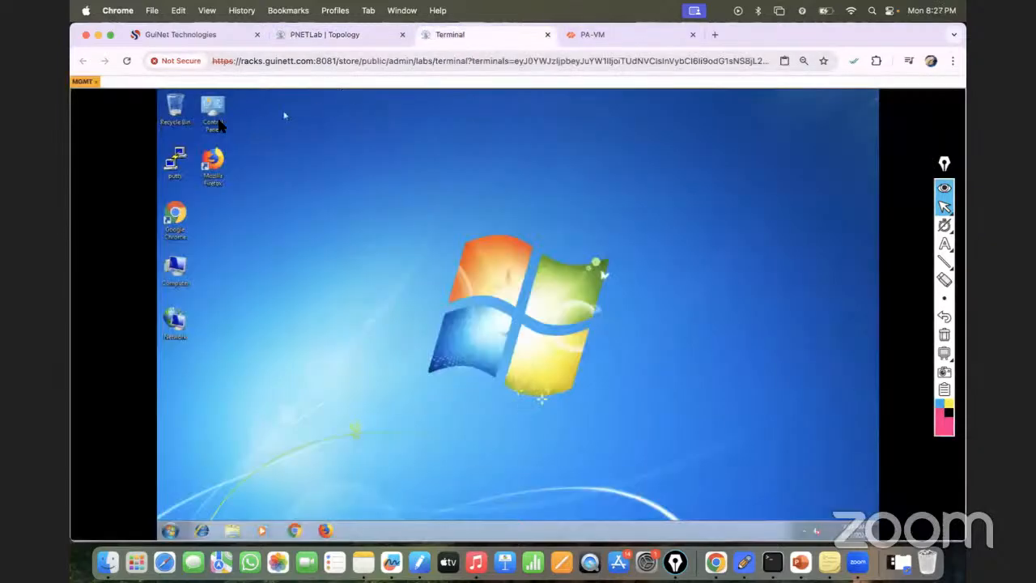
{"action": "left_click", "coordinate": [341, 36]}
{"action": "left_click", "coordinate": [263, 178]}
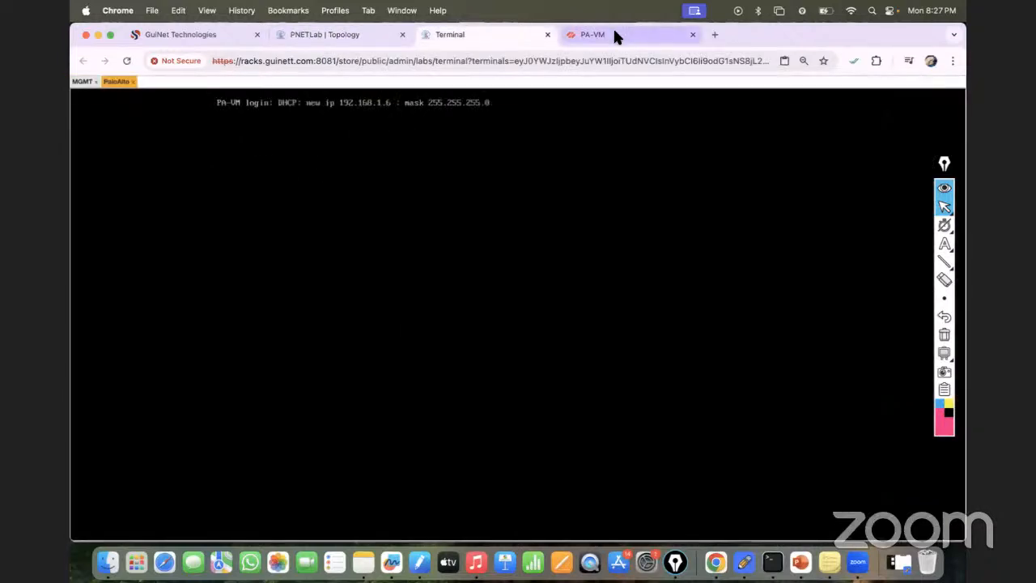
- Select the MGMT node in the topology again and bring its Windows desktop session to the front
{"action": "left_click", "coordinate": [353, 38]}
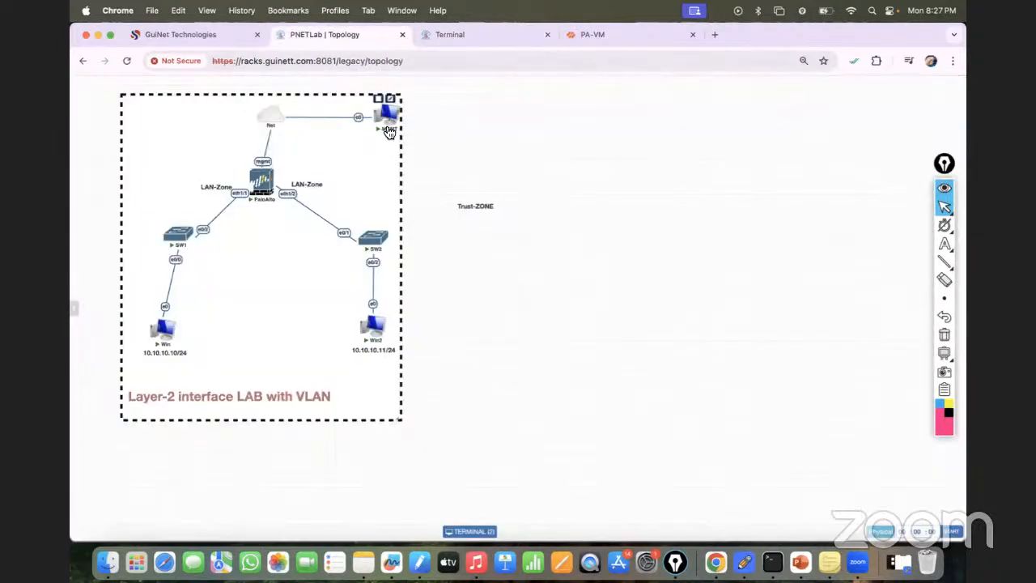
{"action": "left_click", "coordinate": [387, 121]}
{"action": "left_click", "coordinate": [457, 34]}
{"action": "left_click", "coordinate": [84, 81]}
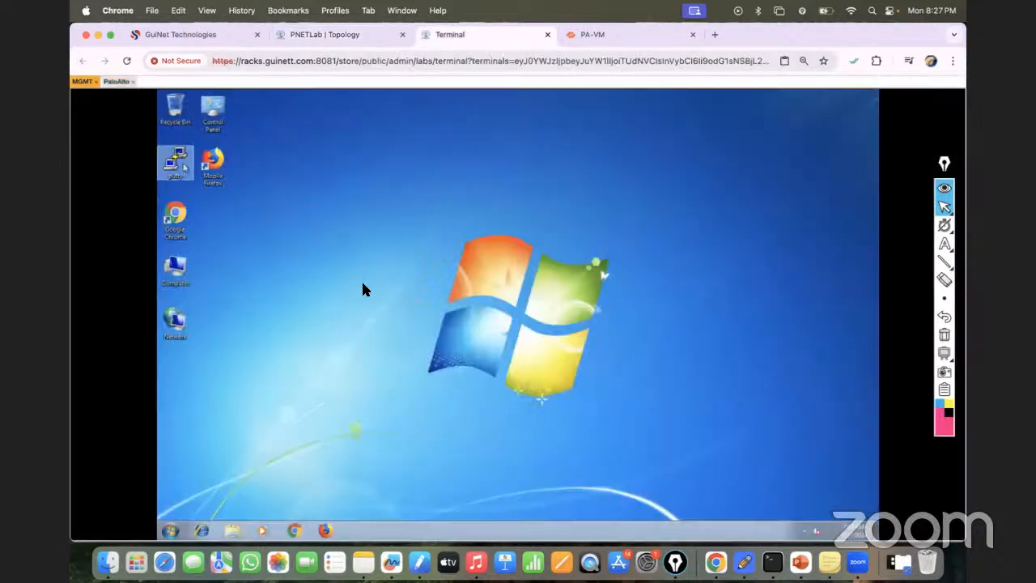
- Open a Command Prompt on the MGMT machine and run ipconfig to view its network configuration
{"action": "left_click", "coordinate": [174, 532]}
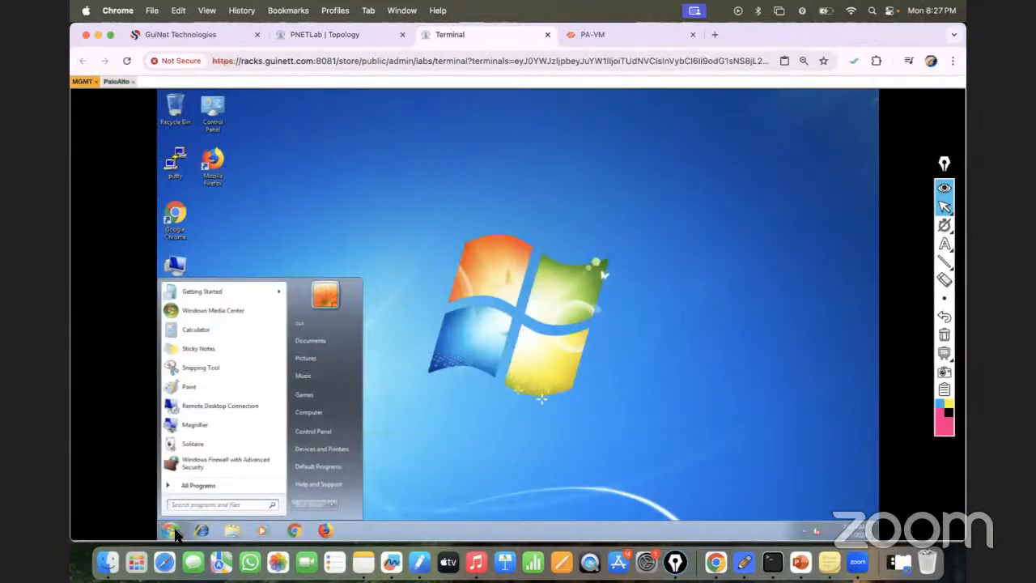
{"action": "type", "text": "cmd"}
{"action": "key", "text": "Return"}
{"action": "type", "text": "ipconfig"}
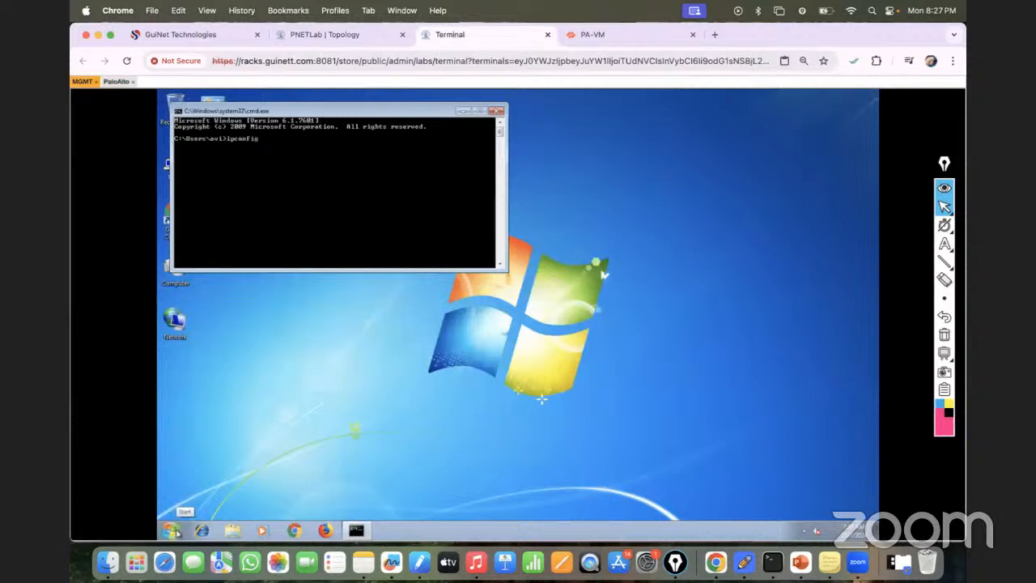
{"action": "key", "text": "Return"}
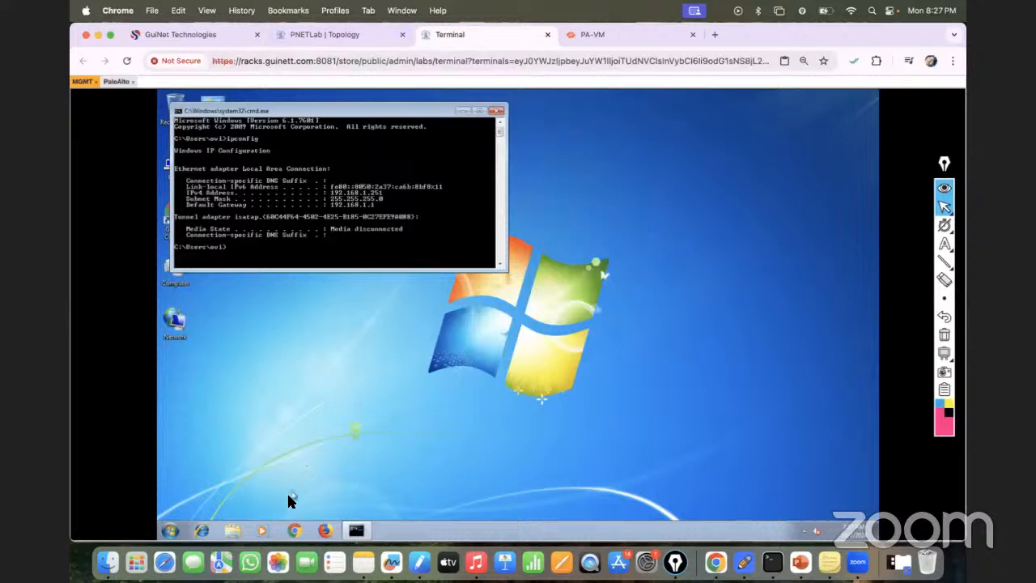
- Switch to the PaloAlto node's console session and log in as admin with the account password
{"action": "left_click", "coordinate": [343, 33]}
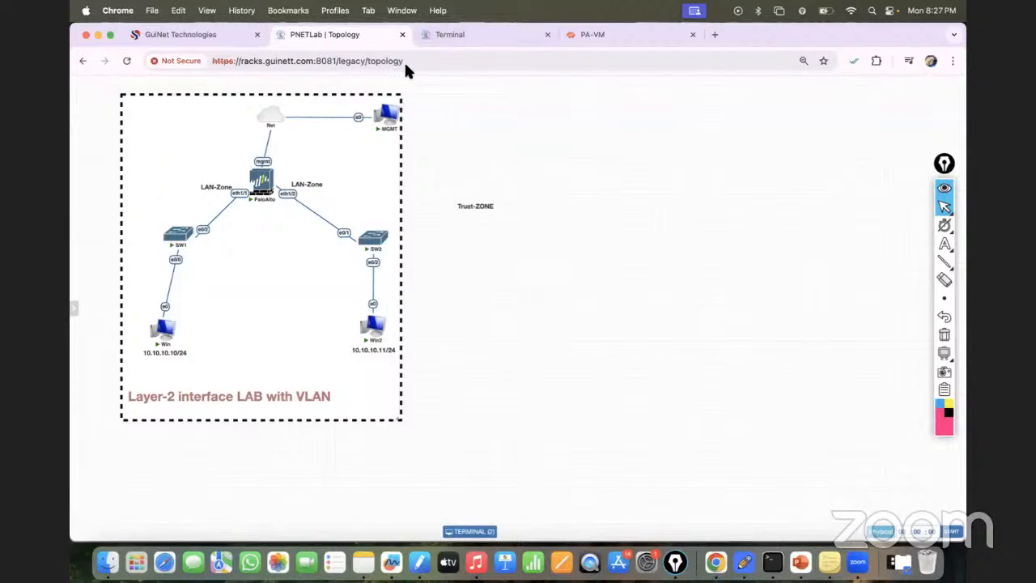
{"action": "left_click", "coordinate": [457, 33]}
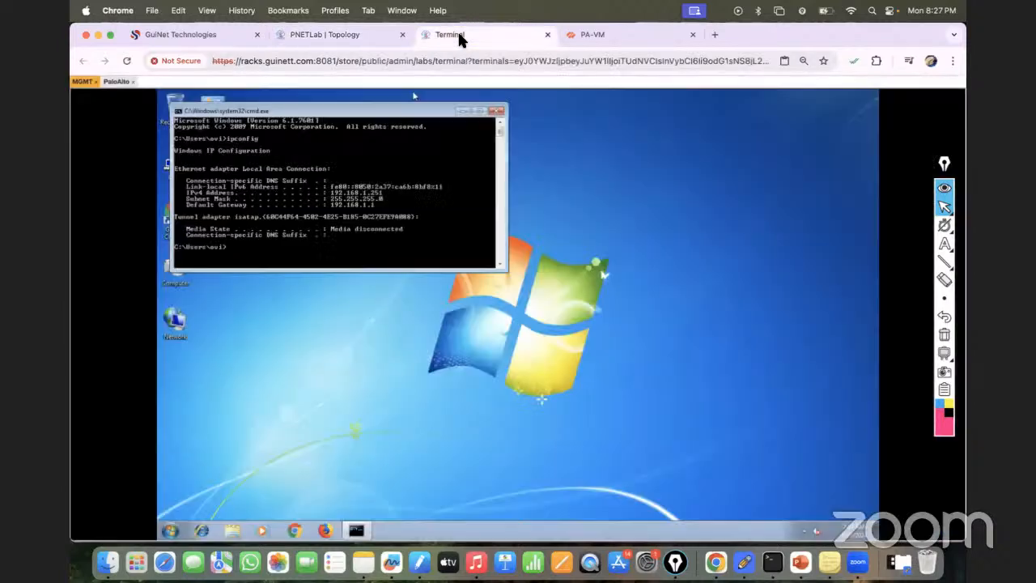
{"action": "left_click", "coordinate": [116, 81]}
{"action": "key", "text": "Return"}
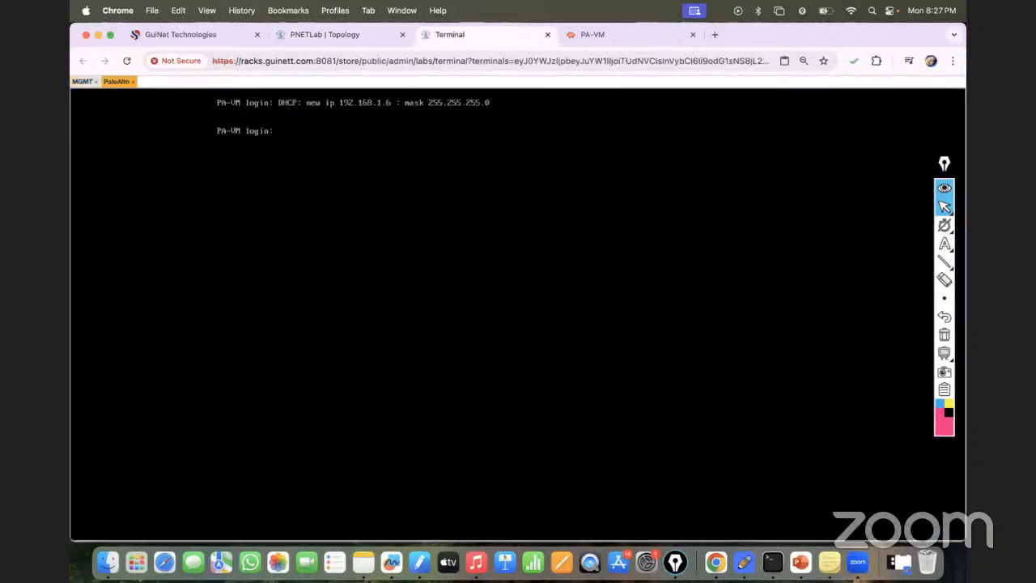
{"action": "type", "text": "admin"}
{"action": "key", "text": "Return"}
{"action": "key", "text": "Return"}
{"action": "type", "text": "admin"}
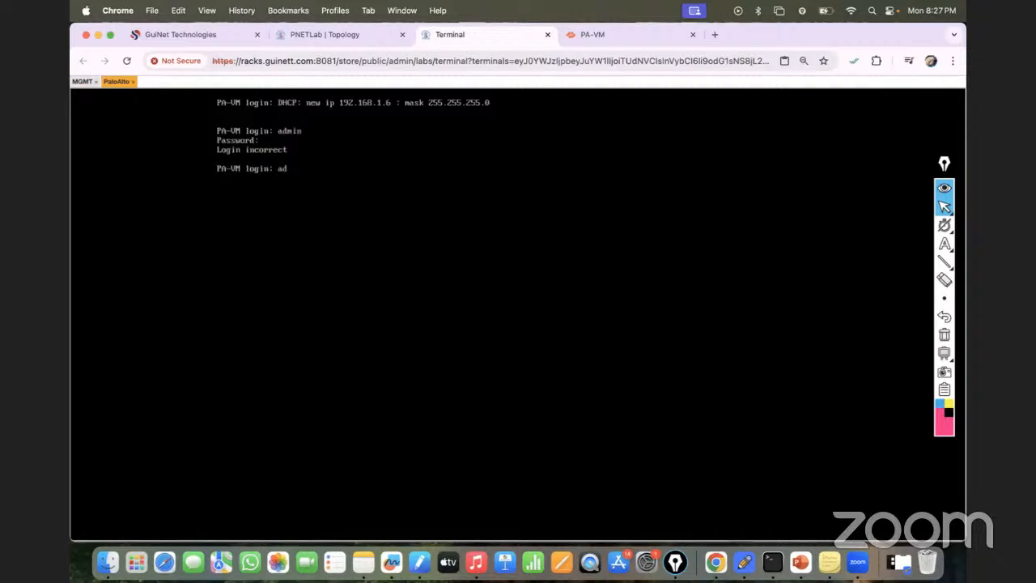
{"action": "key", "text": "Return"}
{"action": "key", "text": "Return"}
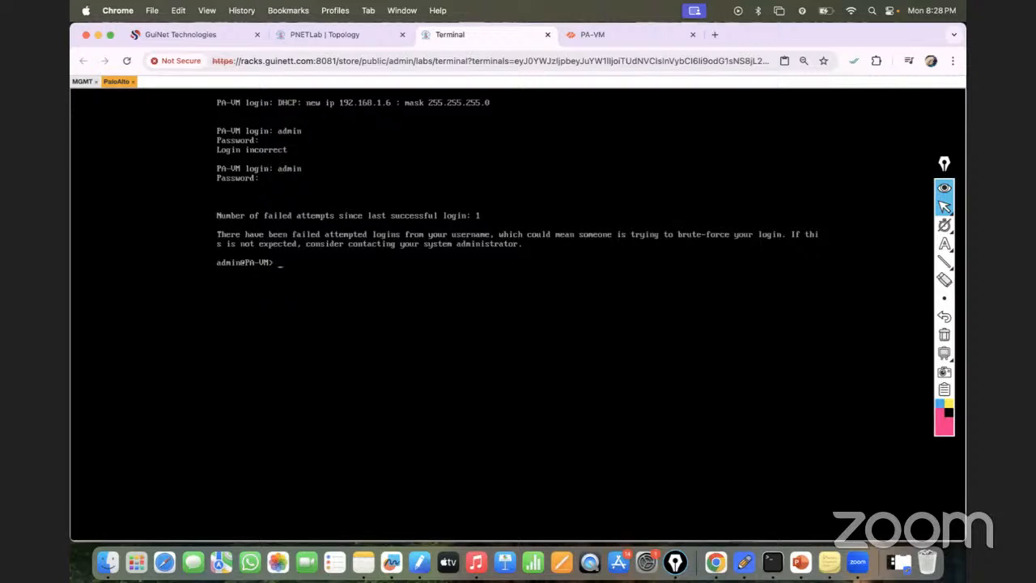
- Run show interface management in the PaloAlto console to view the management interface's addressing
{"action": "type", "text": "show interface masn"}
{"action": "key", "text": "BackSpace"}
{"action": "key", "text": "BackSpace"}
{"action": "type", "text": "ns"}
{"action": "key", "text": "question"}
{"action": "key", "text": "question"}
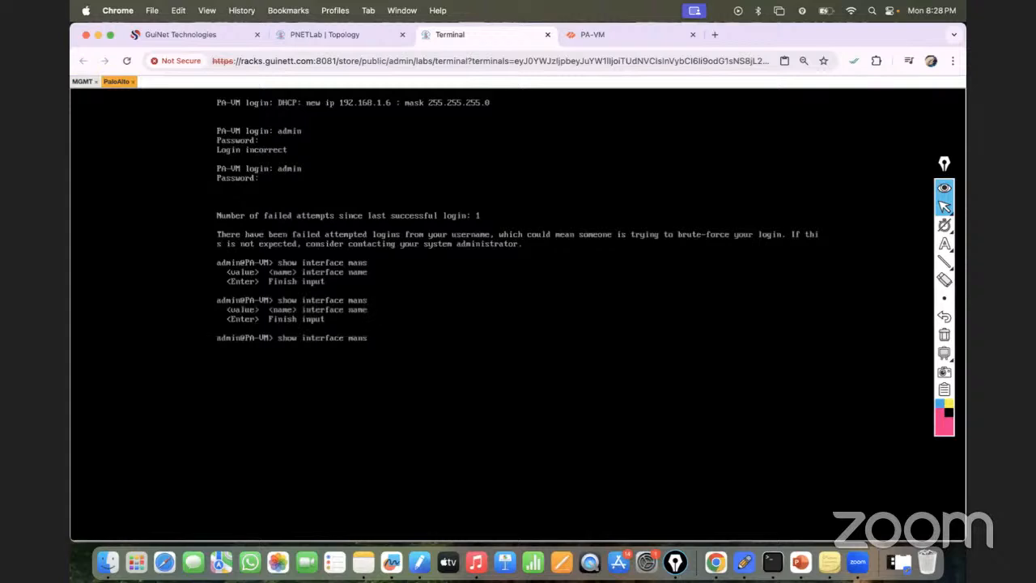
{"action": "key", "text": "question"}
{"action": "key", "text": "BackSpace"}
{"action": "type", "text": "agement"}
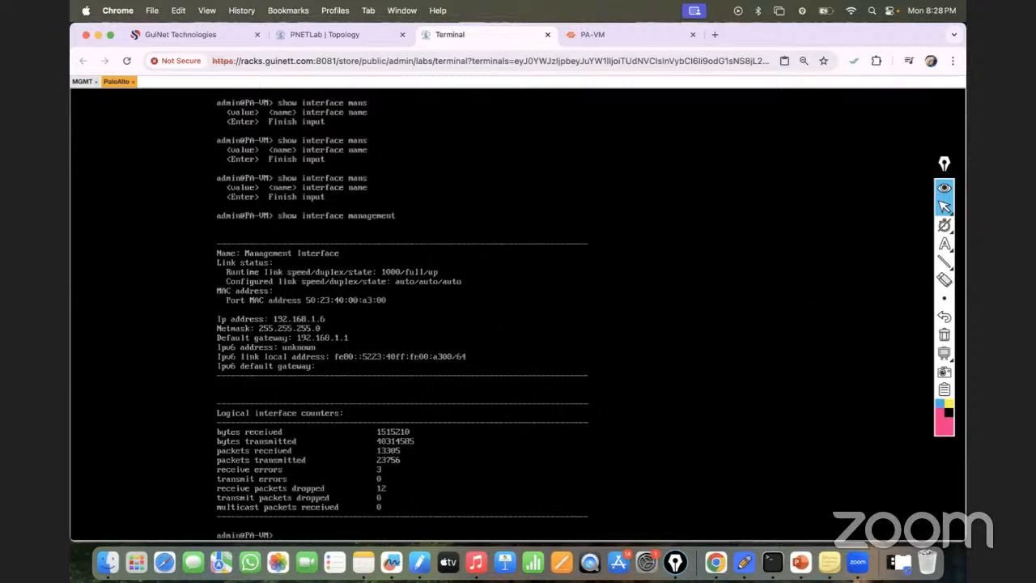
- Outline the IP address, netmask and default gateway lines with a rectangle annotation, clear it and return to the normal pointer
{"action": "left_click", "coordinate": [944, 261]}
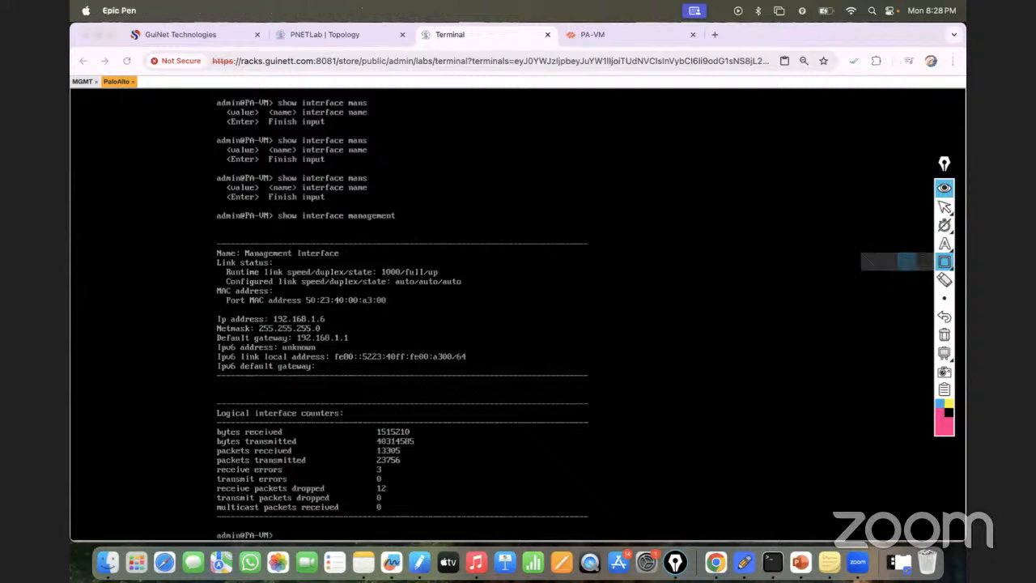
{"action": "left_click_drag", "start_coordinate": [212, 314], "coordinate": [361, 343]}
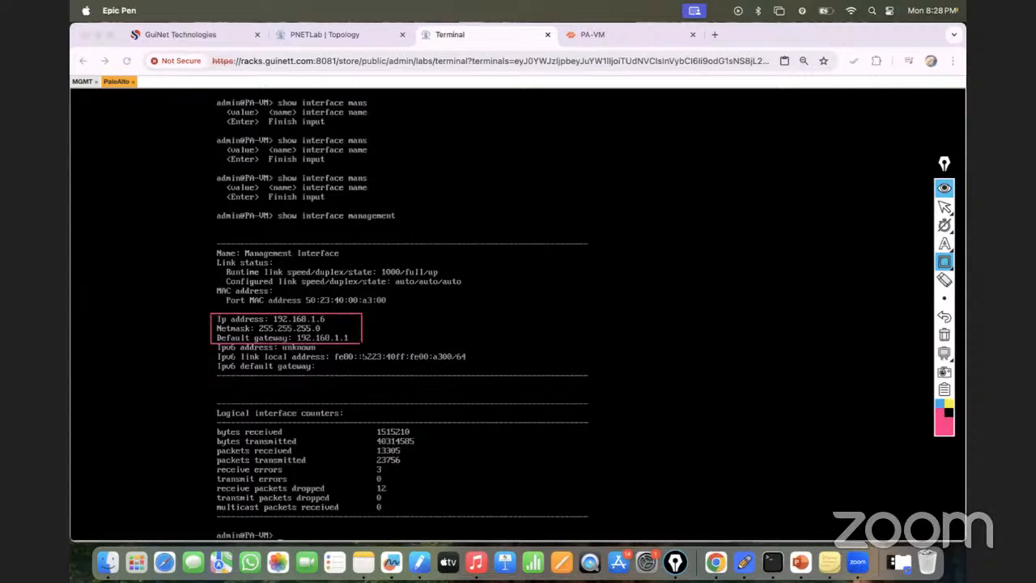
{"action": "left_click", "coordinate": [938, 334]}
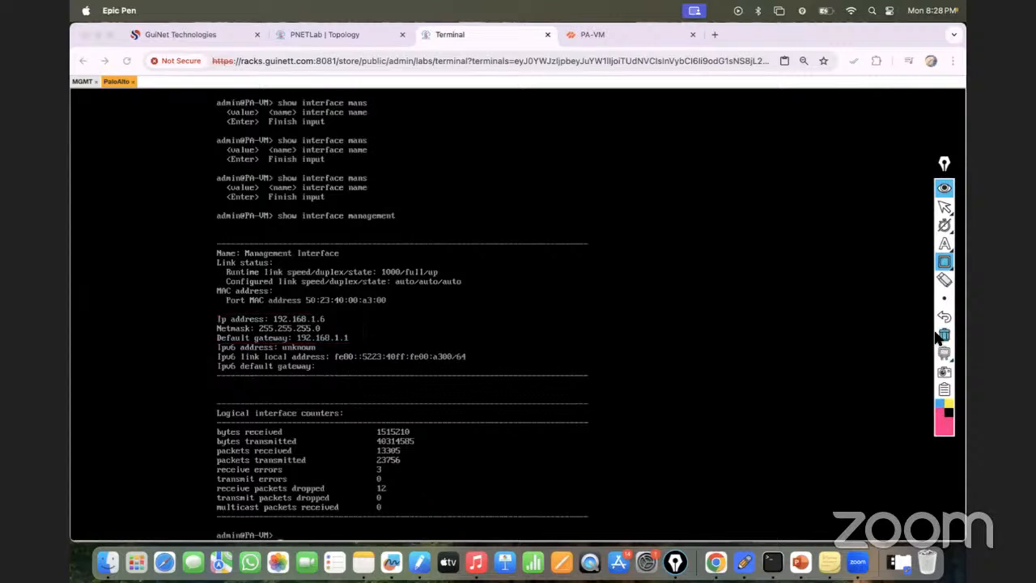
{"action": "left_click", "coordinate": [943, 207]}
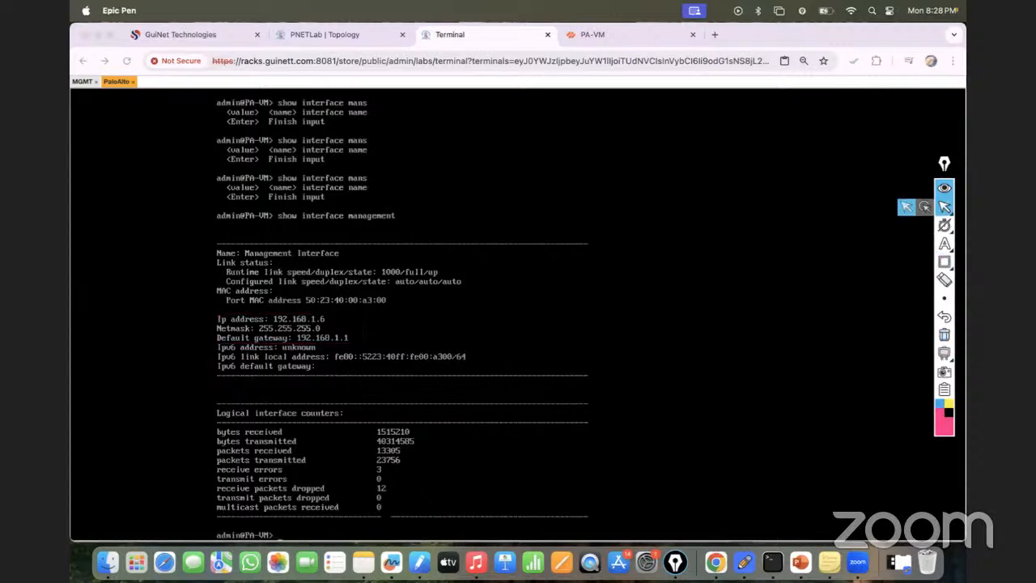
- Run show system info in the PaloAlto console to view the firewall's system details
{"action": "type", "text": "show sy"}
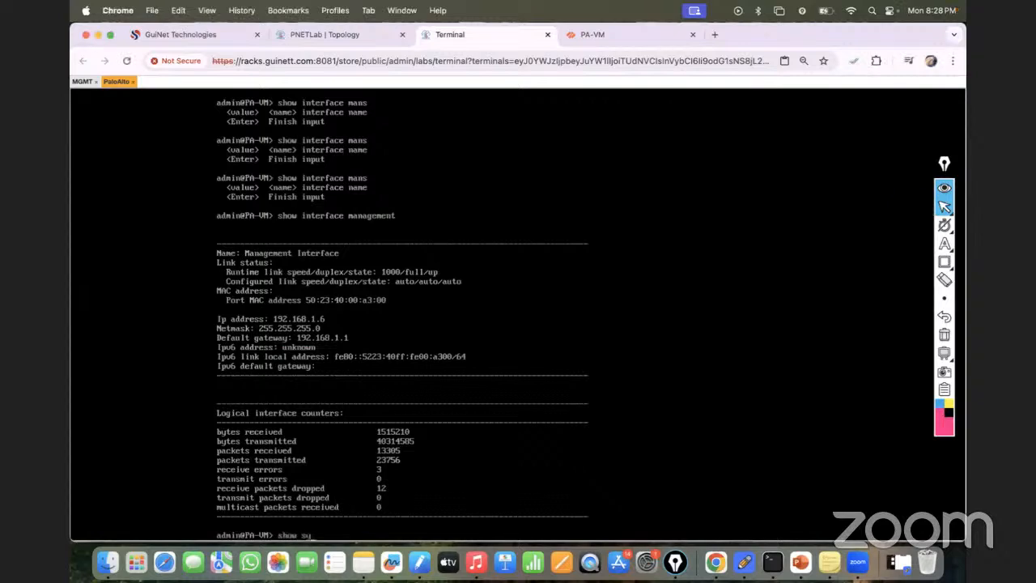
{"action": "type", "text": "stem info"}
{"action": "key", "text": "Return"}
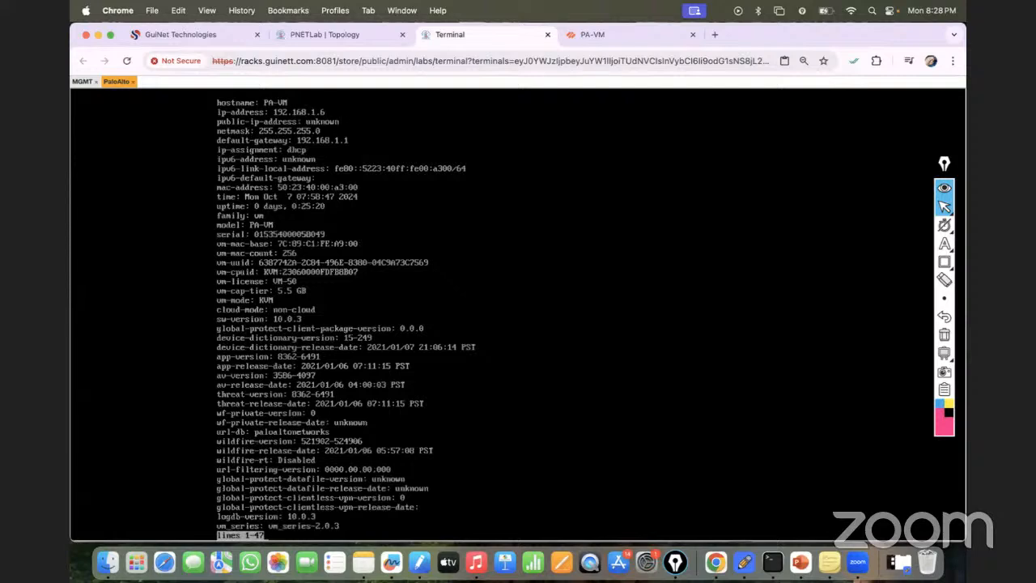
- Ping the firewall's management address 192.168.1.6 from the MGMT machine's Command Prompt
{"action": "left_click", "coordinate": [82, 81]}
{"action": "type", "text": "ping 192.16"}
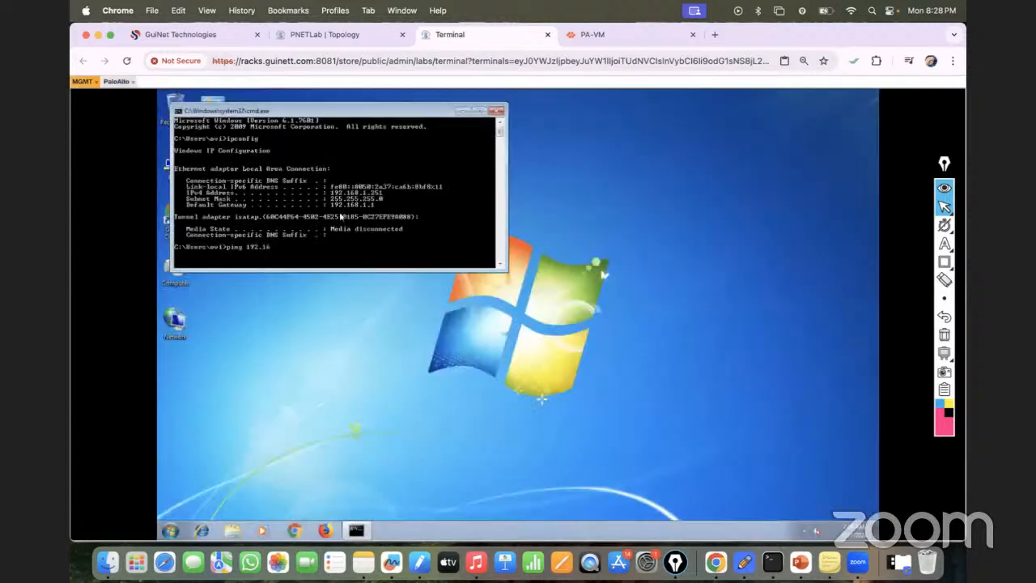
{"action": "type", "text": "8.1.6"}
{"action": "key", "text": "Return"}
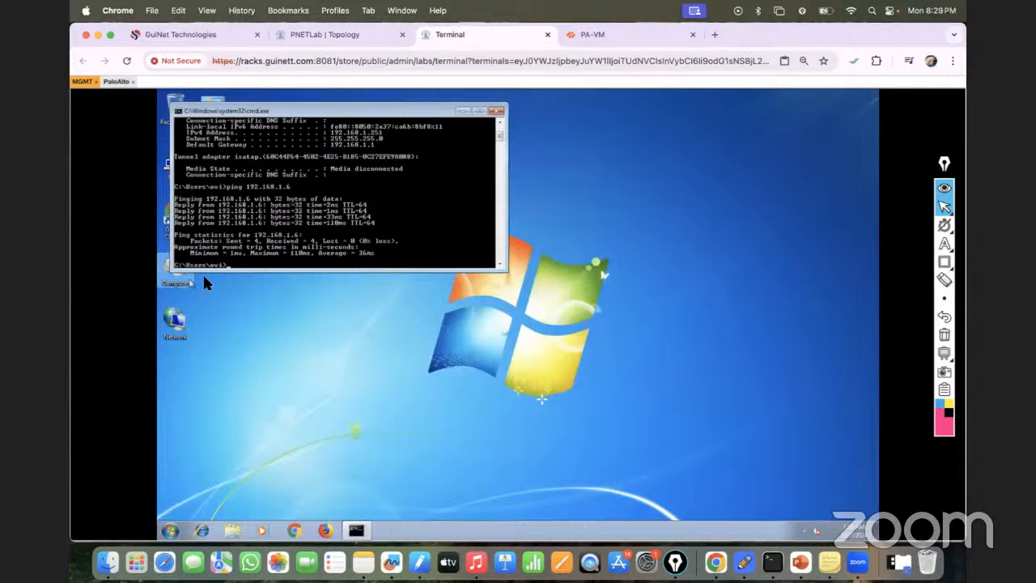
- Launch Chrome on the MGMT machine, maximize its window and dismiss the two notices
{"action": "left_click", "coordinate": [294, 532]}
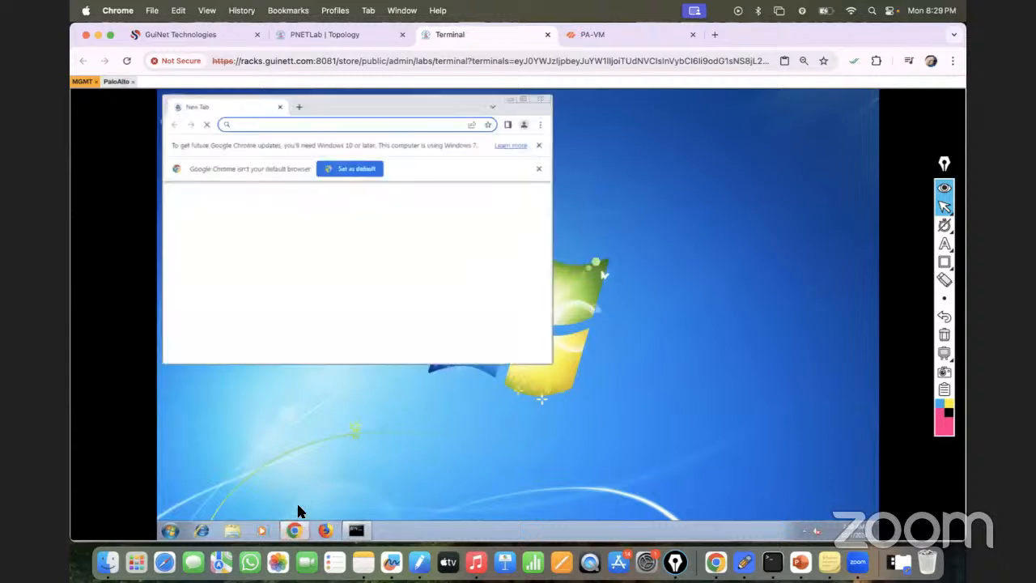
{"action": "left_click", "coordinate": [522, 98]}
{"action": "left_click", "coordinate": [867, 158]}
{"action": "left_click", "coordinate": [867, 136]}
{"action": "left_click", "coordinate": [285, 114]}
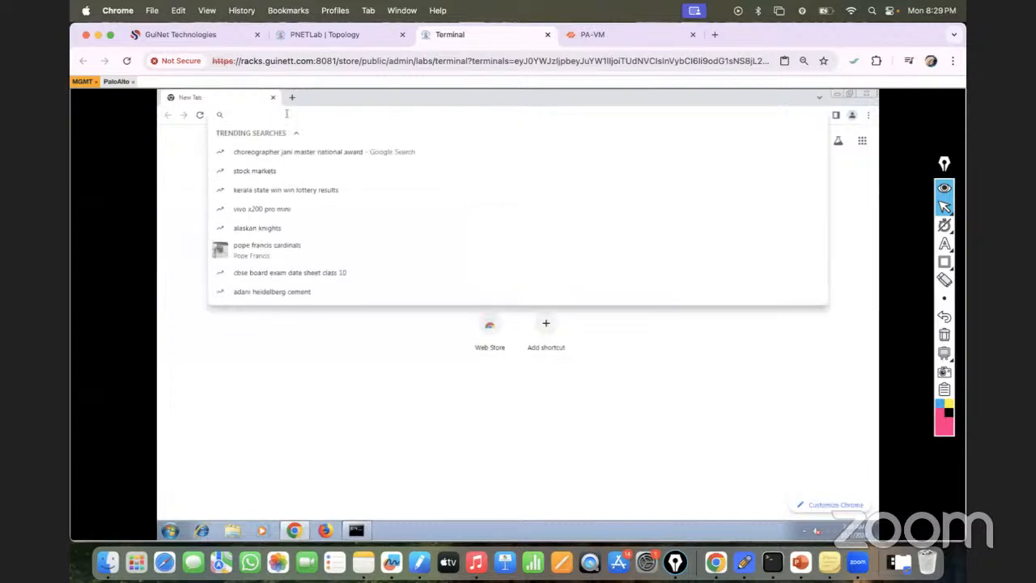
{"action": "type", "text": "https://192.168.1.6"}
{"action": "key", "text": "Return"}
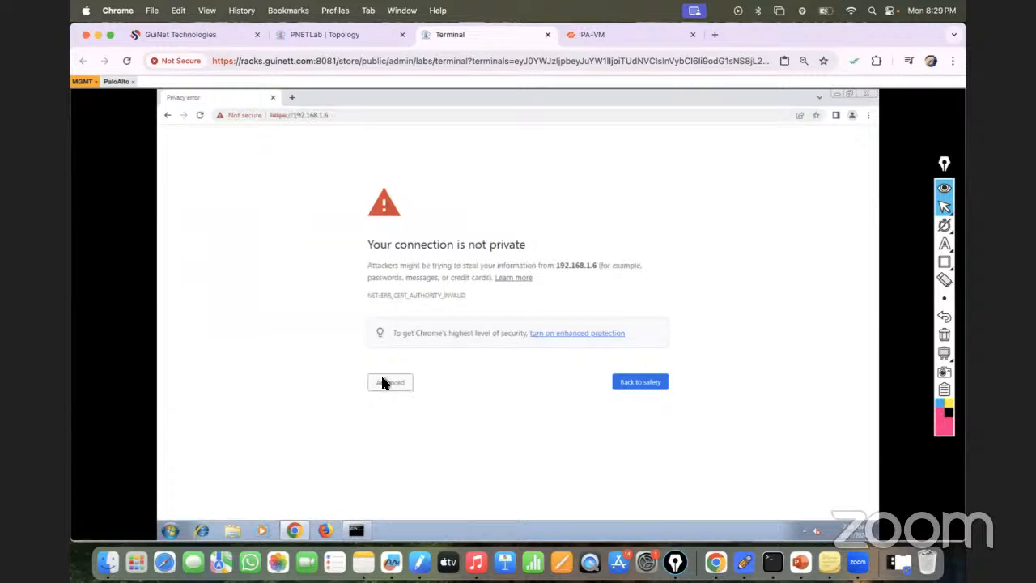
{"action": "left_click", "coordinate": [384, 382]}
{"action": "left_click", "coordinate": [398, 458]}
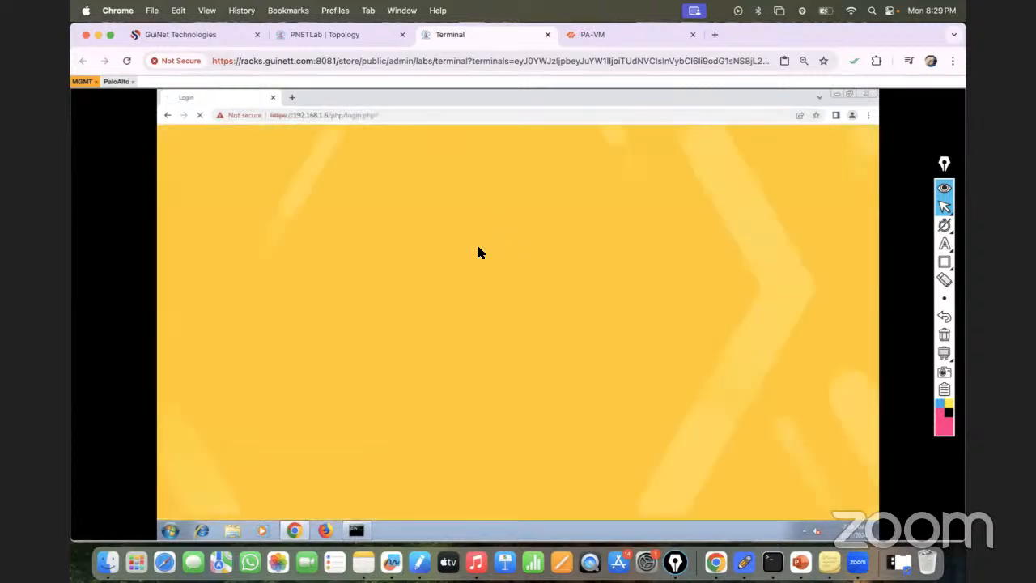
- Try to log in to the firewall's web interface as admin with the account password
{"action": "left_click", "coordinate": [455, 271]}
{"action": "type", "text": "admin"}
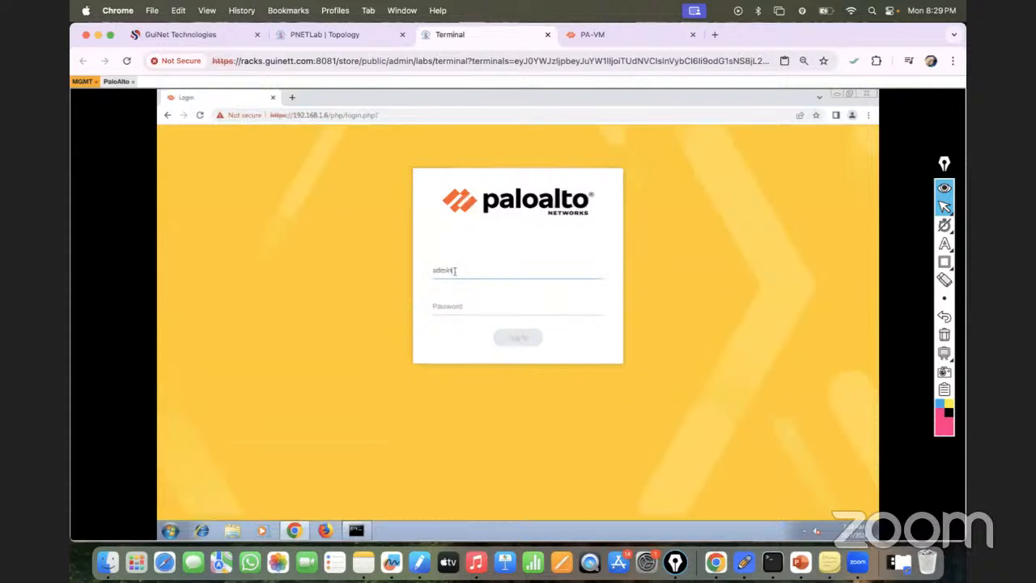
{"action": "key", "text": "Tab"}
{"action": "type", "text": "•••••••••"}
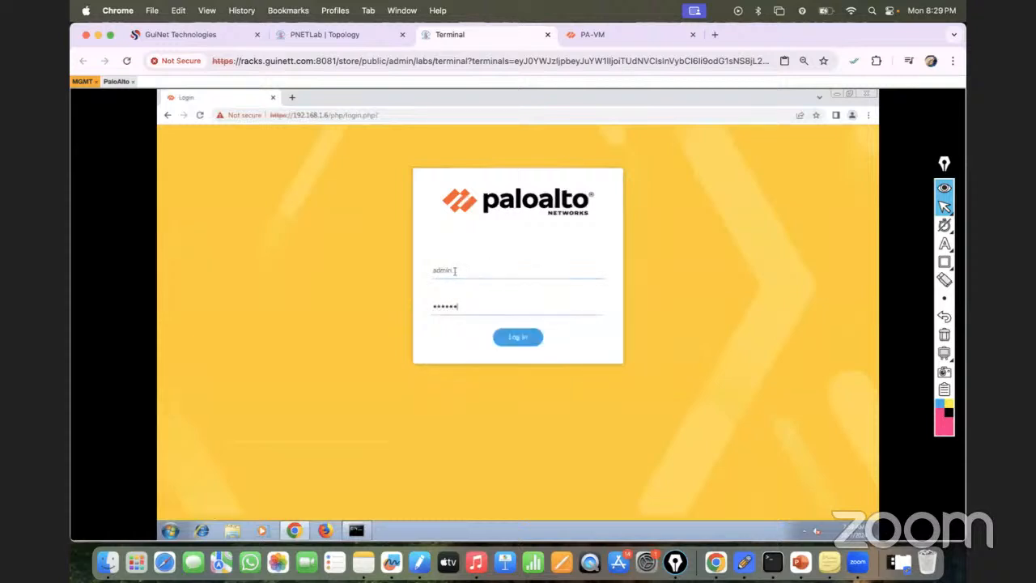
{"action": "left_click", "coordinate": [515, 340]}
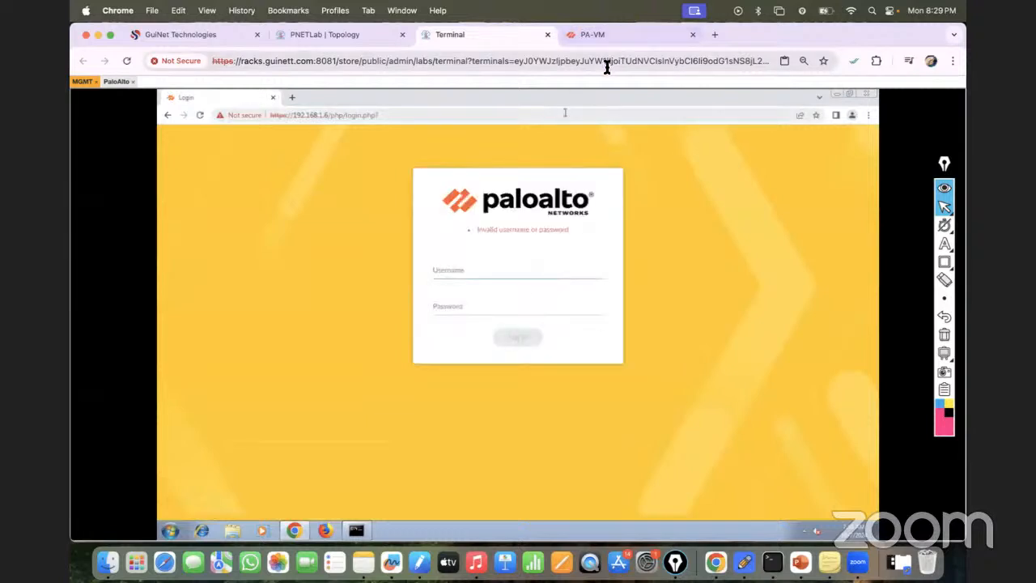
- Retry the firewall web login as admin, entering the account password again
{"action": "type", "text": "admin"}
{"action": "key", "text": "Tab"}
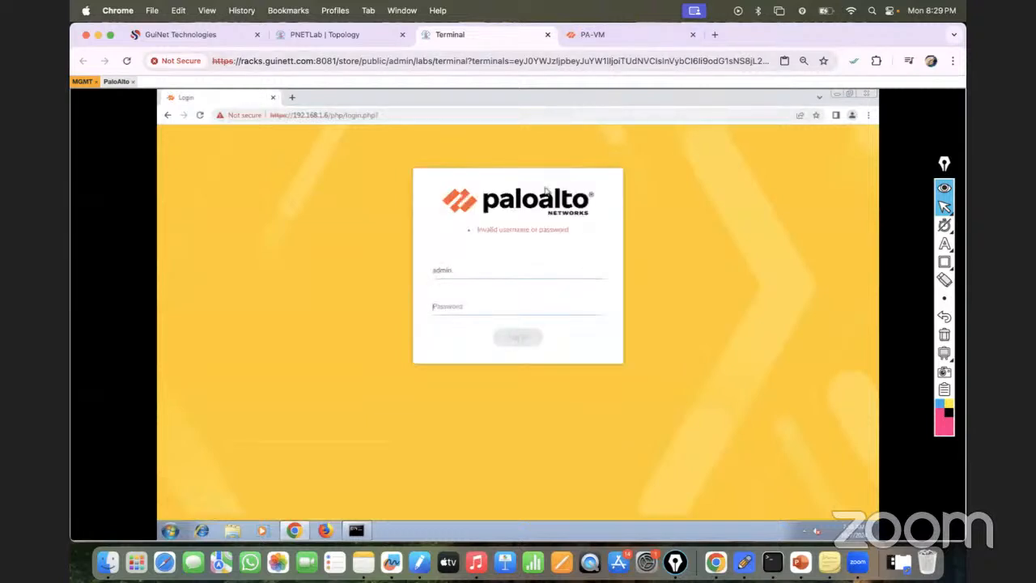
{"action": "type", "text": "••••••••"}
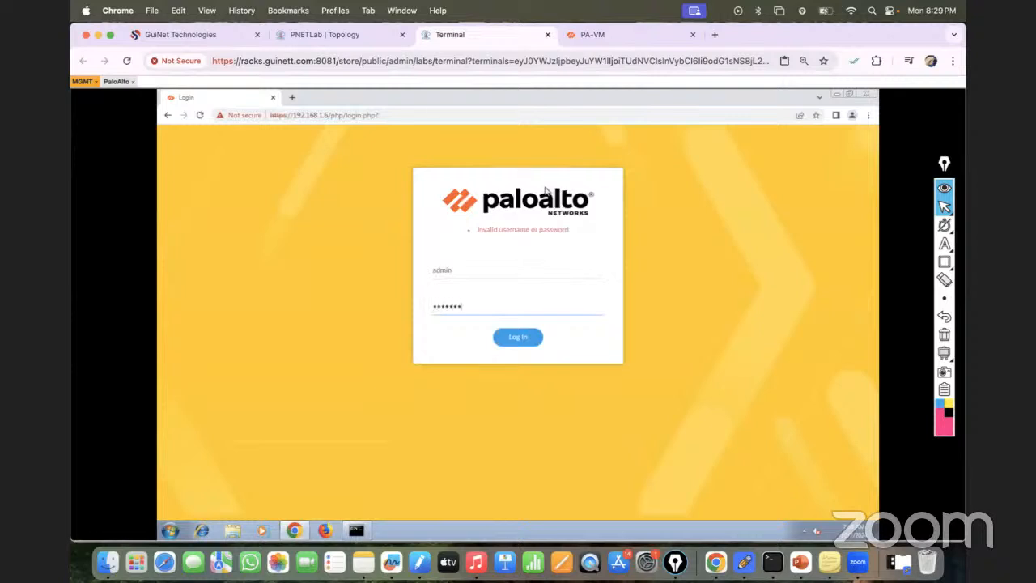
{"action": "key", "text": "Return"}
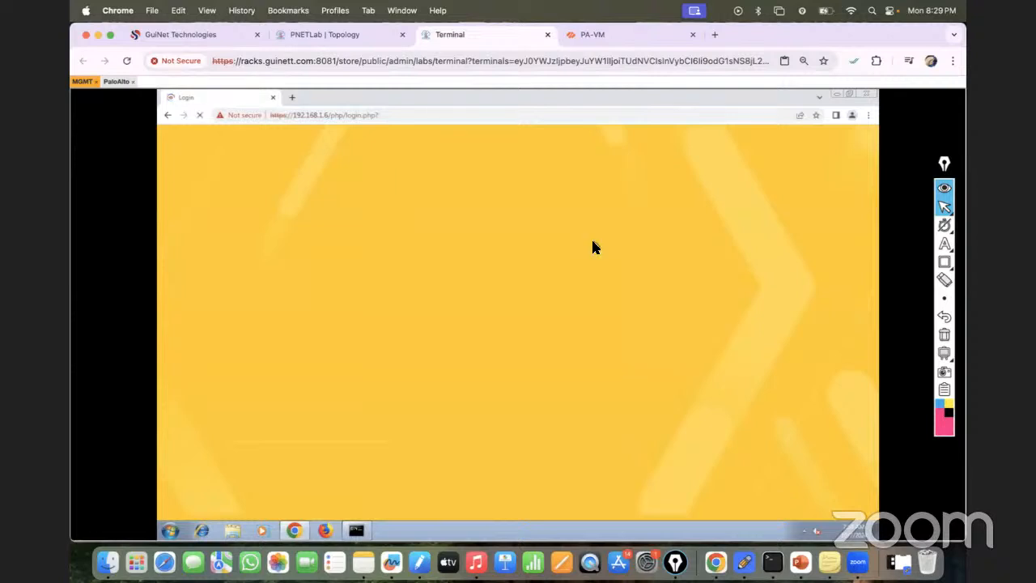
{"action": "left_click", "coordinate": [603, 29]}
{"action": "left_click", "coordinate": [491, 36]}
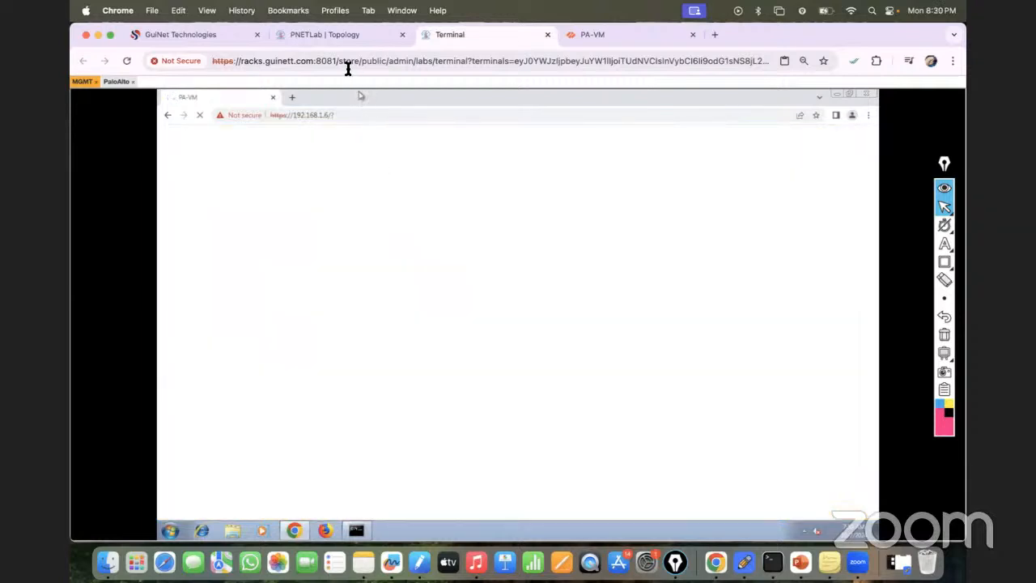
{"action": "left_click", "coordinate": [328, 32]}
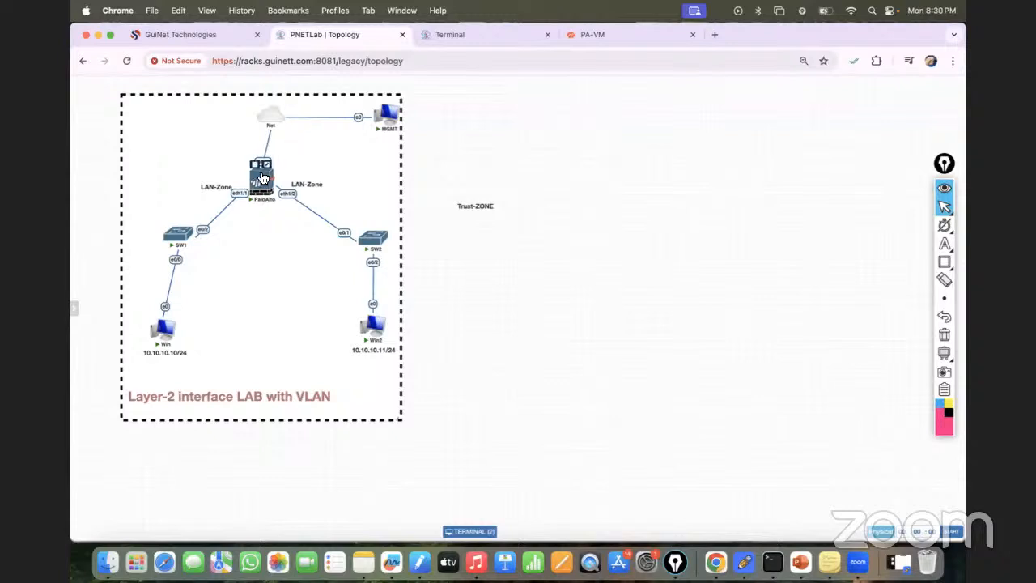
{"action": "left_click", "coordinate": [478, 34]}
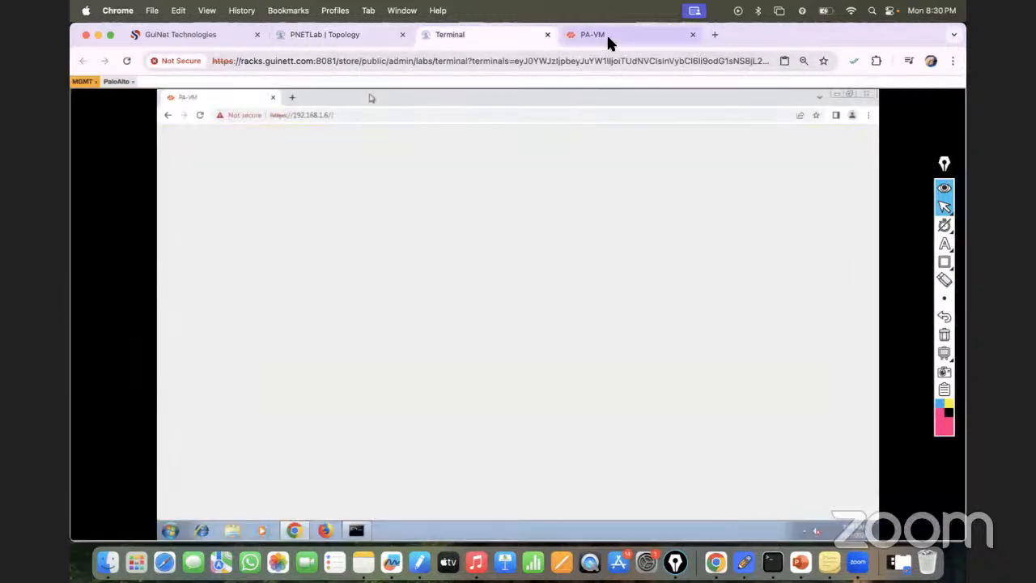
{"action": "left_click", "coordinate": [351, 39]}
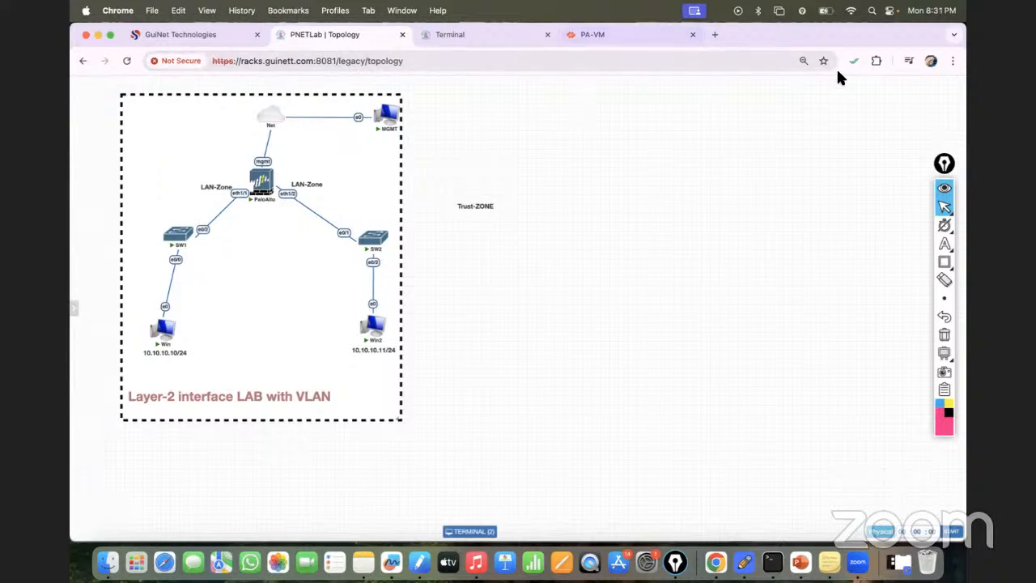
- Open a new incognito window and load the PNETLab login page at racks.guinett.com:8081
{"action": "left_click", "coordinate": [951, 61]}
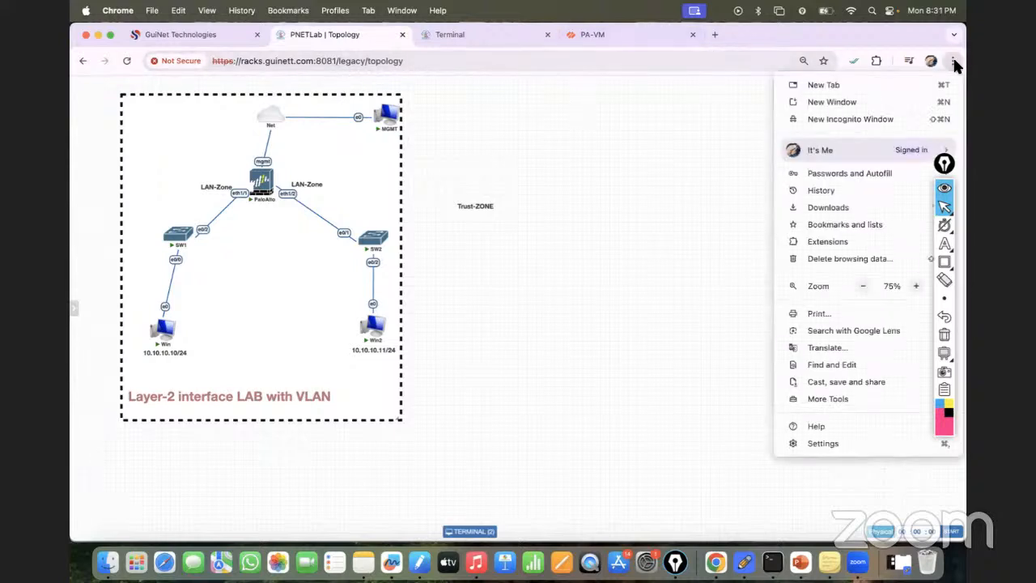
{"action": "left_click", "coordinate": [855, 123]}
{"action": "type", "text": "ra"}
{"action": "key", "text": "Right"}
{"action": "key", "text": "Return"}
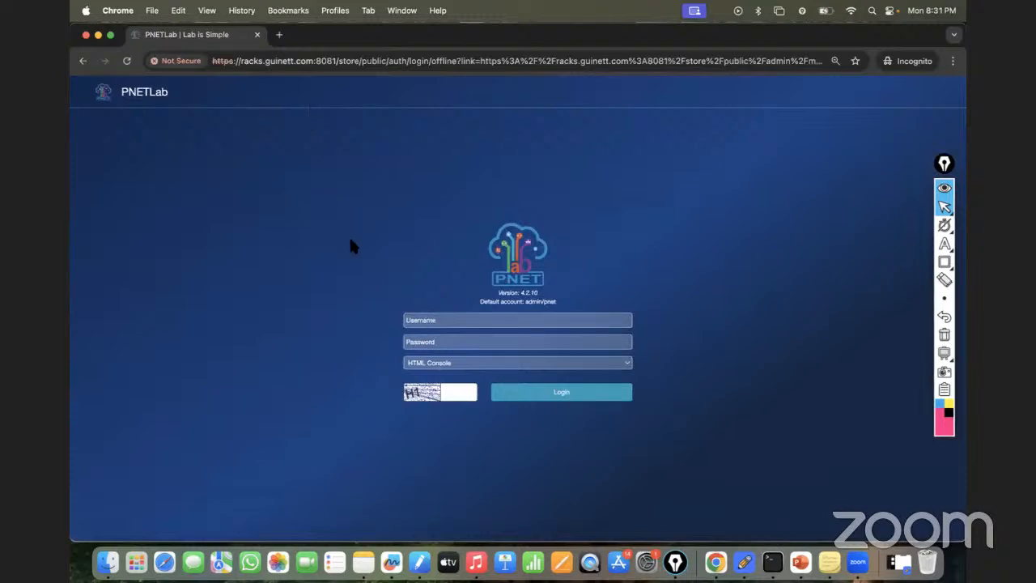
- Log in to PNETLab as admin with the HTML console, entering the account password and the captcha code
{"action": "left_click", "coordinate": [428, 320]}
{"action": "type", "text": "admin"}
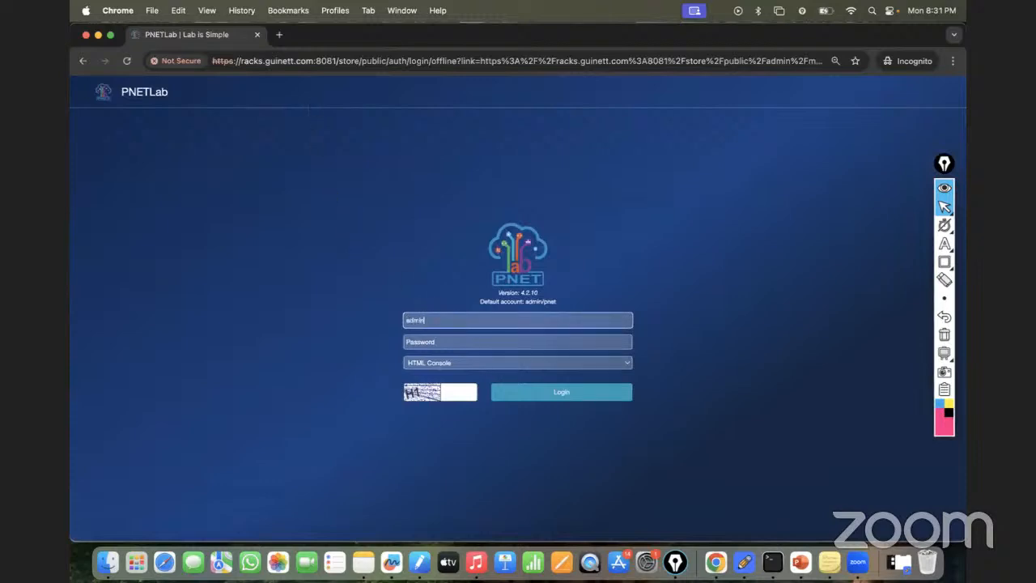
{"action": "key", "text": "Tab"}
{"action": "type", "text": "pnet•••"}
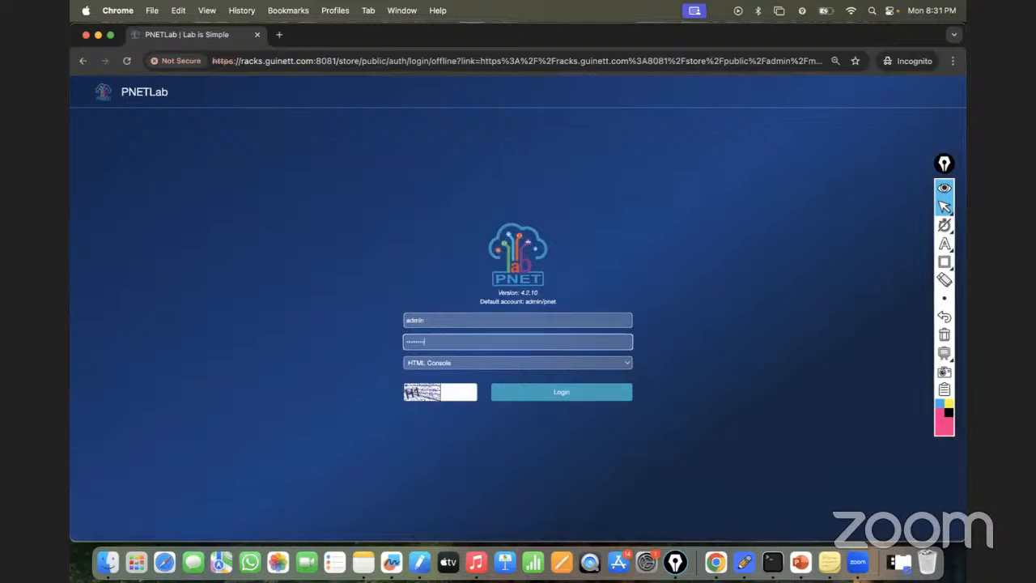
{"action": "left_click", "coordinate": [444, 394]}
{"action": "type", "text": "H1"}
{"action": "left_click", "coordinate": [558, 396]}
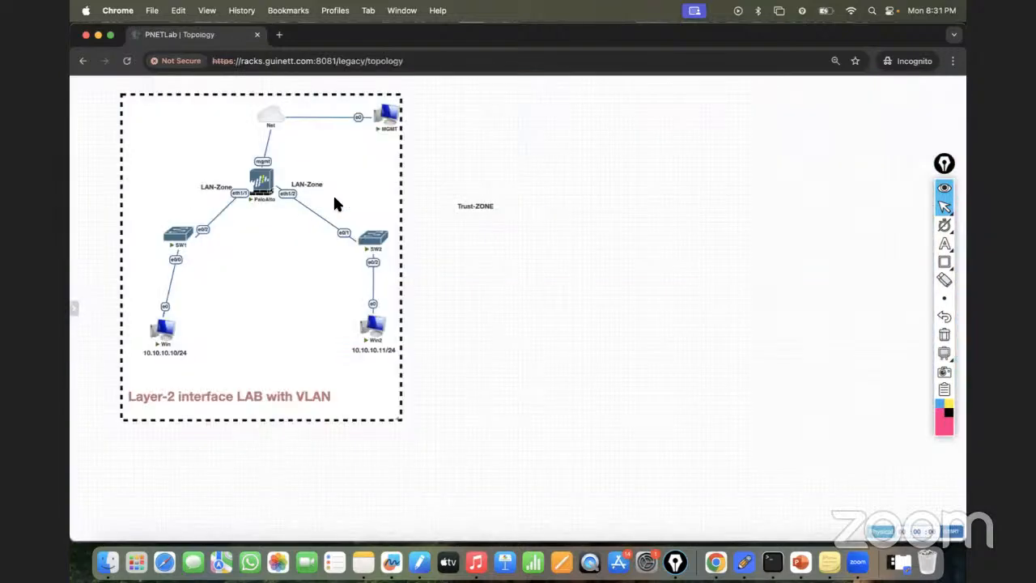
- Close the running lab to return to the workspace, and reopen Layer-2_Interface-Mode.unl from the Palo_Alto_Labs folder
{"action": "mouse_move", "coordinate": [73, 258]}
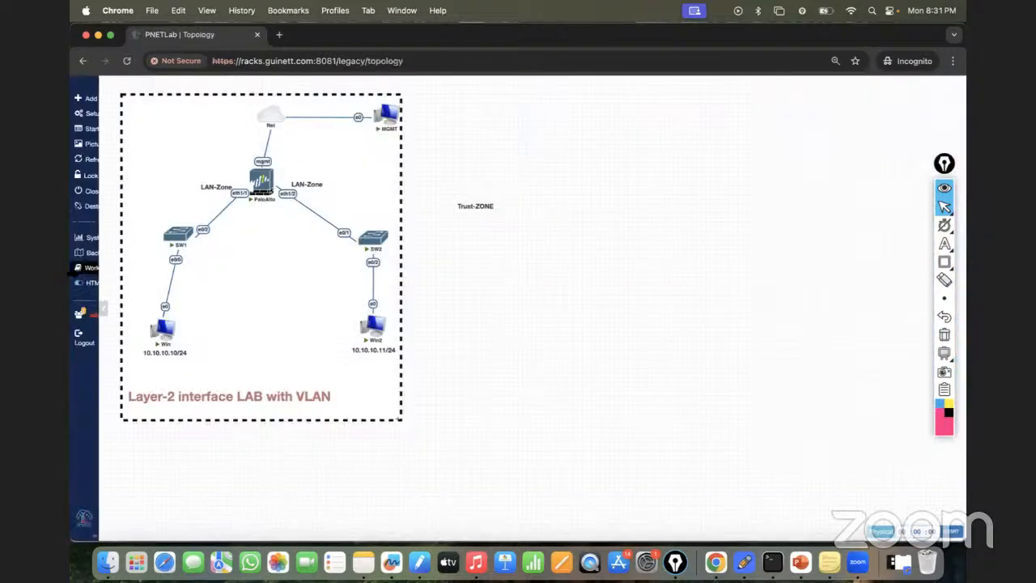
{"action": "left_click", "coordinate": [99, 194]}
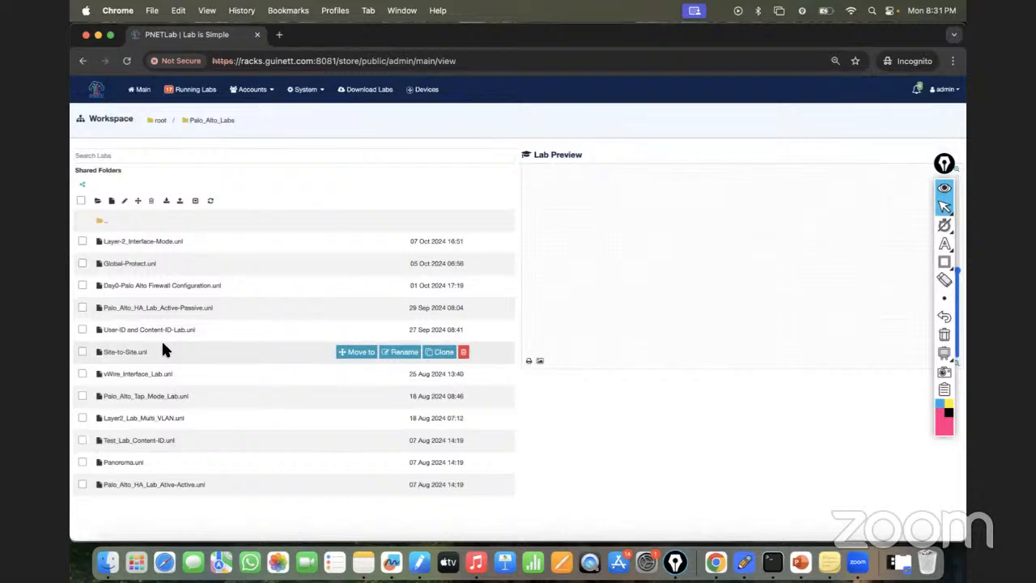
{"action": "left_click", "coordinate": [159, 246]}
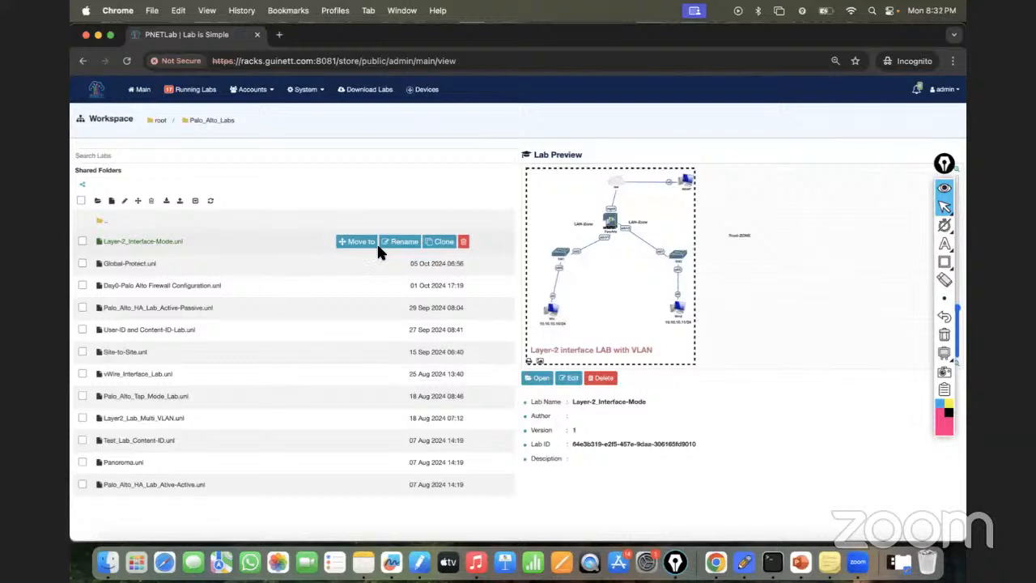
{"action": "left_click", "coordinate": [540, 379]}
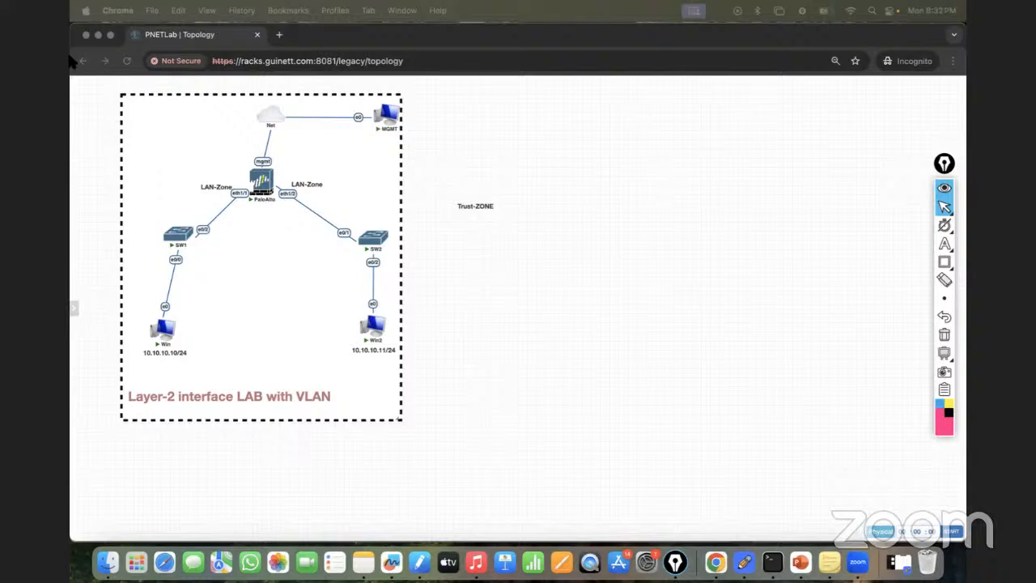
- Close the incognito window and try to log in to PNETLab as admin in the regular window with the account password and captcha code
{"action": "left_click", "coordinate": [86, 35]}
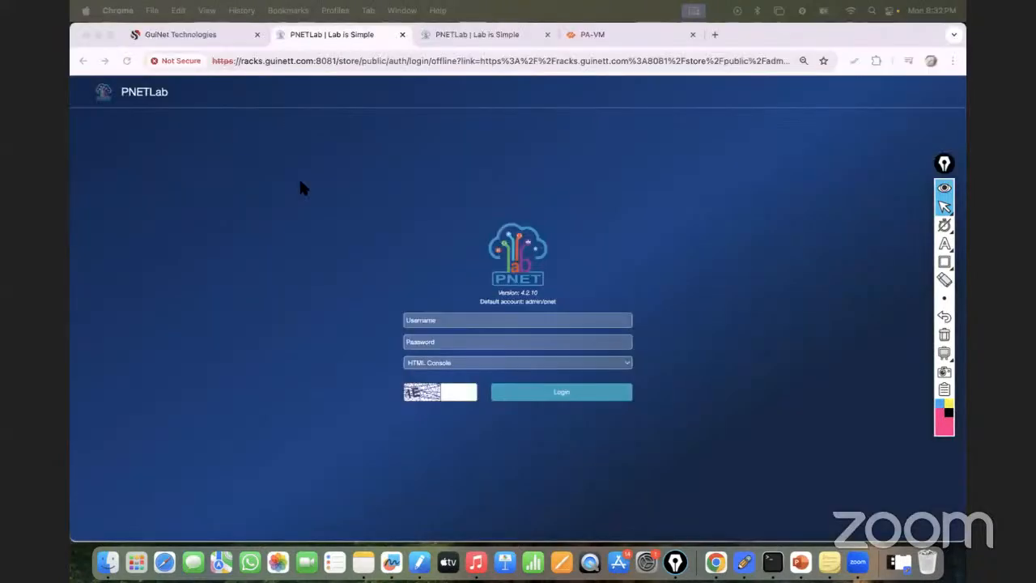
{"action": "left_click", "coordinate": [441, 321]}
{"action": "type", "text": "admin"}
{"action": "key", "text": "Tab"}
{"action": "type", "text": "pnet"}
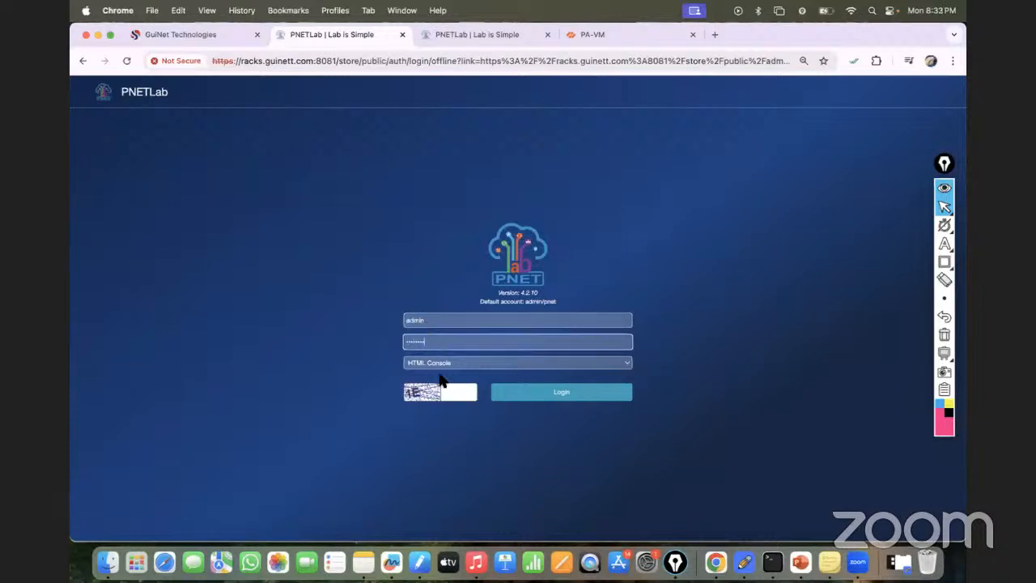
{"action": "left_click", "coordinate": [455, 394]}
{"action": "type", "text": "1E"}
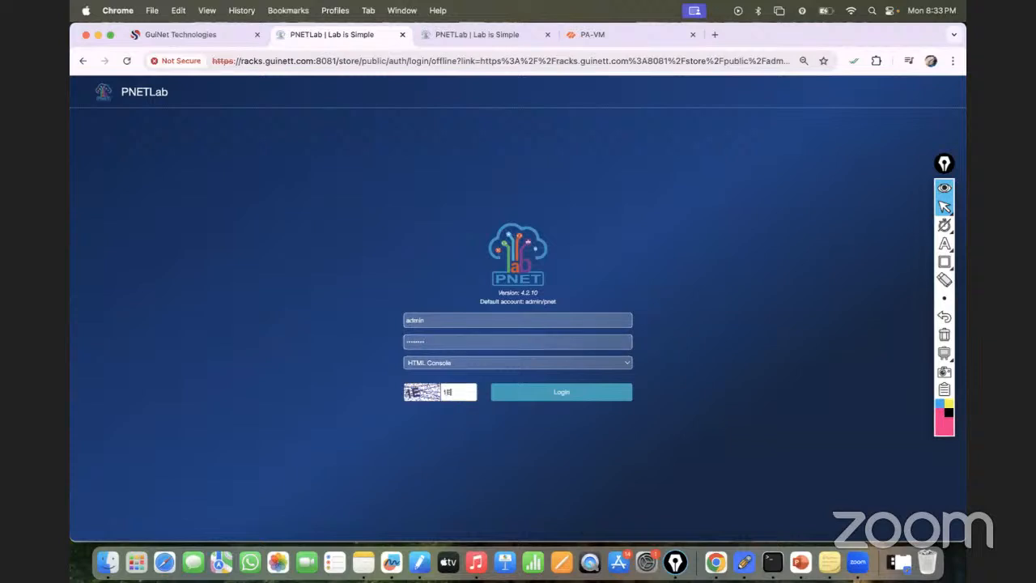
{"action": "left_click", "coordinate": [551, 396]}
- Re-enter the account password, replace the captcha code with the new one, and submit the PNETLab login again
{"action": "left_click", "coordinate": [451, 356]}
{"action": "key", "text": "BackSpace"}
{"action": "key", "text": "BackSpace"}
{"action": "key", "text": "BackSpace"}
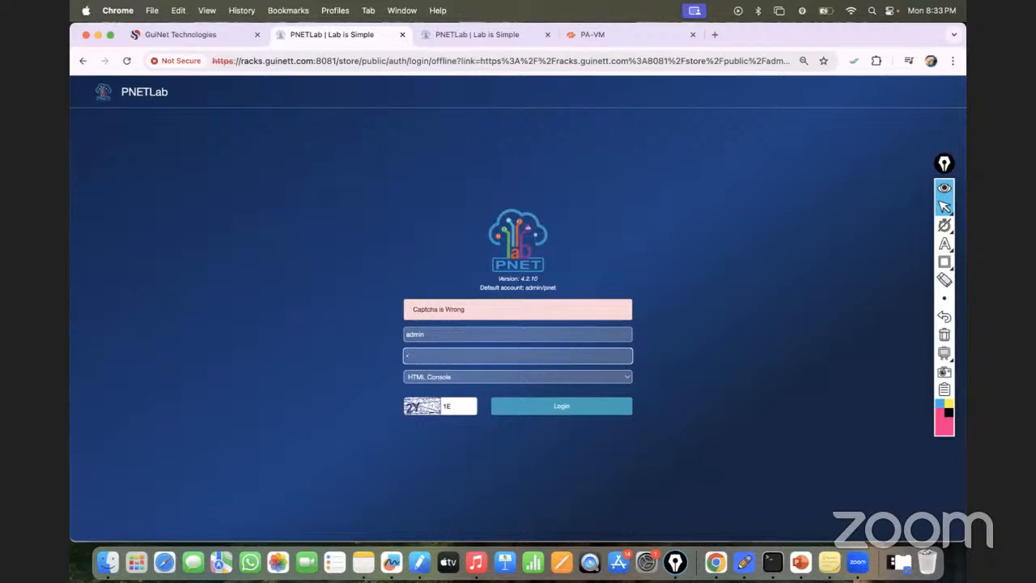
{"action": "type", "text": "pne•••••"}
{"action": "key", "text": "BackSpace"}
{"action": "key", "text": "BackSpace"}
{"action": "key", "text": "BackSpace"}
{"action": "key", "text": "BackSpace"}
{"action": "key", "text": "BackSpace"}
{"action": "key", "text": "BackSpace"}
{"action": "key", "text": "BackSpace"}
{"action": "key", "text": "BackSpace"}
{"action": "type", "text": "pn••••••"}
{"action": "left_click", "coordinate": [474, 405]}
{"action": "key", "text": "BackSpace"}
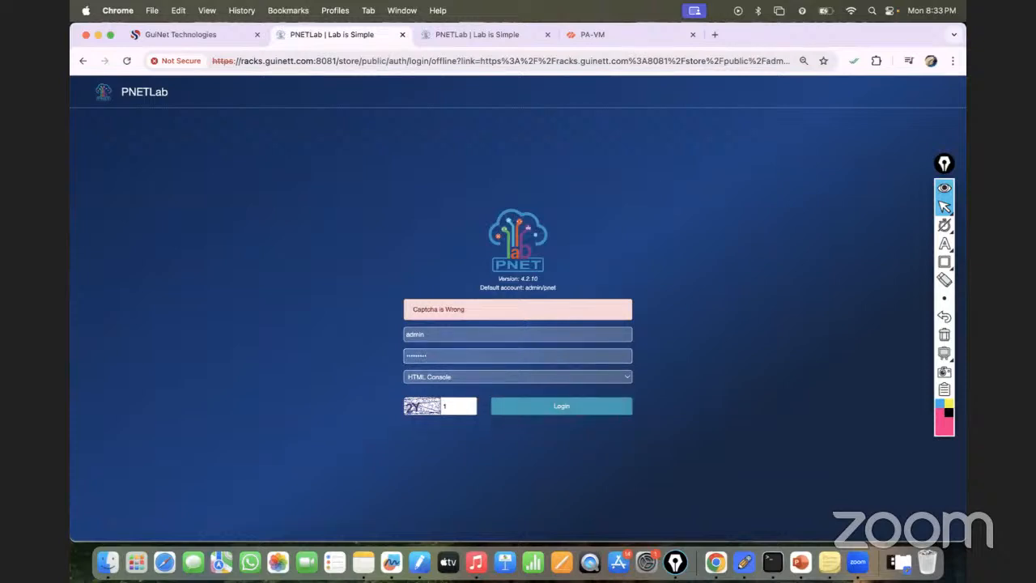
{"action": "type", "text": "2Y"}
{"action": "left_click", "coordinate": [536, 414]}
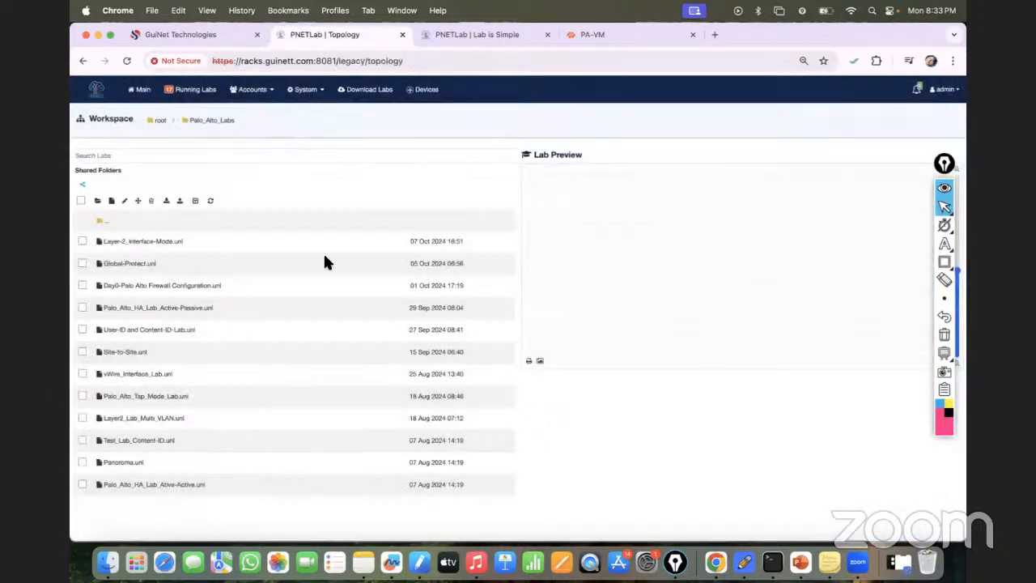
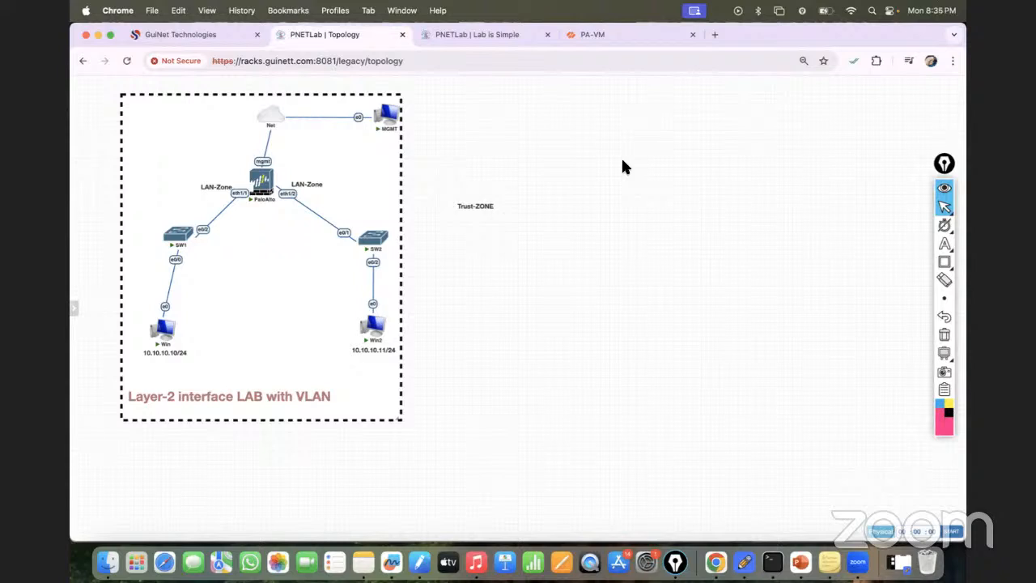
- Sketch a rectangle labelled SW in the empty area beside the topology and link a hand-drawn computer to each side of it
{"action": "left_click", "coordinate": [944, 244]}
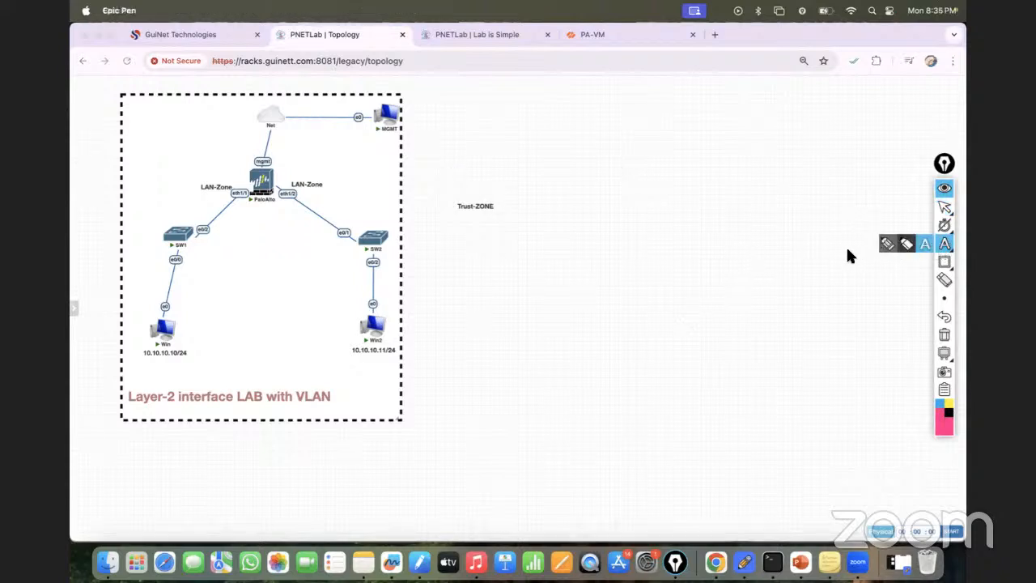
{"action": "left_click", "coordinate": [941, 260]}
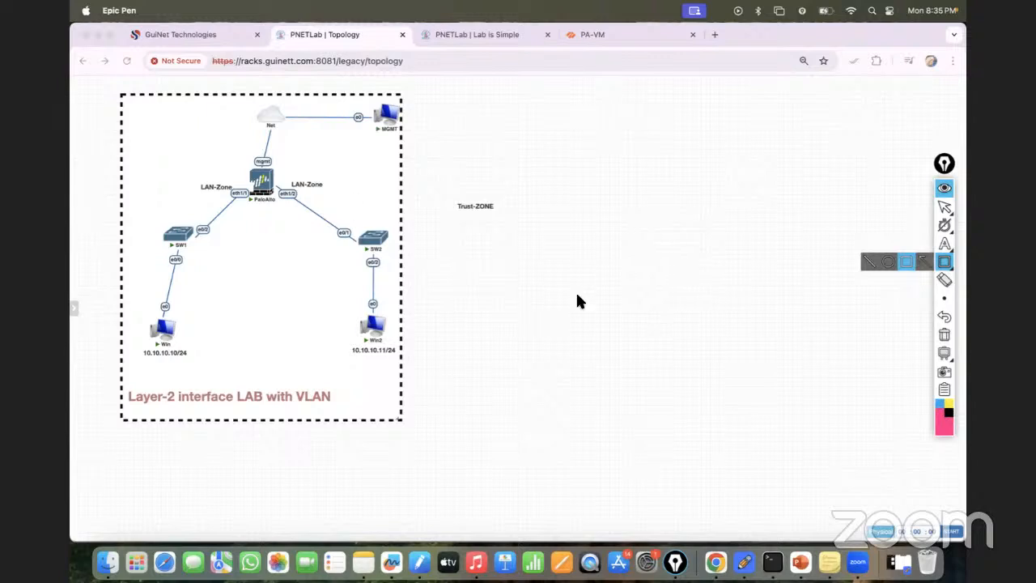
{"action": "left_click", "coordinate": [943, 244]}
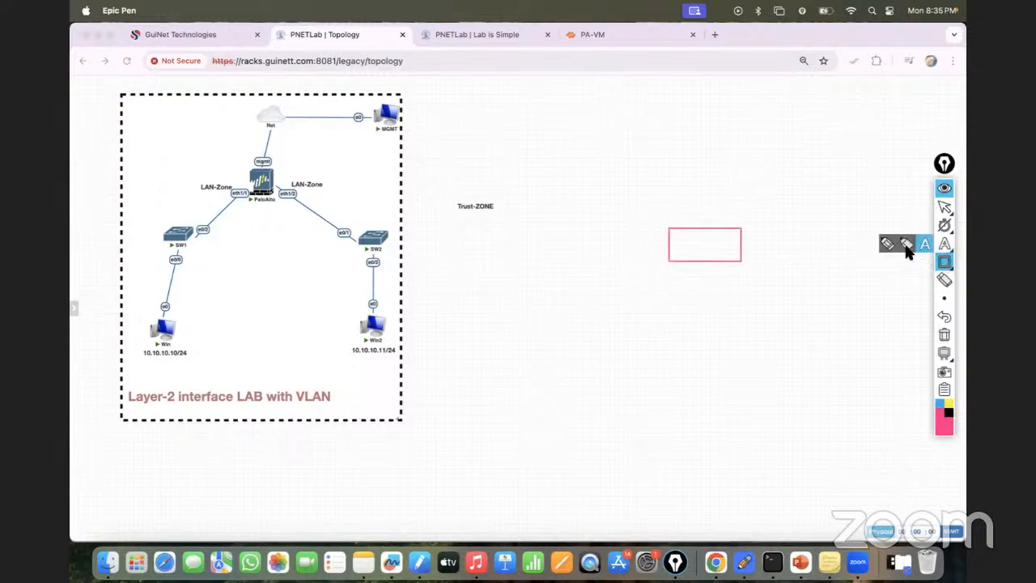
{"action": "left_click", "coordinate": [888, 243]}
{"action": "mouse_move", "coordinate": [693, 242]}
{"action": "left_mouse_down"}
{"action": "mouse_move", "coordinate": [710, 241]}
{"action": "mouse_move", "coordinate": [643, 288]}
{"action": "mouse_move", "coordinate": [641, 276]}
{"action": "left_mouse_up"}
{"action": "left_click_drag", "start_coordinate": [651, 293], "coordinate": [653, 300]}
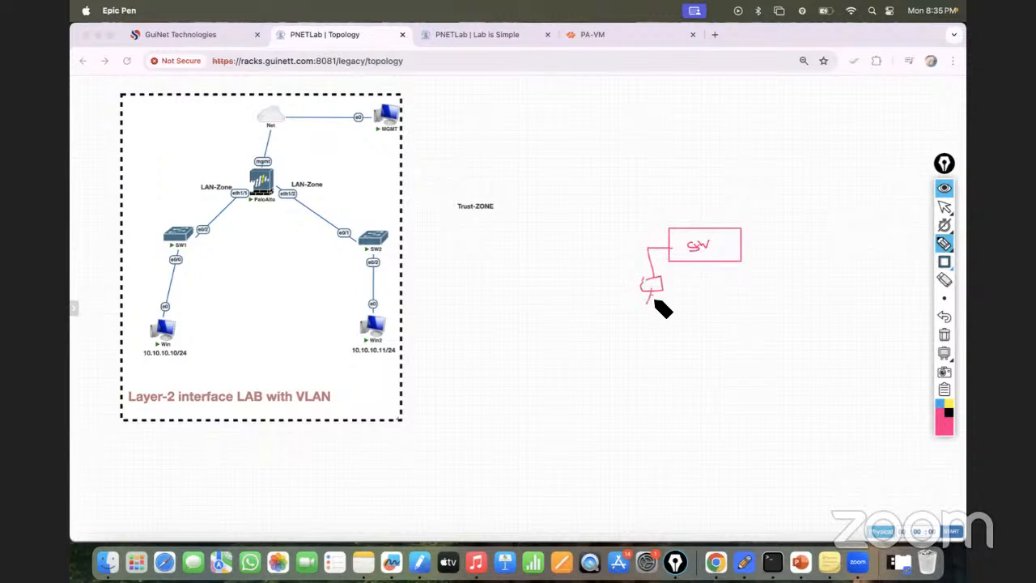
{"action": "mouse_move", "coordinate": [741, 242]}
{"action": "left_mouse_down"}
{"action": "mouse_move", "coordinate": [777, 241]}
{"action": "mouse_move", "coordinate": [793, 254]}
{"action": "mouse_move", "coordinate": [793, 285]}
{"action": "left_mouse_up"}
- Label the two sketched computers with the text 10.10.10.10/24 and 10.10.10.11/24
{"action": "left_click", "coordinate": [944, 246]}
{"action": "left_click_drag", "start_coordinate": [943, 166], "coordinate": [929, 169]}
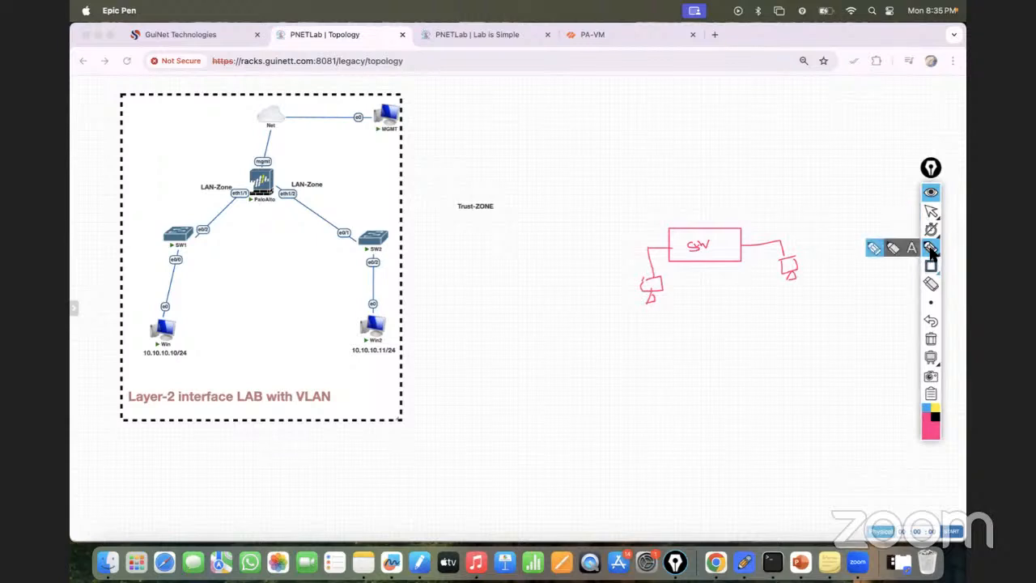
{"action": "left_click", "coordinate": [911, 247]}
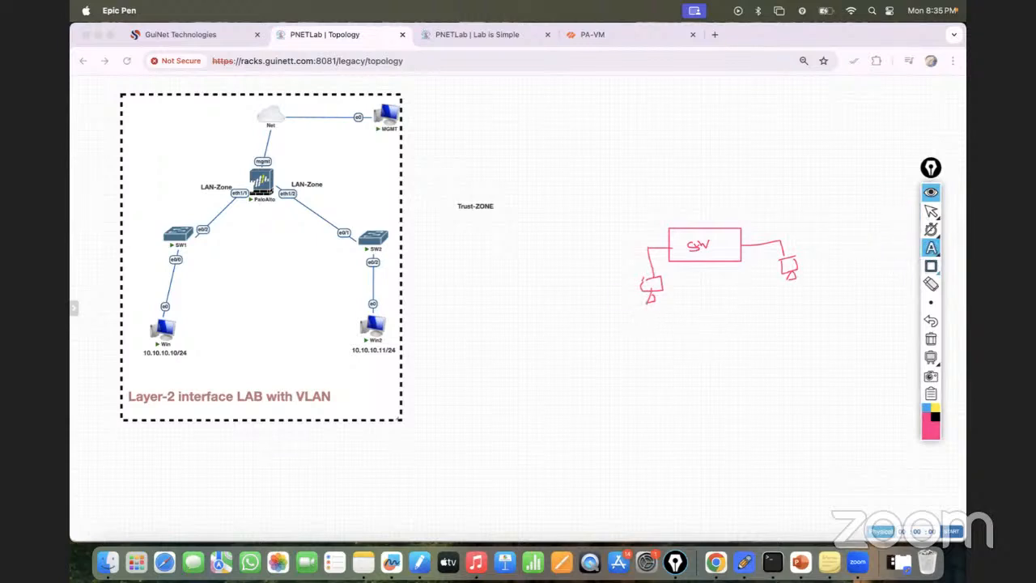
{"action": "left_click", "coordinate": [639, 312]}
{"action": "type", "text": "10.10.10.10/24"}
{"action": "left_click", "coordinate": [786, 290]}
{"action": "left_click", "coordinate": [784, 289]}
{"action": "type", "text": "10.10.10"}
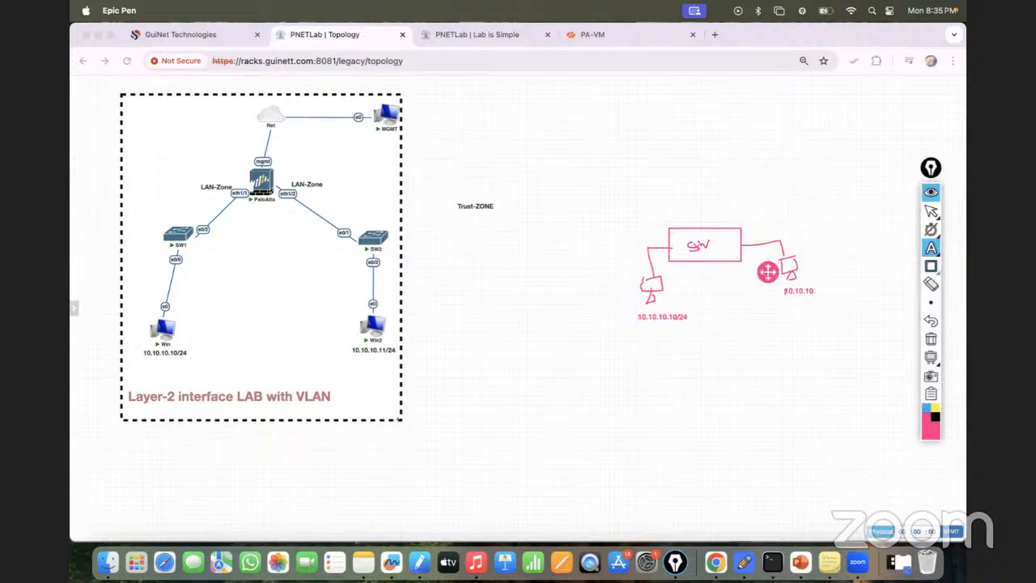
{"action": "type", "text": ".11/24"}
- Add the text label Layer 2 above the sketched switch
{"action": "left_click", "coordinate": [695, 220]}
{"action": "left_click", "coordinate": [695, 220]}
{"action": "type", "text": "Layer 2"}
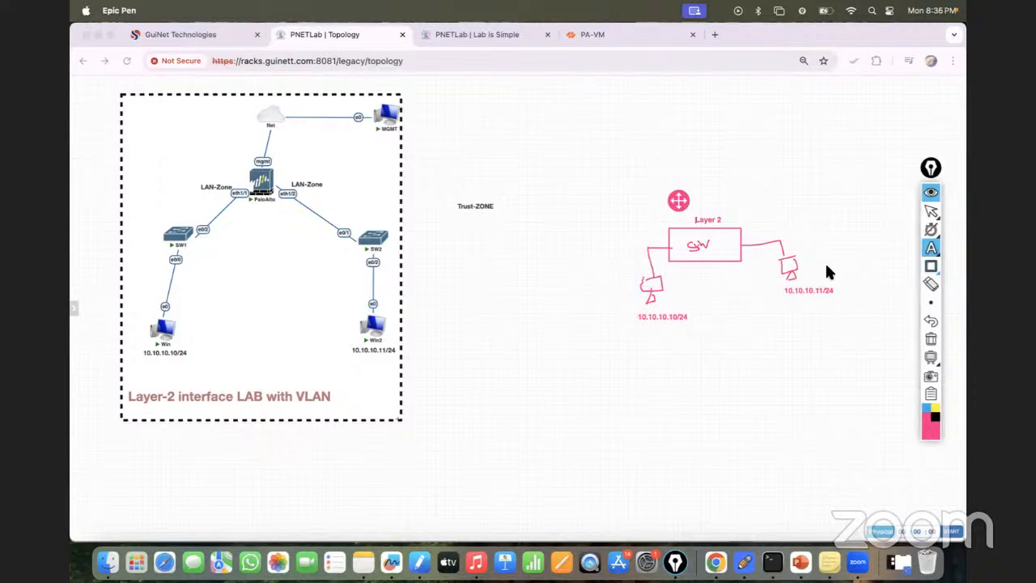
{"action": "left_click", "coordinate": [930, 210]}
{"action": "left_click", "coordinate": [420, 567]}
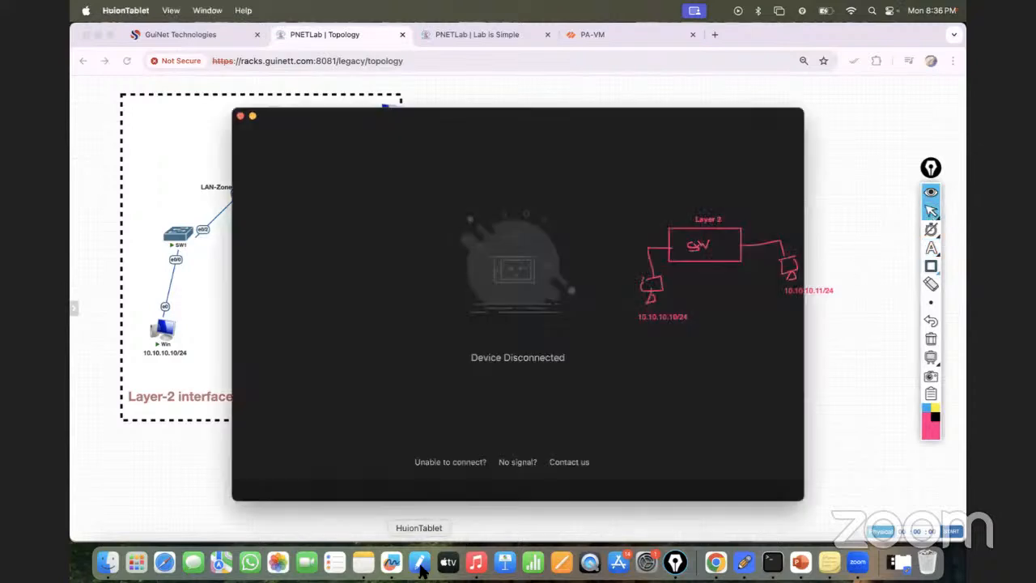
{"action": "left_click", "coordinate": [241, 116]}
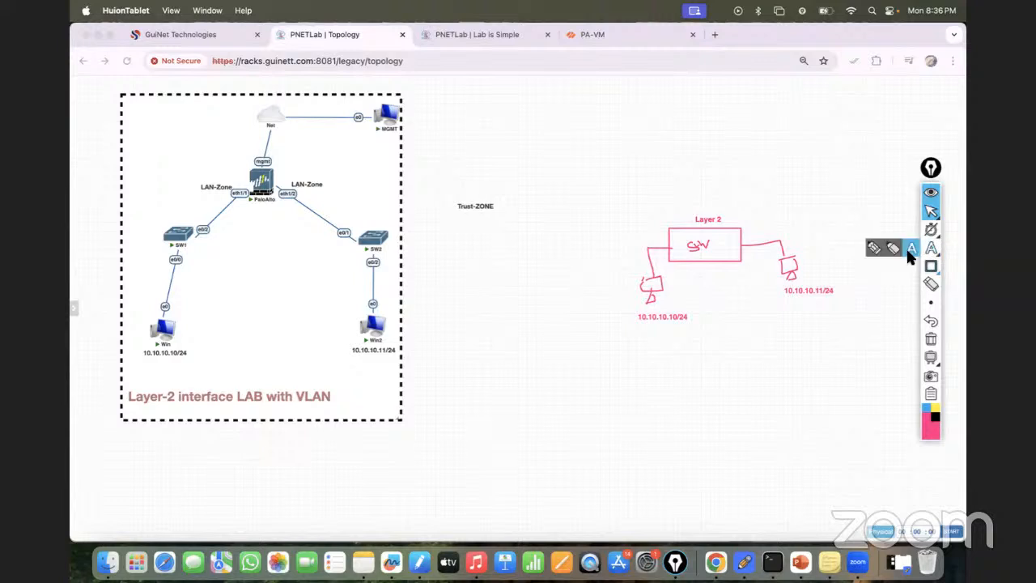
{"action": "left_click", "coordinate": [929, 248]}
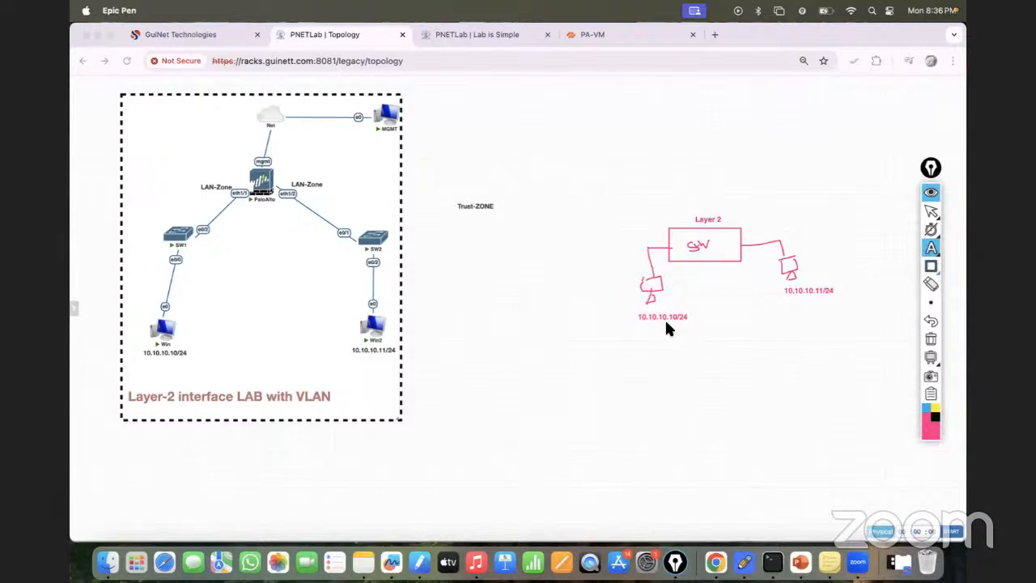
- Erase the switch sketch and trace the path from Win through SW1, PaloAlto and SW2 to Win2 with the pen
{"action": "left_click", "coordinate": [931, 321]}
{"action": "left_click", "coordinate": [930, 339]}
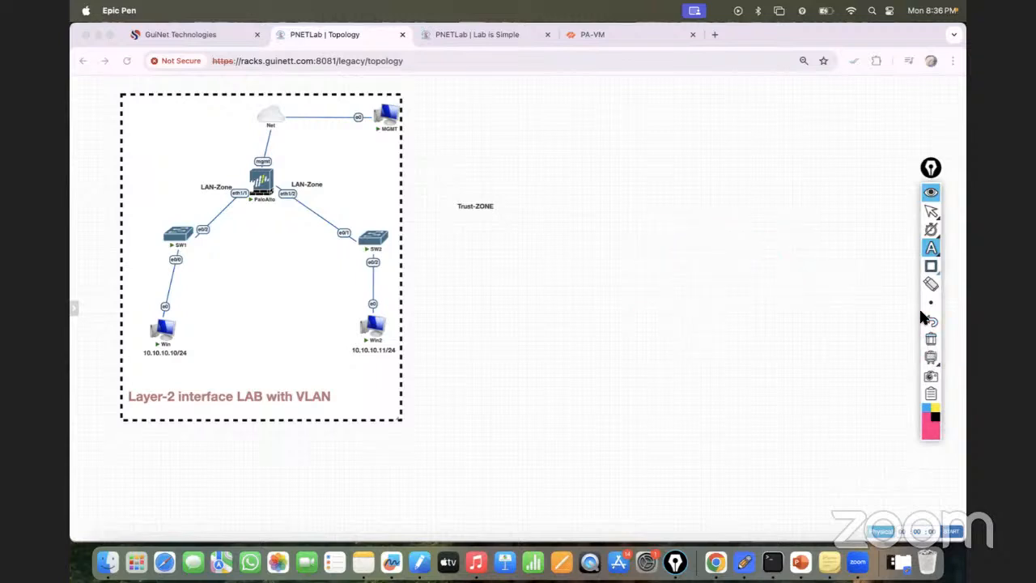
{"action": "mouse_move", "coordinate": [931, 249]}
{"action": "left_click", "coordinate": [874, 251]}
{"action": "mouse_move", "coordinate": [162, 349]}
{"action": "left_mouse_down"}
{"action": "mouse_move", "coordinate": [166, 274]}
{"action": "mouse_move", "coordinate": [247, 192]}
{"action": "mouse_move", "coordinate": [386, 221]}
{"action": "mouse_move", "coordinate": [383, 343]}
{"action": "left_mouse_up"}
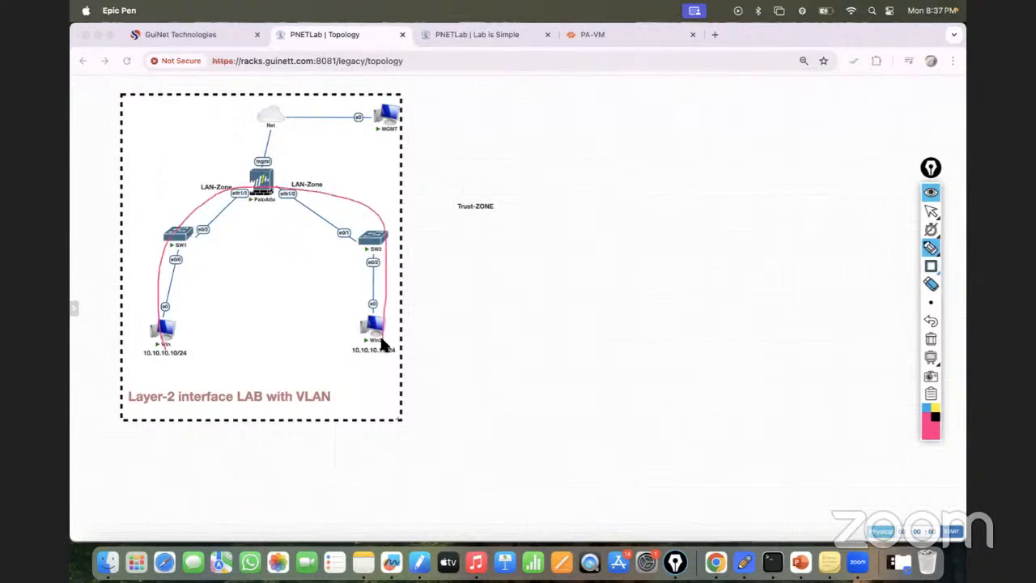
- Circle both PC addresses, both switches and the PaloAlto firewall, mark the firewall L2, and erase all the annotations
{"action": "mouse_move", "coordinate": [208, 352]}
{"action": "left_mouse_down"}
{"action": "mouse_move", "coordinate": [139, 353]}
{"action": "mouse_move", "coordinate": [204, 351]}
{"action": "left_mouse_up"}
{"action": "mouse_move", "coordinate": [339, 343]}
{"action": "left_mouse_down"}
{"action": "mouse_move", "coordinate": [405, 346]}
{"action": "mouse_move", "coordinate": [368, 356]}
{"action": "mouse_move", "coordinate": [396, 344]}
{"action": "left_mouse_up"}
{"action": "mouse_move", "coordinate": [188, 240]}
{"action": "left_mouse_down"}
{"action": "mouse_move", "coordinate": [169, 254]}
{"action": "mouse_move", "coordinate": [199, 229]}
{"action": "left_mouse_up"}
{"action": "mouse_move", "coordinate": [368, 241]}
{"action": "left_mouse_down"}
{"action": "mouse_move", "coordinate": [397, 236]}
{"action": "mouse_move", "coordinate": [350, 243]}
{"action": "left_mouse_up"}
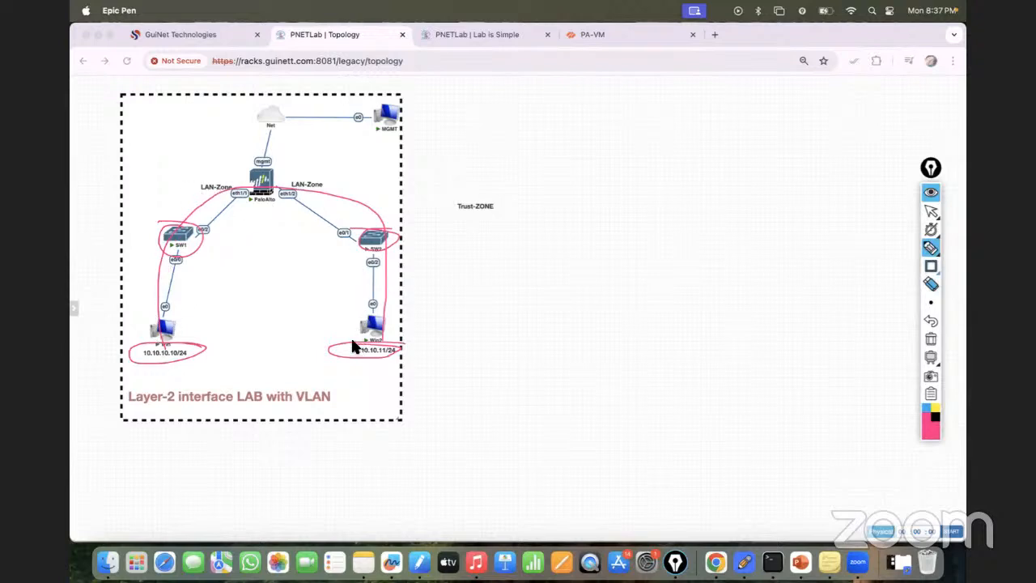
{"action": "mouse_move", "coordinate": [289, 168]}
{"action": "left_mouse_down"}
{"action": "mouse_move", "coordinate": [248, 160]}
{"action": "mouse_move", "coordinate": [271, 209]}
{"action": "mouse_move", "coordinate": [274, 151]}
{"action": "mouse_move", "coordinate": [300, 172]}
{"action": "mouse_move", "coordinate": [316, 165]}
{"action": "mouse_move", "coordinate": [283, 154]}
{"action": "left_mouse_up"}
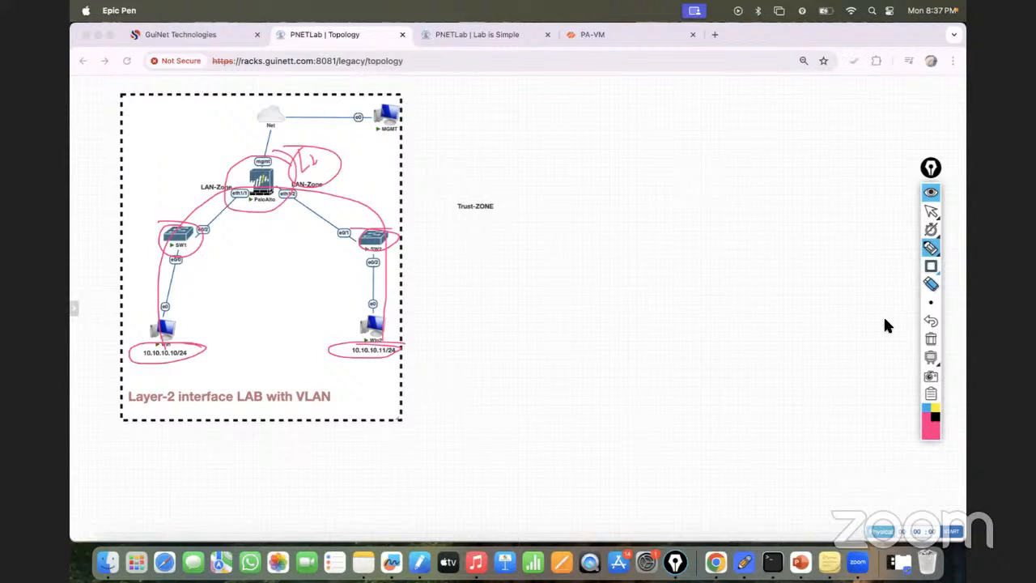
{"action": "left_click", "coordinate": [930, 339]}
{"action": "left_click", "coordinate": [930, 211]}
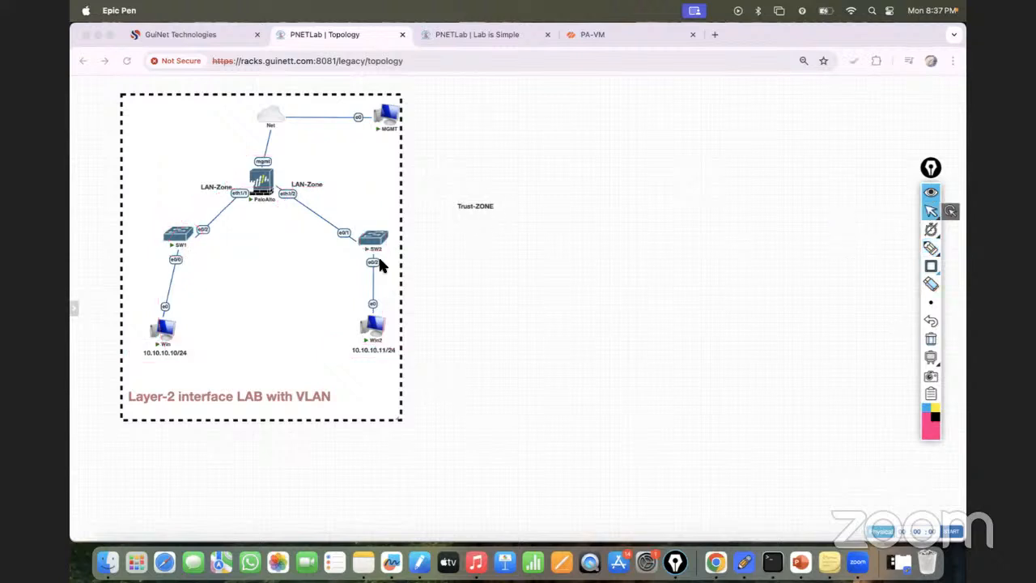
- Check the Win console, close it, wipe the Win node and start it again
{"action": "left_click", "coordinate": [166, 330]}
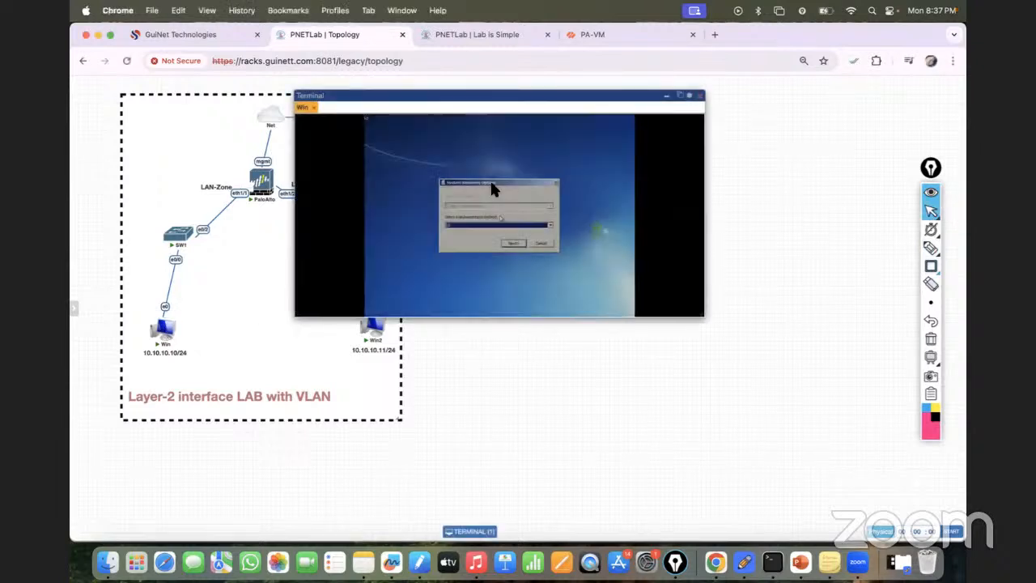
{"action": "left_click", "coordinate": [700, 96]}
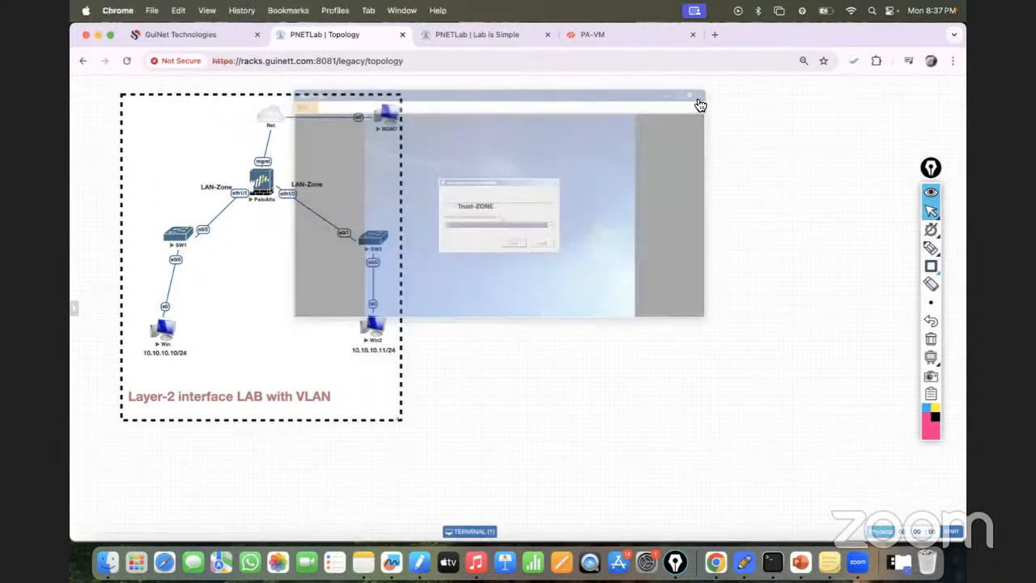
{"action": "right_click", "coordinate": [167, 333]}
{"action": "left_click", "coordinate": [192, 377]}
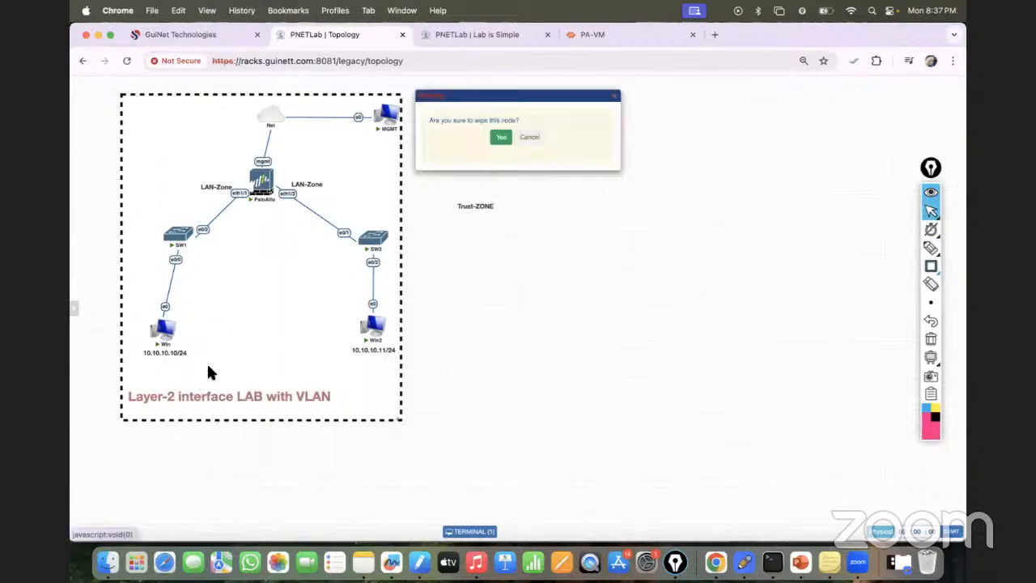
{"action": "left_click", "coordinate": [500, 135]}
{"action": "mouse_move", "coordinate": [162, 339]}
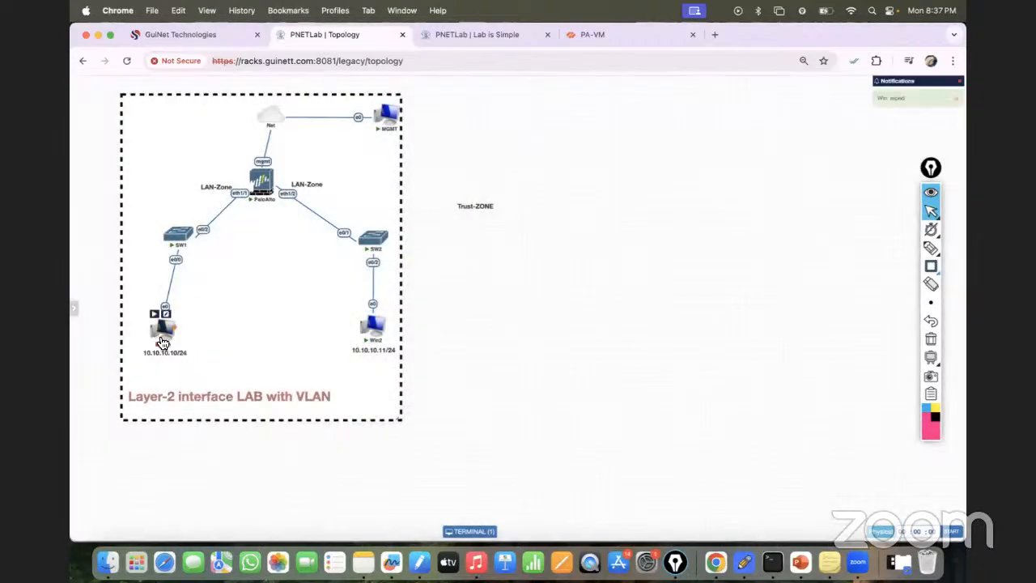
- Open the Win2 console in its own browser tab and add the Win console to it
{"action": "left_click", "coordinate": [380, 331]}
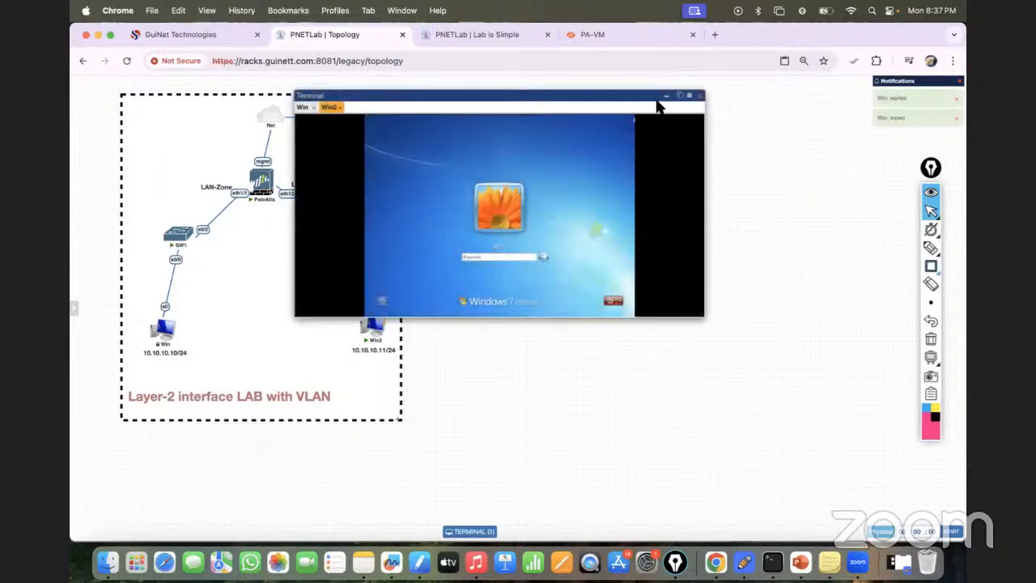
{"action": "left_click", "coordinate": [682, 98]}
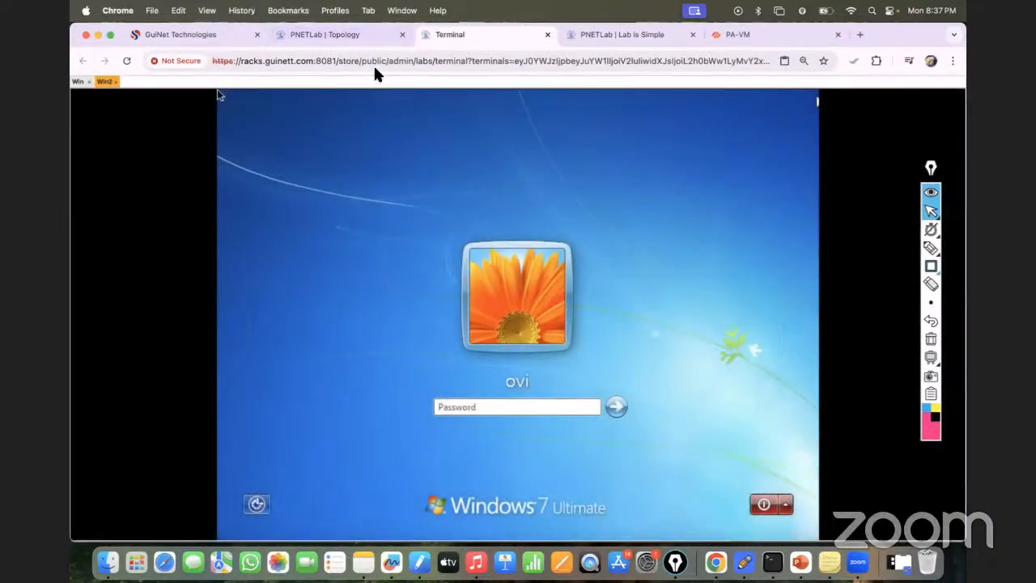
{"action": "left_click", "coordinate": [340, 34]}
{"action": "mouse_move", "coordinate": [168, 333]}
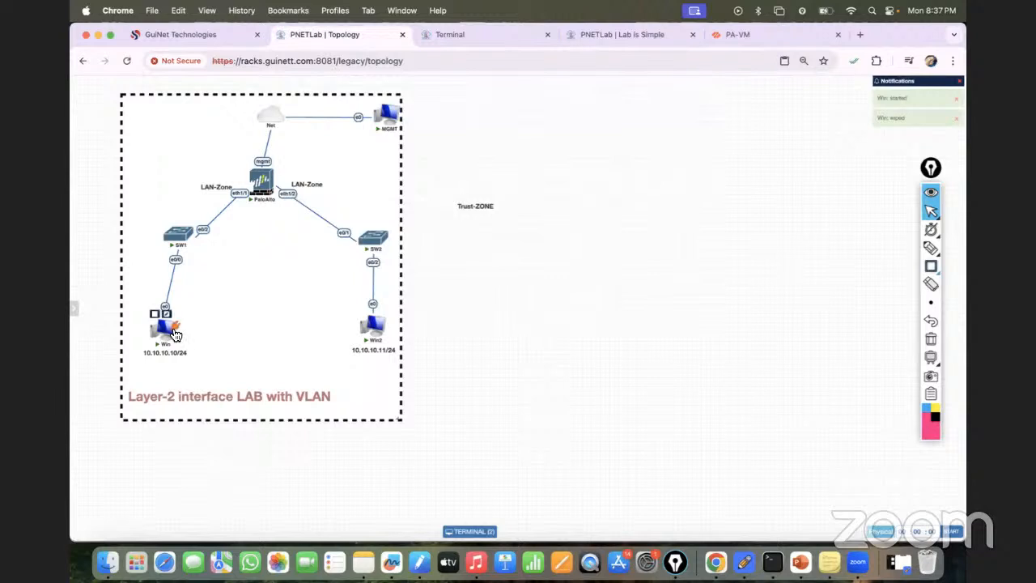
{"action": "left_click", "coordinate": [168, 335]}
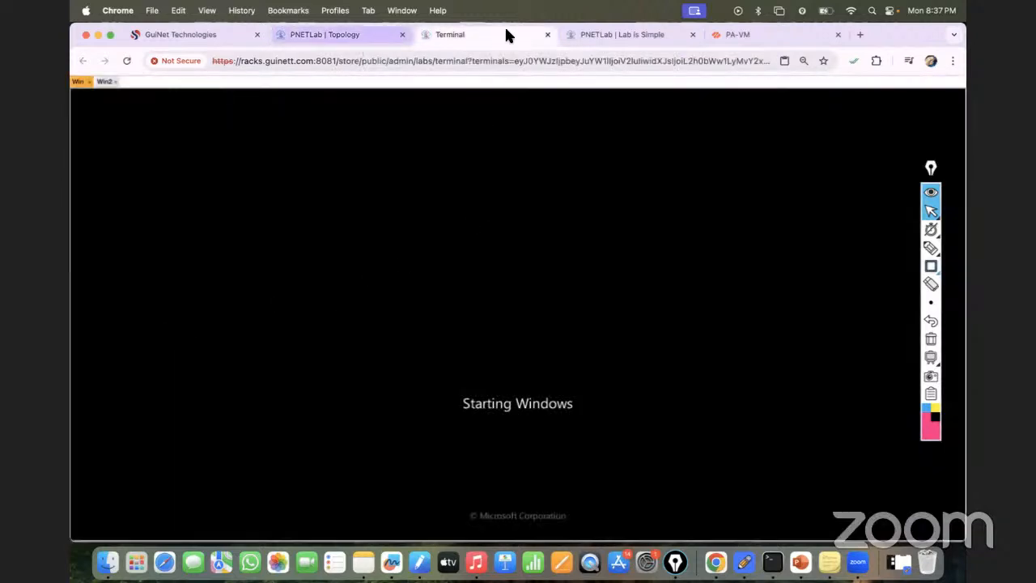
- Log in to Windows on Win2 with the account password
{"action": "left_click", "coordinate": [103, 83]}
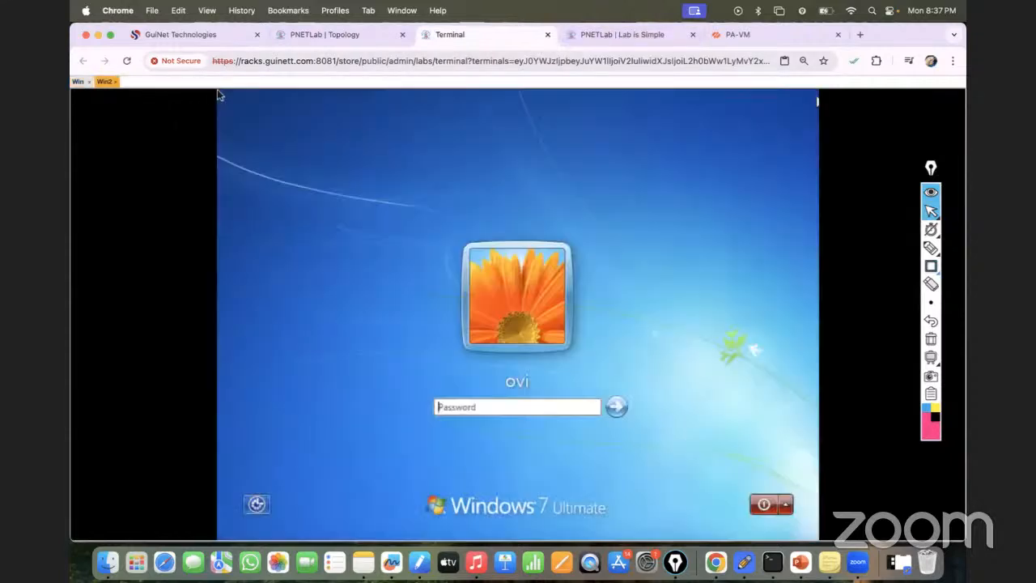
{"action": "type", "text": "•••"}
{"action": "key", "text": "Return"}
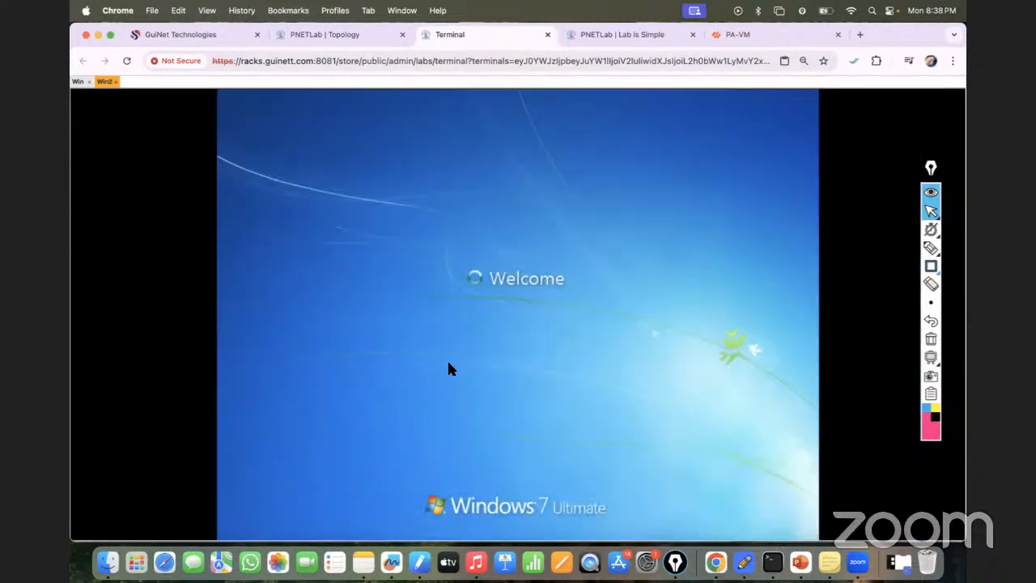
- Refresh the Win2 desktop and postpone the Windows restart
{"action": "right_click", "coordinate": [429, 275]}
{"action": "left_click", "coordinate": [456, 300]}
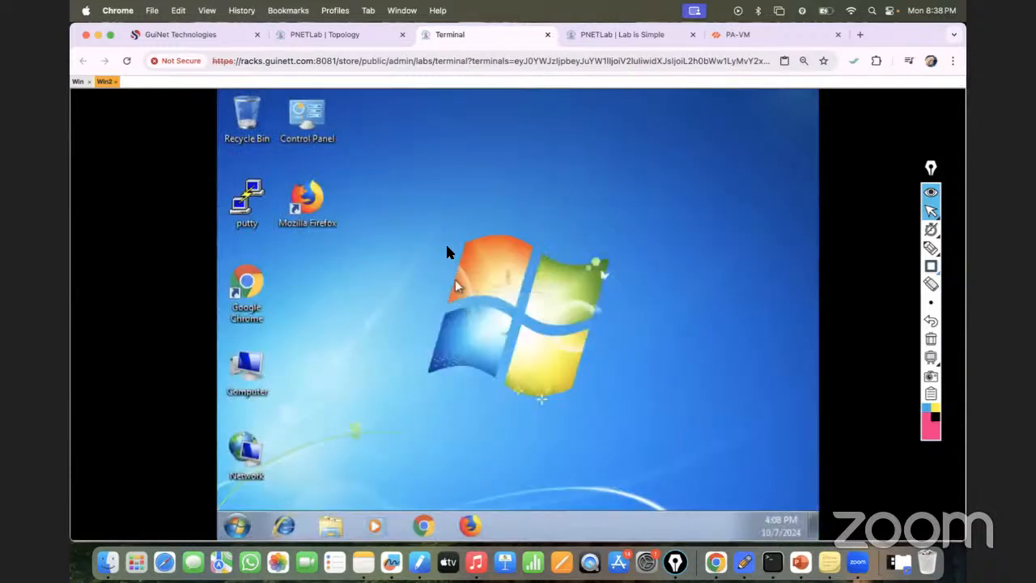
{"action": "right_click", "coordinate": [448, 247]}
{"action": "left_click", "coordinate": [476, 290]}
{"action": "right_click", "coordinate": [439, 233]}
{"action": "left_click", "coordinate": [477, 273]}
{"action": "right_click", "coordinate": [256, 453]}
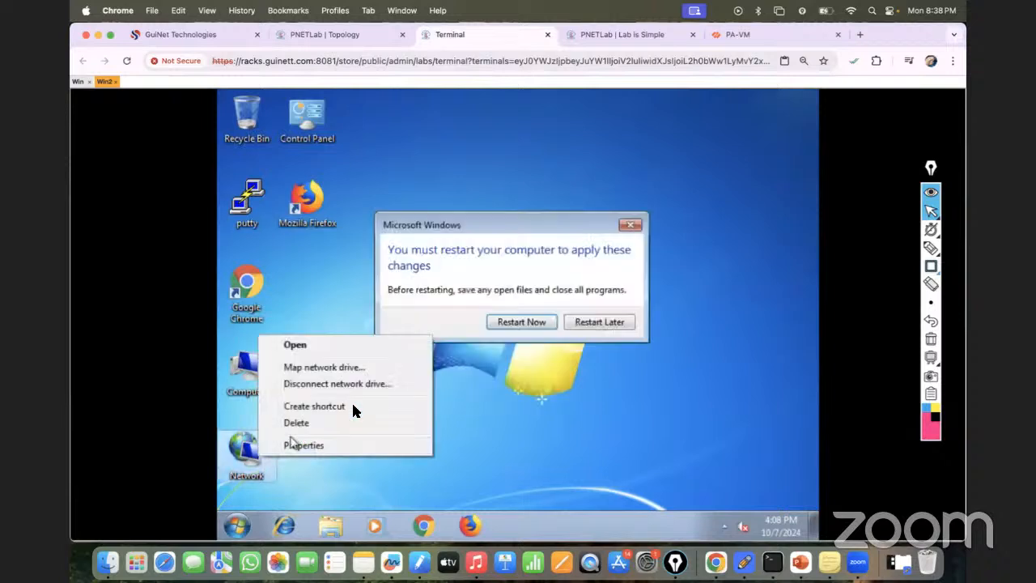
{"action": "left_click", "coordinate": [605, 322]}
{"action": "left_click", "coordinate": [606, 322]}
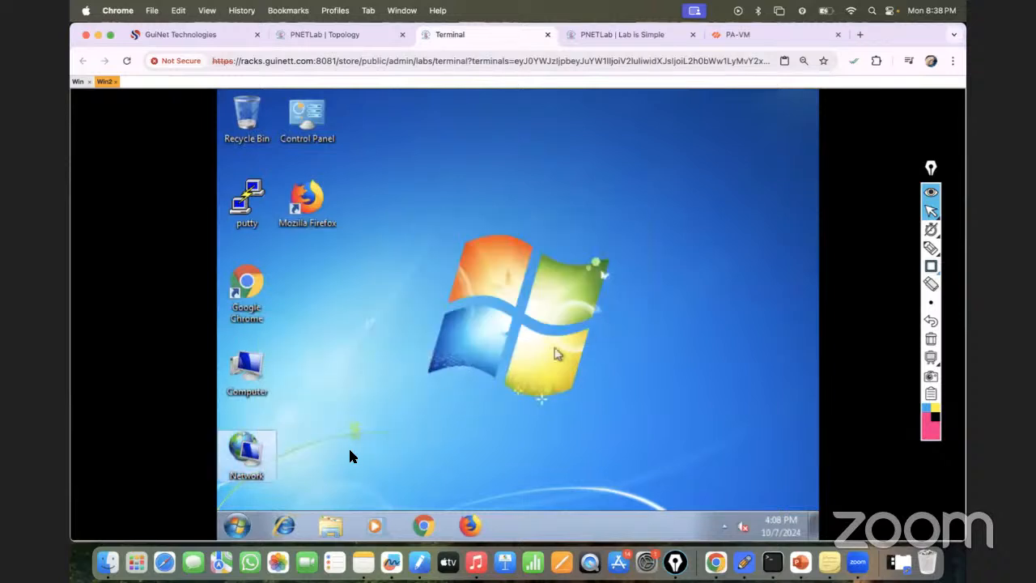
- Open the TCP/IPv4 properties of the Local Area Connection on Win2
{"action": "right_click", "coordinate": [259, 458]}
{"action": "left_click", "coordinate": [303, 439]}
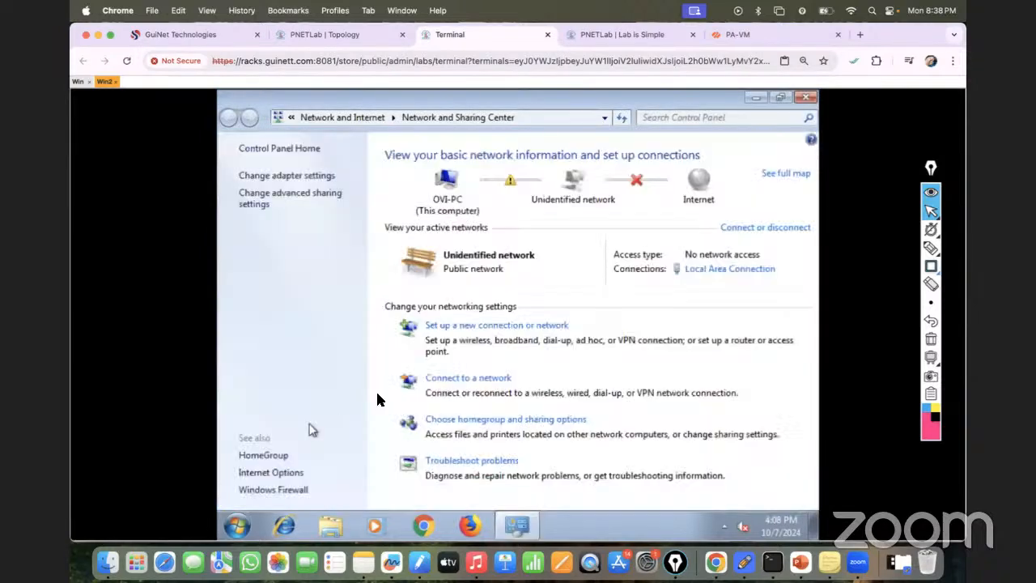
{"action": "left_click", "coordinate": [299, 176]}
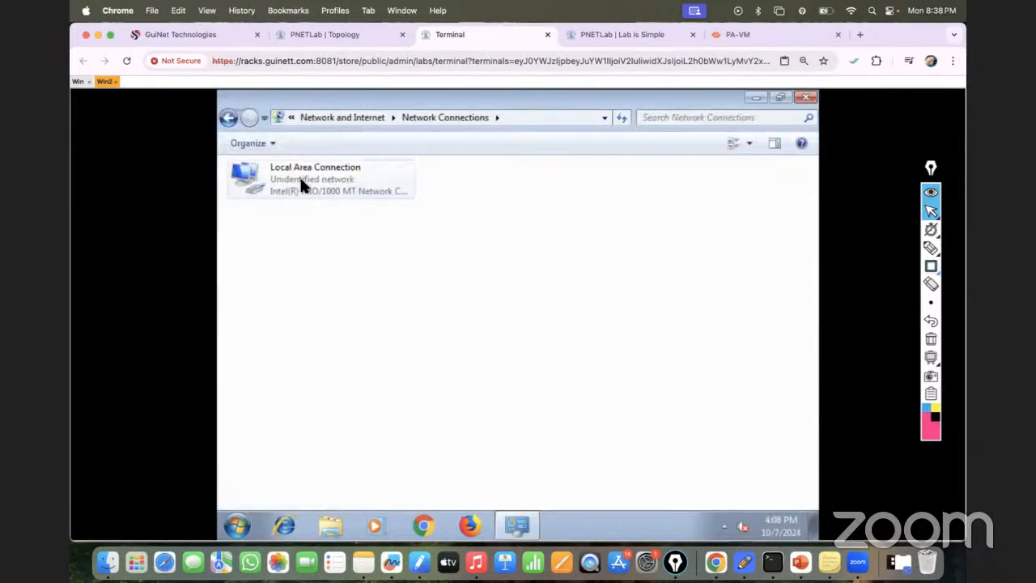
{"action": "right_click", "coordinate": [301, 180]}
{"action": "left_click", "coordinate": [340, 321]}
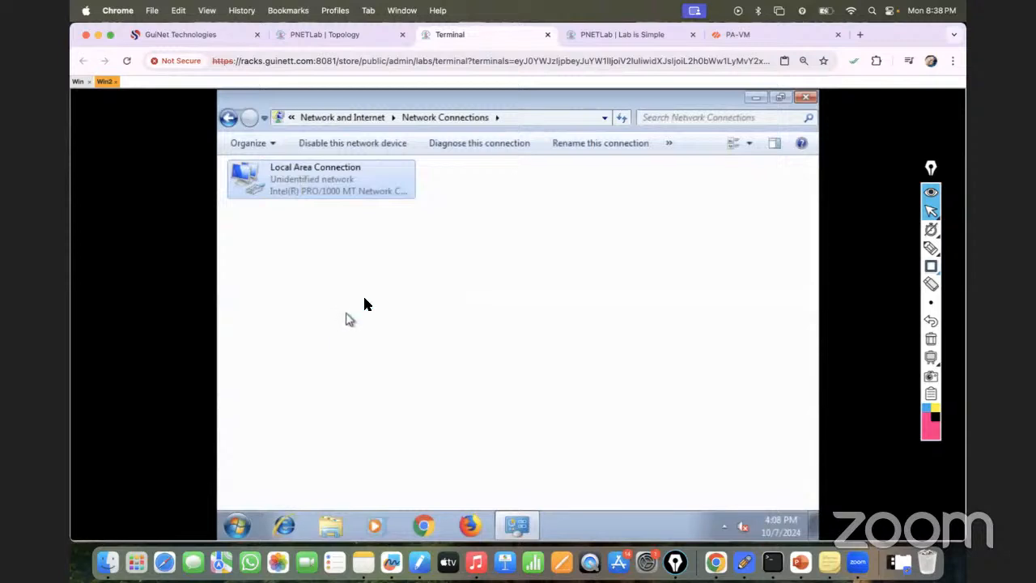
{"action": "double_click", "coordinate": [376, 328]}
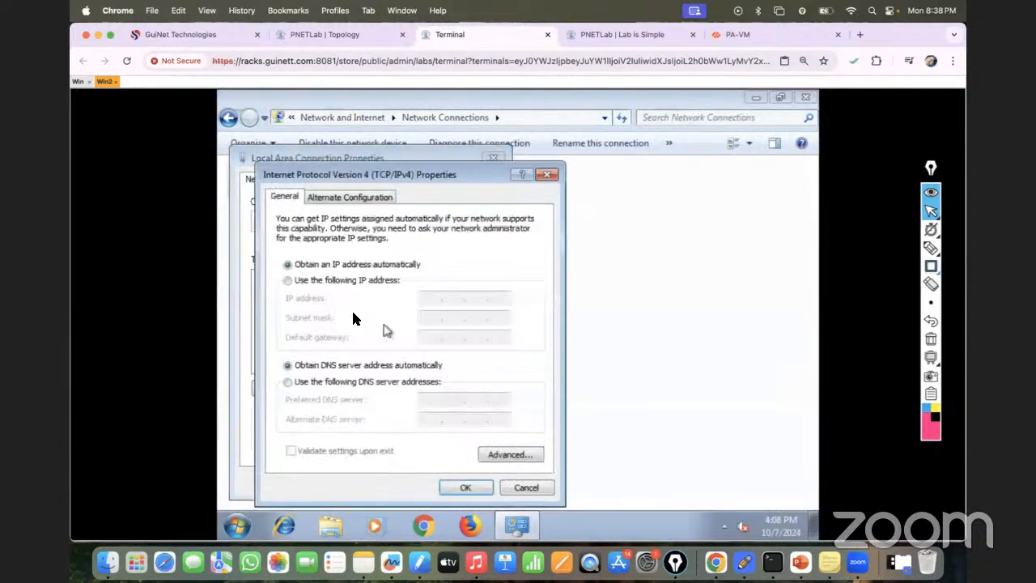
- Assign Win2 the static IP address 10.10.10.11 with a /24 subnet mask and accept the IPv4 settings
{"action": "left_click", "coordinate": [289, 280]}
{"action": "left_click", "coordinate": [432, 300]}
{"action": "type", "text": "11.1."}
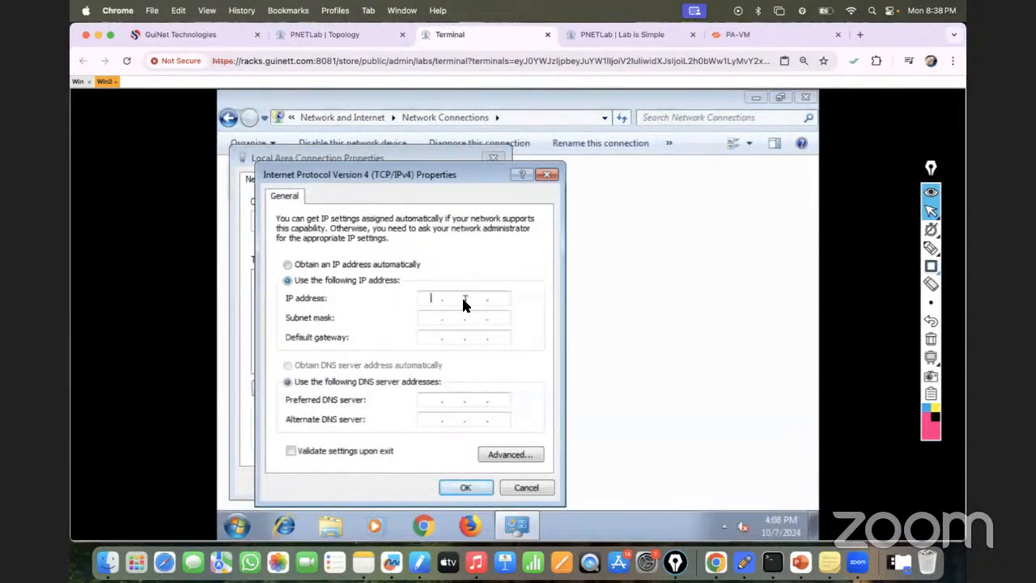
{"action": "key", "text": "BackSpace"}
{"action": "key", "text": "BackSpace"}
{"action": "key", "text": "BackSpace"}
{"action": "key", "text": "BackSpace"}
{"action": "key", "text": "BackSpace"}
{"action": "type", "text": "10 . 10 . 10 . 11"}
{"action": "left_click", "coordinate": [439, 318]}
{"action": "type", "text": "255255"}
{"action": "left_click", "coordinate": [458, 488]}
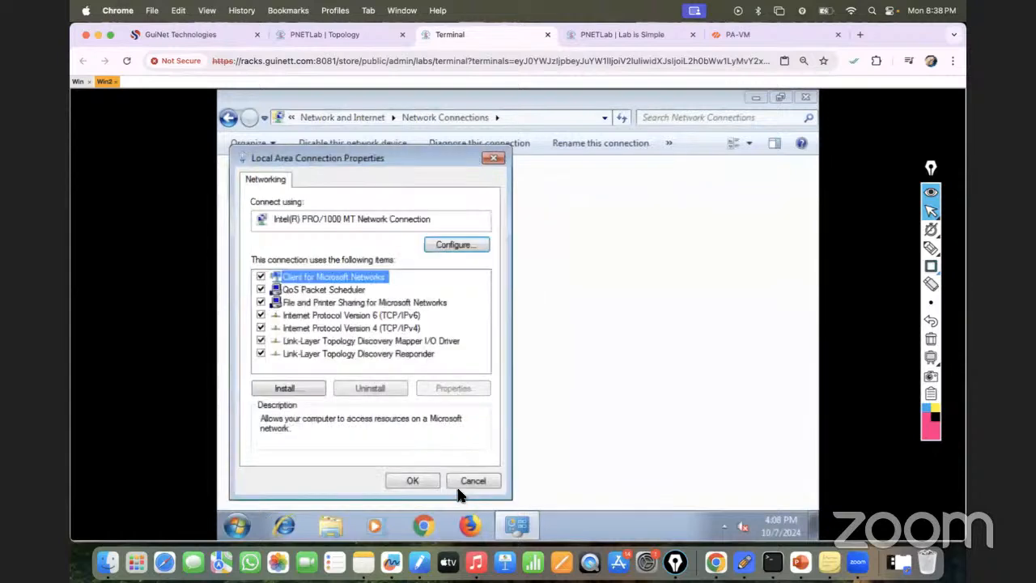
- Save the Local Area Connection properties on Win2 and display its IP configuration with ipconfig in a Command Prompt
{"action": "left_click", "coordinate": [417, 480]}
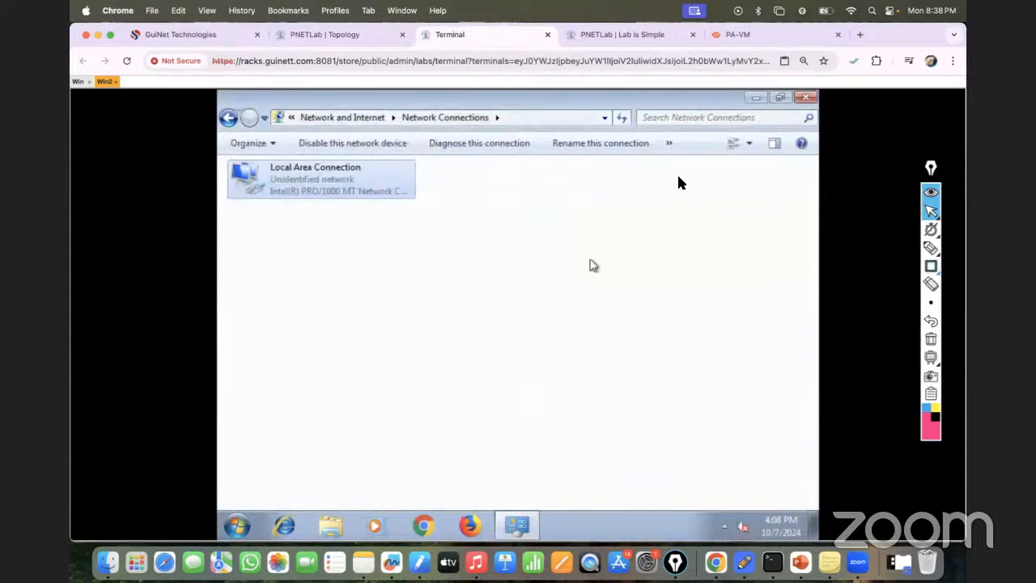
{"action": "left_click", "coordinate": [805, 97]}
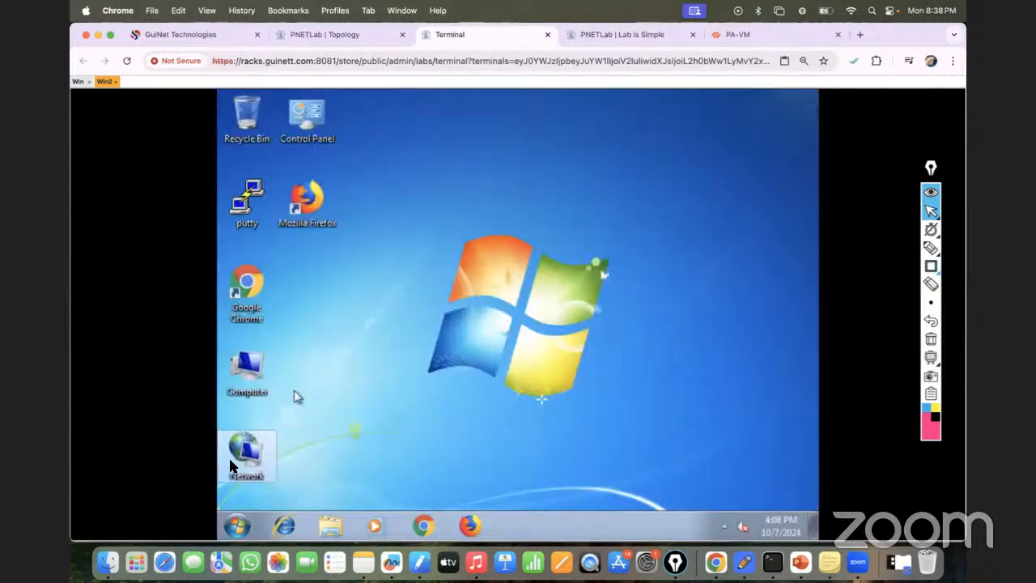
{"action": "left_click", "coordinate": [237, 527]}
{"action": "type", "text": "cmd"}
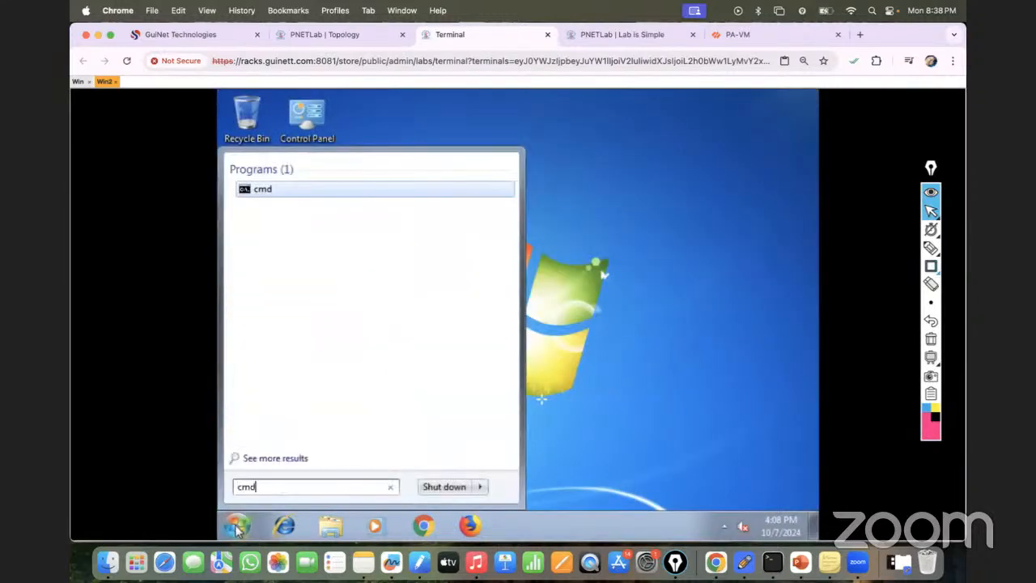
{"action": "key", "text": "Return"}
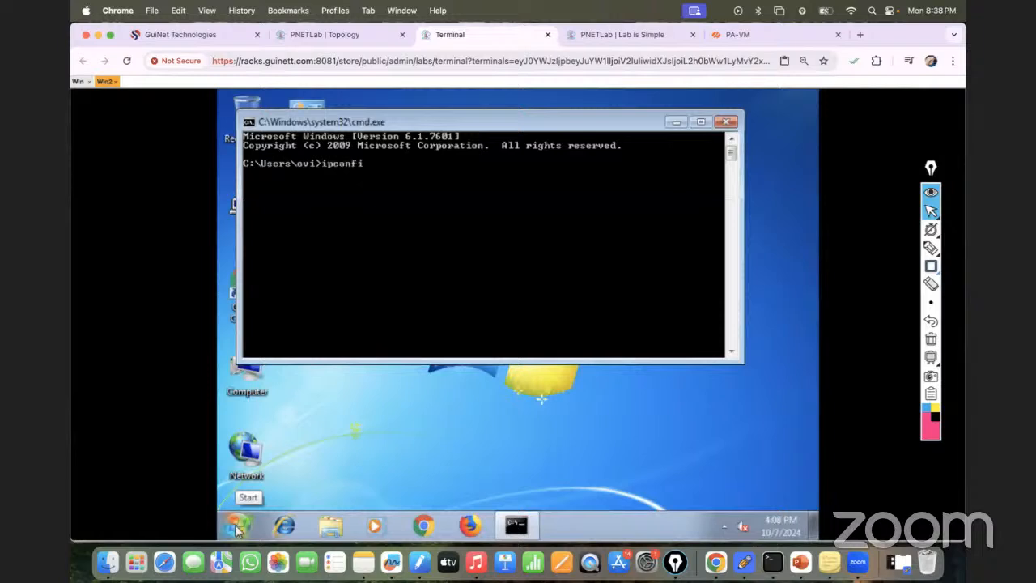
{"action": "key", "text": "Return"}
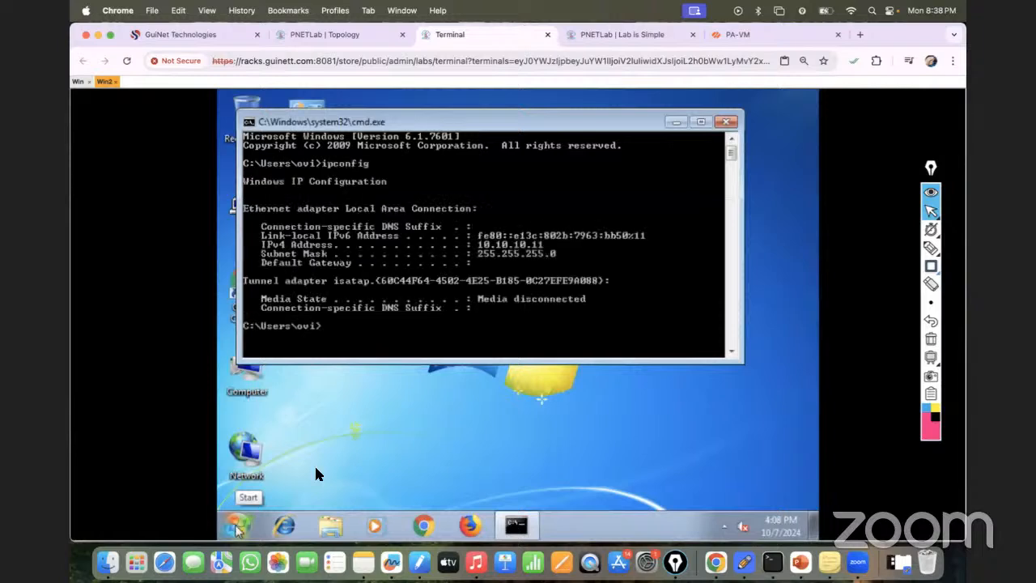
- Open the Windows Firewall with Advanced Security properties on Win2
{"action": "left_click", "coordinate": [235, 526]}
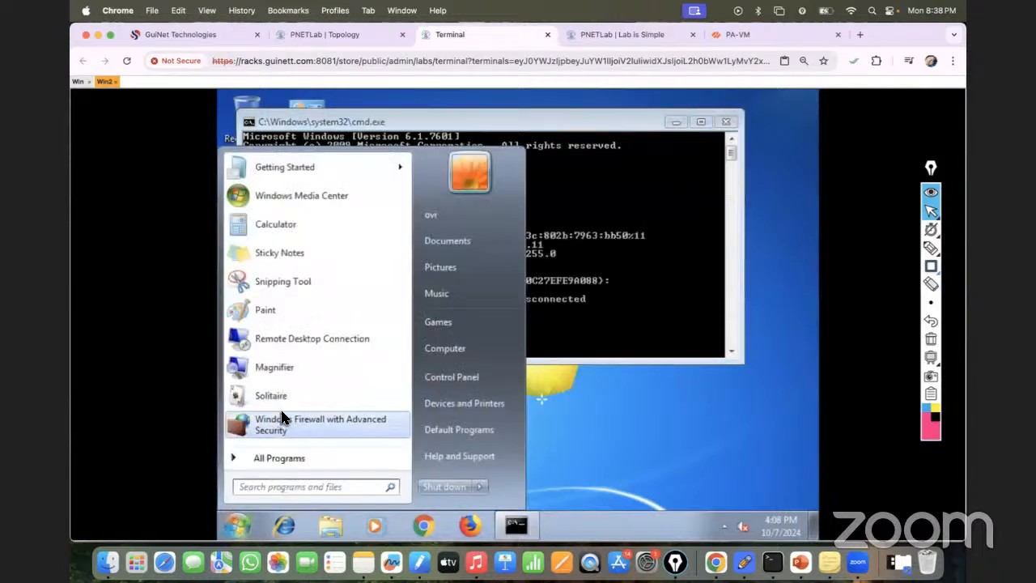
{"action": "left_click", "coordinate": [323, 29]}
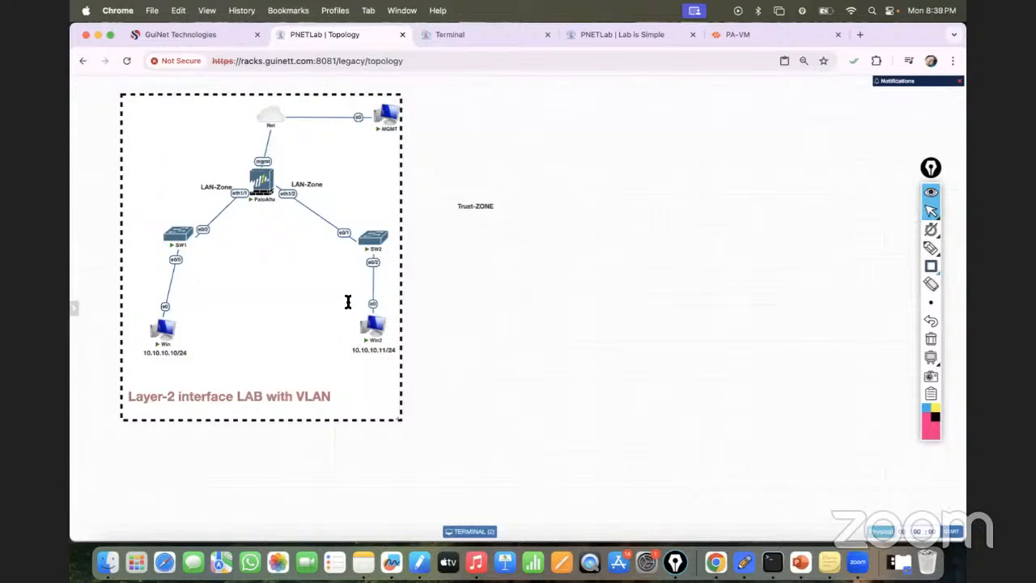
{"action": "left_click", "coordinate": [492, 33]}
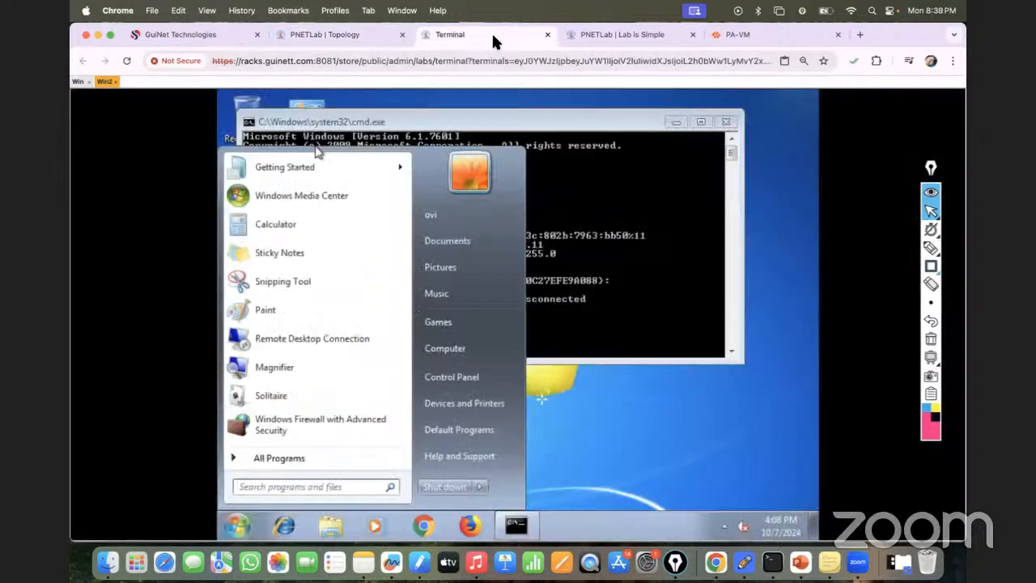
{"action": "left_click", "coordinate": [306, 425]}
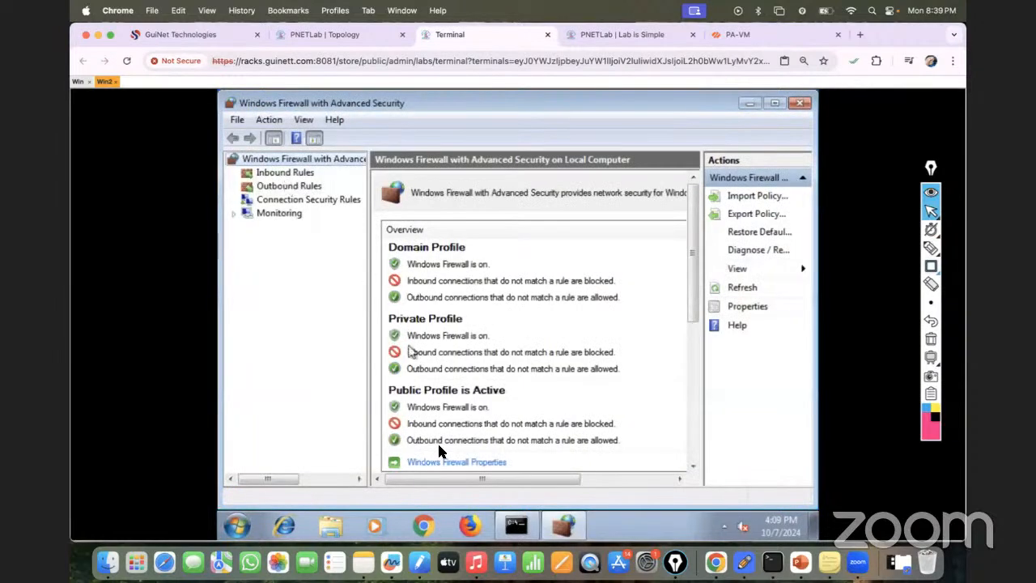
{"action": "left_click", "coordinate": [456, 464]}
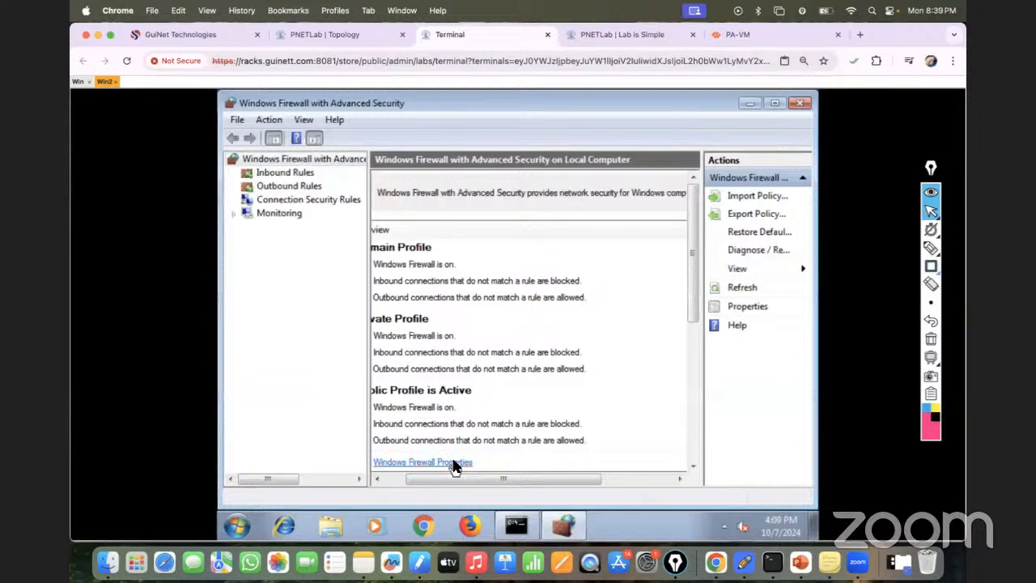
- Turn the firewall state Off for the Domain, Private and Public profiles on Win2, apply the change and close the firewall console
{"action": "left_click", "coordinate": [567, 219]}
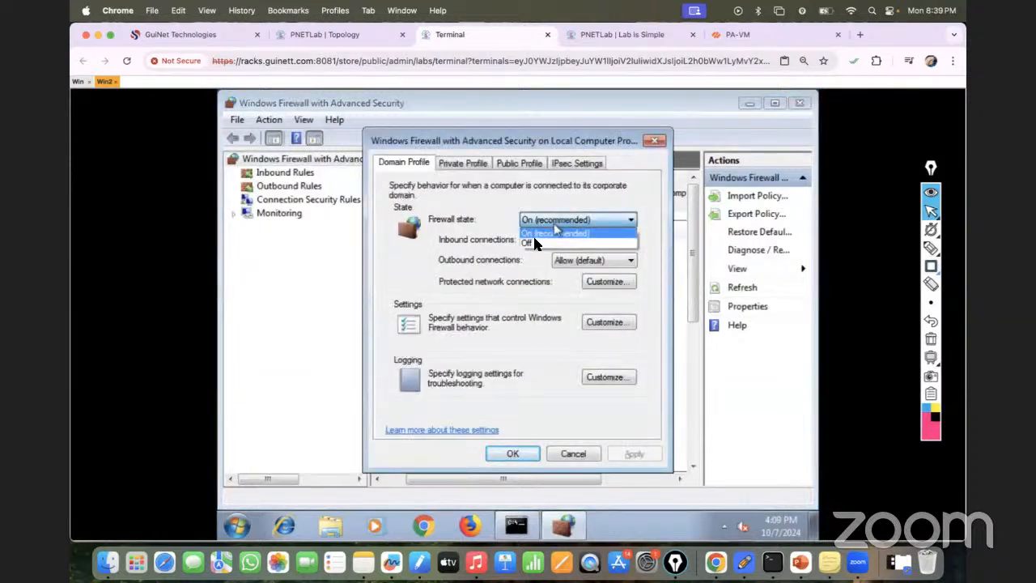
{"action": "left_click", "coordinate": [534, 234]}
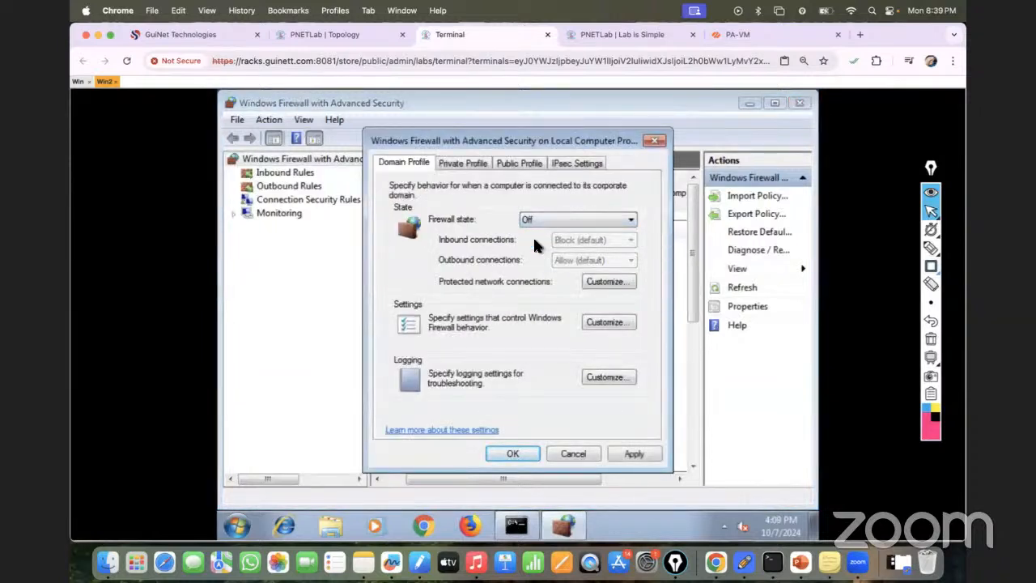
{"action": "left_click", "coordinate": [464, 164]}
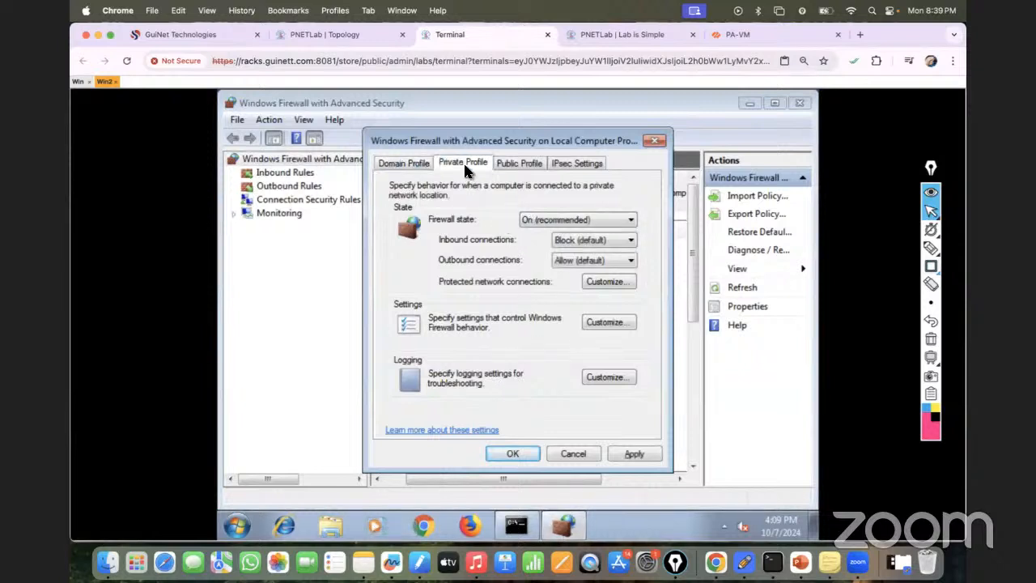
{"action": "left_click", "coordinate": [559, 219]}
{"action": "left_click", "coordinate": [538, 242]}
{"action": "left_click", "coordinate": [518, 166]}
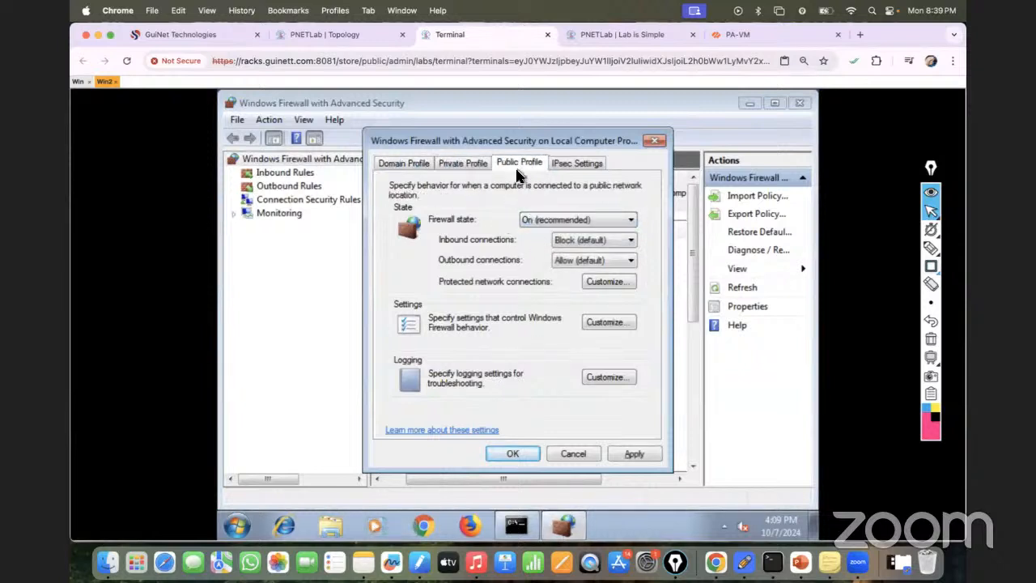
{"action": "left_click", "coordinate": [559, 220]}
{"action": "left_click", "coordinate": [537, 243]}
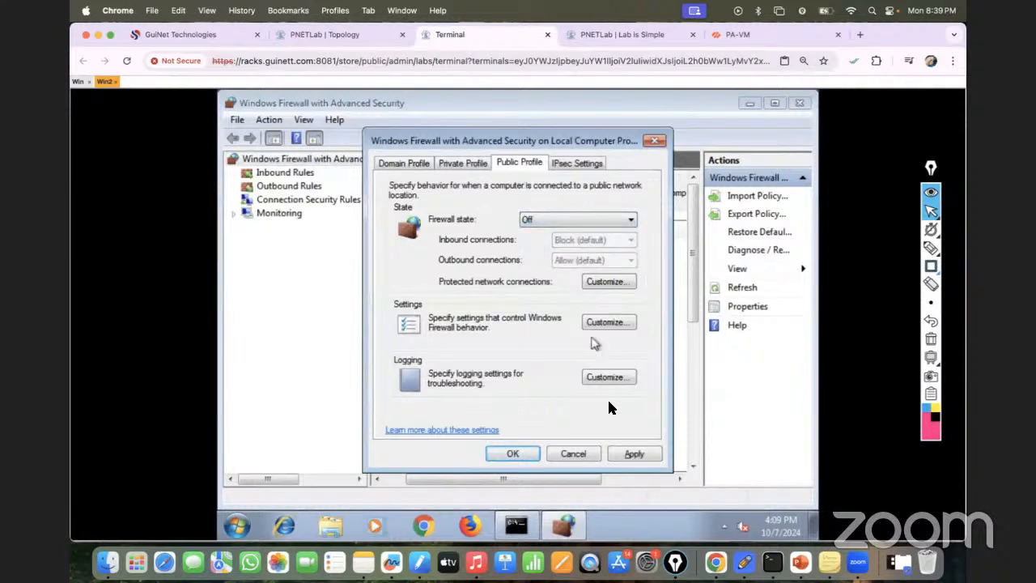
{"action": "left_click", "coordinate": [631, 453]}
{"action": "left_click", "coordinate": [513, 453]}
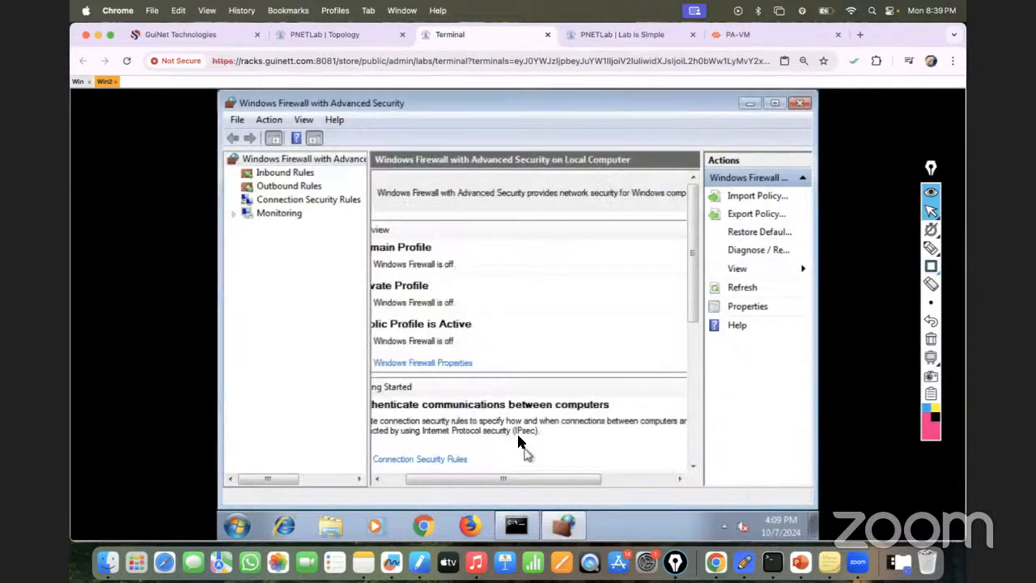
{"action": "left_click", "coordinate": [800, 105]}
- Close the Win console session and reopen it from the Win node in the PNETLab topology
{"action": "left_click", "coordinate": [82, 86]}
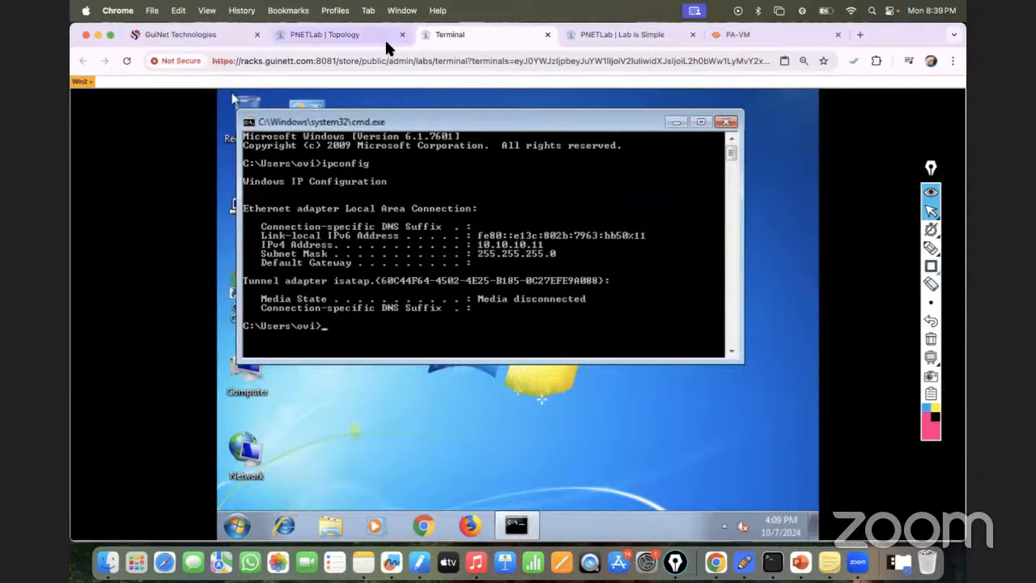
{"action": "left_click", "coordinate": [384, 36]}
{"action": "left_click", "coordinate": [164, 332]}
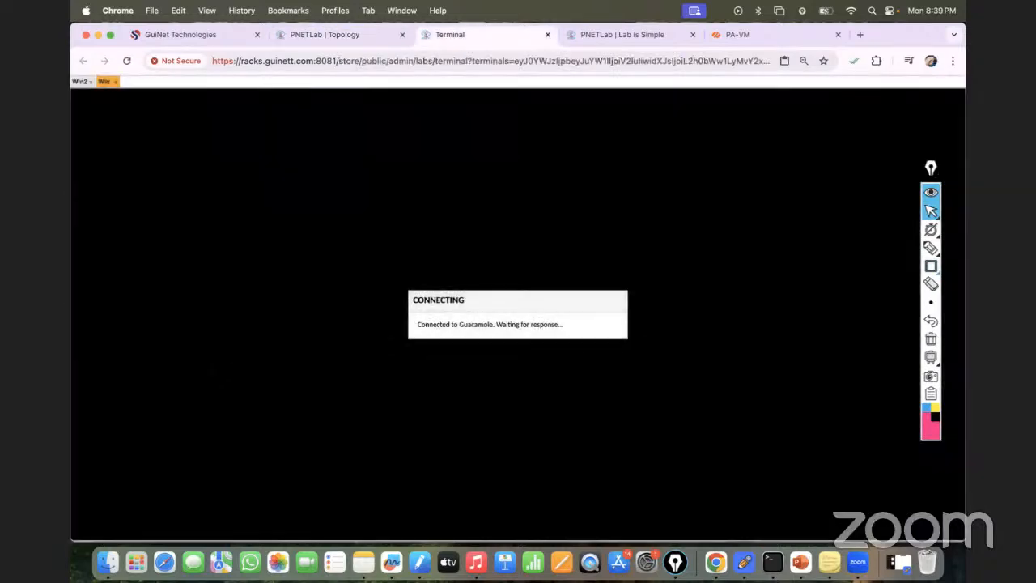
- Log in to Windows on Win with the account password
{"action": "left_click", "coordinate": [452, 412]}
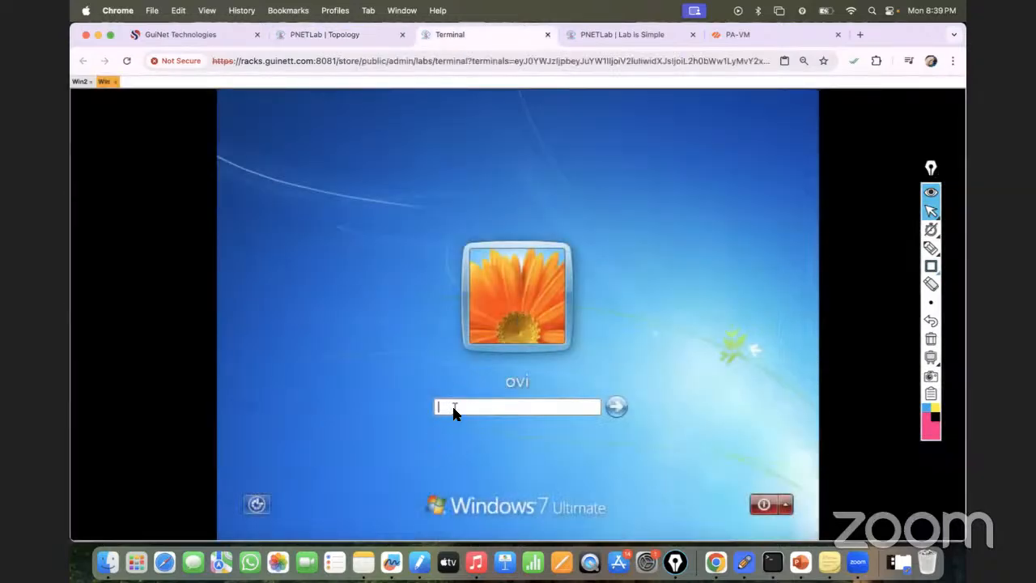
{"action": "left_click", "coordinate": [81, 83]}
{"action": "left_click", "coordinate": [102, 84]}
{"action": "left_click", "coordinate": [445, 409]}
{"action": "type", "text": "•"}
{"action": "key", "text": "Return"}
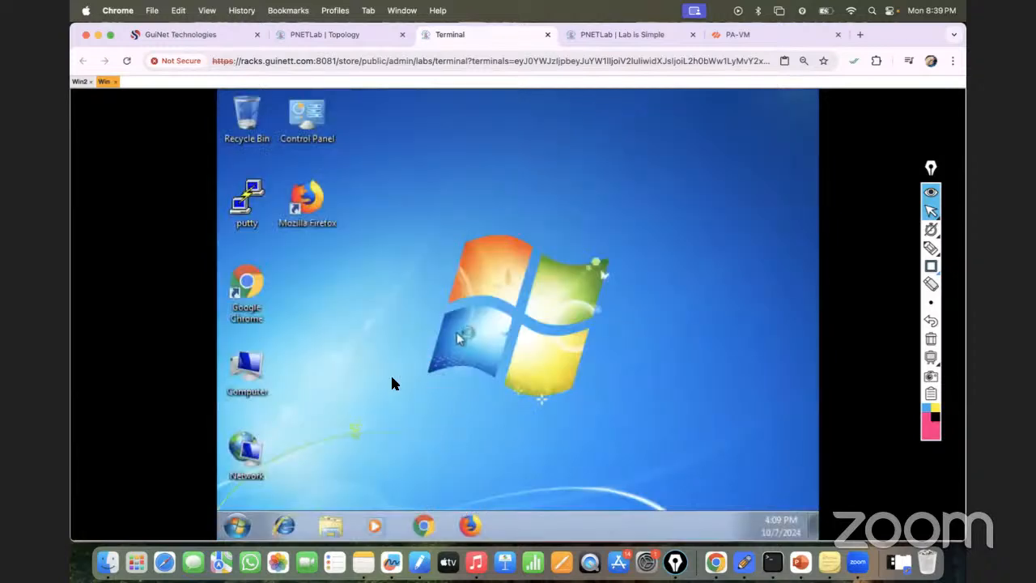
- Open the TCP/IPv4 properties of the Local Area Connection on Win
{"action": "right_click", "coordinate": [272, 451]}
{"action": "left_click", "coordinate": [281, 439]}
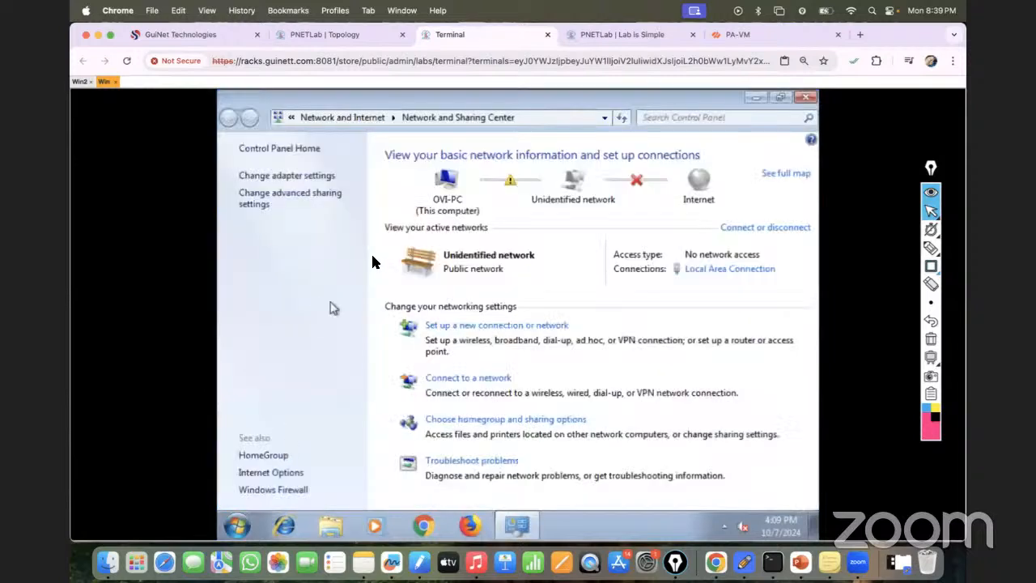
{"action": "left_click", "coordinate": [306, 176]}
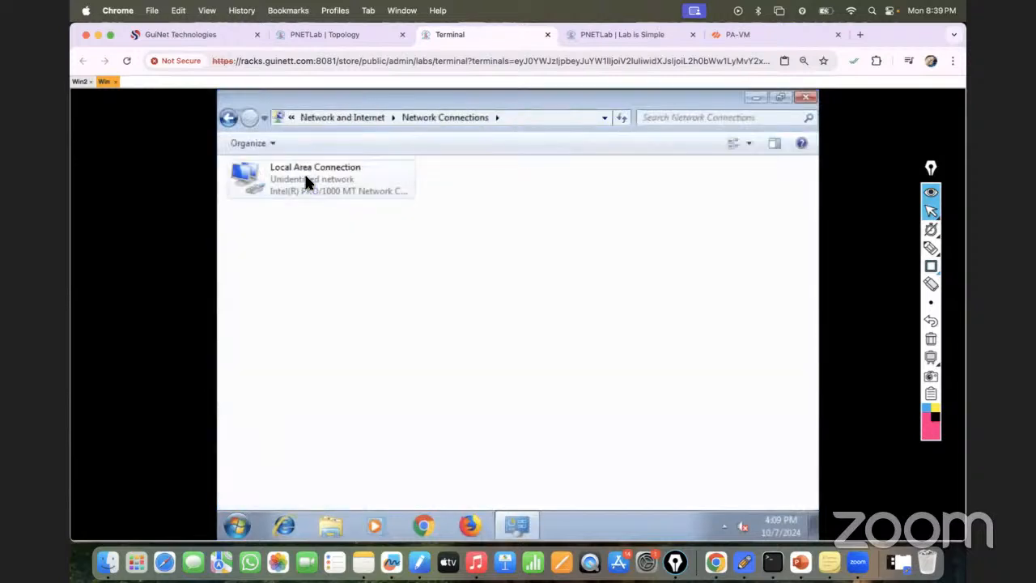
{"action": "right_click", "coordinate": [305, 176]}
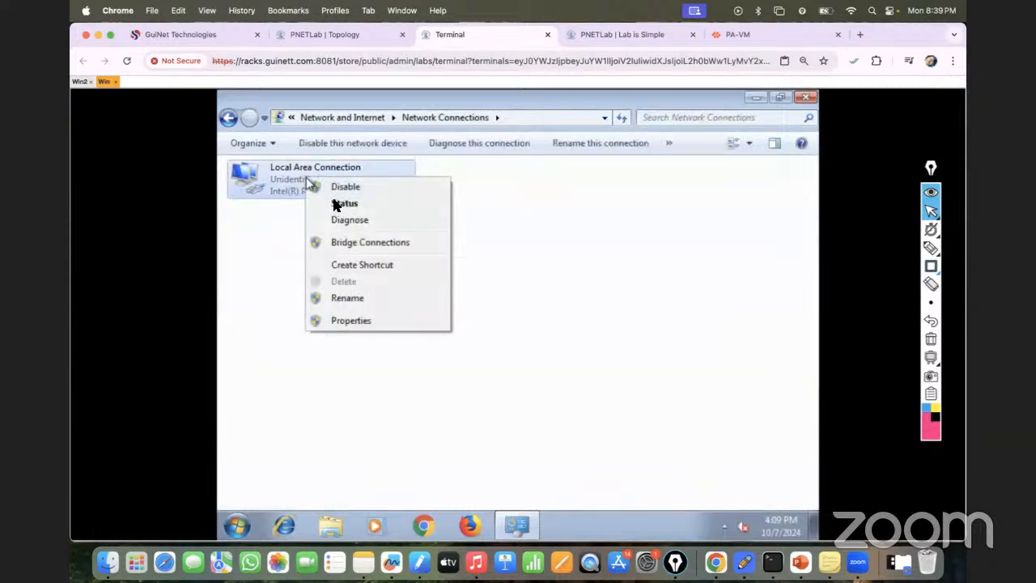
{"action": "left_click", "coordinate": [343, 321]}
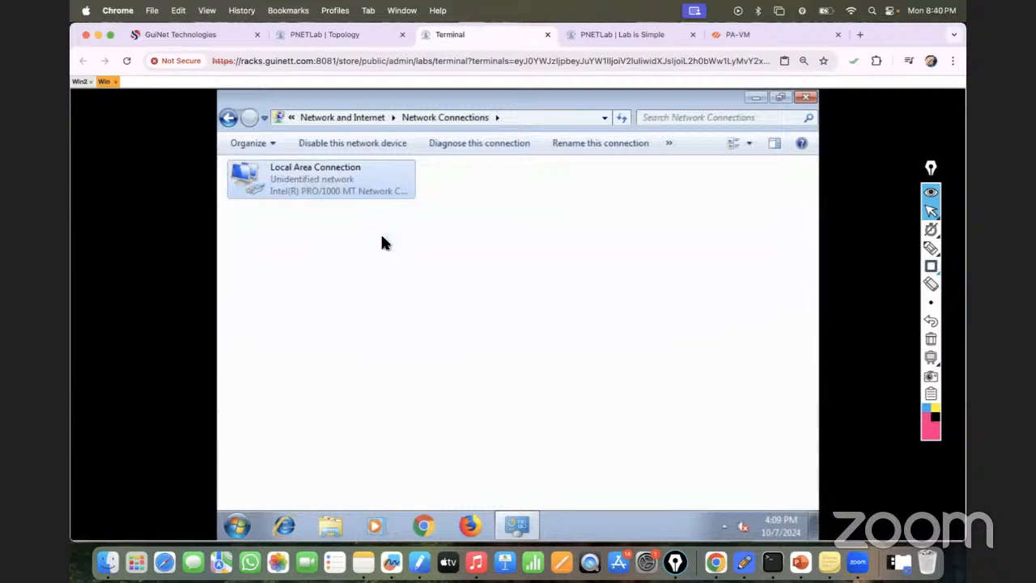
{"action": "double_click", "coordinate": [374, 328]}
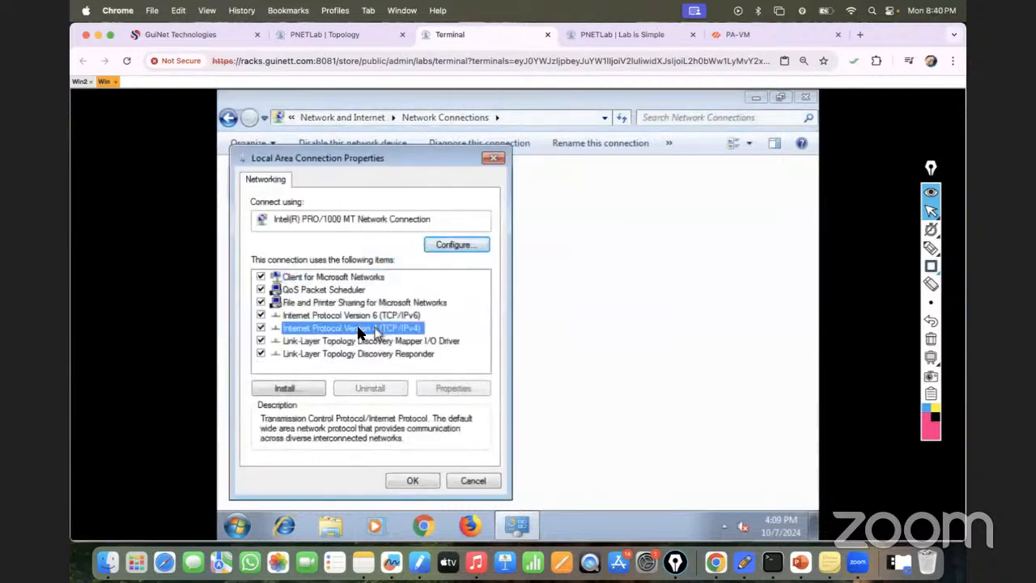
- Assign Win the static IP address 10.10.10.10 with subnet mask 255.255.255.0 and accept the IPv4 settings
{"action": "left_click", "coordinate": [297, 283]}
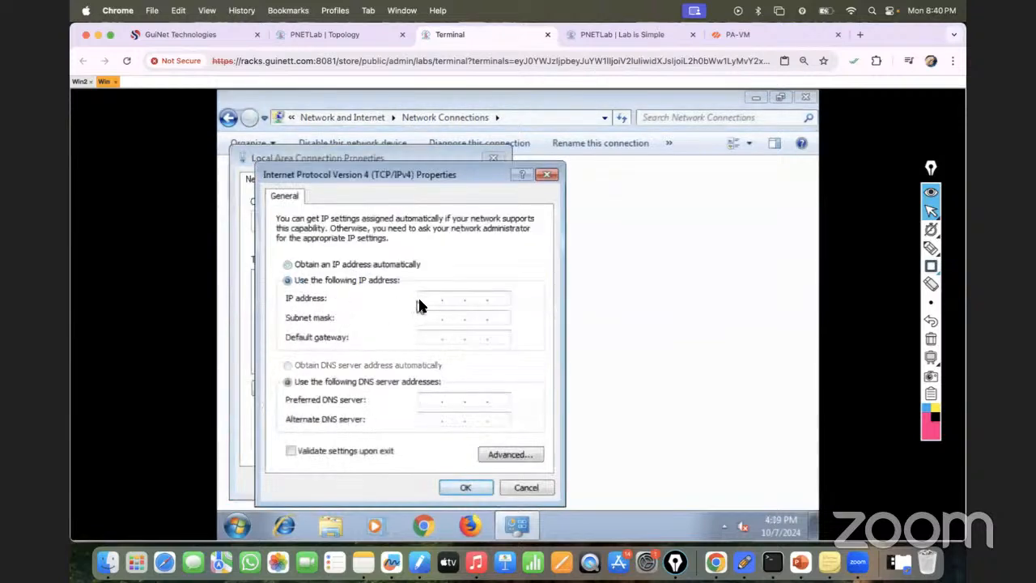
{"action": "type", "text": "10.10.10.10"}
{"action": "left_click", "coordinate": [437, 320]}
{"action": "type", "text": ".255.255.0"}
{"action": "left_click", "coordinate": [468, 488]}
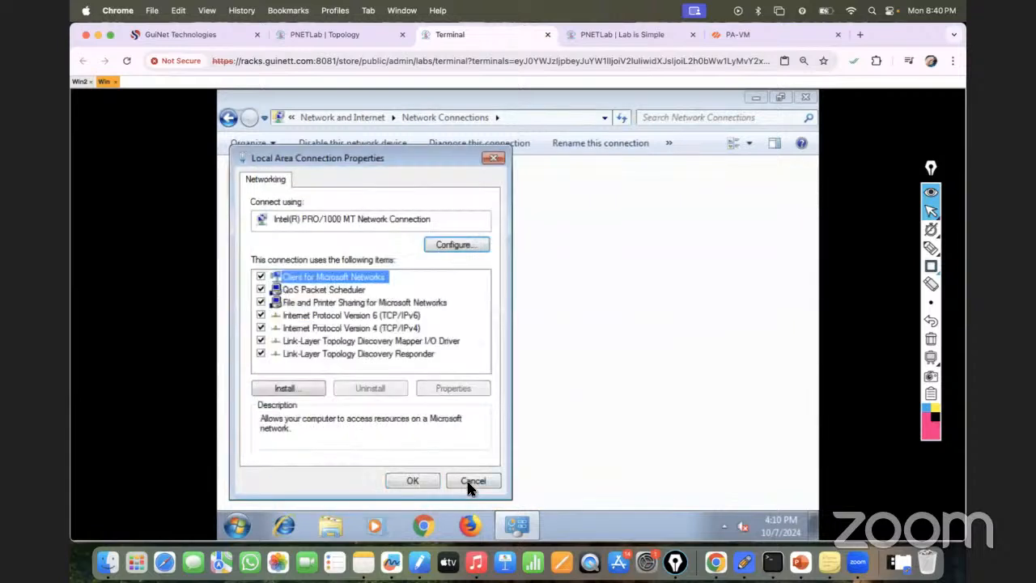
- Save the Local Area Connection properties on Win, close Network Connections and postpone the Windows restart
{"action": "left_click", "coordinate": [425, 484]}
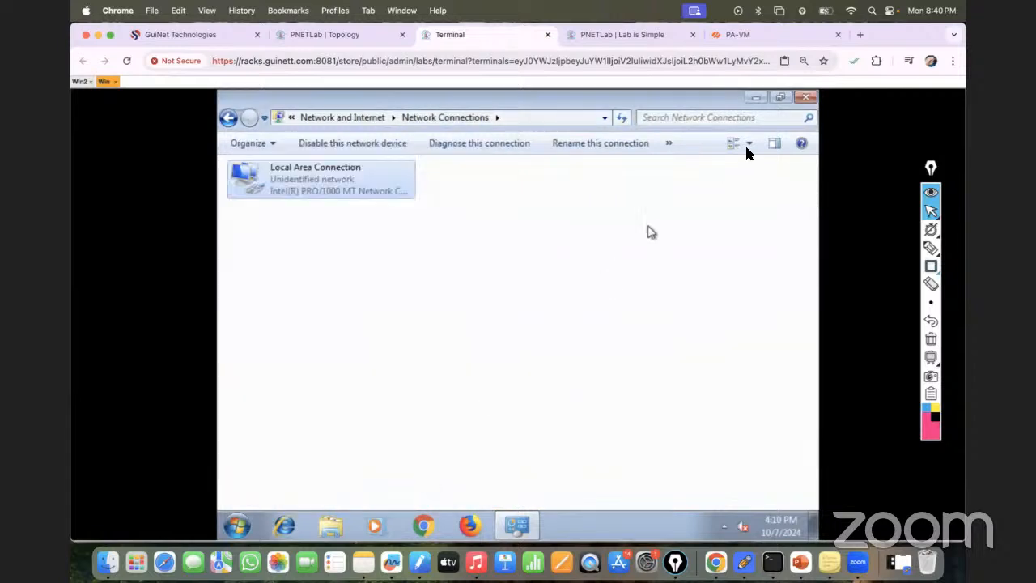
{"action": "left_click", "coordinate": [805, 99]}
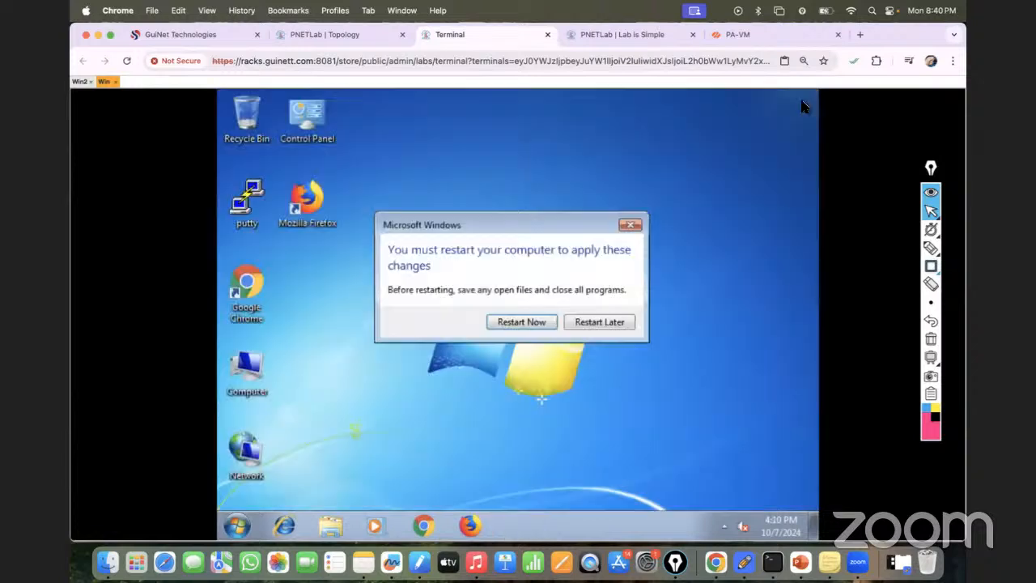
{"action": "left_click", "coordinate": [599, 324]}
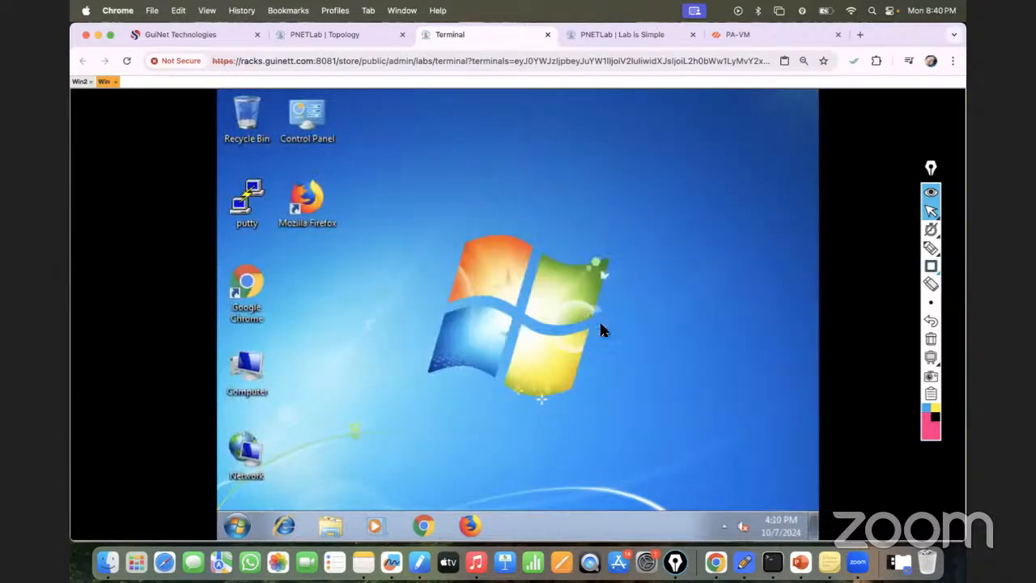
- Check Win's IP configuration by running ipconfig in a Command Prompt, and close the prompt
{"action": "left_click", "coordinate": [235, 526]}
{"action": "type", "text": "cmd"}
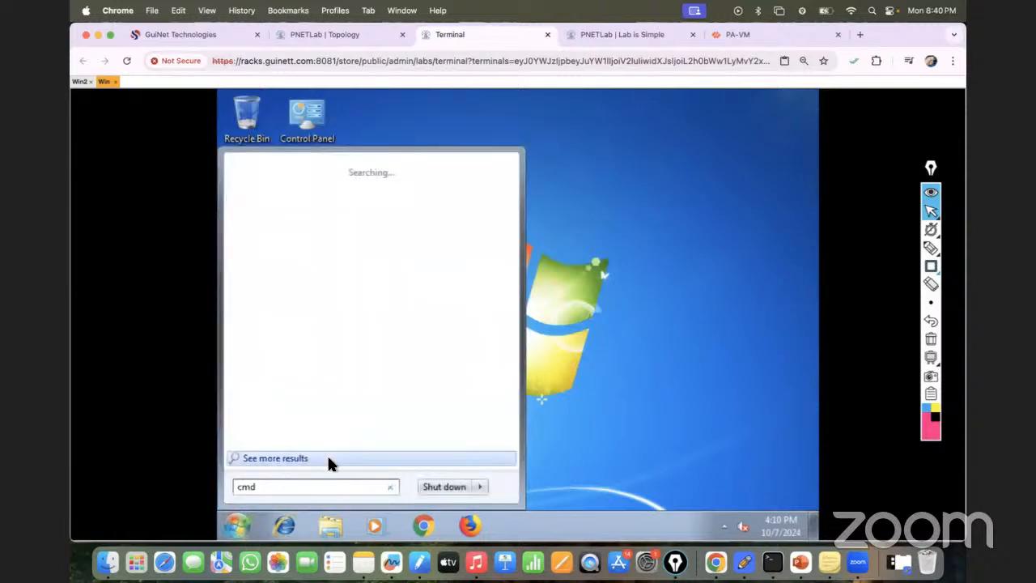
{"action": "key", "text": "Return"}
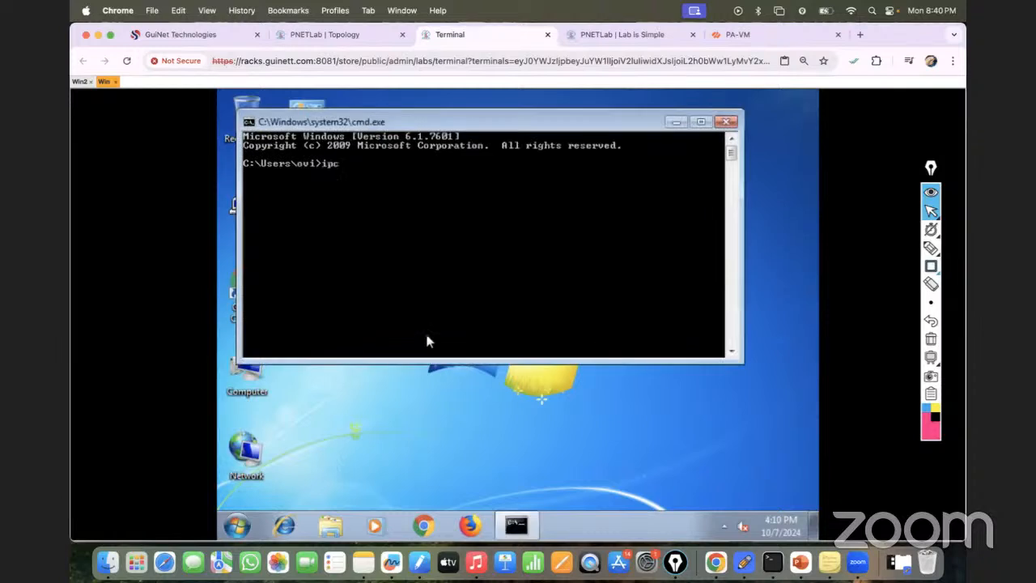
{"action": "type", "text": "ipconfig"}
{"action": "key", "text": "Return"}
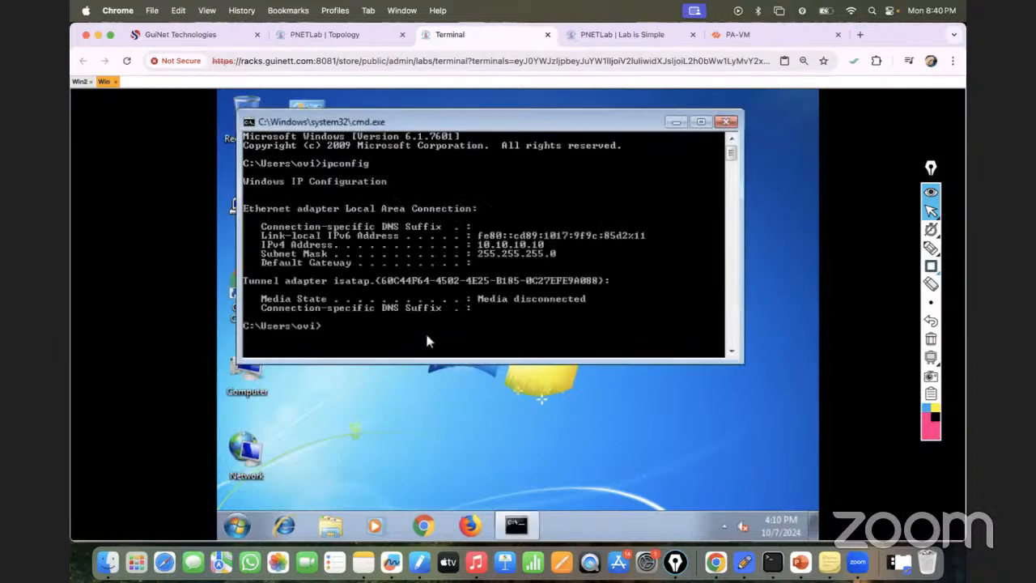
{"action": "left_click", "coordinate": [723, 122]}
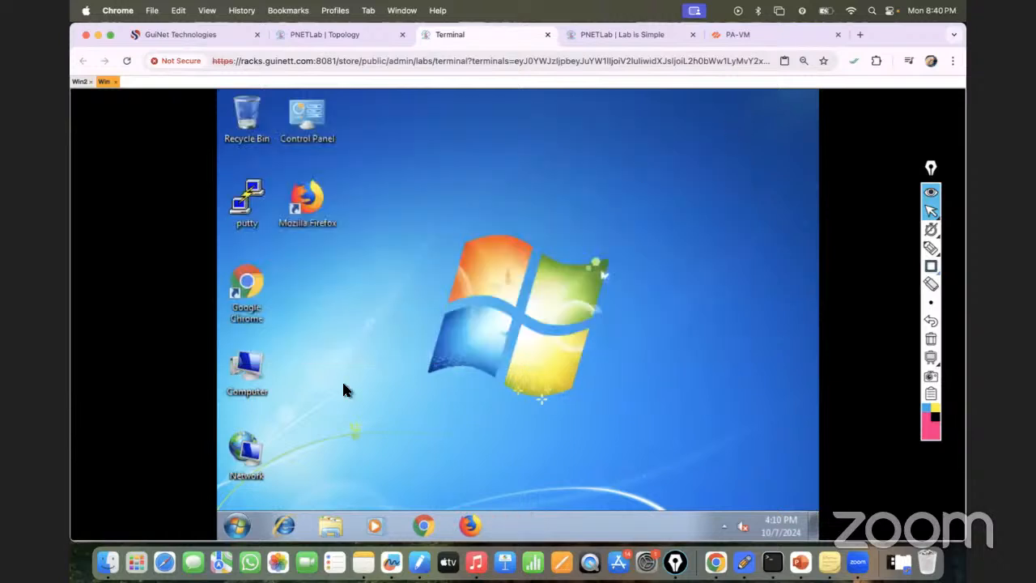
- Open the Windows Firewall with Advanced Security properties on Win and set the domain profile's firewall state to Off
{"action": "left_click", "coordinate": [236, 526]}
{"action": "left_click", "coordinate": [300, 424]}
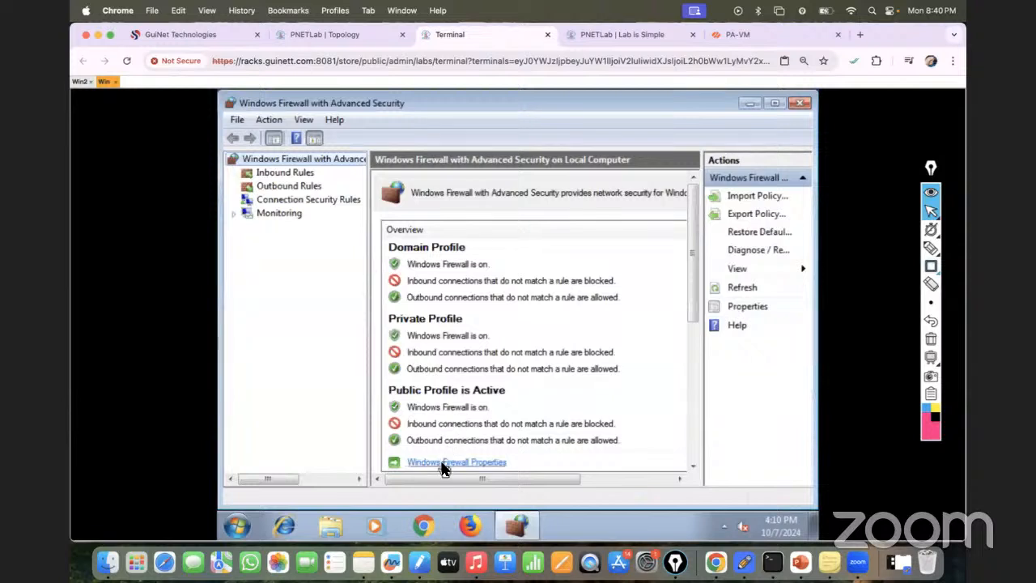
{"action": "left_click", "coordinate": [442, 466]}
{"action": "left_click", "coordinate": [573, 220]}
{"action": "left_click", "coordinate": [536, 243]}
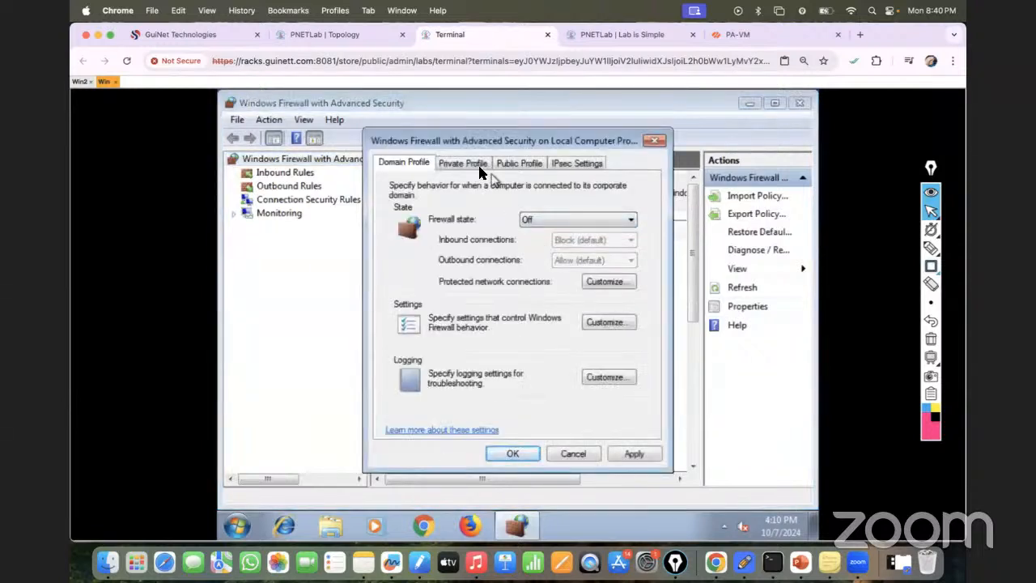
- Turn the firewall off for the private and public profiles on Win and save the firewall settings
{"action": "left_click", "coordinate": [477, 165]}
{"action": "left_click", "coordinate": [538, 220]}
{"action": "left_click", "coordinate": [536, 243]}
{"action": "left_click", "coordinate": [521, 162]}
{"action": "left_click", "coordinate": [538, 219]}
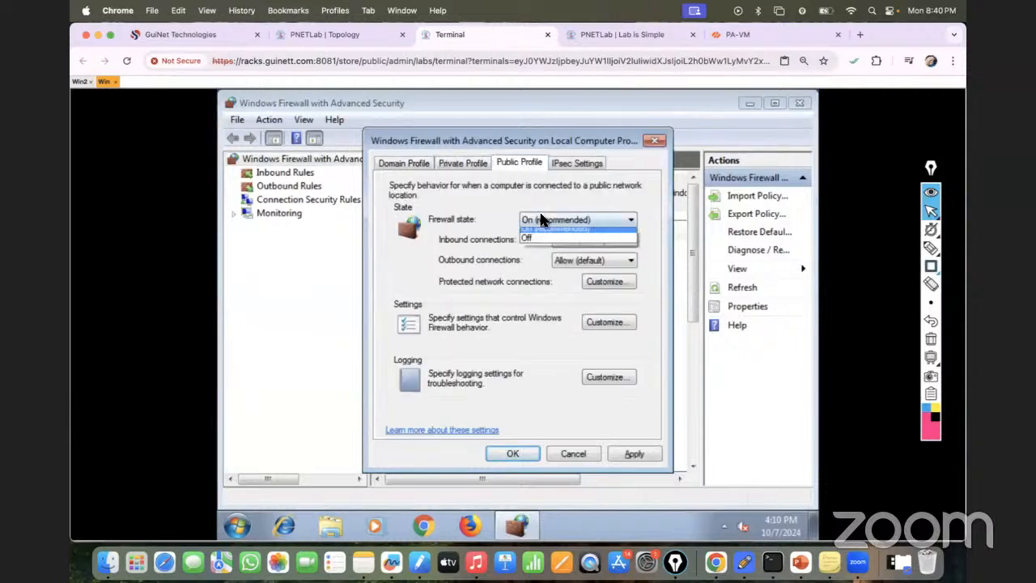
{"action": "left_click", "coordinate": [533, 242]}
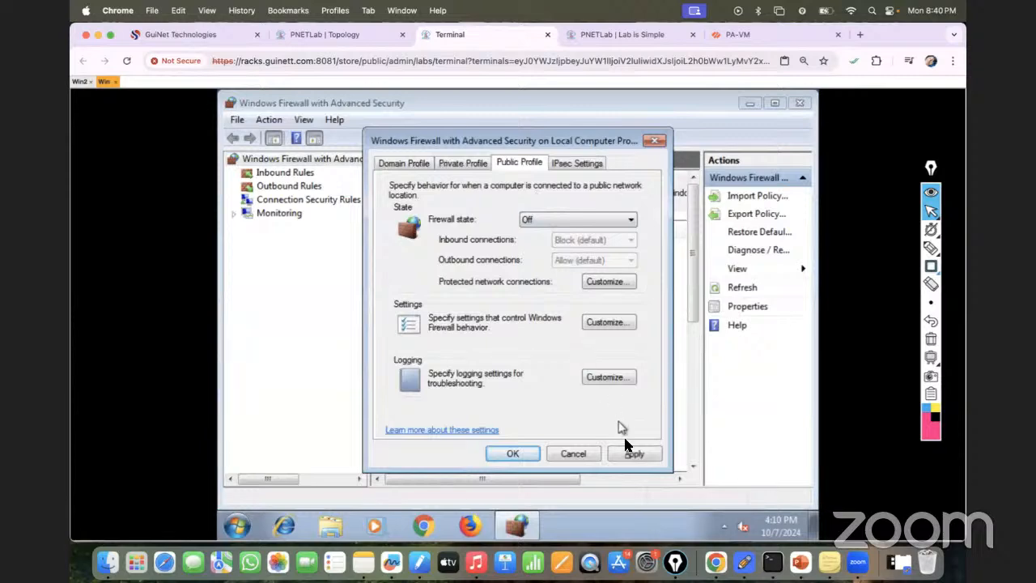
{"action": "left_click", "coordinate": [634, 454]}
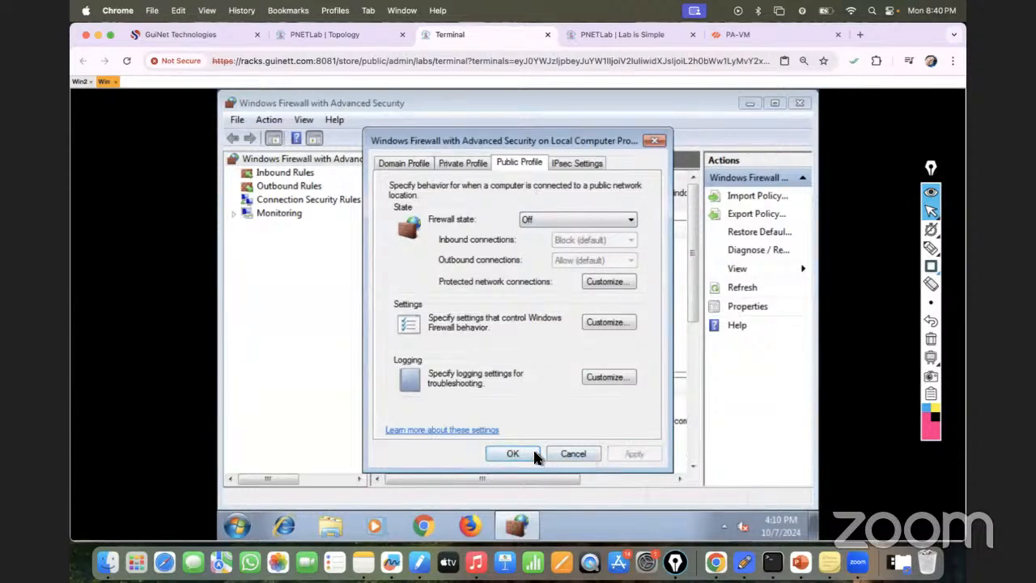
{"action": "left_click", "coordinate": [534, 454]}
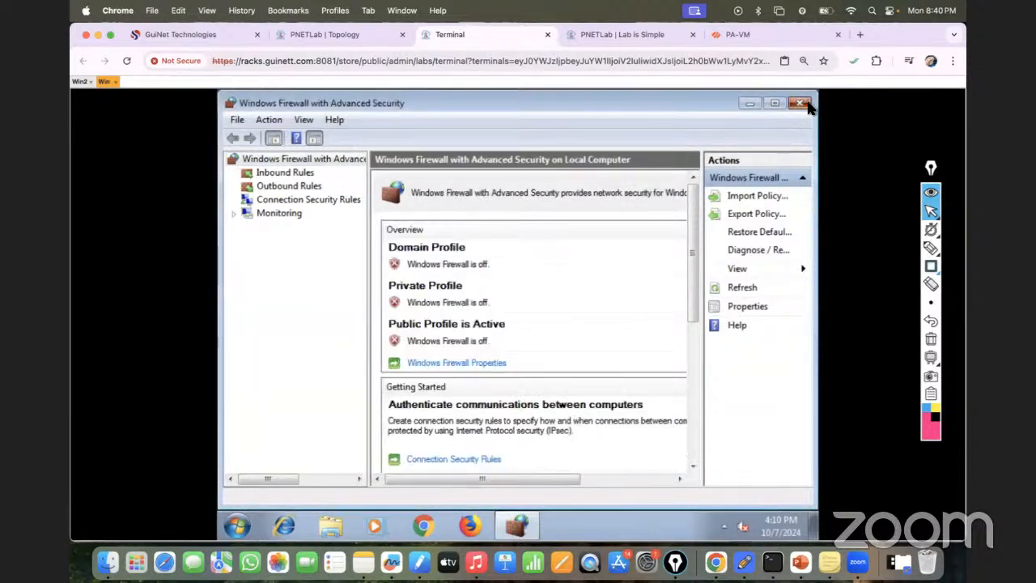
{"action": "left_click", "coordinate": [801, 103]}
- Open the consoles of SW1 and SW2 from the lab topology
{"action": "left_click", "coordinate": [323, 34]}
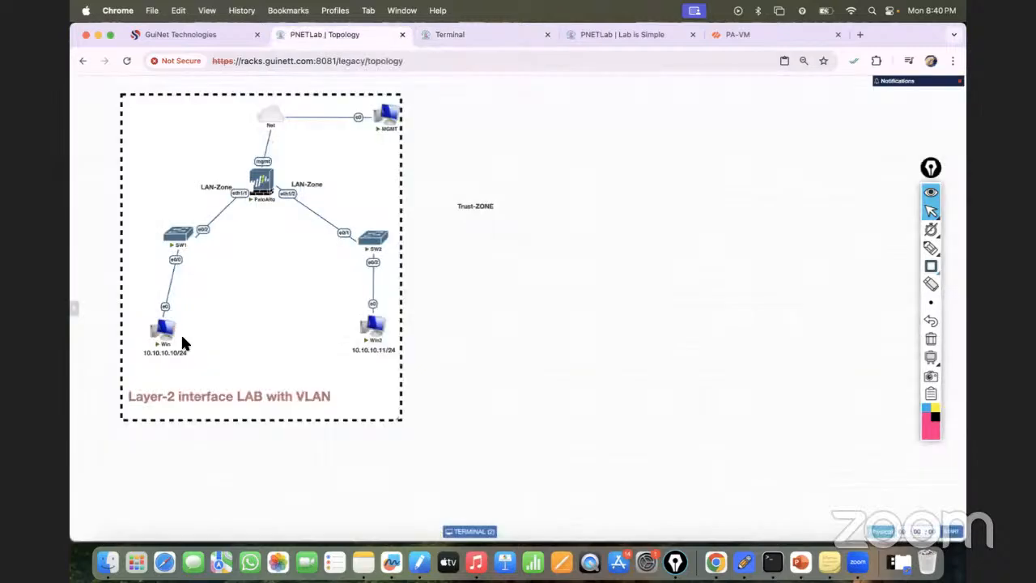
{"action": "left_click", "coordinate": [176, 238]}
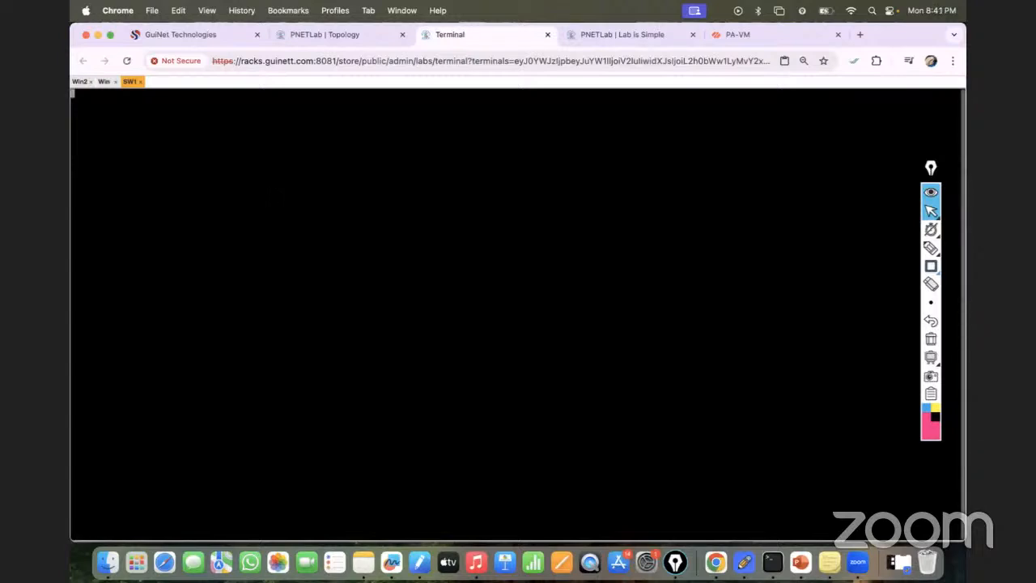
{"action": "left_click", "coordinate": [356, 33]}
{"action": "left_click", "coordinate": [373, 248]}
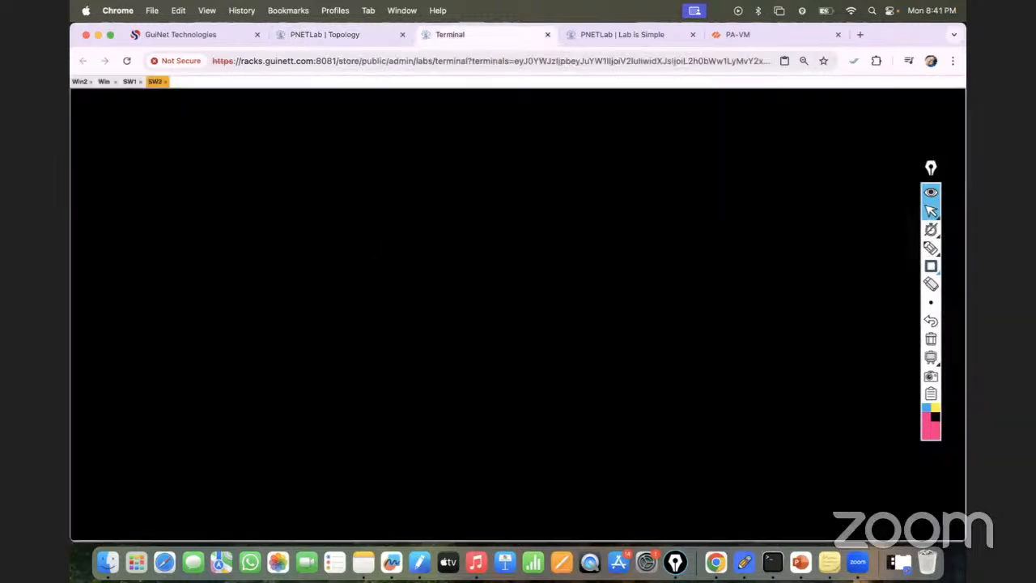
- Enter global configuration mode on SW1
{"action": "left_click", "coordinate": [130, 82]}
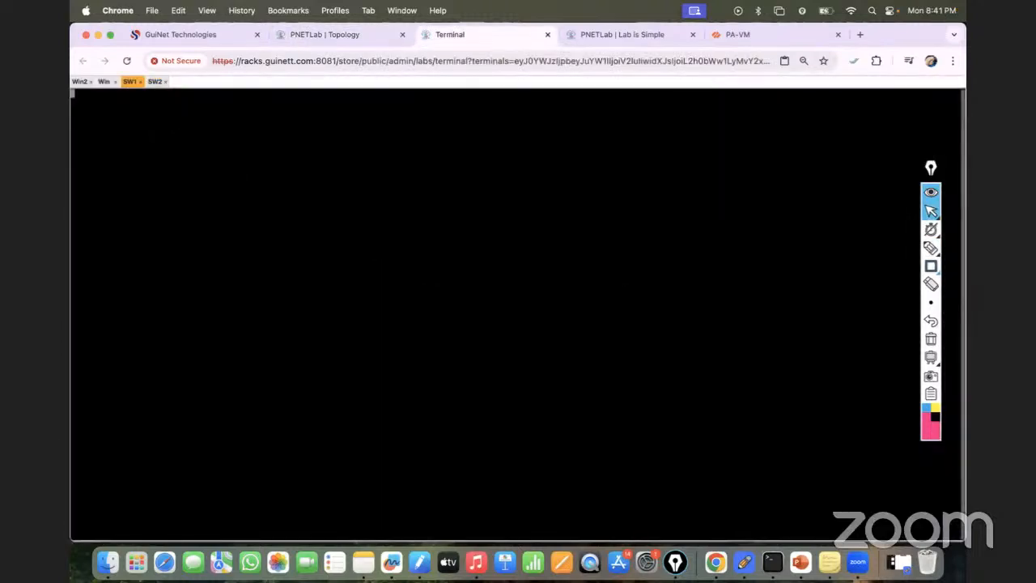
{"action": "key", "text": "Return"}
{"action": "key", "text": "Return"}
{"action": "key", "text": "Return"}
{"action": "key", "text": "Return"}
{"action": "key", "text": "Return"}
{"action": "key", "text": "Return"}
{"action": "key", "text": "Return"}
{"action": "key", "text": "Return"}
{"action": "type", "text": "en"}
{"action": "key", "text": "Return"}
{"action": "key", "text": "Return"}
{"action": "key", "text": "Return"}
{"action": "type", "text": "conf t"}
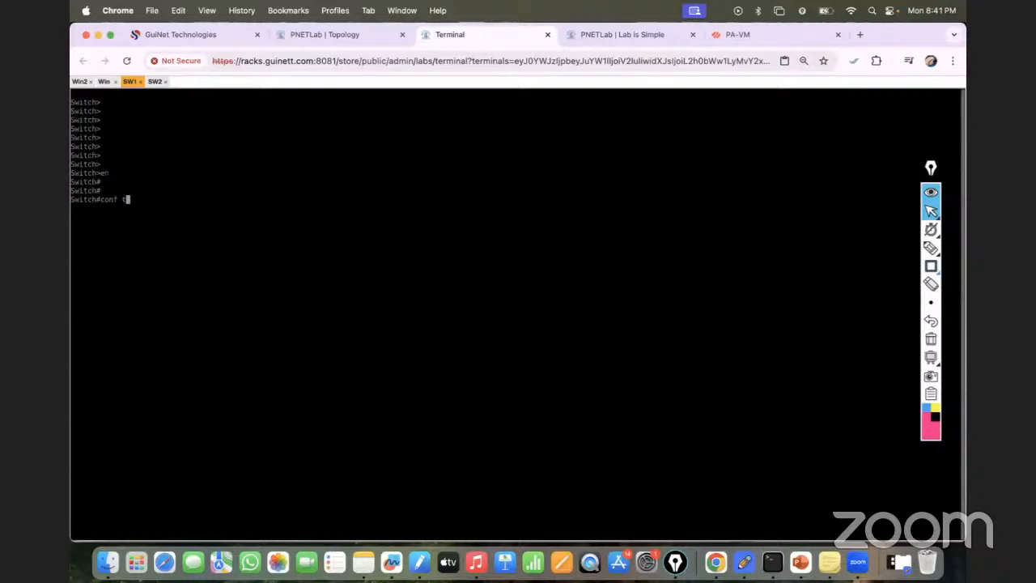
- Set the first switch's hostname to SW1
{"action": "key", "text": "Return"}
{"action": "key", "text": "Return"}
{"action": "key", "text": "Return"}
{"action": "type", "text": "host"}
{"action": "key", "text": "Tab"}
{"action": "type", "text": "SW1"}
- Create VLAN 10 on SW1 and return to global configuration mode
{"action": "key", "text": "Return"}
{"action": "type", "text": "vlan"}
{"action": "key", "text": "Tab"}
{"action": "type", "text": "10"}
{"action": "key", "text": "Return"}
{"action": "key", "text": "Return"}
{"action": "key", "text": "Return"}
{"action": "type", "text": "exit"}
{"action": "key", "text": "Return"}
- Set SW1's interface eth0/0, which connects to Win, to switchport access mode
{"action": "left_click", "coordinate": [324, 33]}
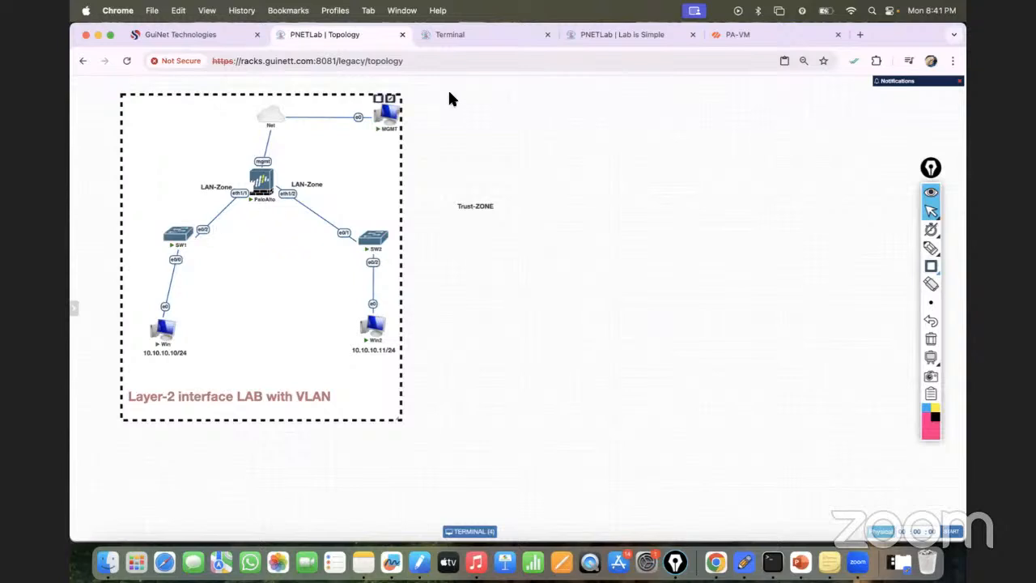
{"action": "left_click", "coordinate": [440, 32]}
{"action": "type", "text": "int eth0/0'"}
{"action": "key", "text": "Return"}
{"action": "key", "text": "Up"}
{"action": "type", "text": "swi"}
{"action": "key", "text": "Tab"}
{"action": "key", "text": "BackSpace"}
{"action": "key", "text": "BackSpace"}
{"action": "key", "text": "BackSpace"}
{"action": "key", "text": "Return"}
{"action": "type", "text": "swi"}
{"action": "key", "text": "Tab"}
{"action": "type", "text": "mo"}
{"action": "key", "text": "Tab"}
{"action": "type", "text": "acc"}
{"action": "key", "text": "Tab"}
{"action": "key", "text": "Return"}
- Assign SW1's interface eth0/0 to access VLAN 10
{"action": "type", "text": "sw"}
{"action": "key", "text": "Tab"}
{"action": "type", "text": "acc"}
{"action": "key", "text": "Tab"}
{"action": "type", "text": "vl"}
{"action": "key", "text": "Tab"}
{"action": "type", "text": "10"}
{"action": "key", "text": "Return"}
- Leave eth0/0 and assign SW1's interface eth0/2, which connects to the Palo Alto firewall, to access VLAN 10
{"action": "key", "text": "Return"}
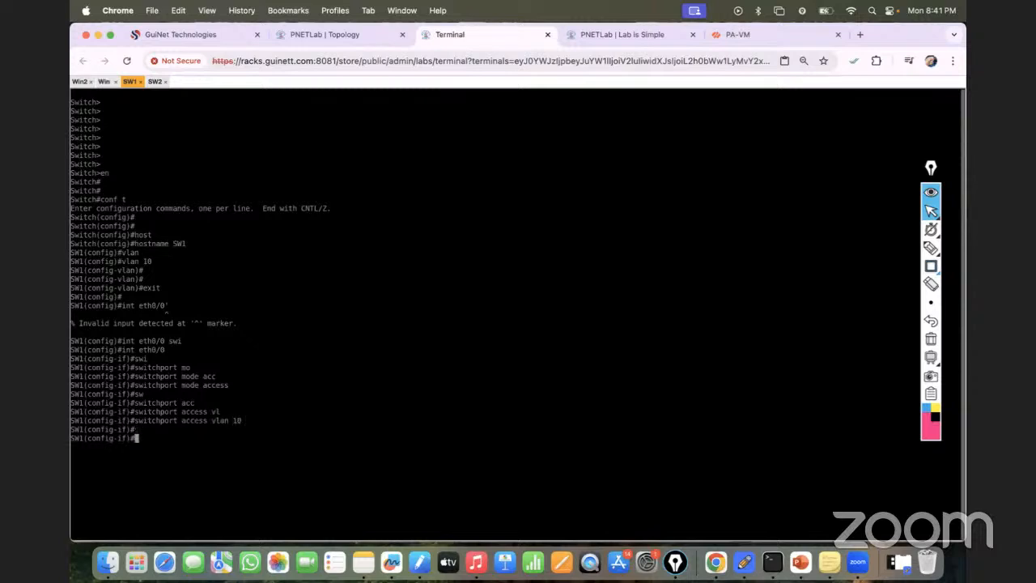
{"action": "type", "text": "exit"}
{"action": "key", "text": "Return"}
{"action": "key", "text": "Up"}
{"action": "key", "text": "Up"}
{"action": "key", "text": "Up"}
{"action": "key", "text": "Up"}
{"action": "key", "text": "BackSpace"}
{"action": "key", "text": "BackSpace"}
{"action": "type", "text": "2"}
{"action": "key", "text": "Return"}
- Set SW1's interface eth0/2 to switchport access mode
{"action": "key", "text": "Up"}
{"action": "key", "text": "Up"}
{"action": "key", "text": "Up"}
{"action": "key", "text": "Return"}
{"action": "key", "text": "Up"}
{"action": "key", "text": "Up"}
{"action": "key", "text": "Down"}
{"action": "key", "text": "Up"}
- Save SW1's configuration with do wr and leave configuration mode
{"action": "key", "text": "Return"}
{"action": "key", "text": "Return"}
{"action": "key", "text": "Return"}
{"action": "type", "text": "do wr"}
{"action": "key", "text": "Return"}
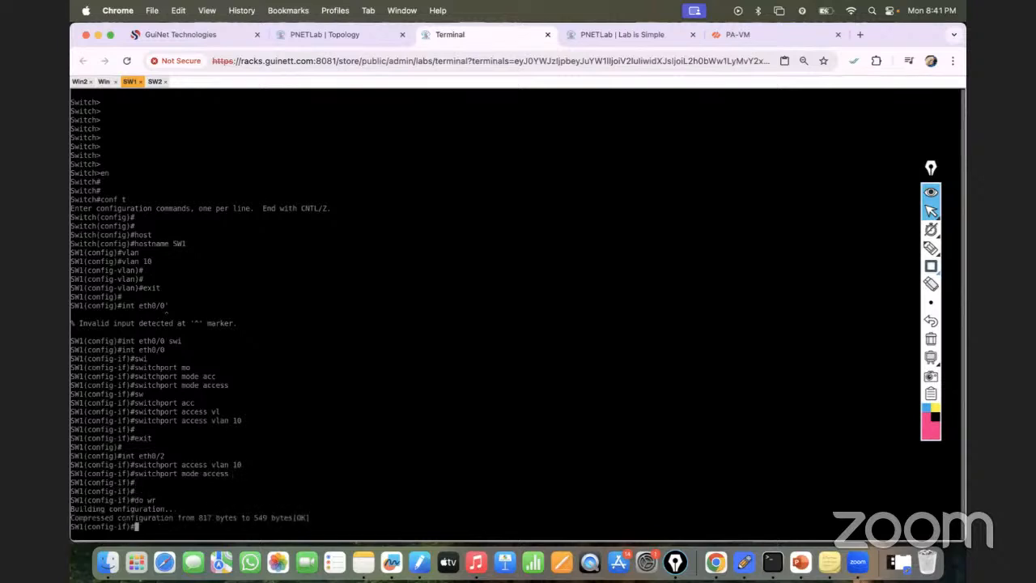
{"action": "key", "text": "ctrl+z"}
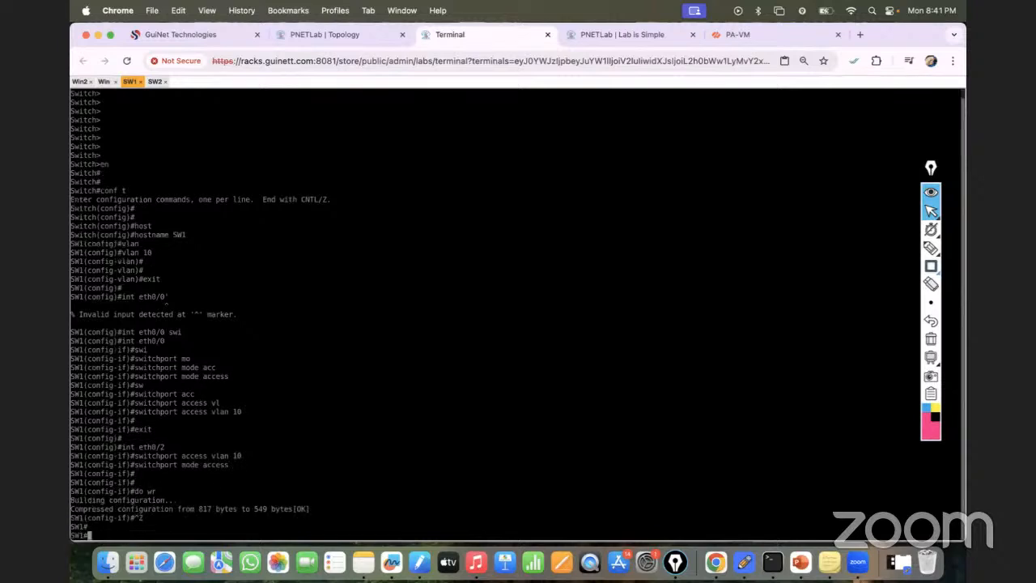
- Check the VLAN port assignments on SW1 with show vlan brief
{"action": "key", "text": "Return"}
{"action": "key", "text": "Return"}
{"action": "key", "text": "Return"}
{"action": "type", "text": "sh vlan bri"}
{"action": "key", "text": "Tab"}
{"action": "key", "text": "Return"}
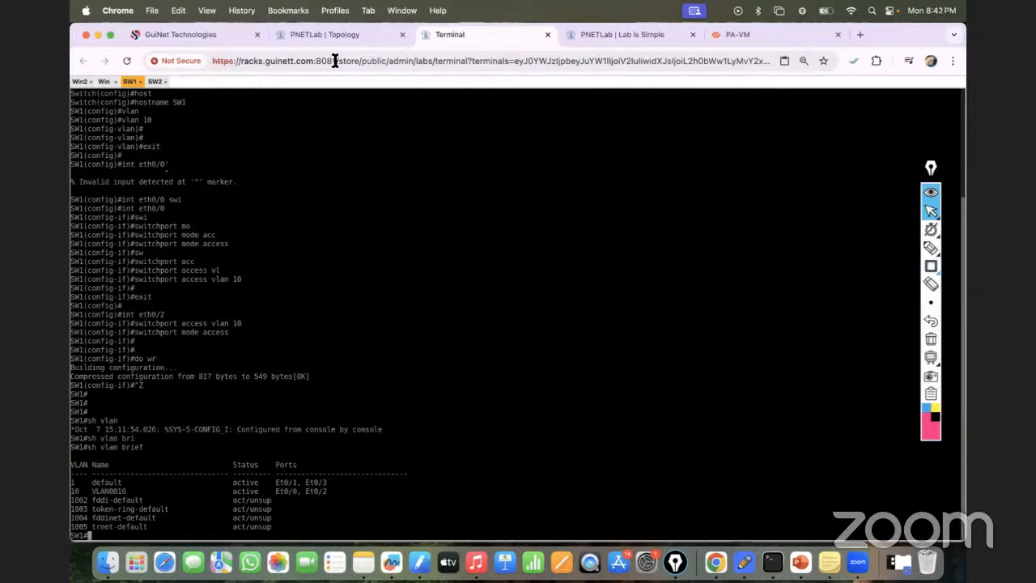
- Switch to SW2's console and enter global configuration mode
{"action": "left_click", "coordinate": [322, 36]}
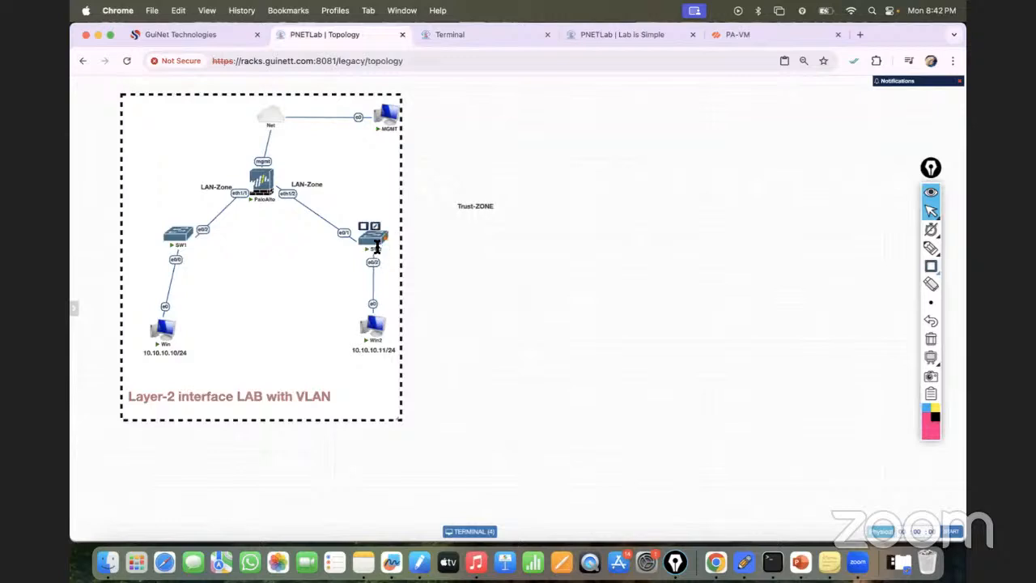
{"action": "left_click", "coordinate": [484, 33]}
{"action": "left_click", "coordinate": [154, 82]}
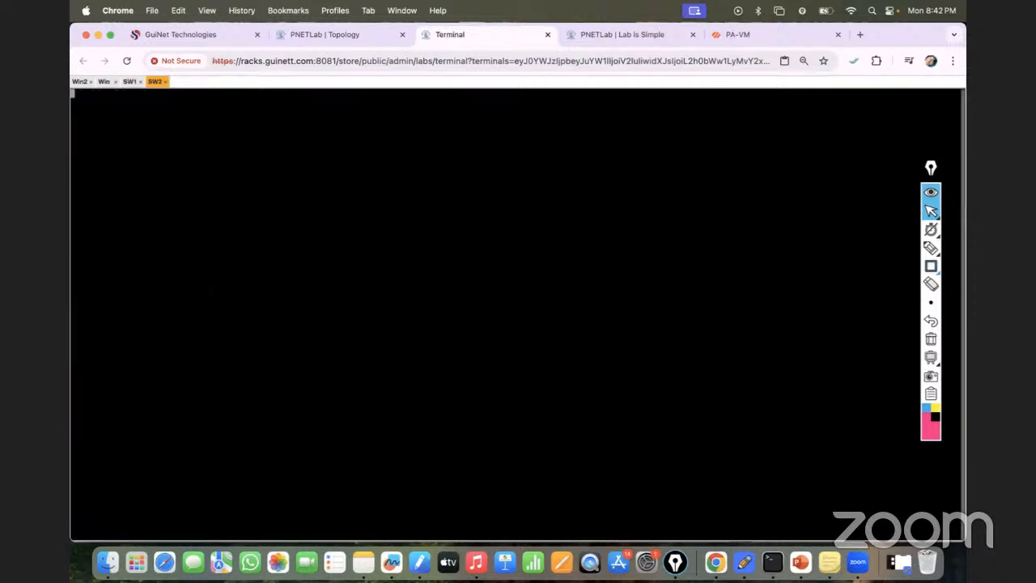
{"action": "key", "text": "Return"}
{"action": "key", "text": "Return"}
{"action": "key", "text": "Return"}
{"action": "key", "text": "Return"}
{"action": "type", "text": "en"}
{"action": "key", "text": "Return"}
{"action": "key", "text": "Return"}
{"action": "key", "text": "Return"}
{"action": "type", "text": "conf t"}
{"action": "key", "text": "Return"}
{"action": "key", "text": "Return"}
{"action": "key", "text": "Return"}
{"action": "key", "text": "Return"}
- Set the second switch's hostname to SW2
{"action": "type", "text": "host"}
{"action": "key", "text": "Tab"}
{"action": "type", "text": "SW2"}
{"action": "key", "text": "Return"}
{"action": "key", "text": "Return"}
{"action": "key", "text": "Return"}
- Create VLAN 10 on SW2 and return to global configuration mode
{"action": "type", "text": "vlan 19o"}
{"action": "key", "text": "Return"}
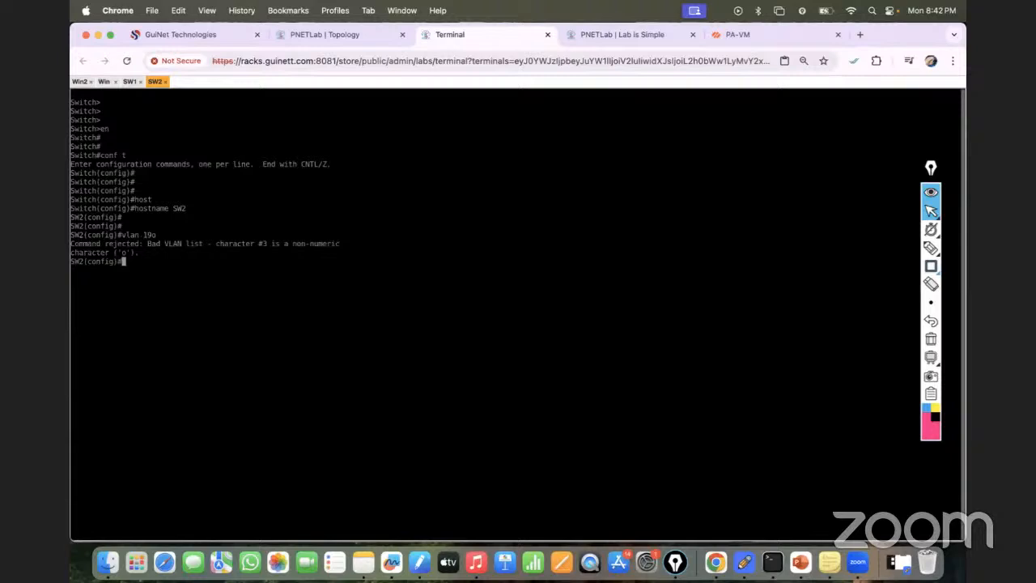
{"action": "type", "text": "vlan 10"}
{"action": "key", "text": "Return"}
{"action": "key", "text": "Return"}
{"action": "key", "text": "Return"}
{"action": "key", "text": "Return"}
{"action": "key", "text": "Return"}
{"action": "type", "text": "exit"}
{"action": "key", "text": "Return"}
{"action": "key", "text": "Return"}
{"action": "key", "text": "Return"}
- Check SW2's port connections in the topology and enter configuration mode for the interface range eth0/1-2
{"action": "type", "text": "int eth"}
{"action": "key", "text": "Tab"}
{"action": "type", "text": "0/"}
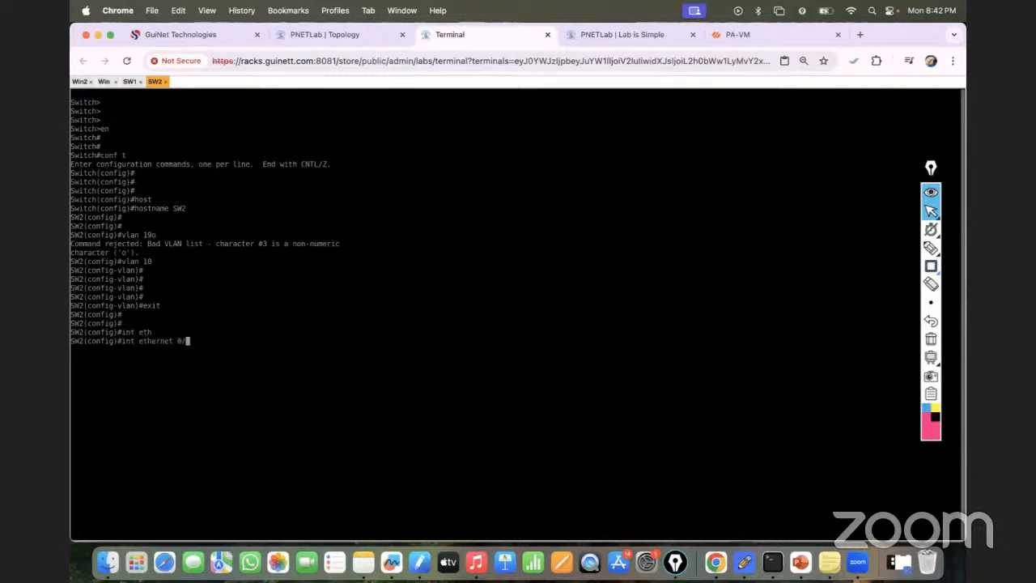
{"action": "left_click", "coordinate": [321, 34]}
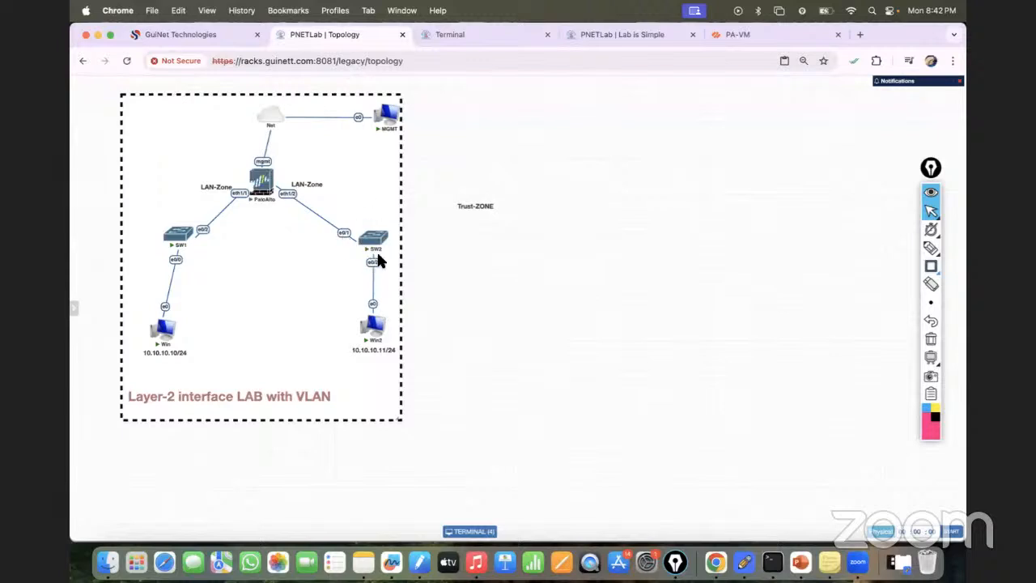
{"action": "left_click", "coordinate": [444, 34]}
{"action": "key", "text": "BackSpace"}
{"action": "key", "text": "BackSpace"}
{"action": "key", "text": "BackSpace"}
{"action": "key", "text": "BackSpace"}
{"action": "key", "text": "BackSpace"}
{"action": "key", "text": "BackSpace"}
{"action": "key", "text": "BackSpace"}
{"action": "key", "text": "BackSpace"}
{"action": "key", "text": "BackSpace"}
{"action": "key", "text": "BackSpace"}
{"action": "key", "text": "BackSpace"}
{"action": "type", "text": "ran"}
{"action": "key", "text": "Tab"}
{"action": "type", "text": "eth0/1-2"}
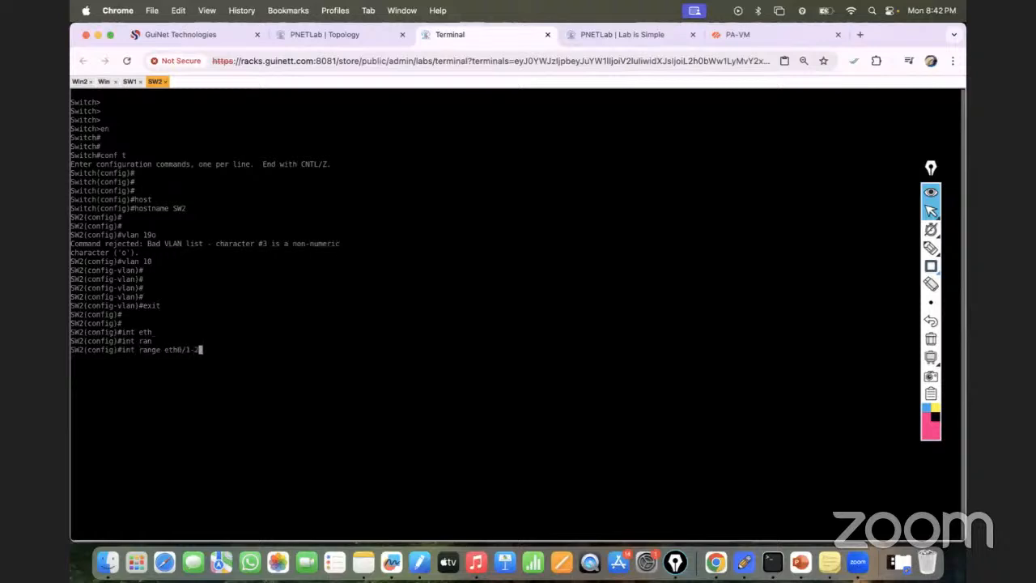
{"action": "key", "text": "Return"}
- Set the selected interface range on SW2 to switchport access mode
{"action": "type", "text": "swit"}
{"action": "key", "text": "Tab"}
{"action": "type", "text": "mo"}
{"action": "key", "text": "Tab"}
{"action": "type", "text": "acc"}
{"action": "key", "text": "Tab"}
{"action": "key", "text": "Return"}
- Assign the interface range eth0/1-2 on SW2 to access VLAN 10
{"action": "type", "text": "sw"}
{"action": "key", "text": "Tab"}
{"action": "type", "text": "acc"}
{"action": "key", "text": "Tab"}
{"action": "type", "text": "vl"}
{"action": "key", "text": "Tab"}
{"action": "type", "text": "10"}
{"action": "key", "text": "Return"}
- Save SW2's configuration with do wr and return to privileged EXEC mode
{"action": "key", "text": "Return"}
{"action": "key", "text": "Return"}
{"action": "type", "text": "do wr"}
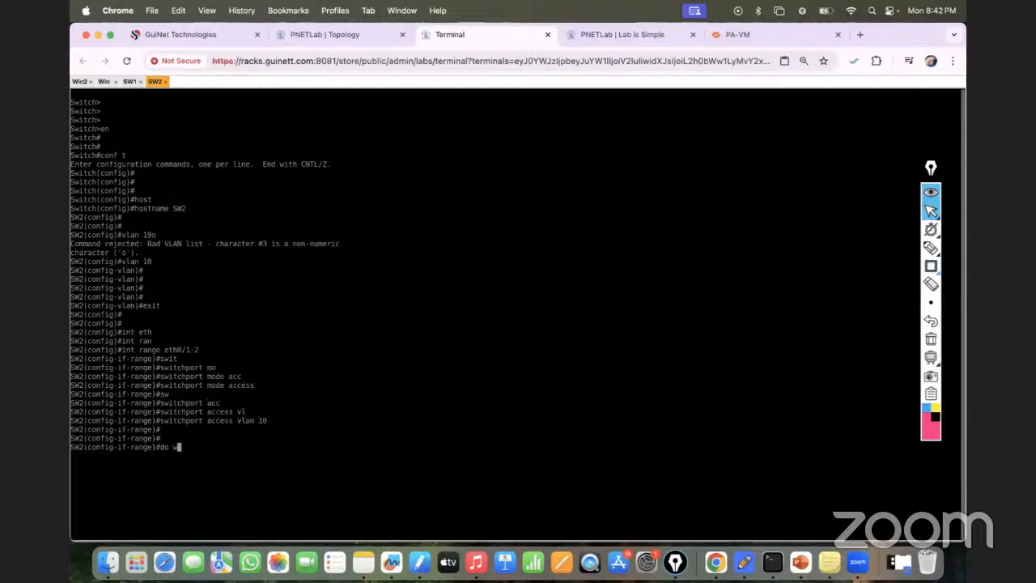
{"action": "key", "text": "Return"}
{"action": "key", "text": "ctrl+z"}
{"action": "key", "text": "Return"}
{"action": "key", "text": "Return"}
{"action": "key", "text": "Return"}
- Check the VLAN port assignments on SW2 with show vlan brief
{"action": "type", "text": "sh vlan brief"}
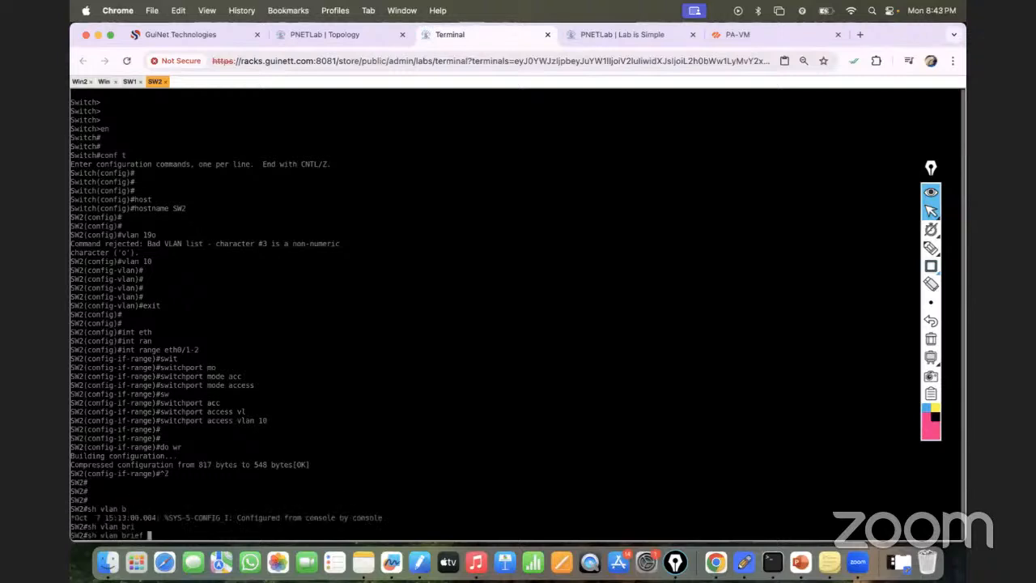
{"action": "key", "text": "Tab"}
{"action": "key", "text": "Return"}
{"action": "key", "text": "Return"}
{"action": "key", "text": "Return"}
{"action": "key", "text": "Return"}
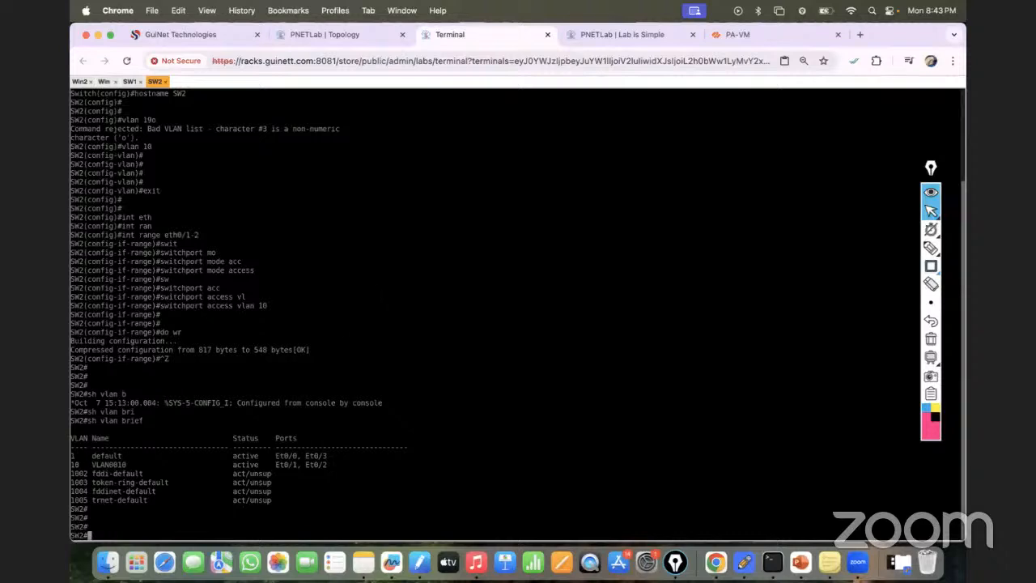
- Review the lab topology, switch to the Win host's console and open a command prompt there
{"action": "left_click", "coordinate": [344, 33]}
{"action": "mouse_move", "coordinate": [368, 257]}
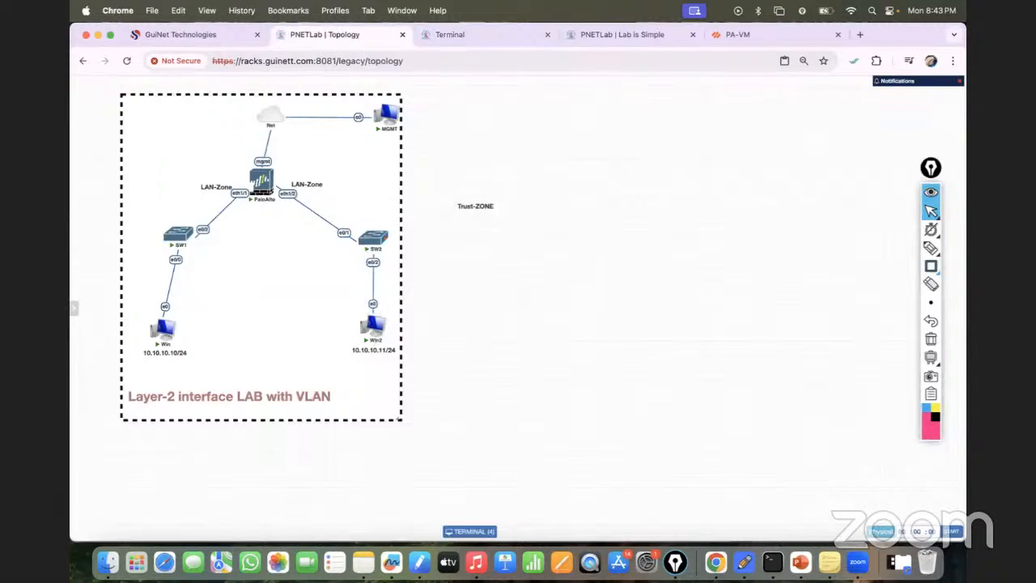
{"action": "left_click", "coordinate": [447, 36]}
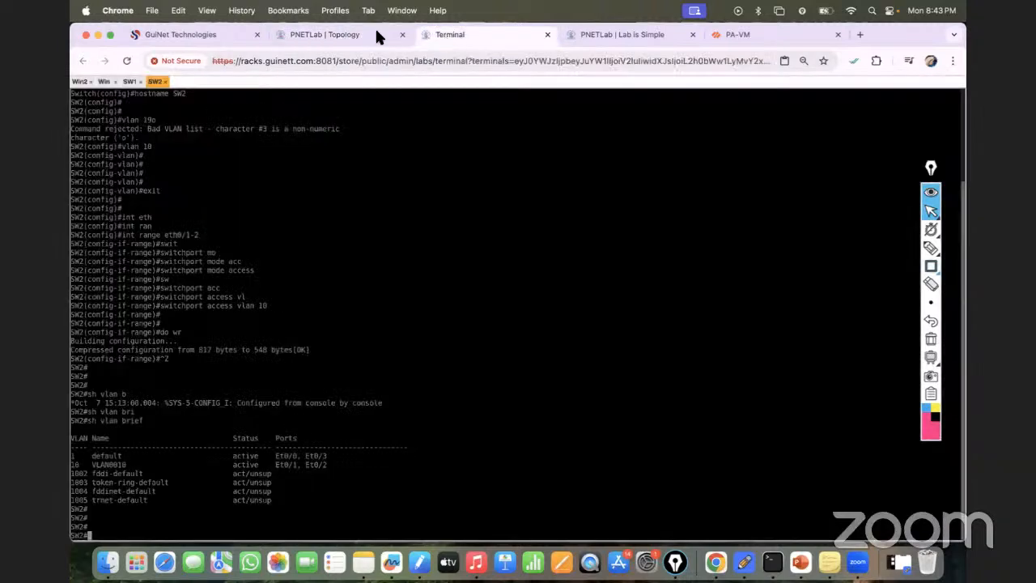
{"action": "left_click", "coordinate": [104, 81]}
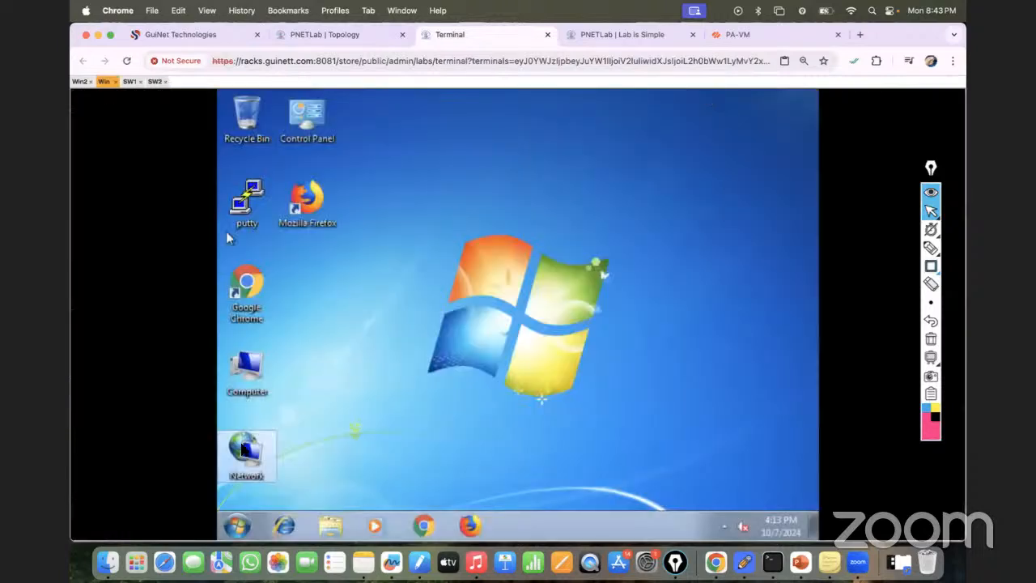
{"action": "left_click", "coordinate": [235, 523]}
{"action": "type", "text": "cmd"}
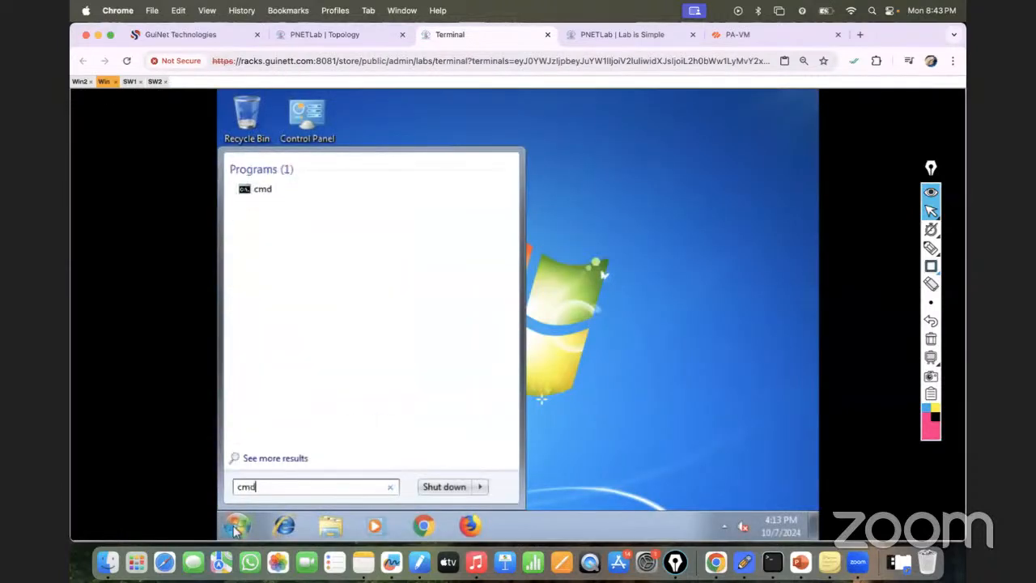
{"action": "key", "text": "Return"}
{"action": "type", "text": "ping "}
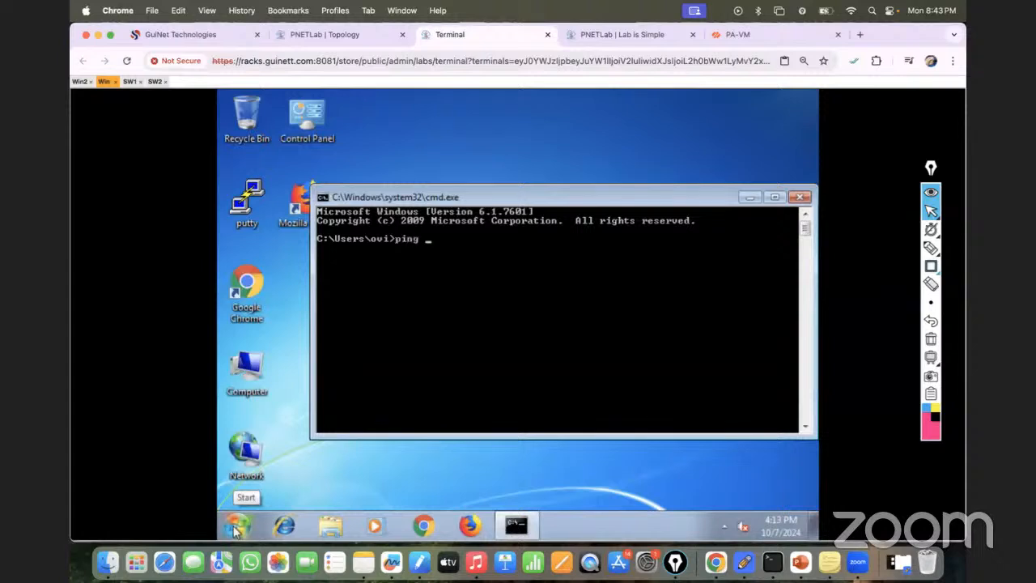
{"action": "type", "text": "10"}
{"action": "key", "text": "BackSpace"}
{"action": "key", "text": "BackSpace"}
{"action": "key", "text": "BackSpace"}
{"action": "key", "text": "BackSpace"}
{"action": "key", "text": "BackSpace"}
{"action": "key", "text": "BackSpace"}
{"action": "key", "text": "BackSpace"}
- Display the Win host's IP configuration with ipconfig
{"action": "type", "text": "ipconfig"}
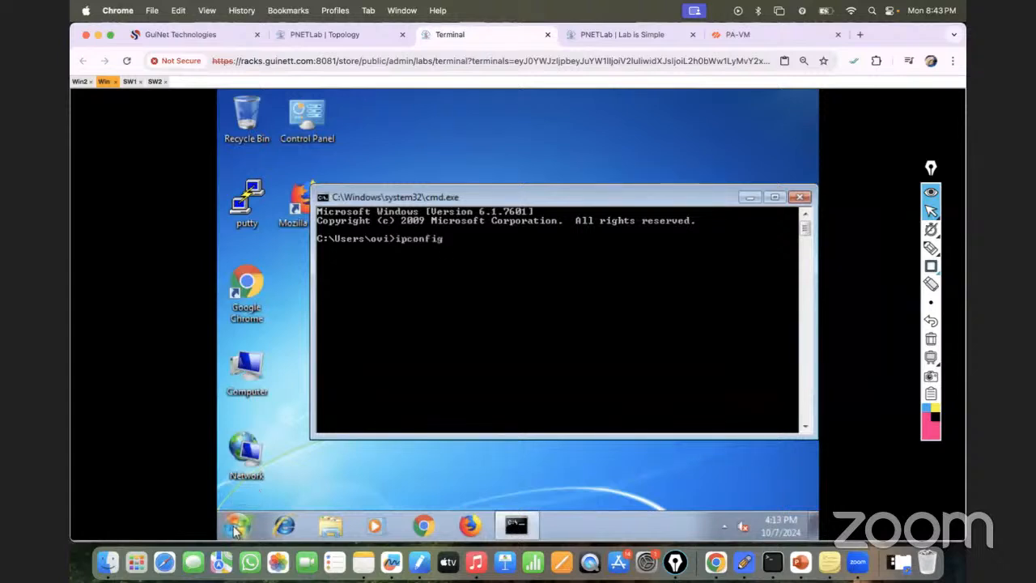
{"action": "key", "text": "Return"}
- Start a continuous ping from the Win host to 10.10.10.11 and compare the path with the topology
{"action": "type", "text": "ping"}
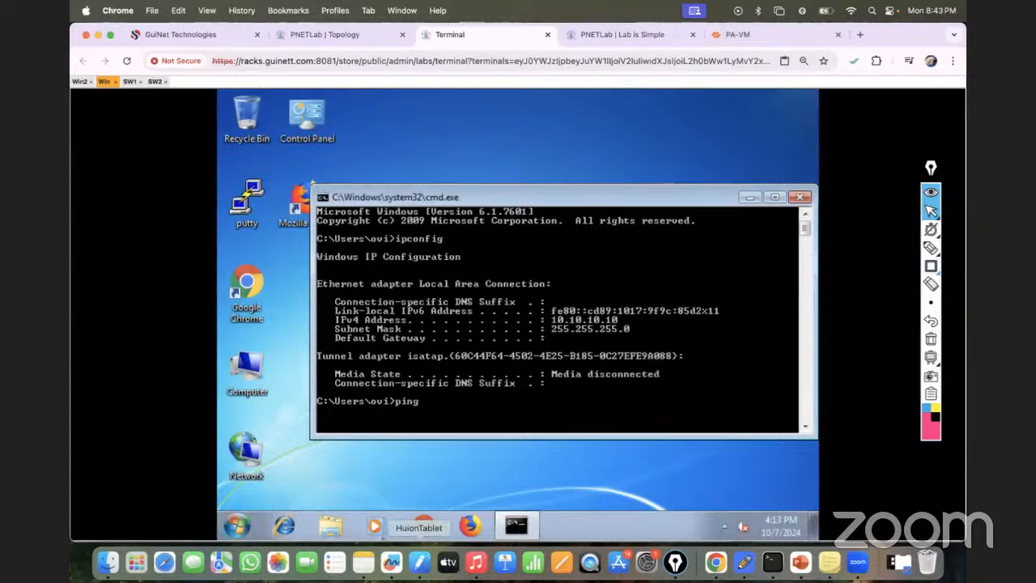
{"action": "type", "text": " 10.10.10.11 -t"}
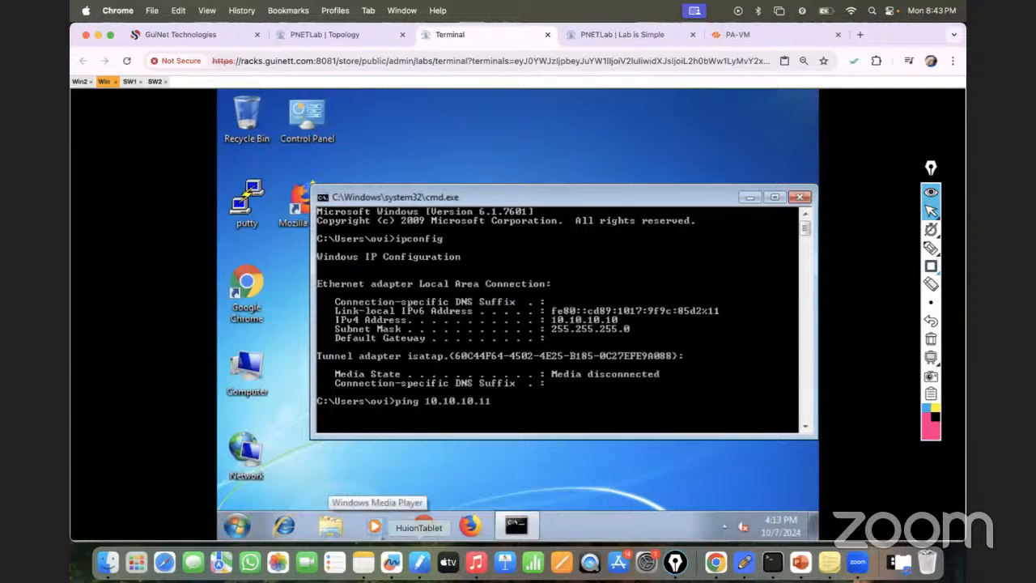
{"action": "key", "text": "Return"}
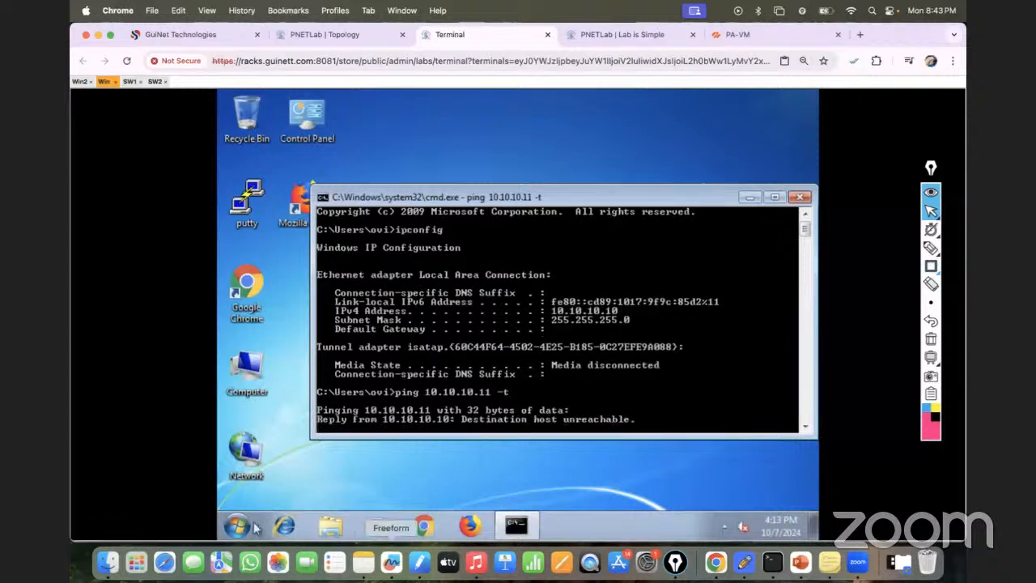
{"action": "left_click", "coordinate": [340, 33]}
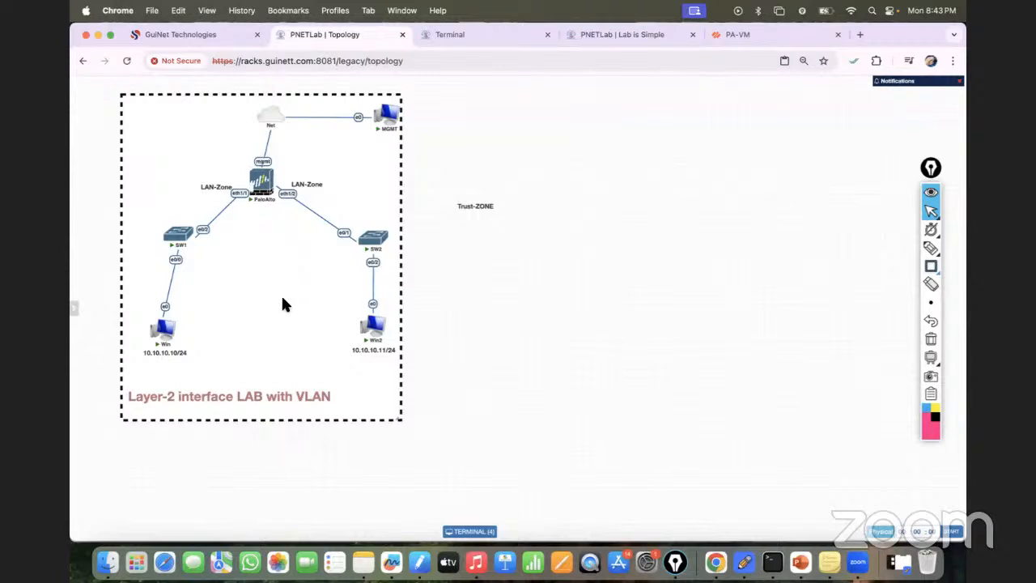
{"action": "left_click", "coordinate": [486, 35]}
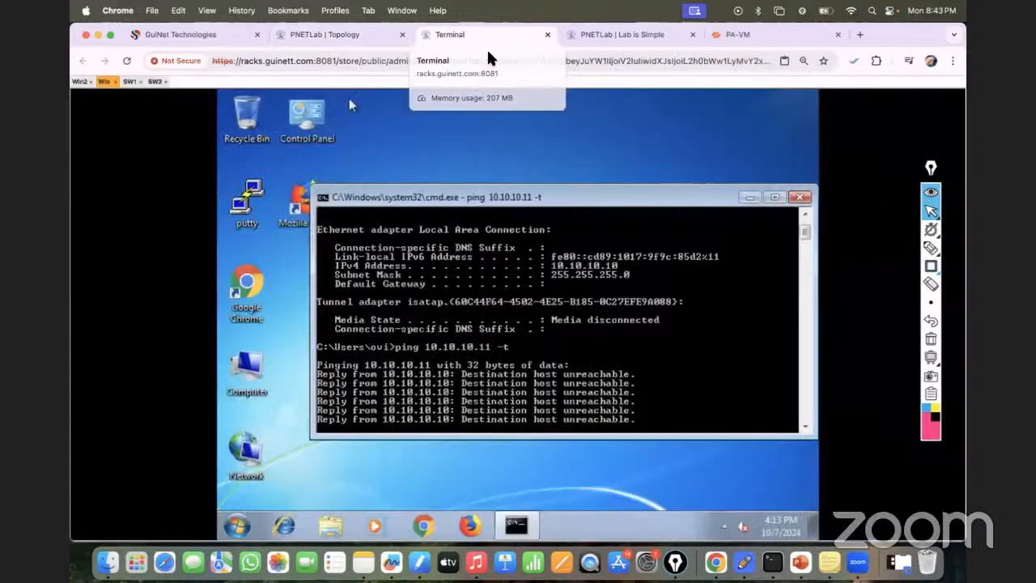
- Switch to the PA-VM web interface, open its Ethernet interface list and check the firewall's ports against the topology
{"action": "left_click", "coordinate": [719, 30]}
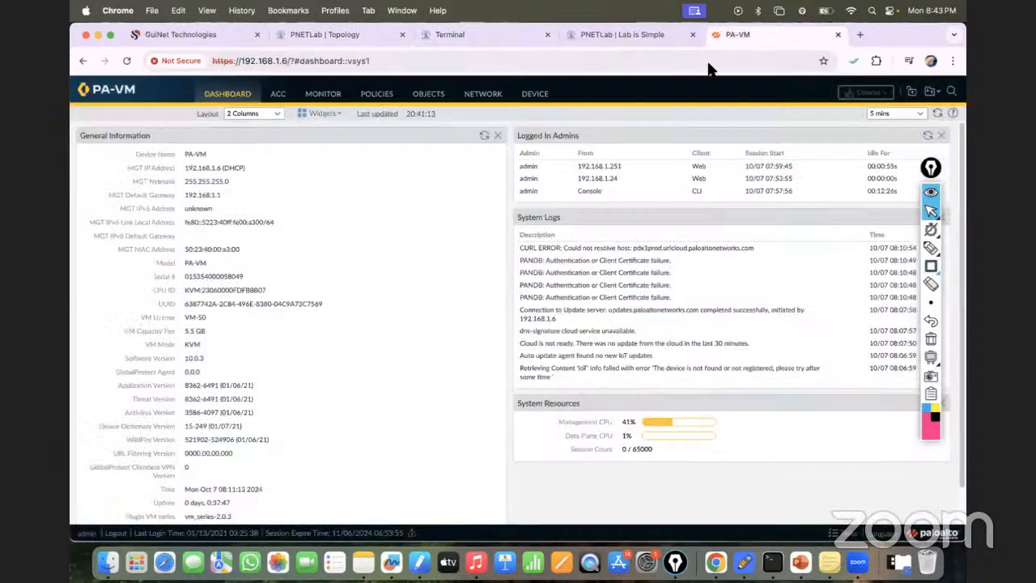
{"action": "left_click", "coordinate": [478, 94]}
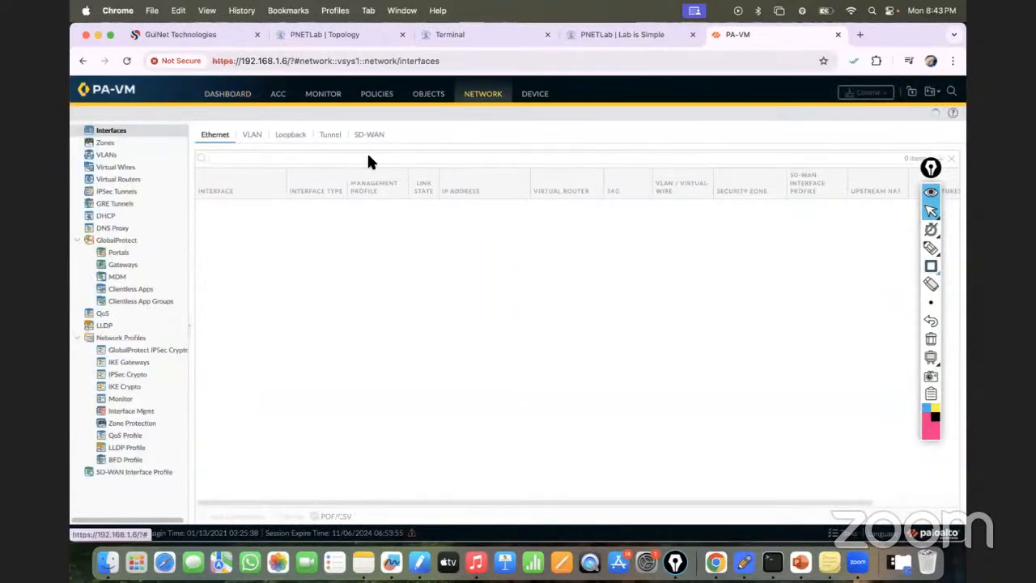
{"action": "left_click", "coordinate": [302, 36]}
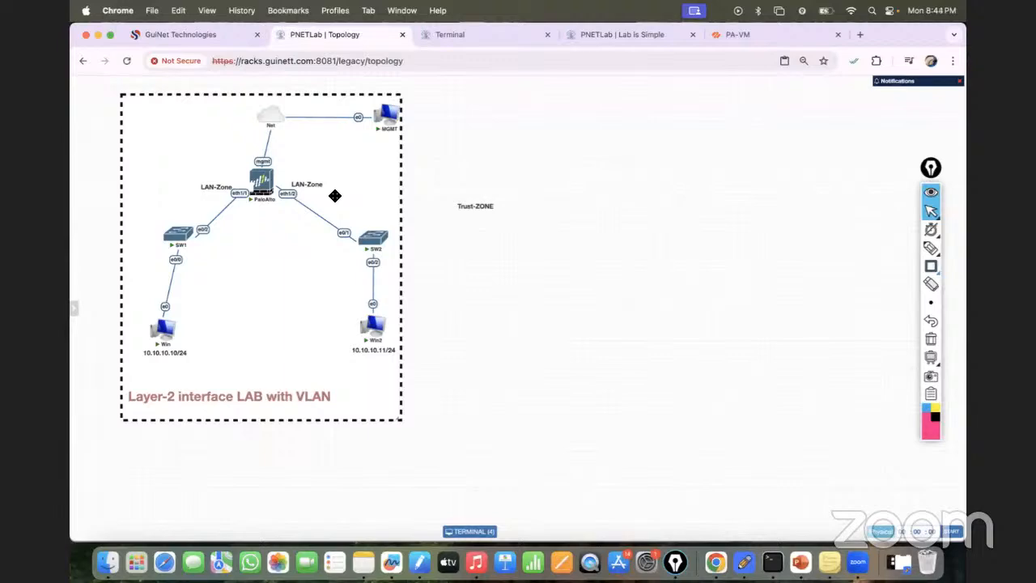
{"action": "left_click", "coordinate": [801, 565]}
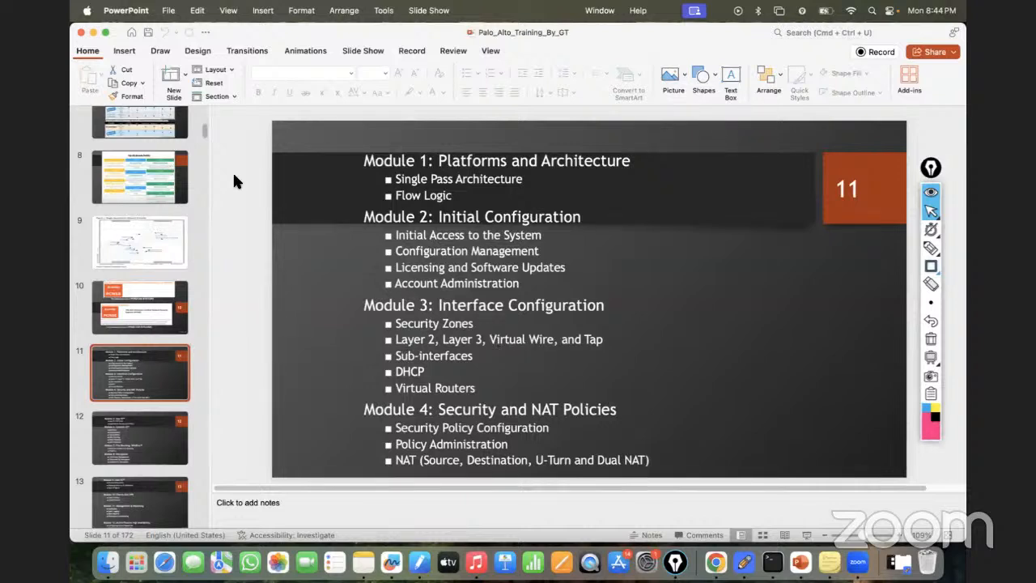
{"action": "left_click", "coordinate": [94, 33]}
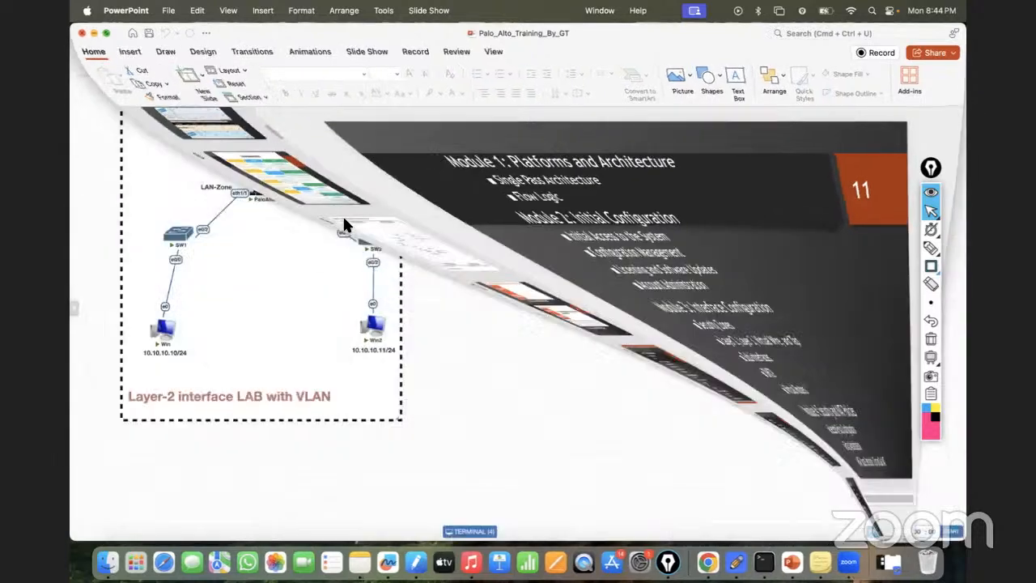
{"action": "left_click", "coordinate": [734, 35]}
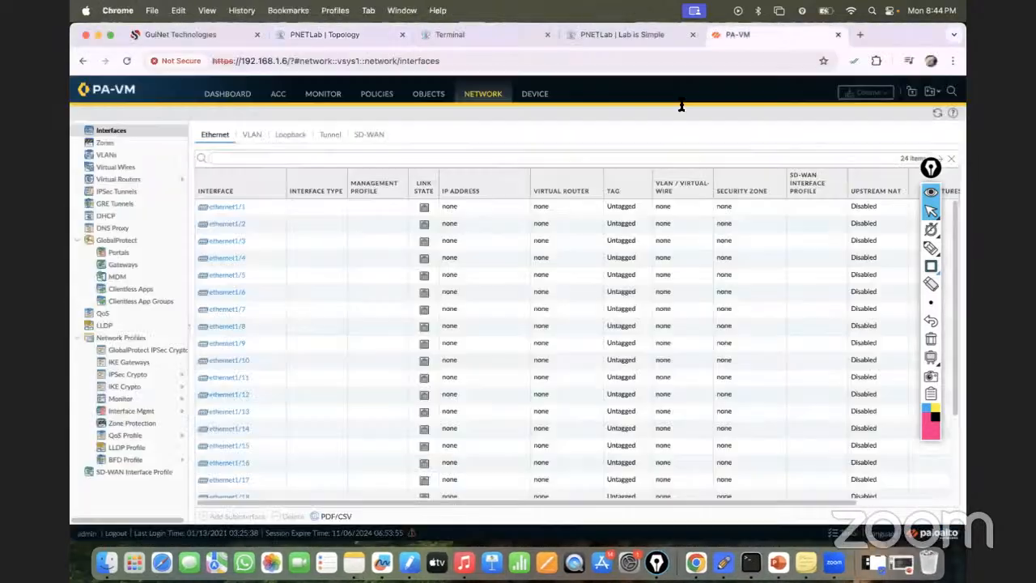
{"action": "left_click", "coordinate": [313, 39]}
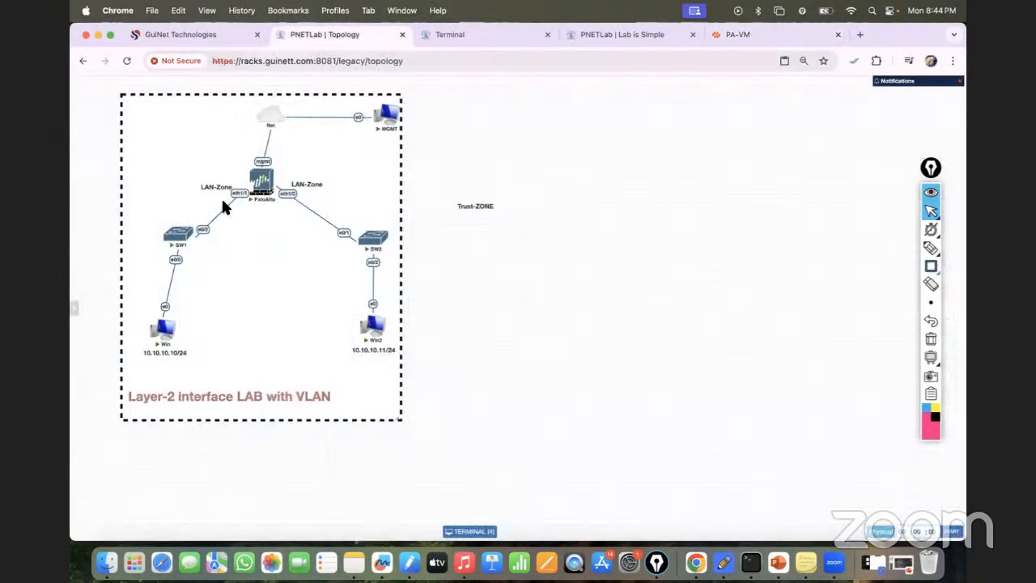
{"action": "left_click", "coordinate": [727, 41]}
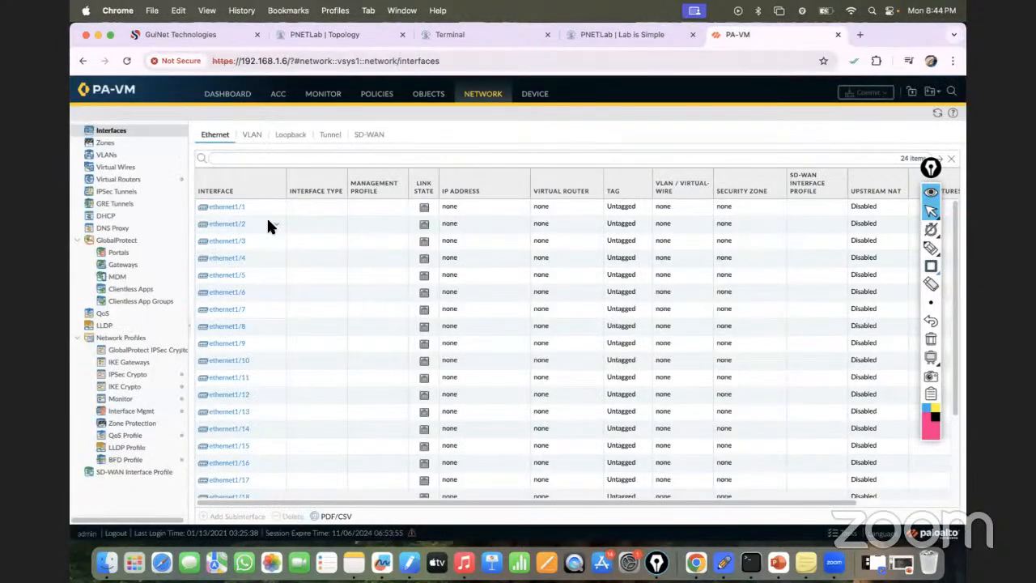
- Open the settings of ethernet1/1 and set its interface type to Layer2
{"action": "left_click", "coordinate": [229, 210]}
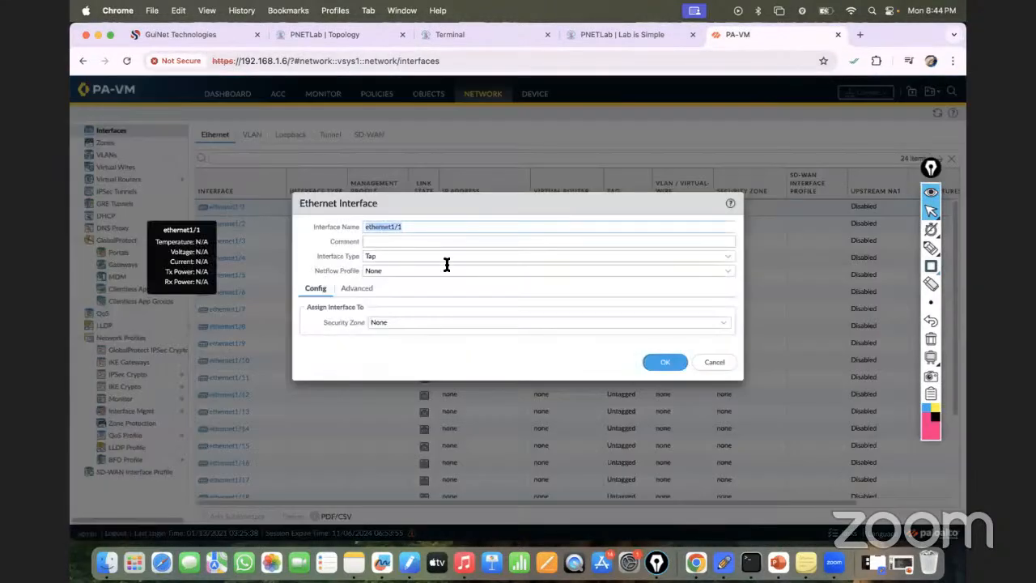
{"action": "left_click", "coordinate": [727, 257]}
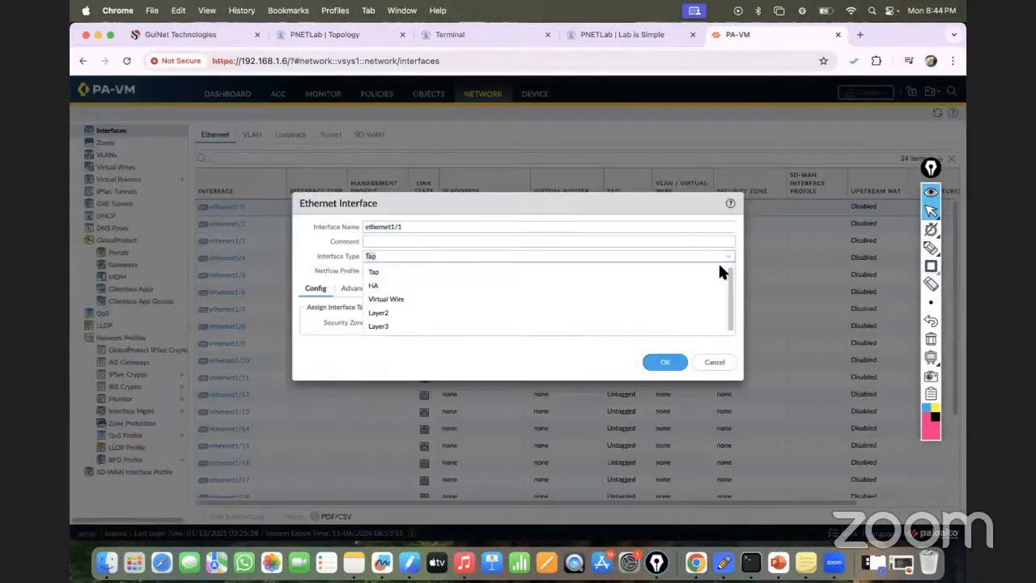
{"action": "left_click", "coordinate": [385, 314]}
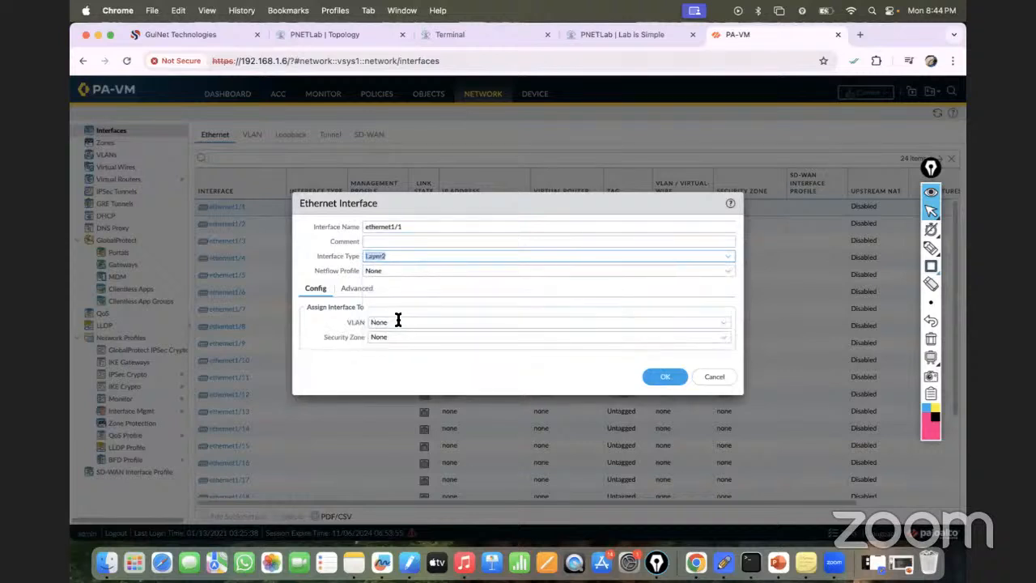
- Create a new VLAN object named 10 and assign ethernet1/1 to it
{"action": "left_click", "coordinate": [727, 328]}
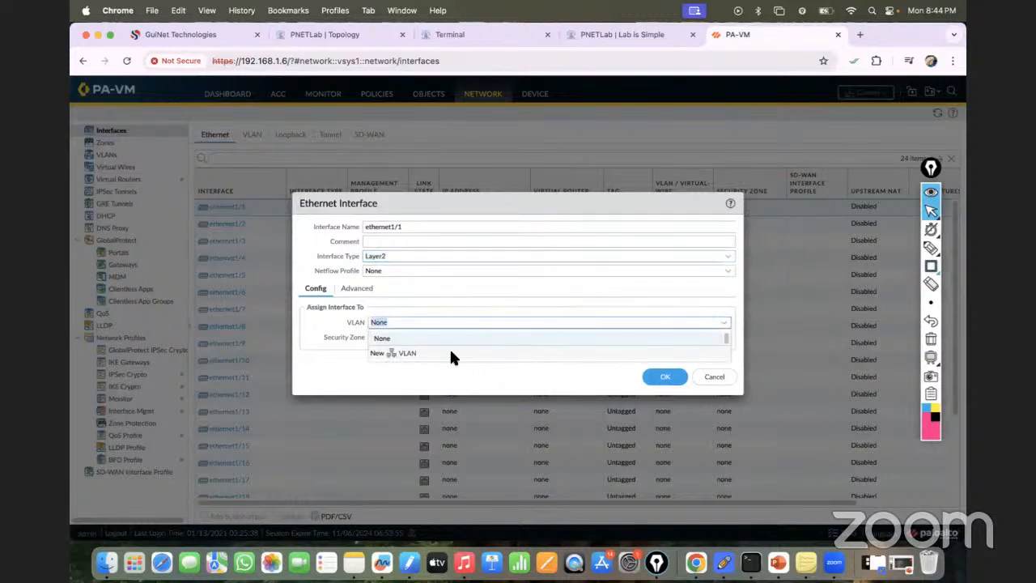
{"action": "left_click", "coordinate": [401, 353]}
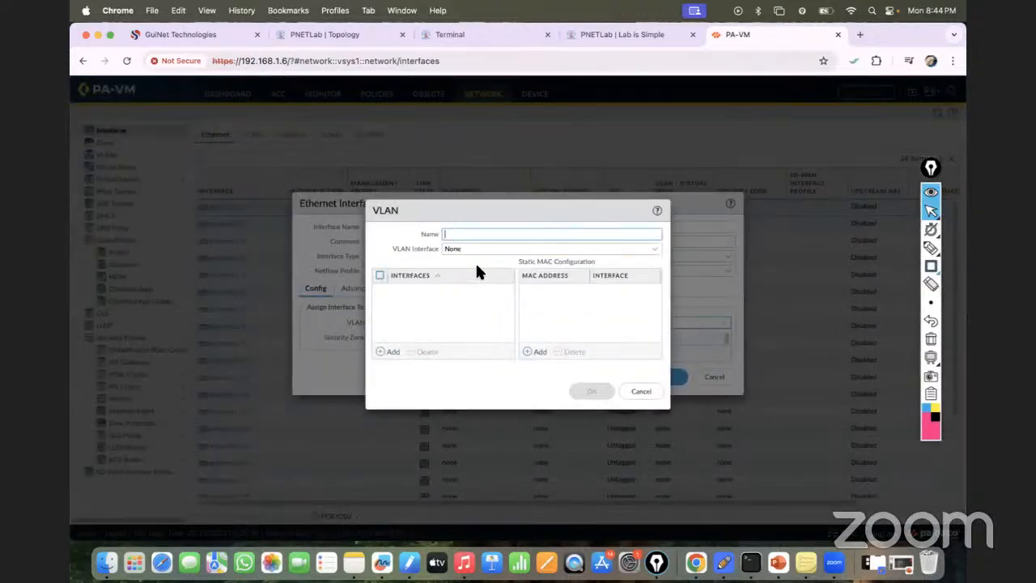
{"action": "type", "text": "VA"}
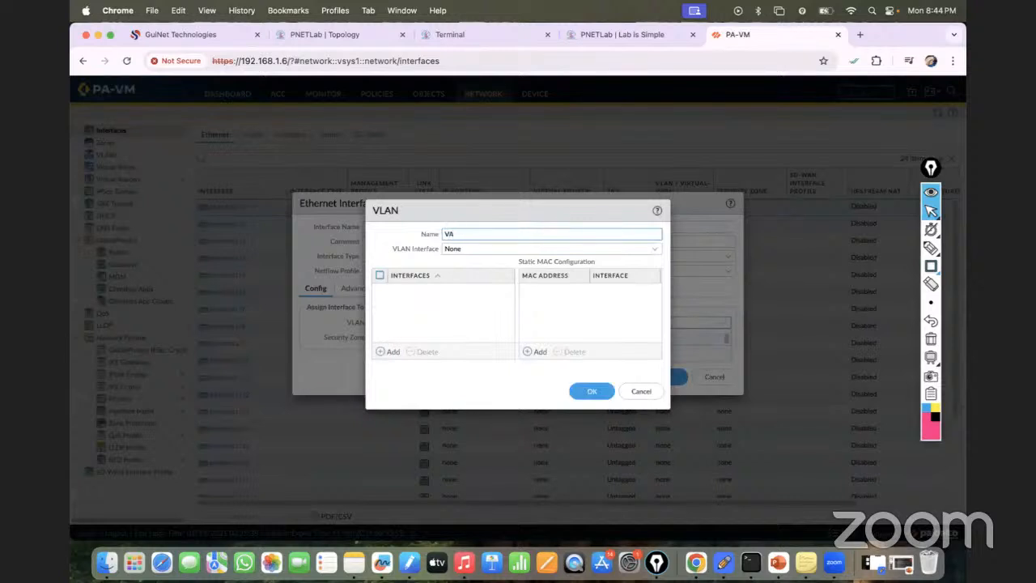
{"action": "type", "text": "LAN"}
{"action": "key", "text": "BackSpace"}
{"action": "key", "text": "BackSpace"}
{"action": "key", "text": "BackSpace"}
{"action": "key", "text": "BackSpace"}
{"action": "type", "text": "10"}
{"action": "key", "text": "BackSpace"}
{"action": "key", "text": "BackSpace"}
{"action": "type", "text": "VLAN10"}
{"action": "left_click", "coordinate": [327, 30]}
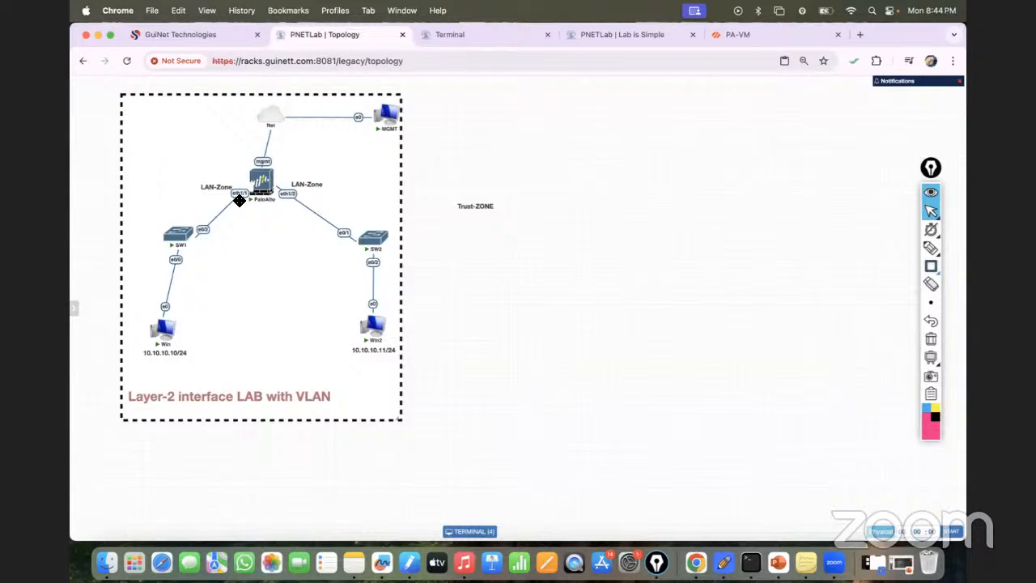
{"action": "left_click", "coordinate": [739, 31]}
{"action": "key", "text": "BackSpace"}
{"action": "key", "text": "BackSpace"}
{"action": "key", "text": "BackSpace"}
{"action": "key", "text": "BackSpace"}
{"action": "key", "text": "BackSpace"}
{"action": "type", "text": "10"}
{"action": "left_click", "coordinate": [586, 393]}
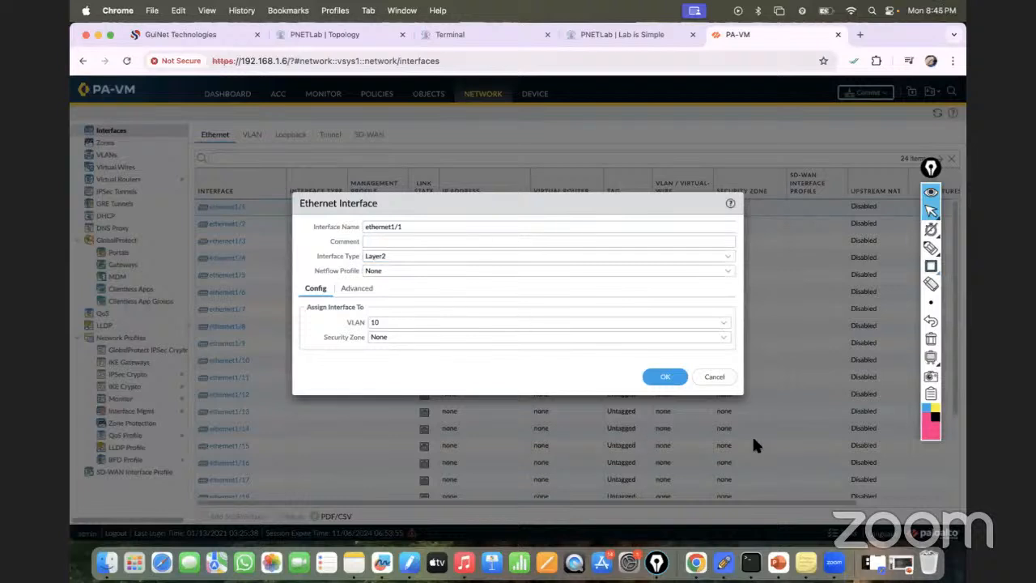
- Consult the PNETLab topology for the firewall's interface connections and zone labels
{"action": "left_click", "coordinate": [328, 34]}
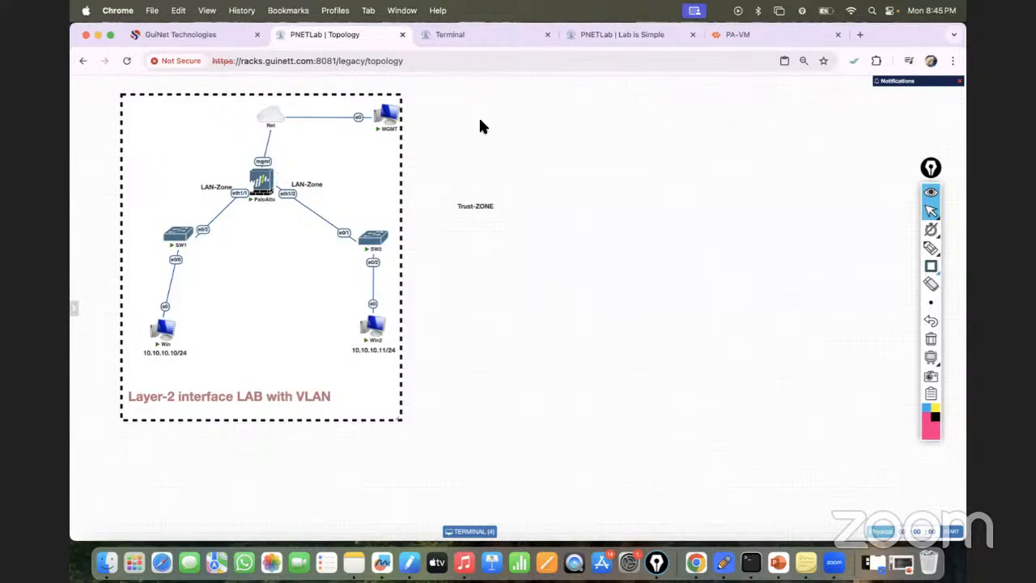
{"action": "left_click", "coordinate": [739, 35]}
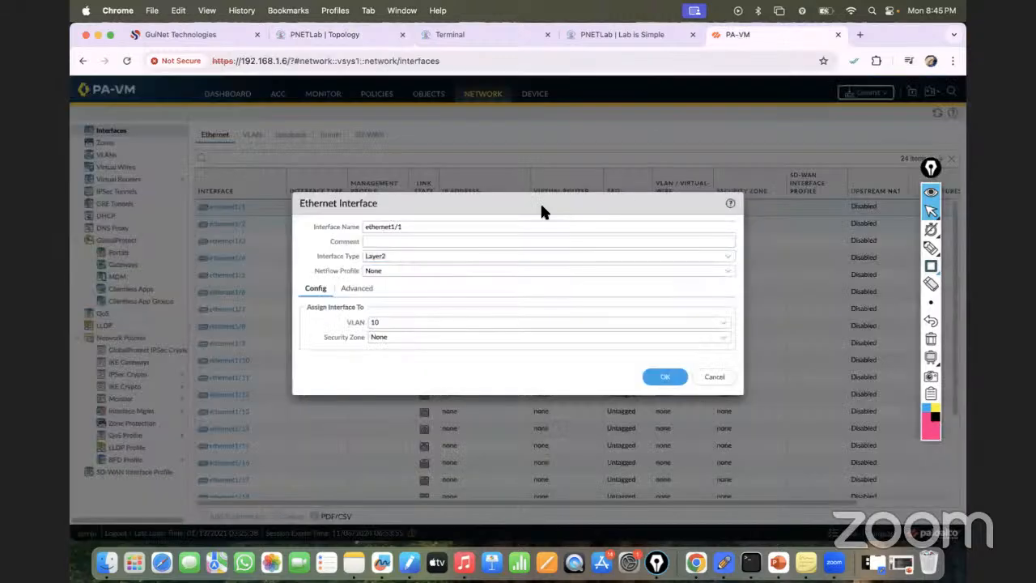
- Create a security zone named LAN-ZONE, assign ethernet1/1 to it and save the interface settings
{"action": "left_click", "coordinate": [365, 34]}
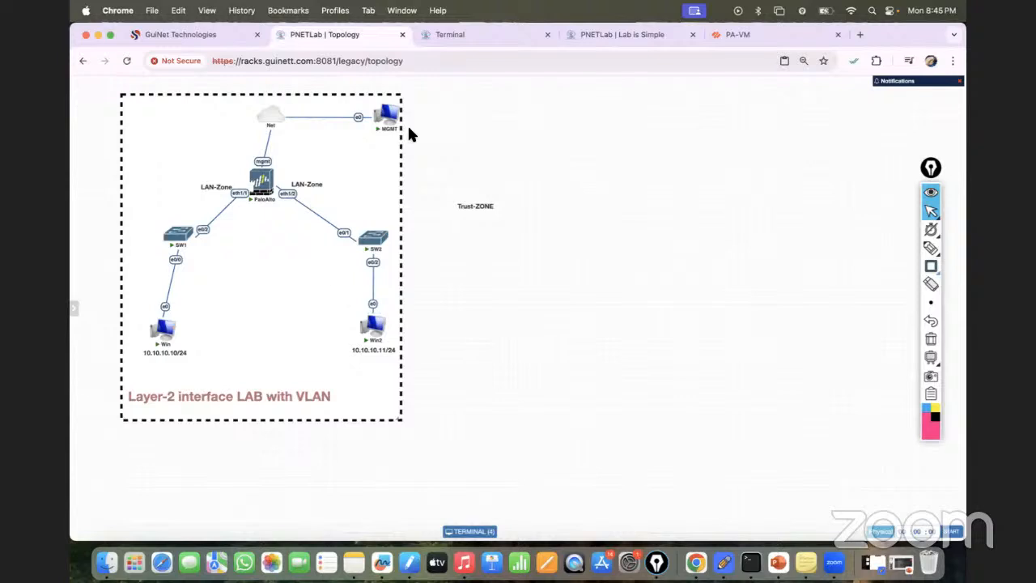
{"action": "left_click", "coordinate": [742, 35]}
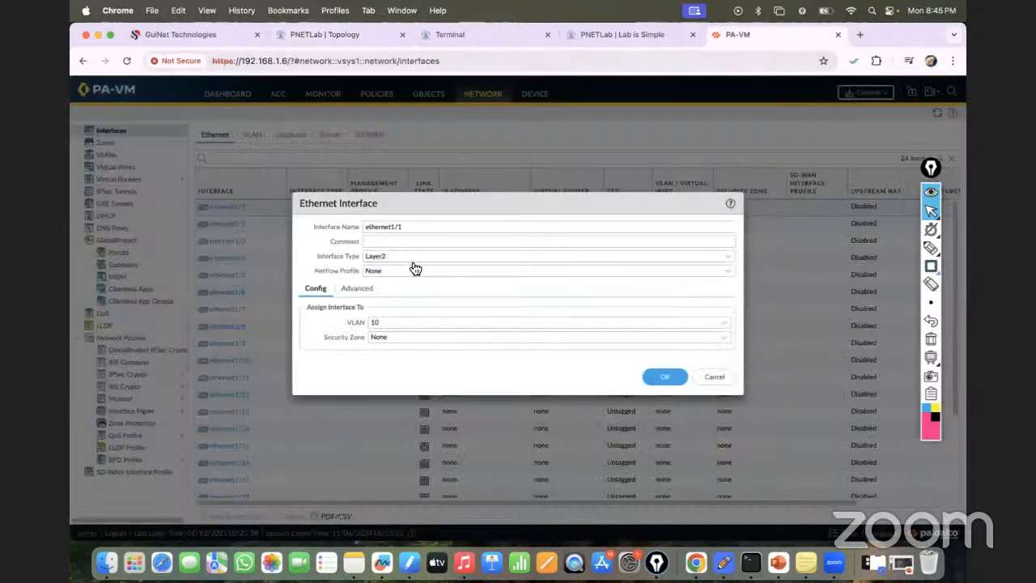
{"action": "left_click", "coordinate": [725, 339]}
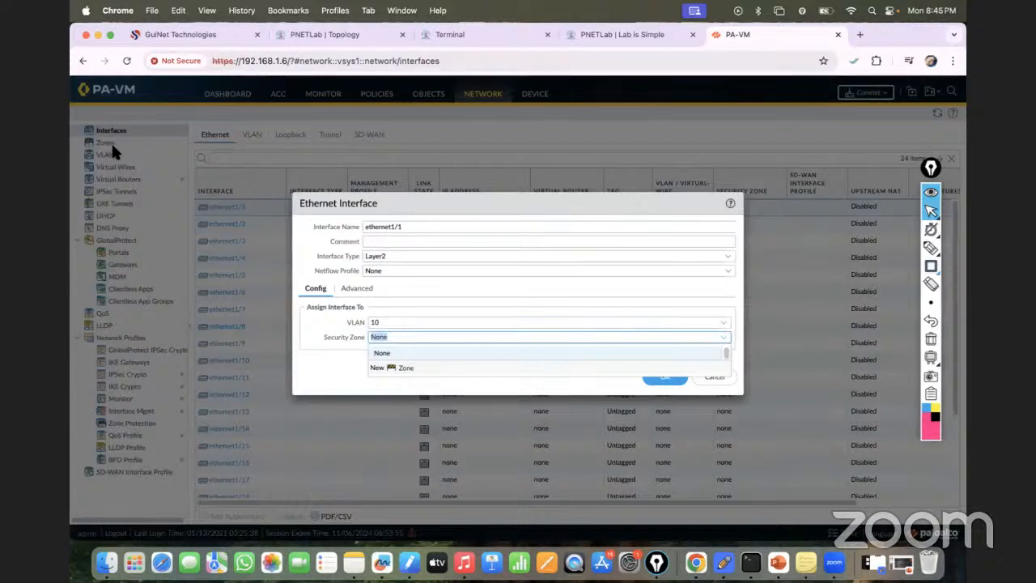
{"action": "left_click", "coordinate": [397, 374]}
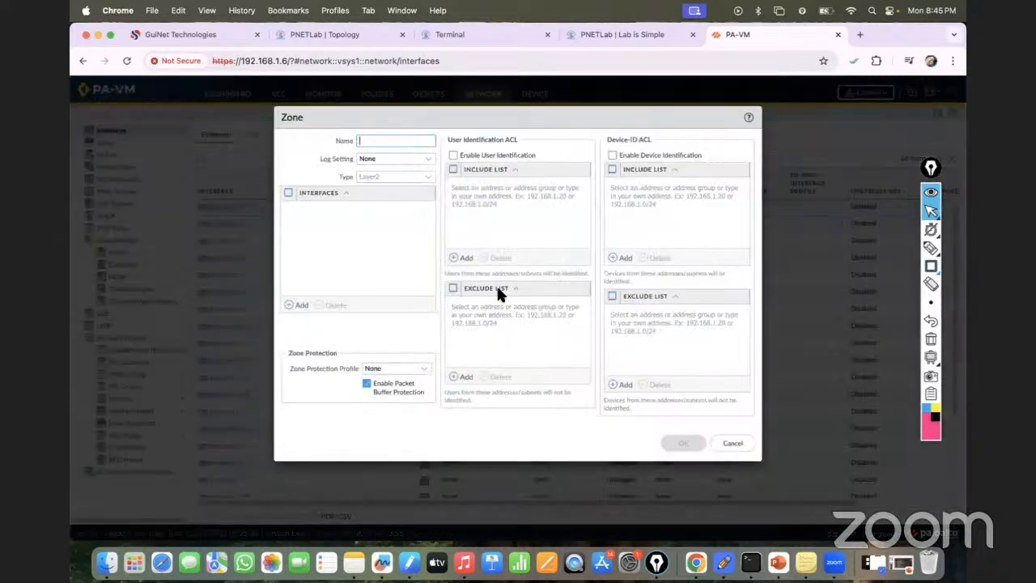
{"action": "type", "text": "LA"}
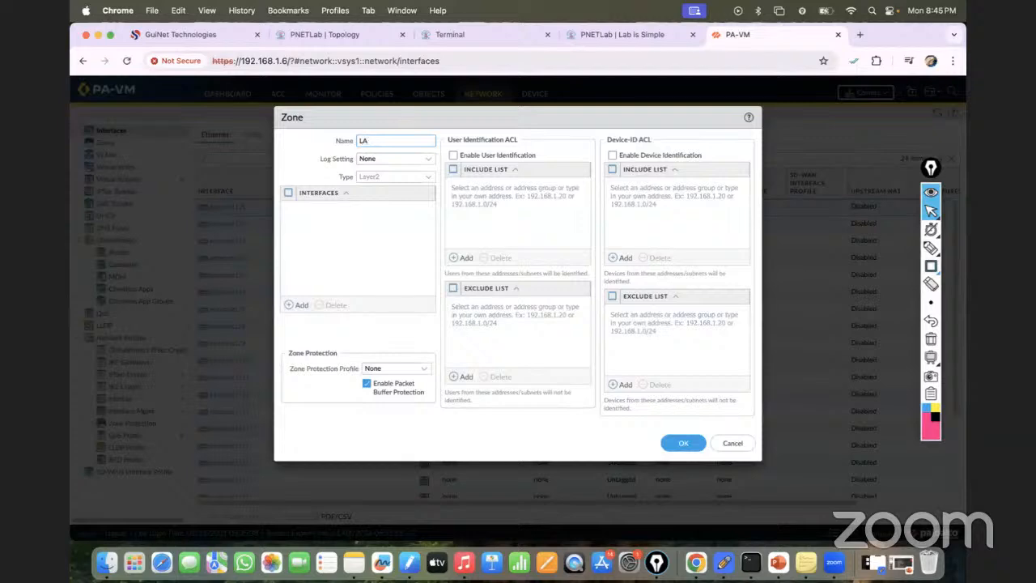
{"action": "type", "text": "N-ZONE"}
{"action": "left_click", "coordinate": [683, 443]}
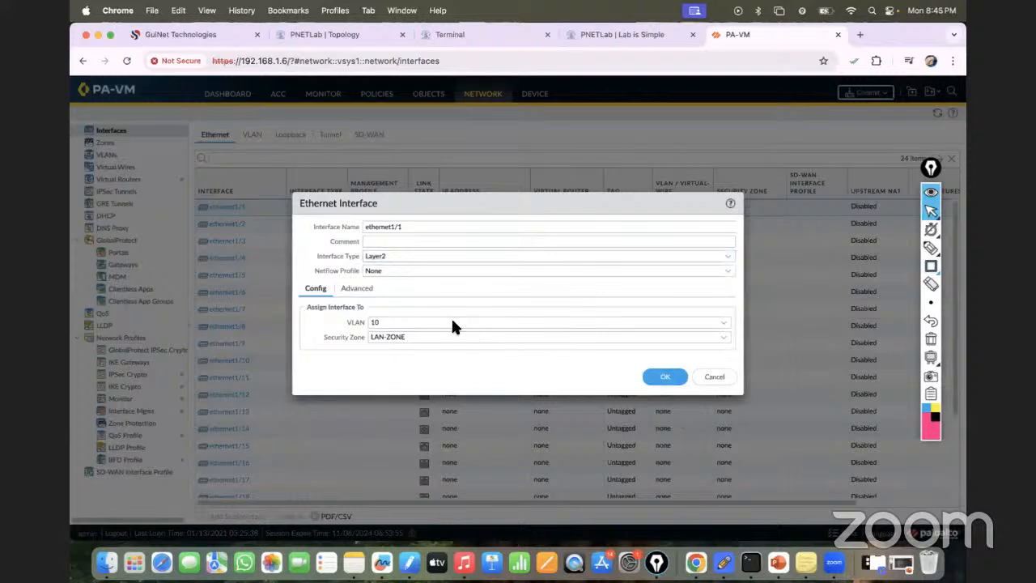
{"action": "left_click", "coordinate": [361, 291]}
{"action": "left_click", "coordinate": [315, 289]}
{"action": "left_click", "coordinate": [660, 379]}
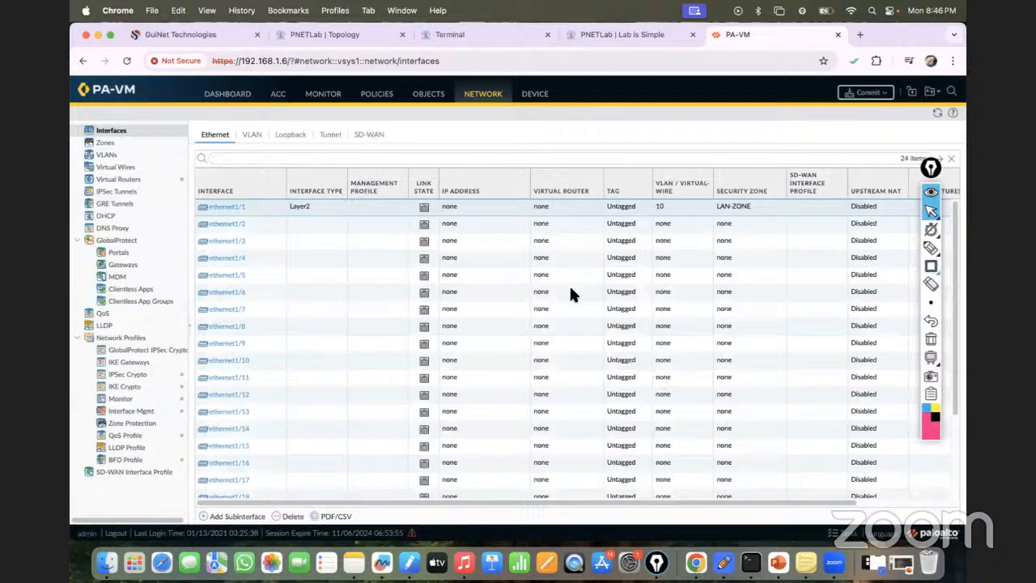
- Check the topology and the Win console, and set the interface type of ethernet1/2 to Layer2
{"action": "left_click", "coordinate": [339, 33]}
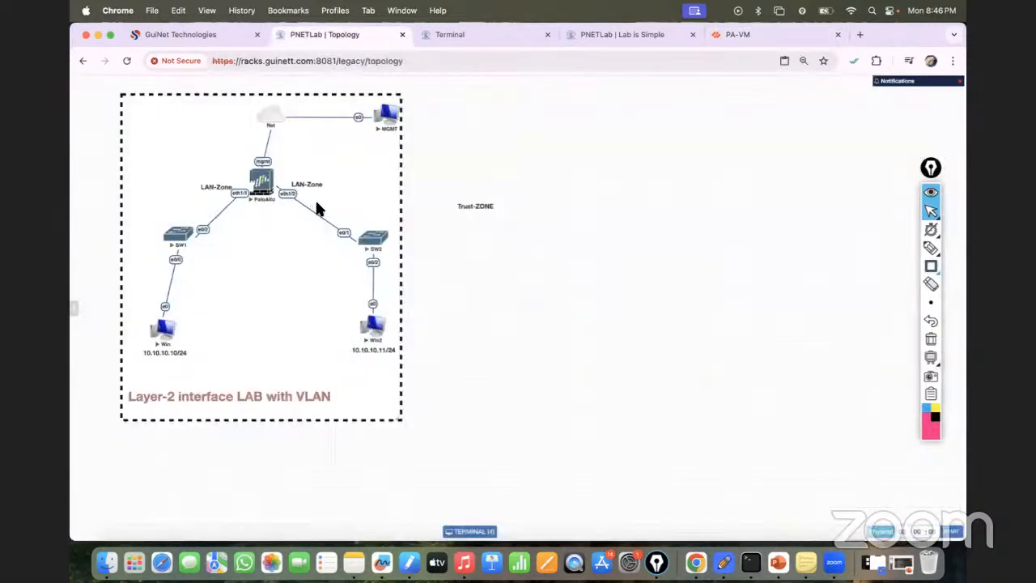
{"action": "left_click", "coordinate": [475, 36]}
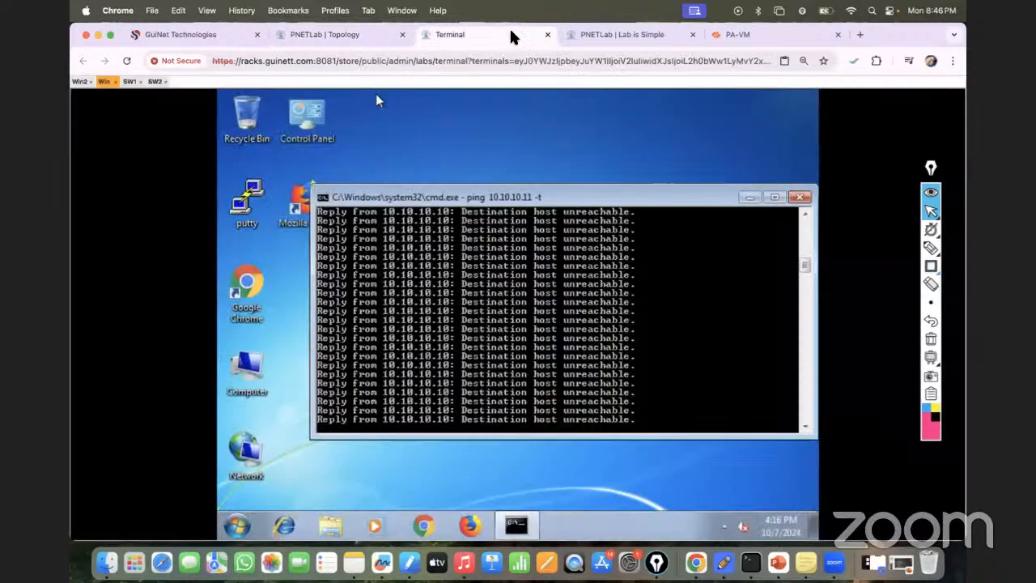
{"action": "left_click", "coordinate": [742, 35]}
{"action": "left_click", "coordinate": [220, 224]}
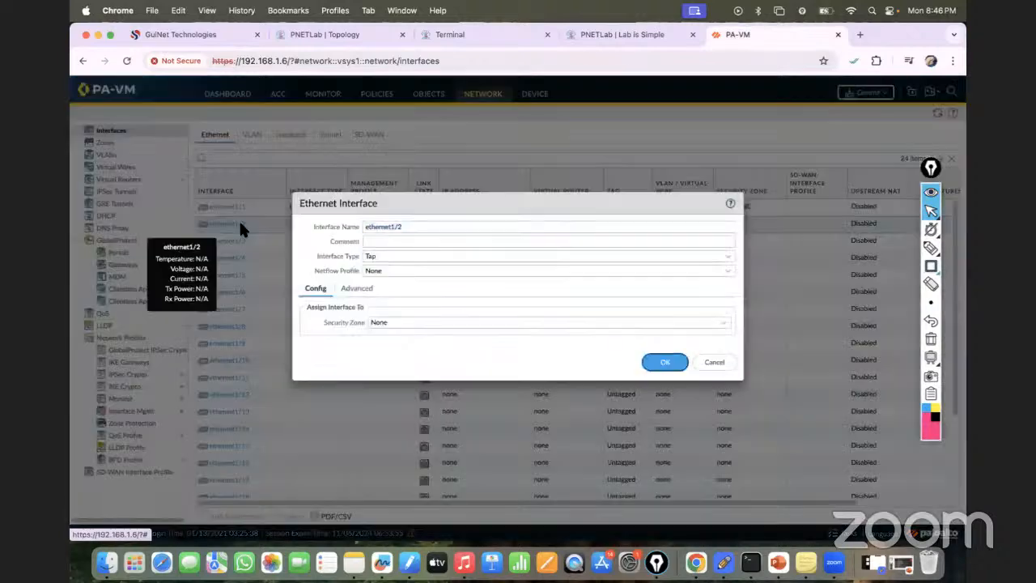
{"action": "left_click", "coordinate": [733, 261]}
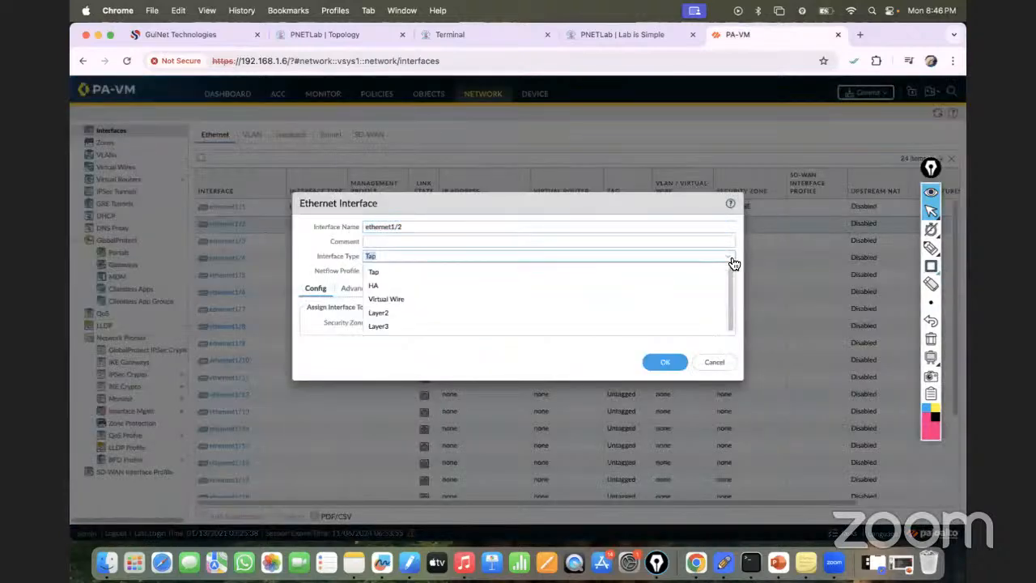
{"action": "left_click", "coordinate": [385, 313]}
- Assign ethernet1/2 to VLAN 10 and security zone LAN-ZONE, and save the interface settings
{"action": "left_click", "coordinate": [726, 324]}
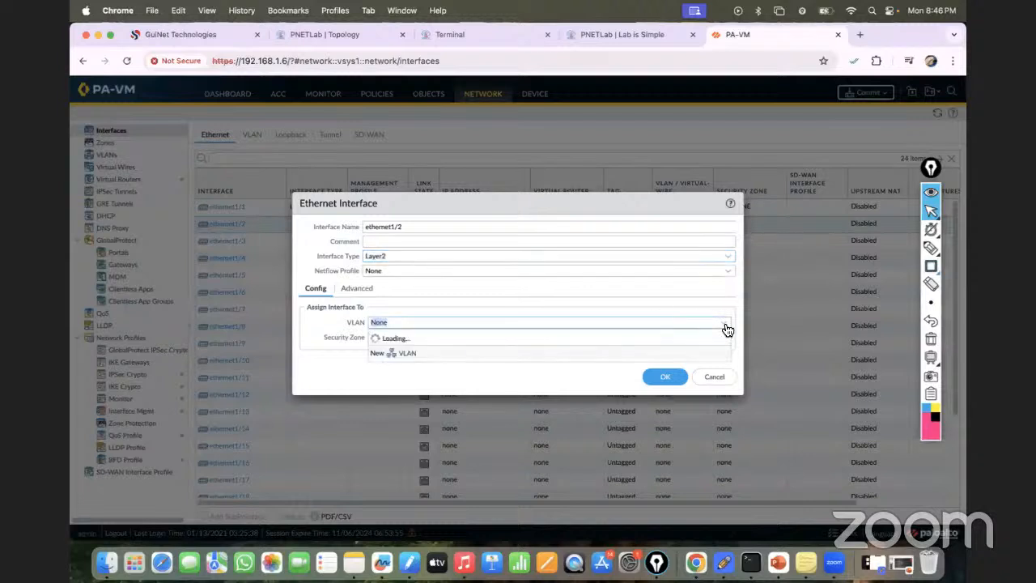
{"action": "left_click", "coordinate": [411, 351]}
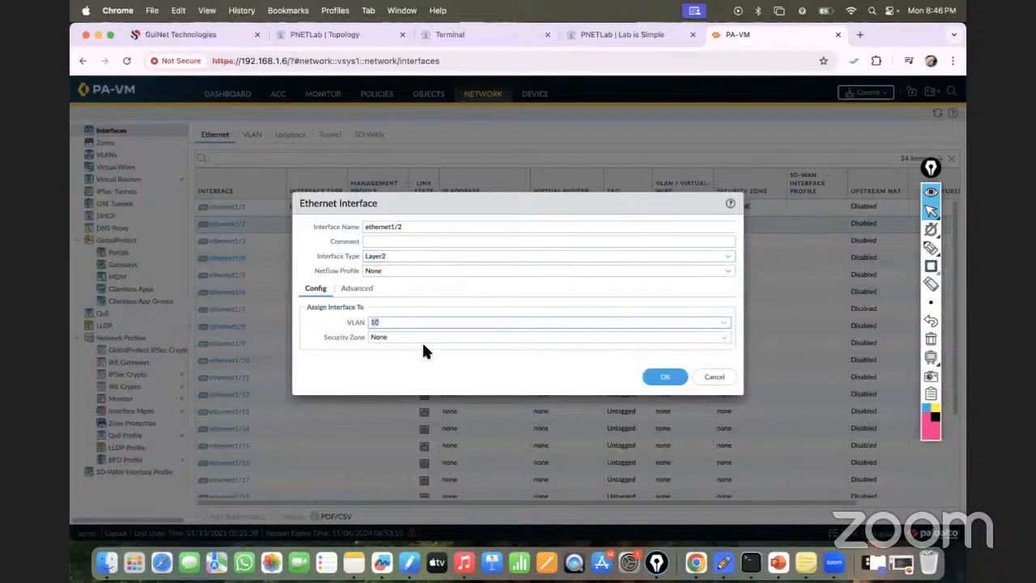
{"action": "left_click", "coordinate": [726, 339]}
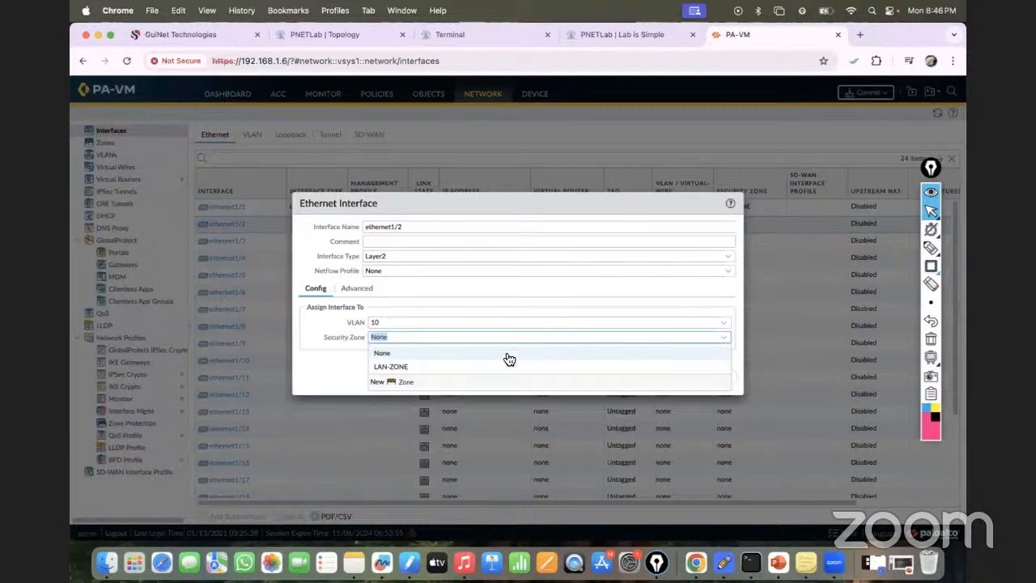
{"action": "left_click", "coordinate": [416, 368]}
{"action": "left_click", "coordinate": [668, 380]}
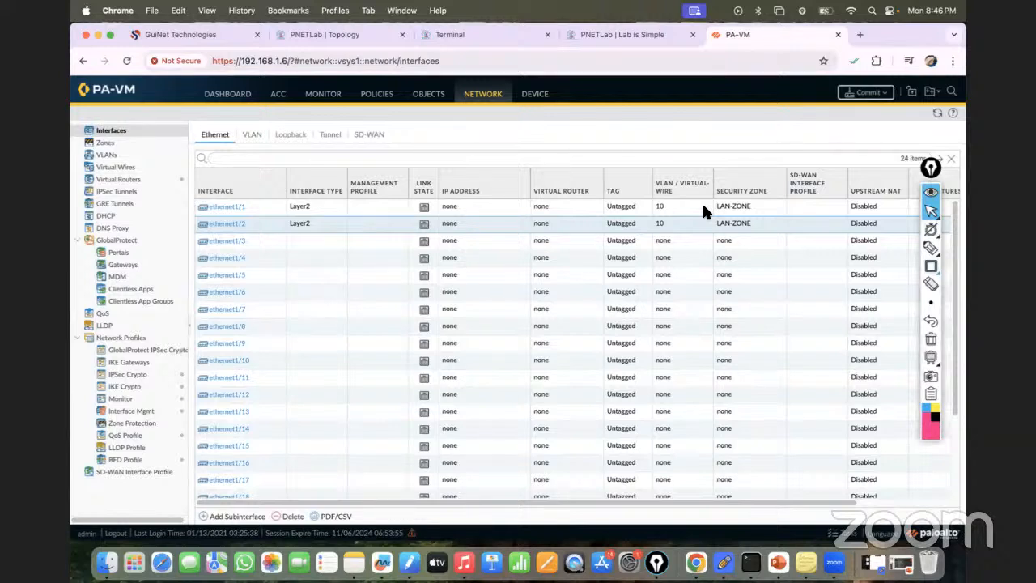
- Commit all pending configuration changes on the firewall
{"action": "left_click", "coordinate": [866, 93]}
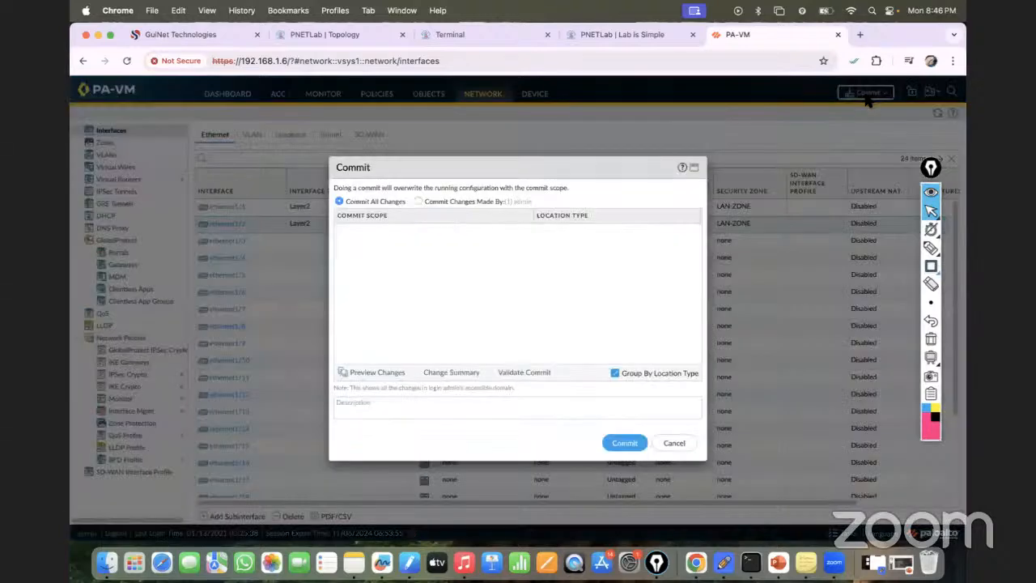
{"action": "left_click", "coordinate": [636, 446]}
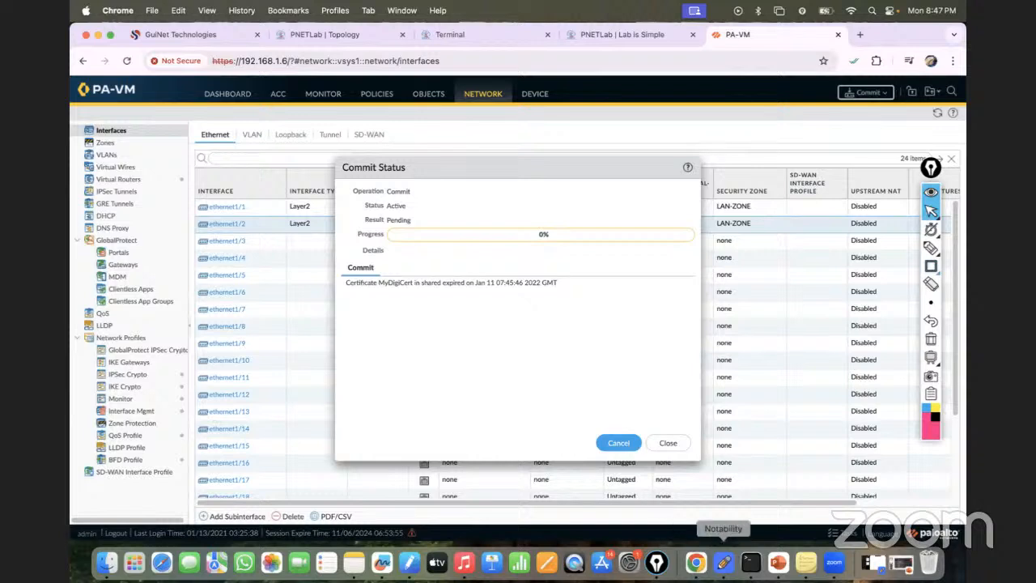
- Switch to the macOS Terminal, ping the firewall's management address 192.168.1.6 and close the Terminal window
{"action": "left_click", "coordinate": [750, 562]}
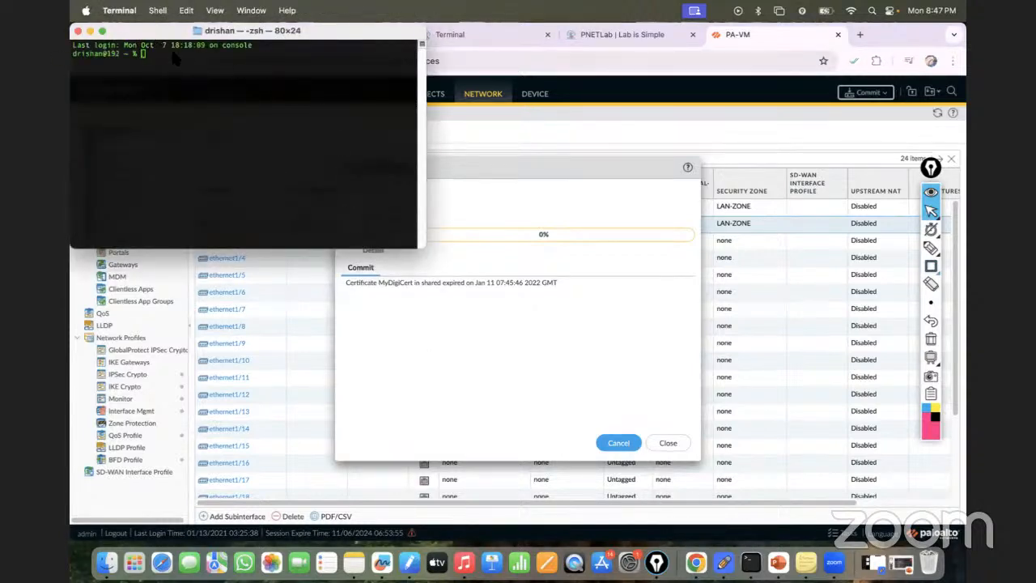
{"action": "left_click_drag", "start_coordinate": [153, 33], "coordinate": [243, 85]}
{"action": "type", "text": "ping "}
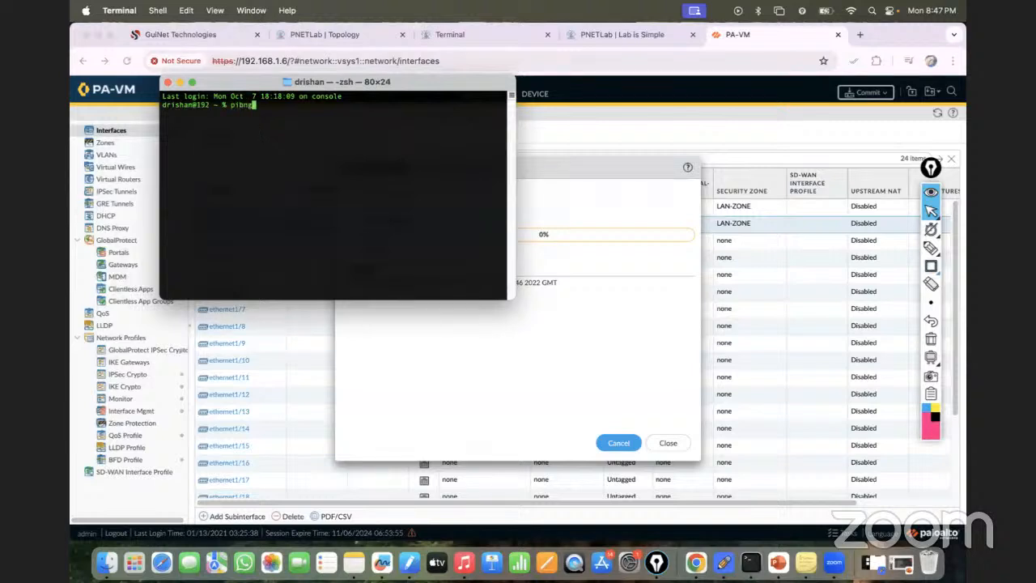
{"action": "type", "text": "192.168.1.6"}
{"action": "key", "text": "Return"}
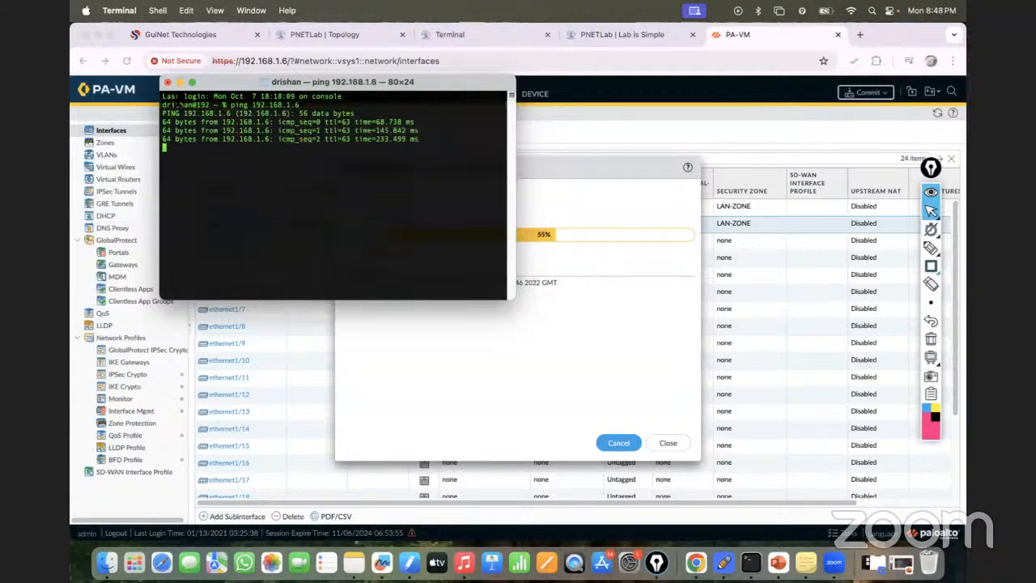
{"action": "left_click_drag", "start_coordinate": [229, 88], "coordinate": [291, 138]}
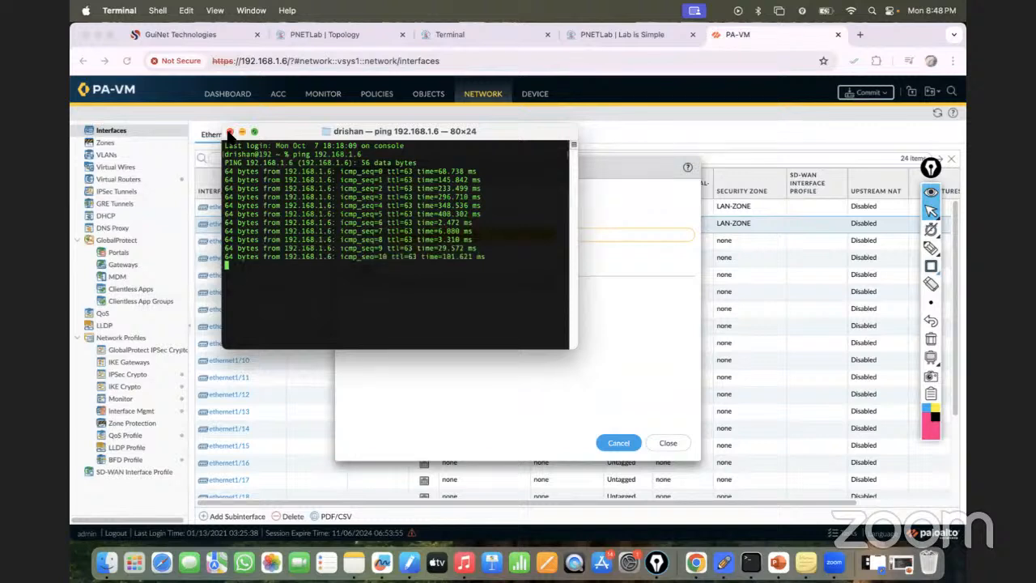
{"action": "left_click", "coordinate": [230, 131]}
{"action": "left_click", "coordinate": [437, 291]}
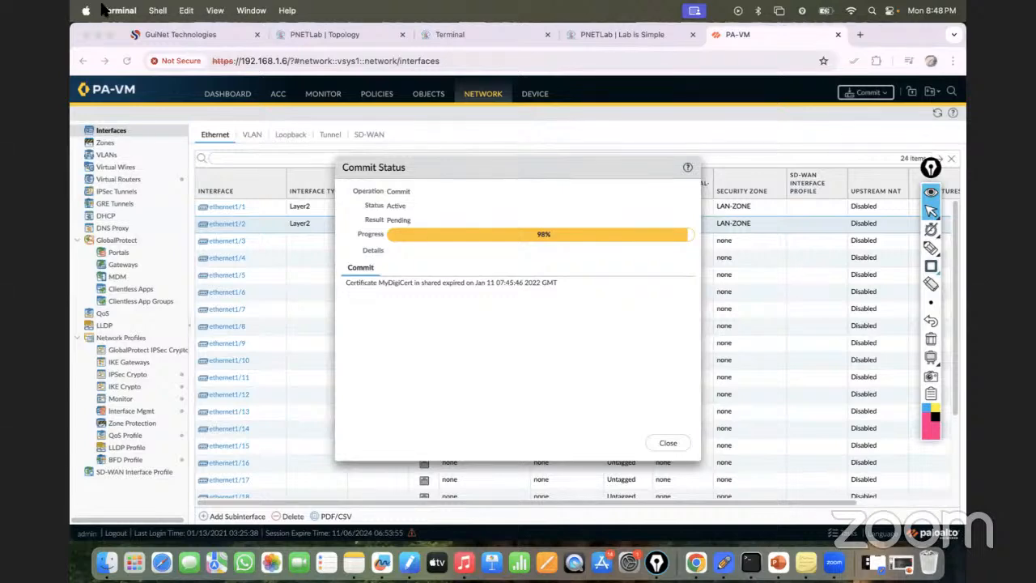
- Check the continuous ping in the Win console against the firewall's commit progress
{"action": "left_click", "coordinate": [449, 39]}
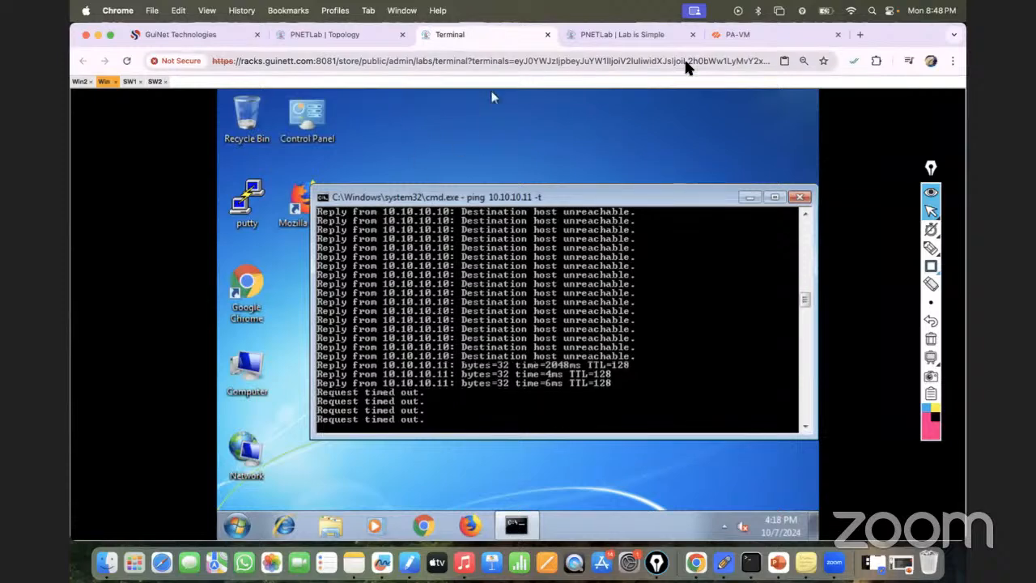
{"action": "left_click", "coordinate": [728, 34]}
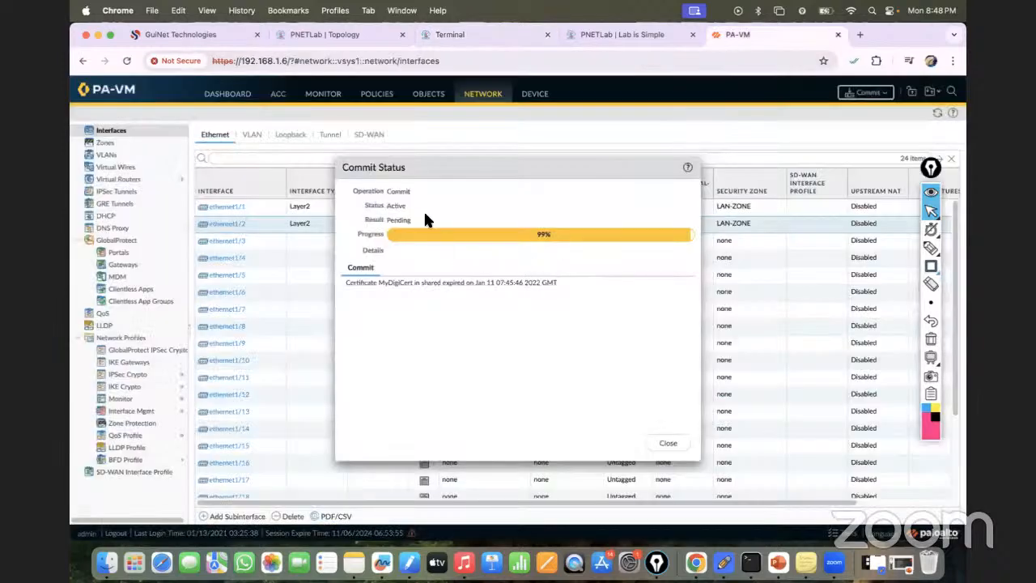
{"action": "left_click", "coordinate": [453, 35]}
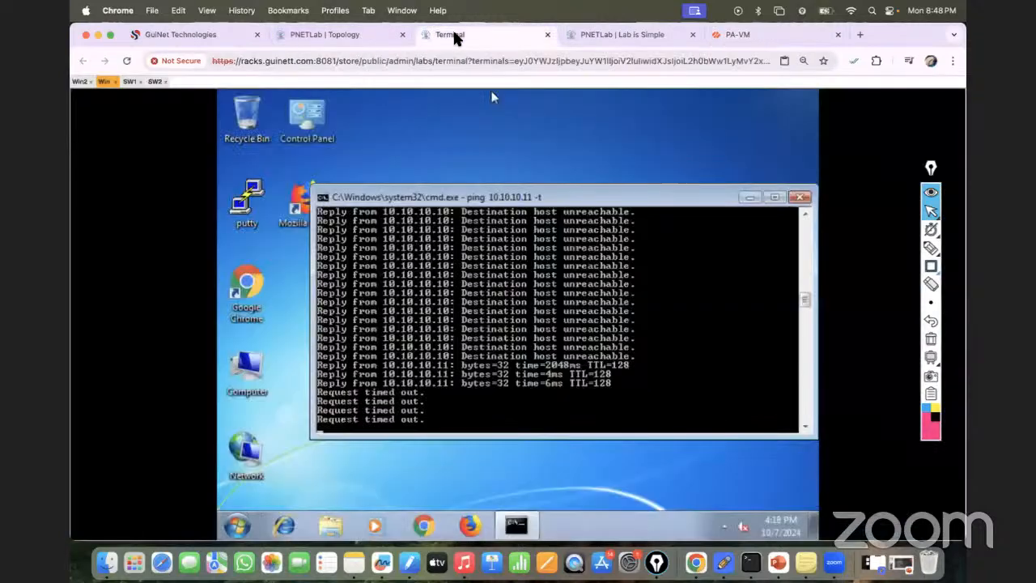
- Display the IP configuration of Win2 with ipconfig in its command prompt
{"action": "left_click", "coordinate": [84, 83]}
{"action": "key", "text": "Return"}
{"action": "key", "text": "Return"}
{"action": "key", "text": "Return"}
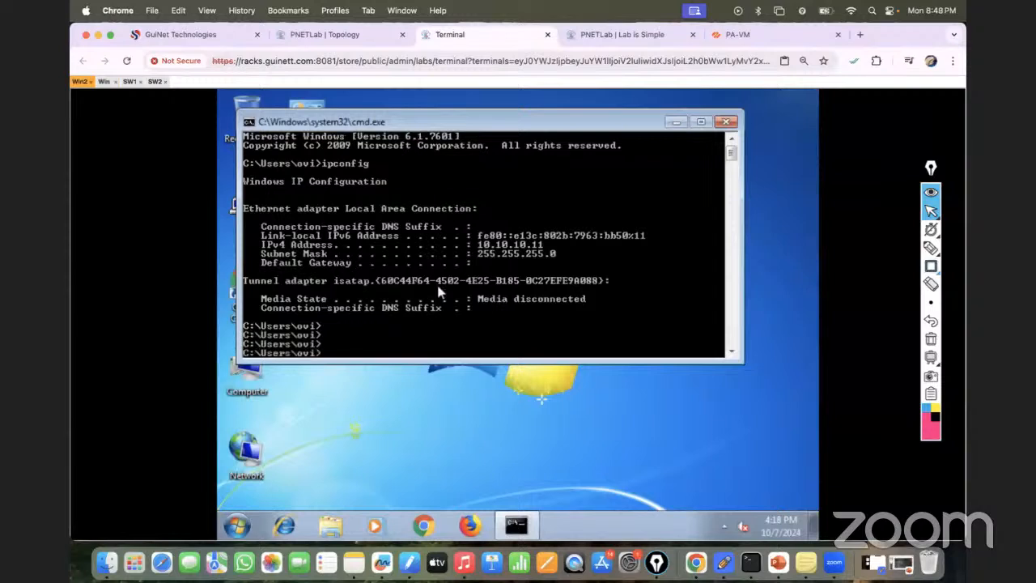
{"action": "type", "text": "ipconfig"}
{"action": "key", "text": "Return"}
- Ping 10.10.10.10 from the Win2 command prompt to test connectivity to Win
{"action": "type", "text": "ping "}
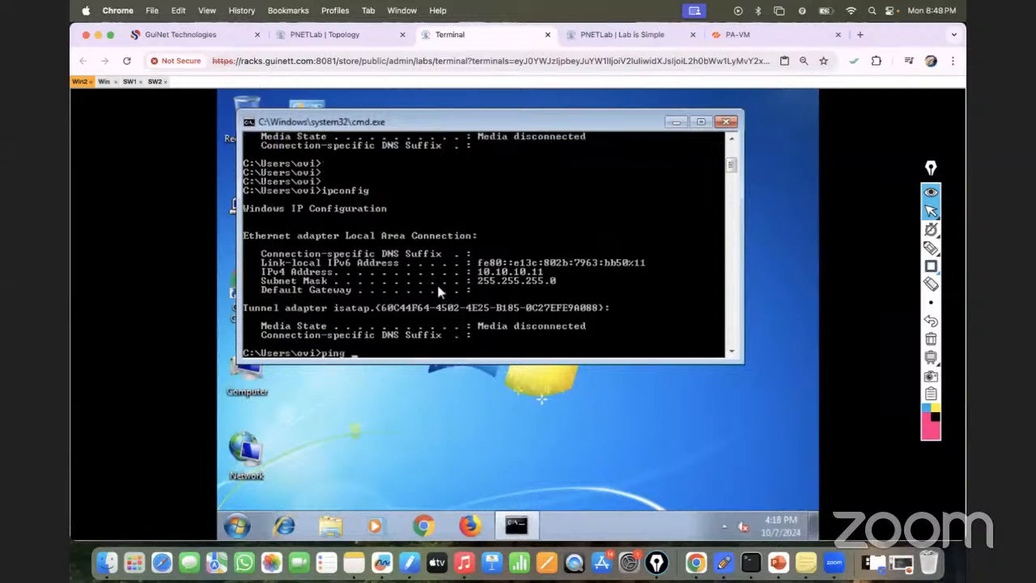
{"action": "type", "text": "10.10.10.10"}
{"action": "key", "text": "Return"}
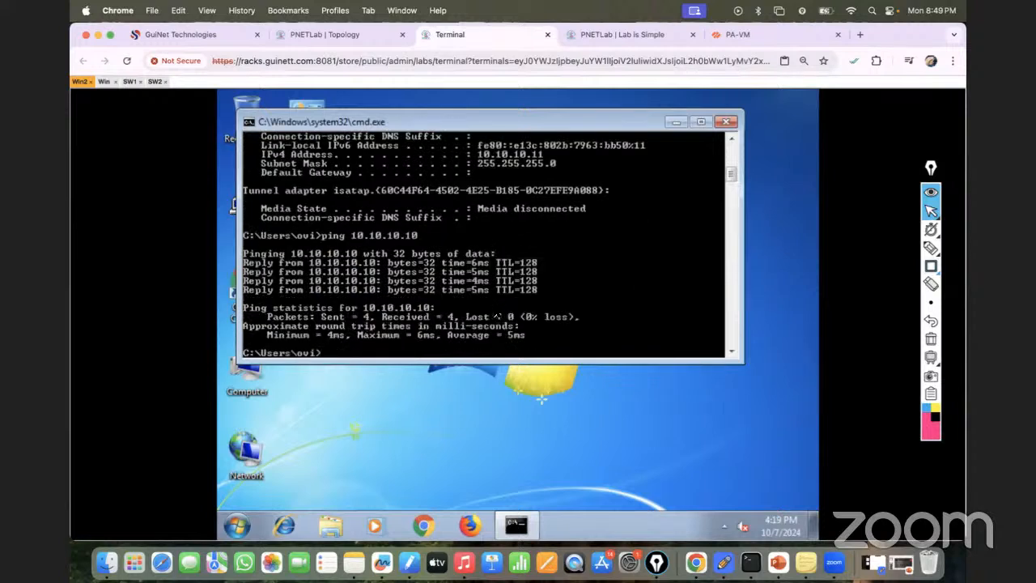
- Review the continuous ping to 10.10.10.11 in the Win console and return to the PNETLab topology
{"action": "left_click", "coordinate": [103, 81]}
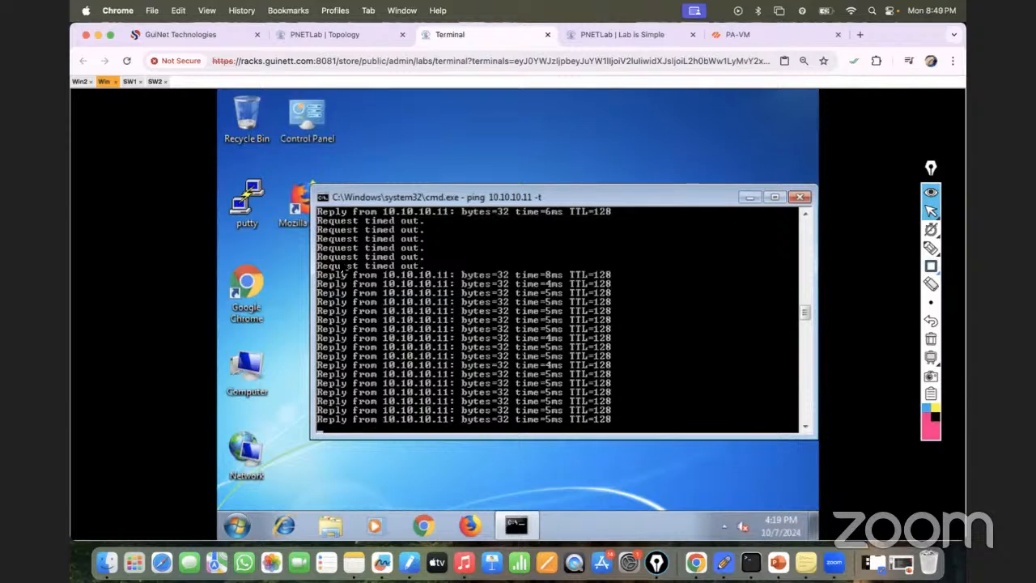
{"action": "left_click", "coordinate": [79, 82]}
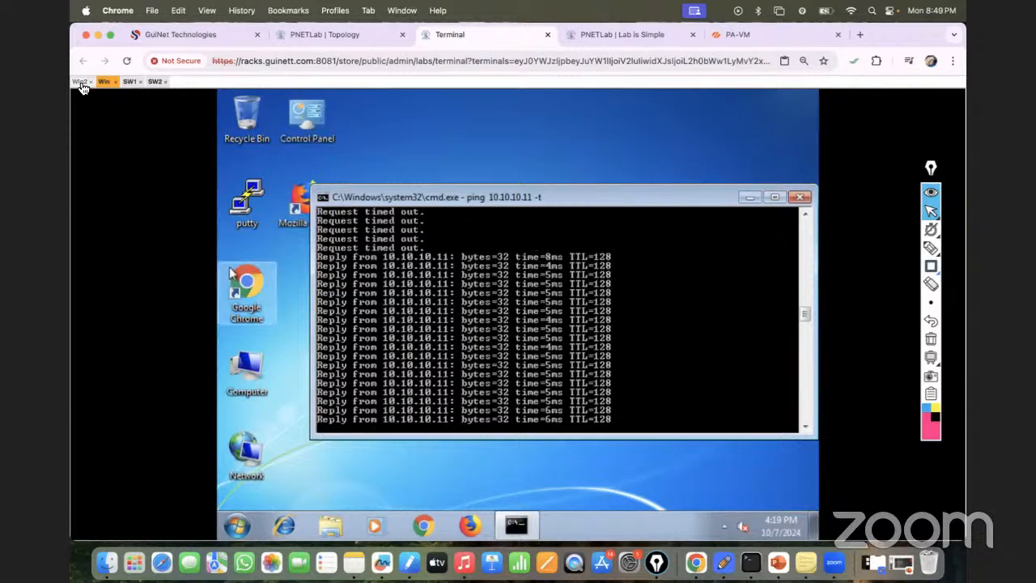
{"action": "left_click", "coordinate": [331, 34]}
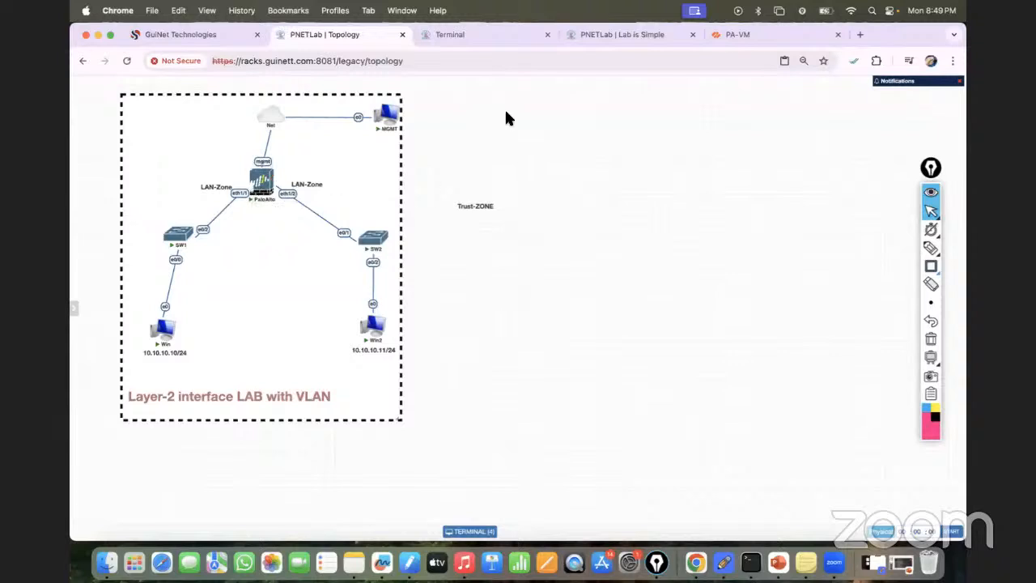
- Close the firewall's commit status and review the default security policy rules against the topology's zone labels
{"action": "left_click", "coordinate": [760, 35]}
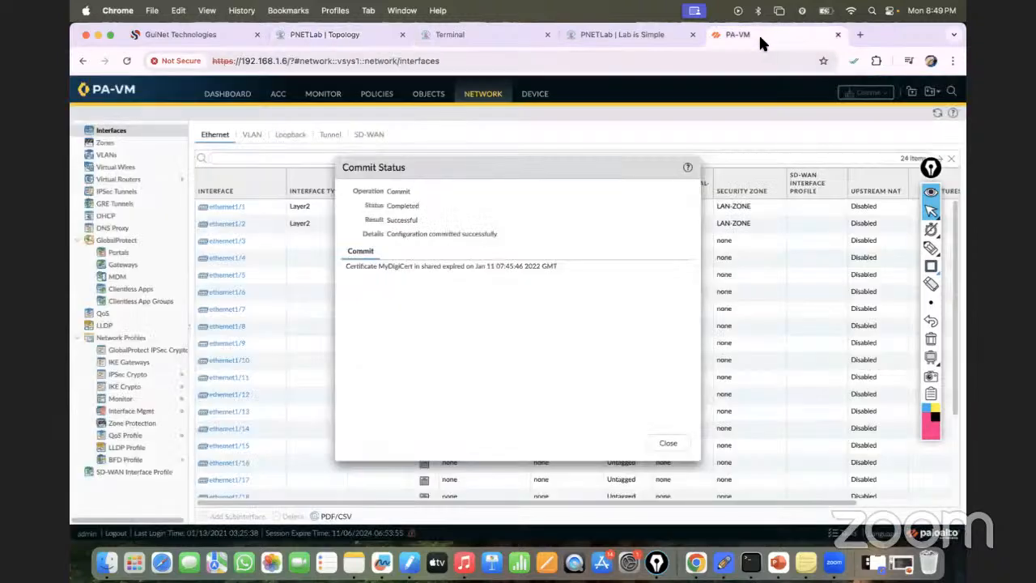
{"action": "left_click", "coordinate": [666, 445]}
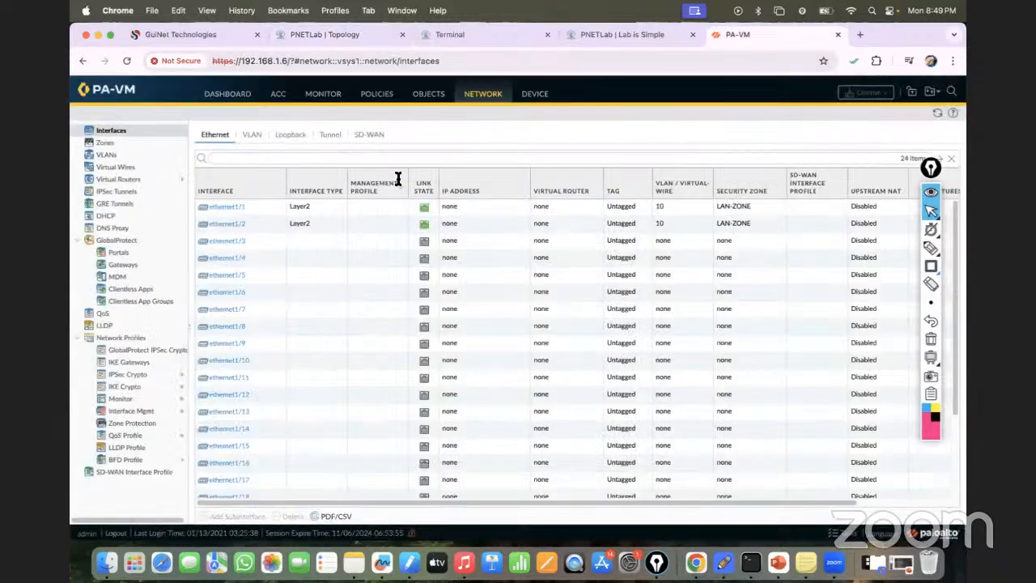
{"action": "left_click", "coordinate": [374, 94]}
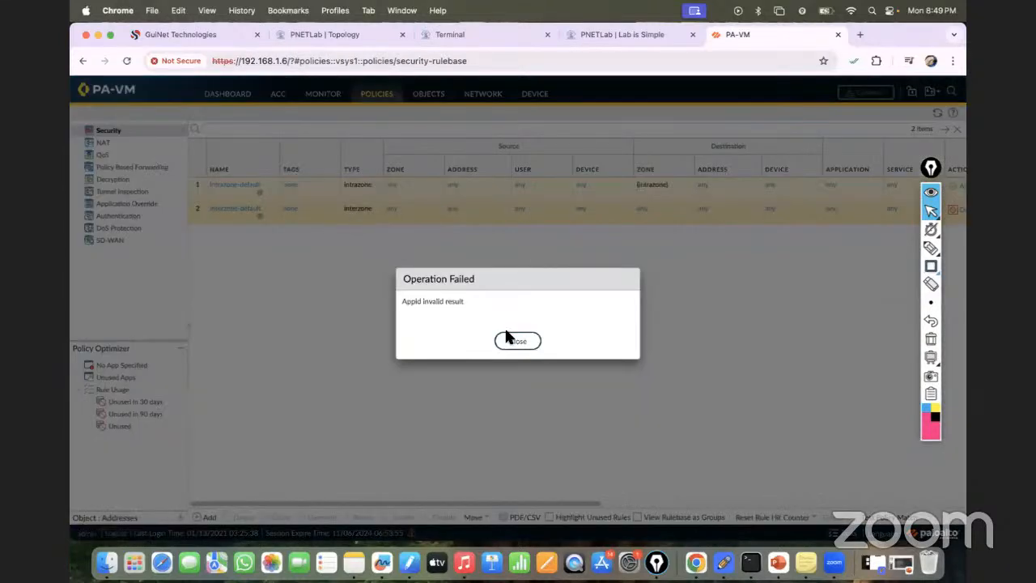
{"action": "left_click", "coordinate": [517, 339]}
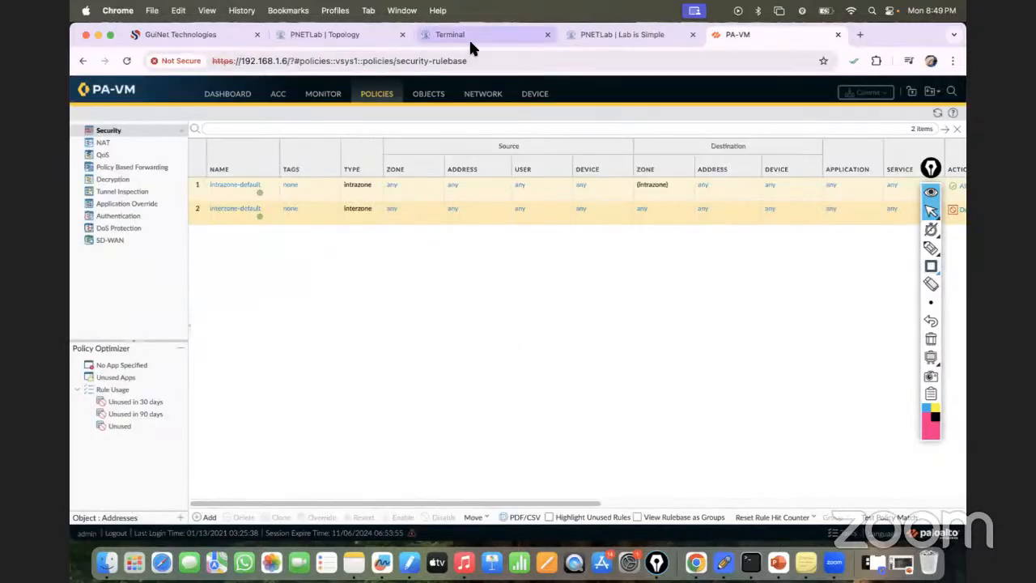
{"action": "left_click", "coordinate": [325, 34]}
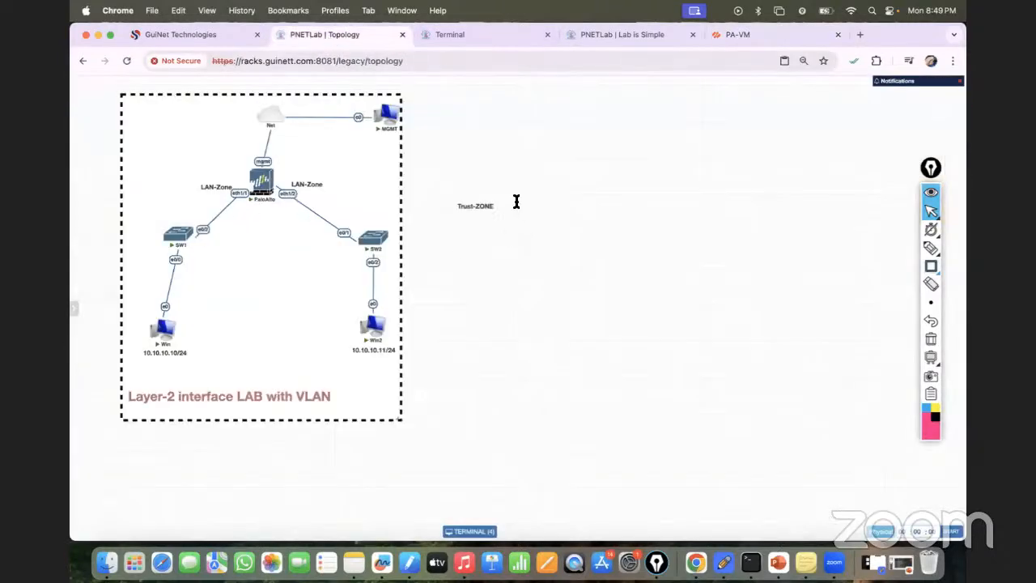